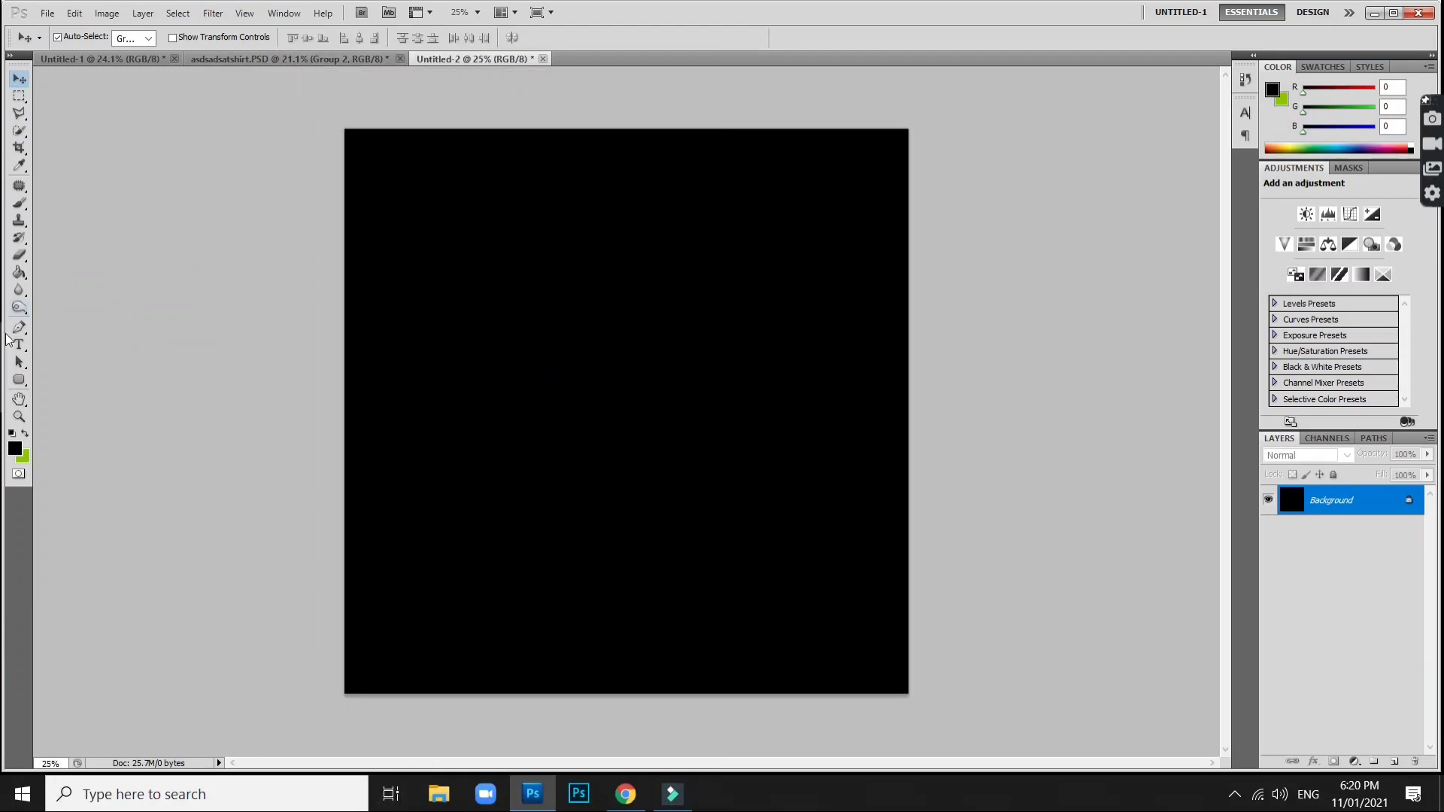
# Add the word KUSH as a new text layer at the canvas centre.
pyautogui.click(18, 345)
pyautogui.click(610, 399)
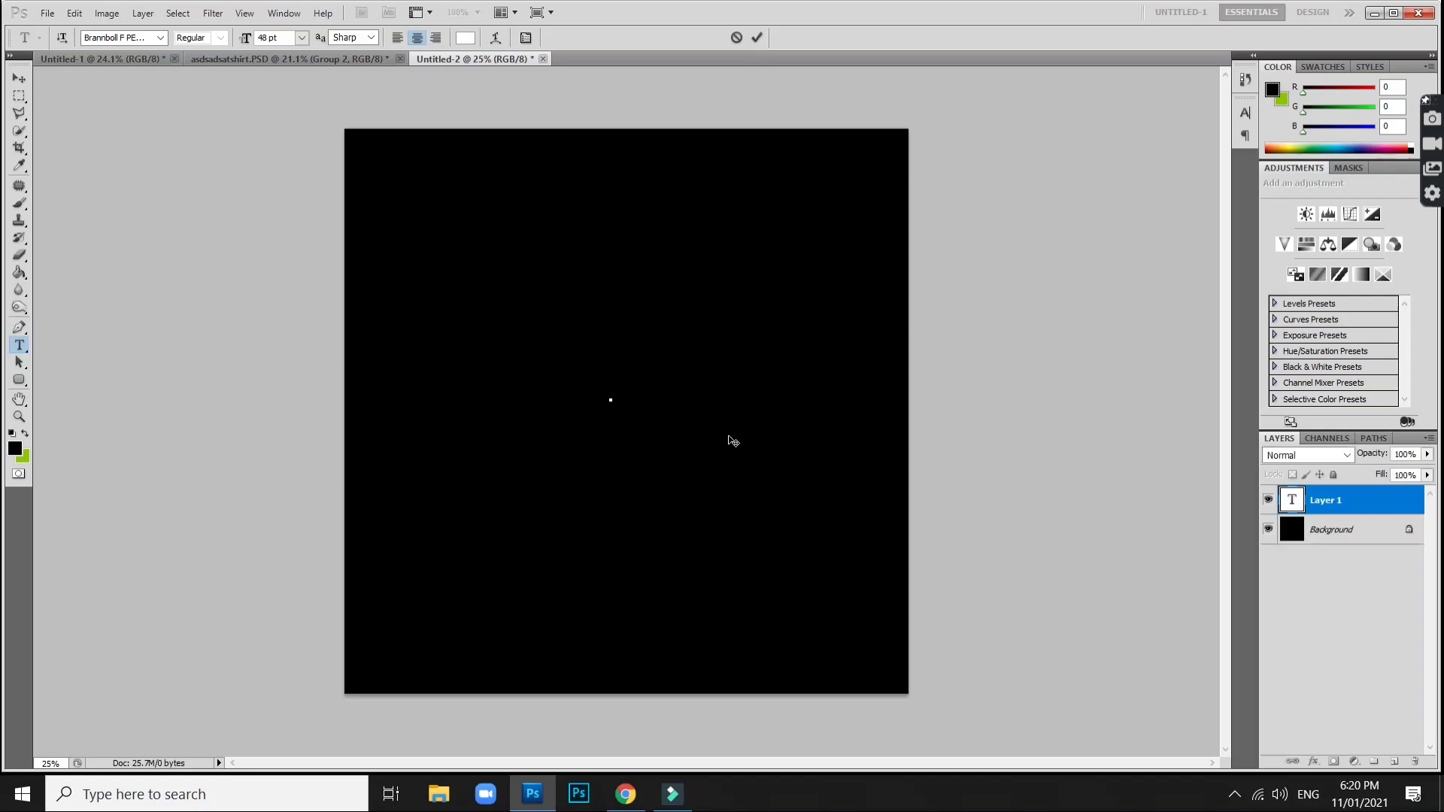
pyautogui.write('KUSH')
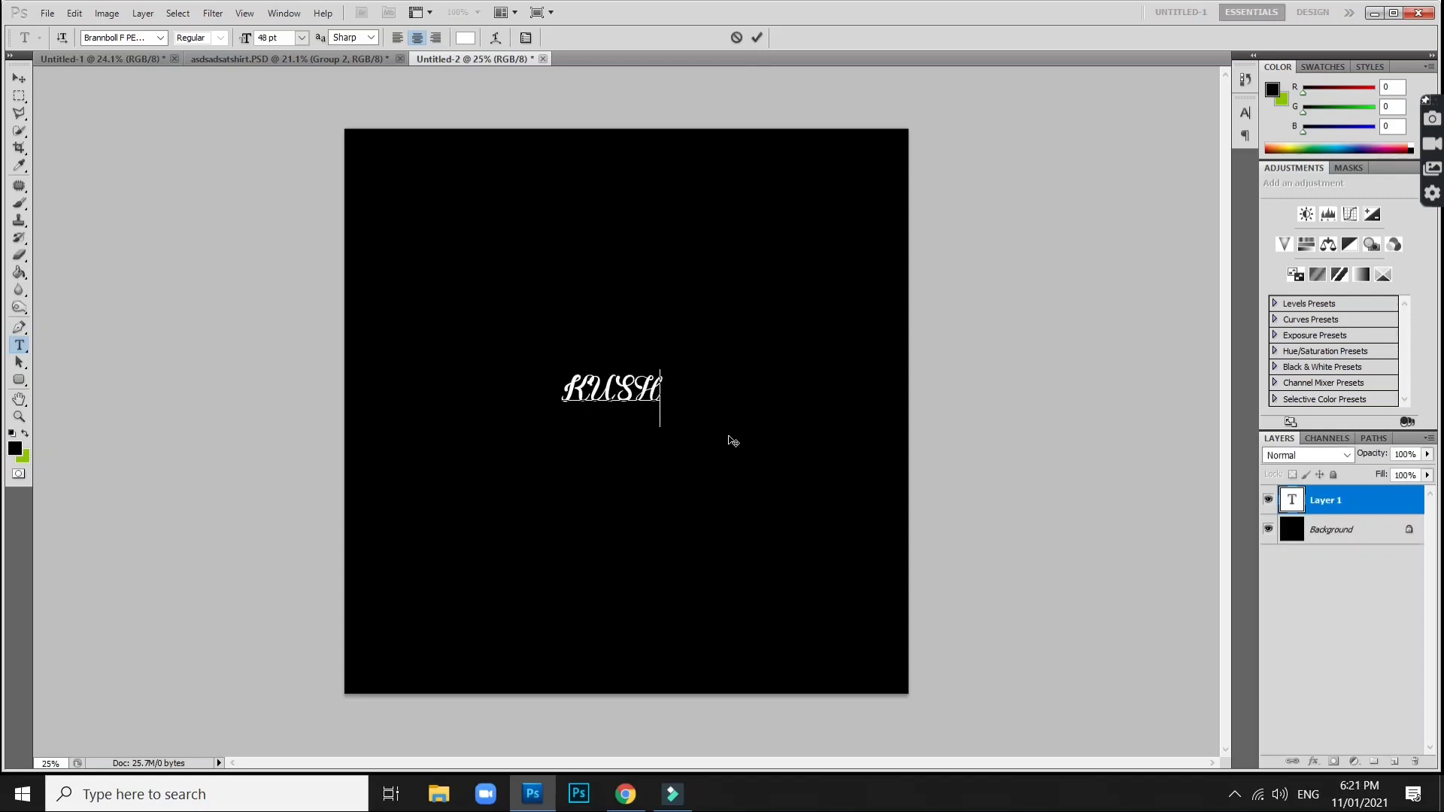
# Set KUSH to Helvetica Neue with tracking of -60.
pyautogui.hotkey('ctrl', 'a')
pyautogui.click(121, 37)
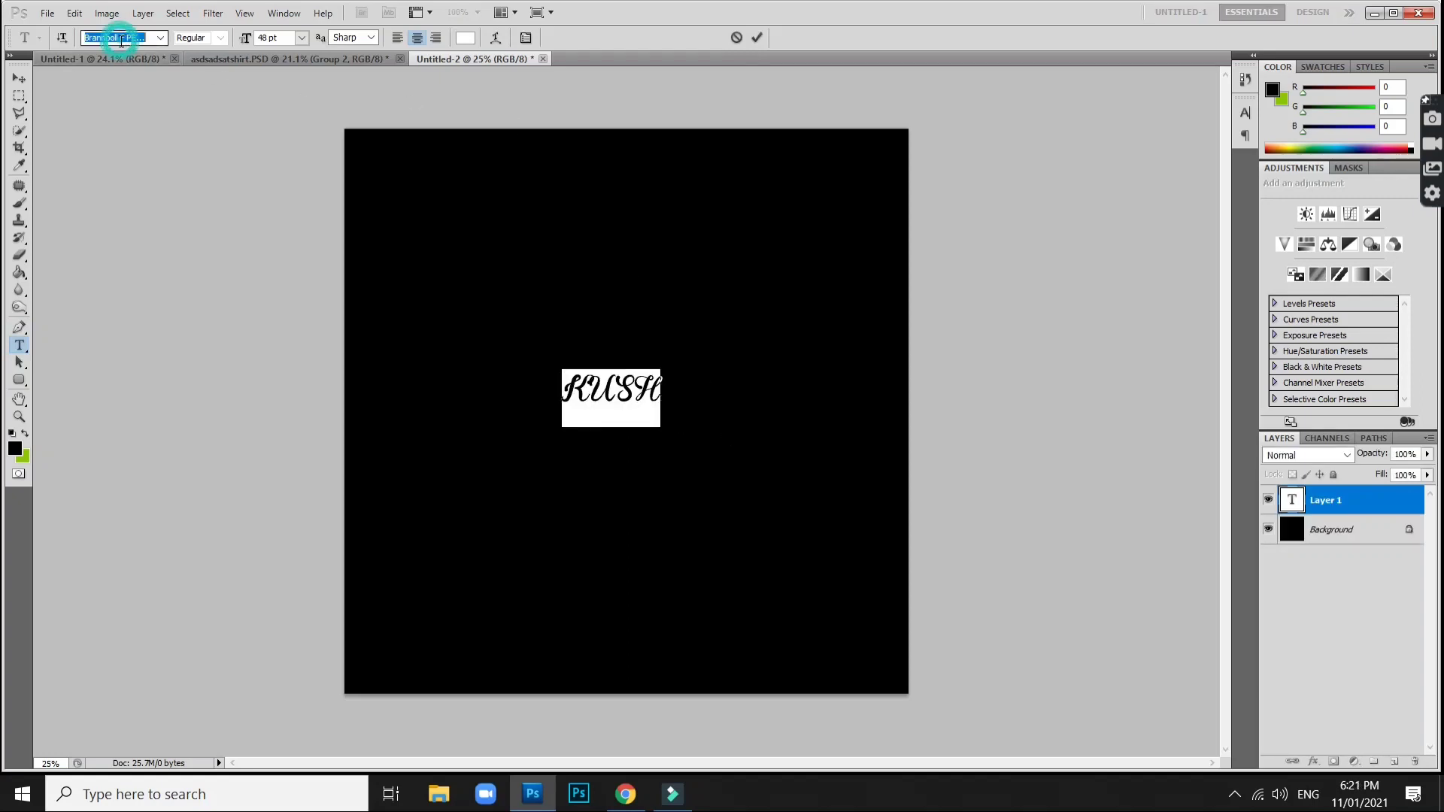
pyautogui.write('Helvetica Neue')
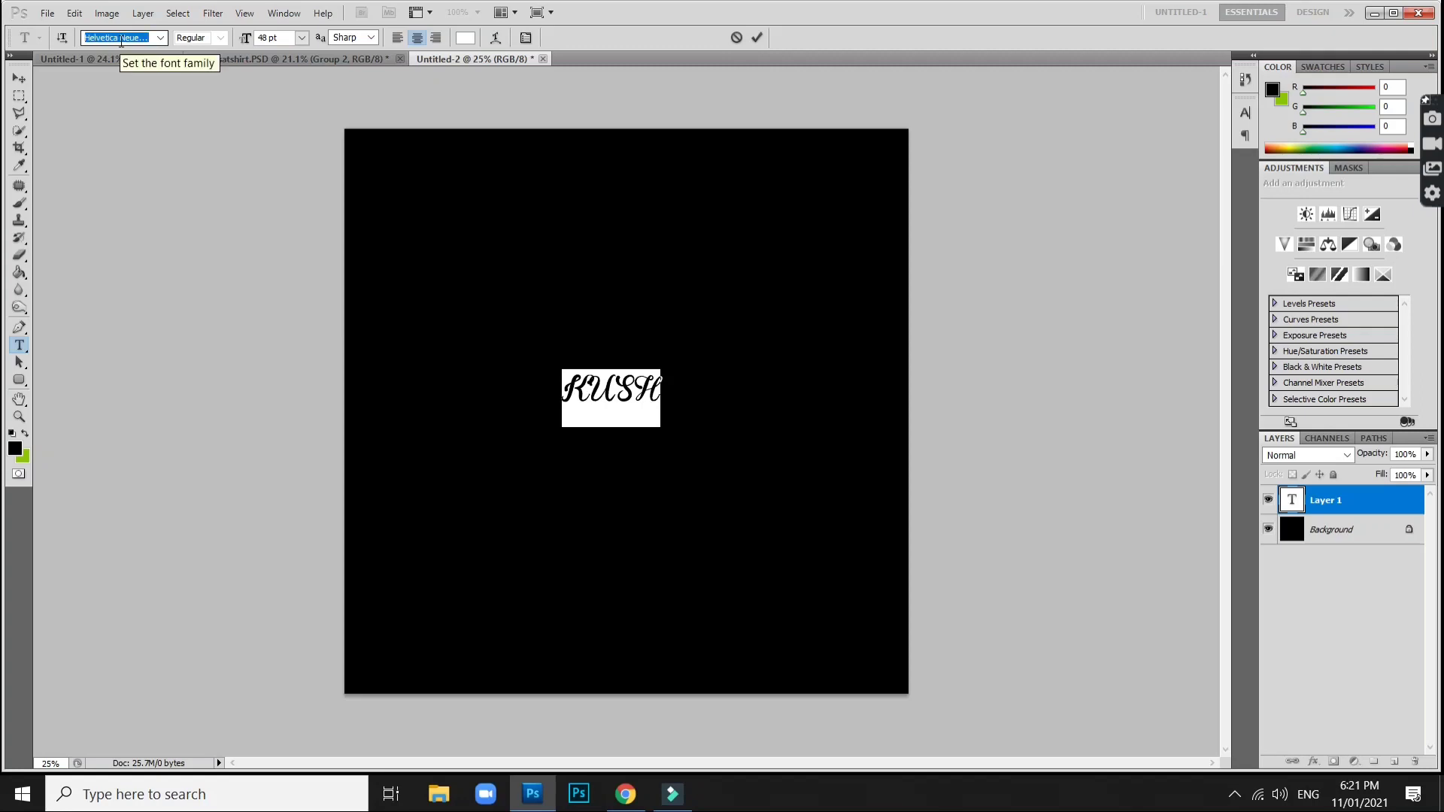
pyautogui.press('Return')
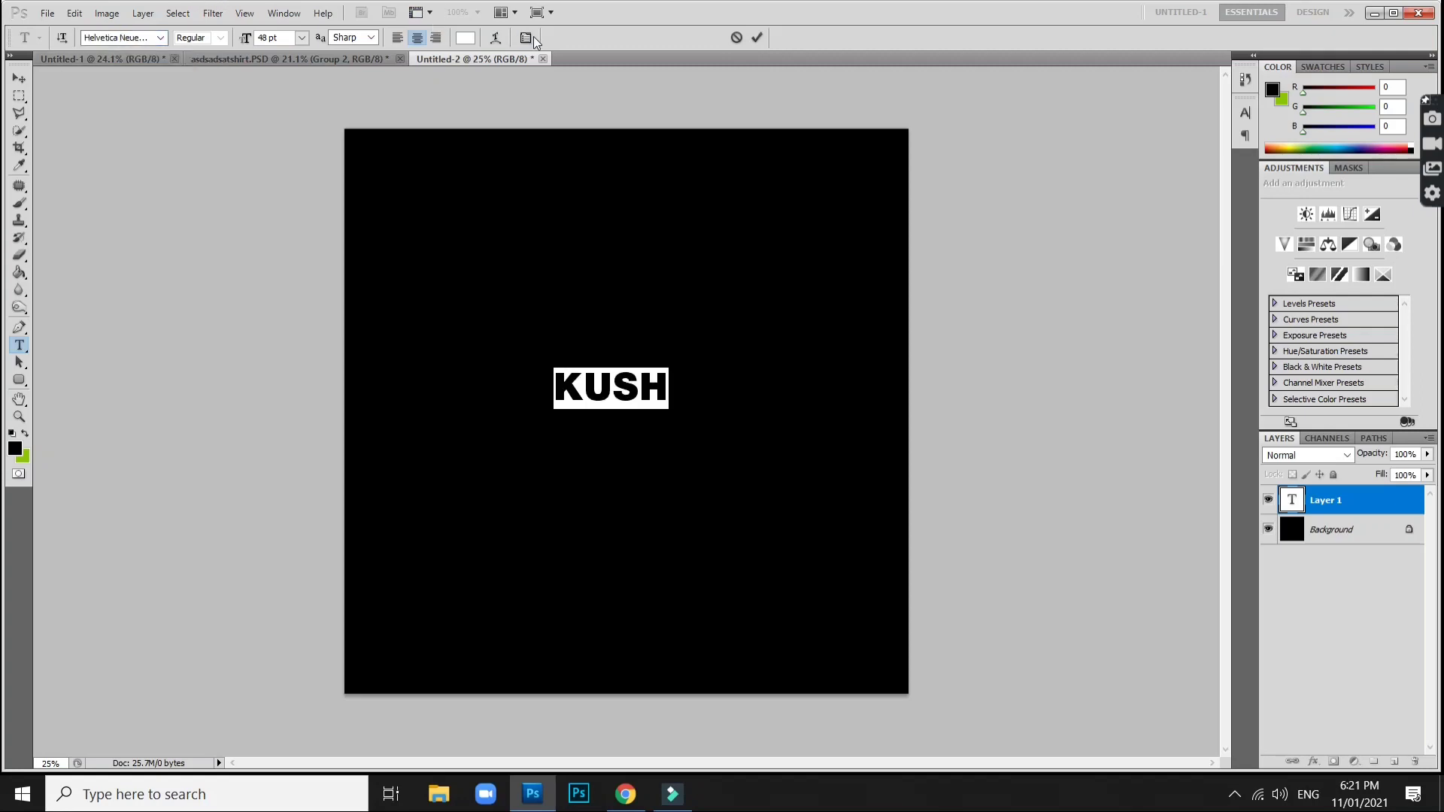
pyautogui.click(527, 38)
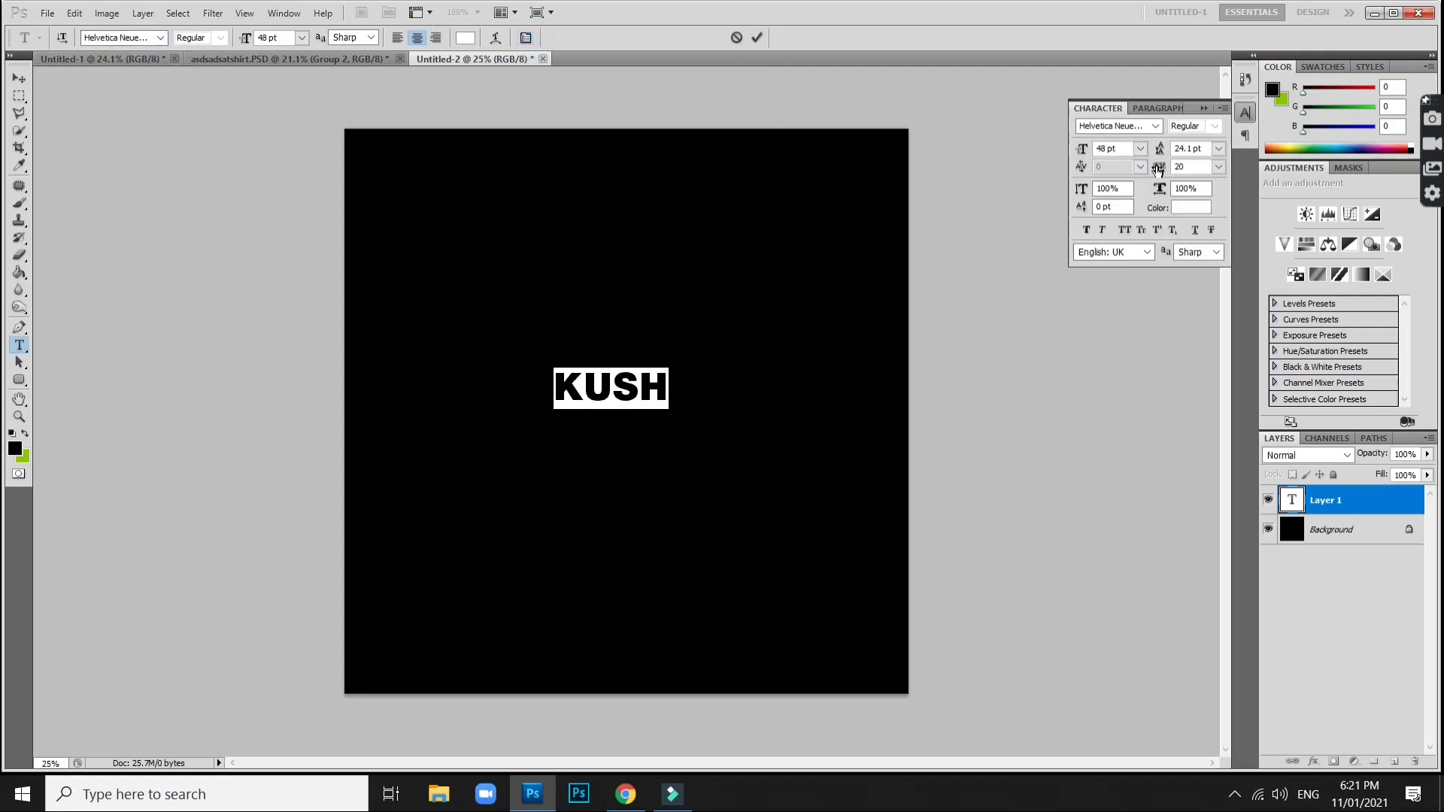
pyautogui.moveTo(1158, 170); pyautogui.dragTo(1160, 171)
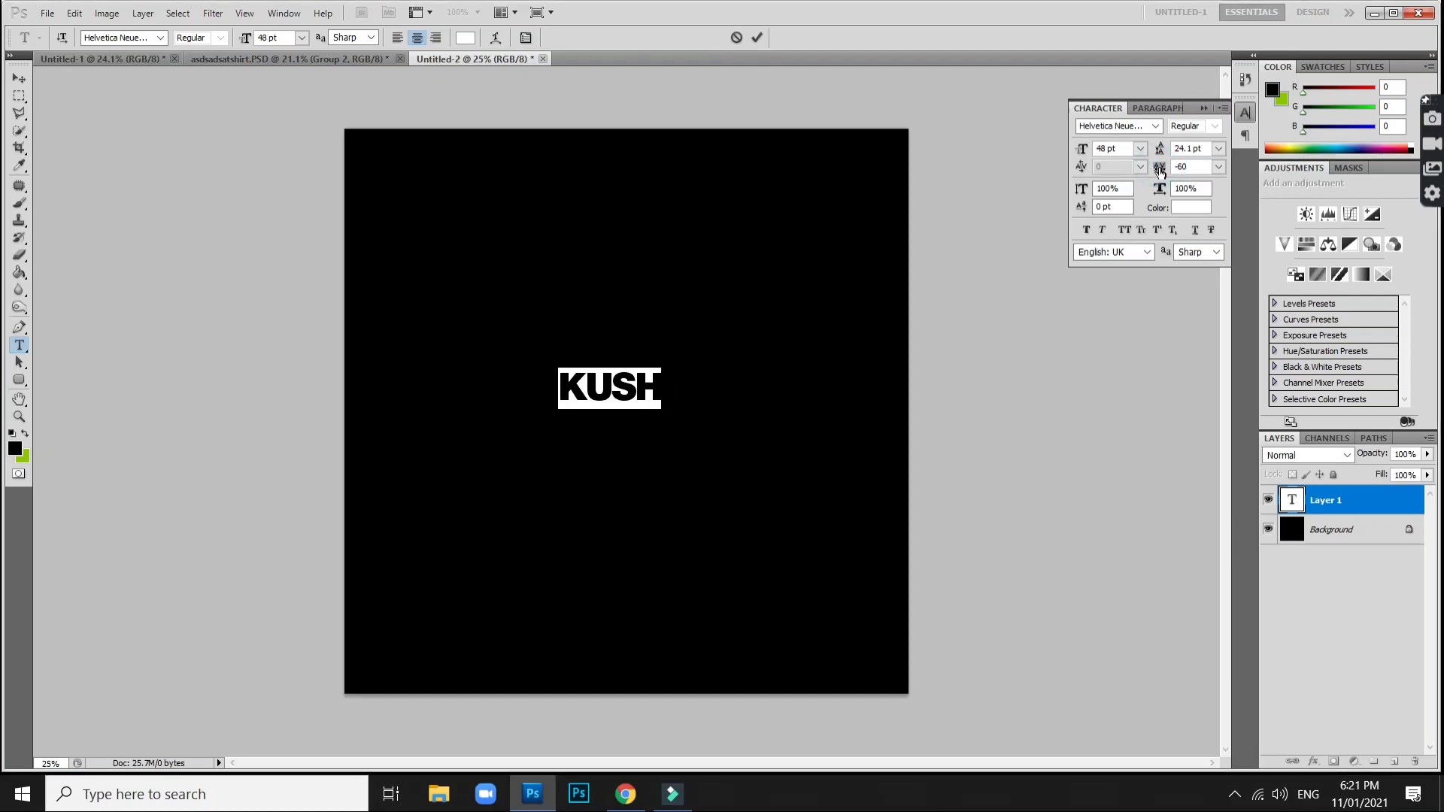
pyautogui.click(1203, 108)
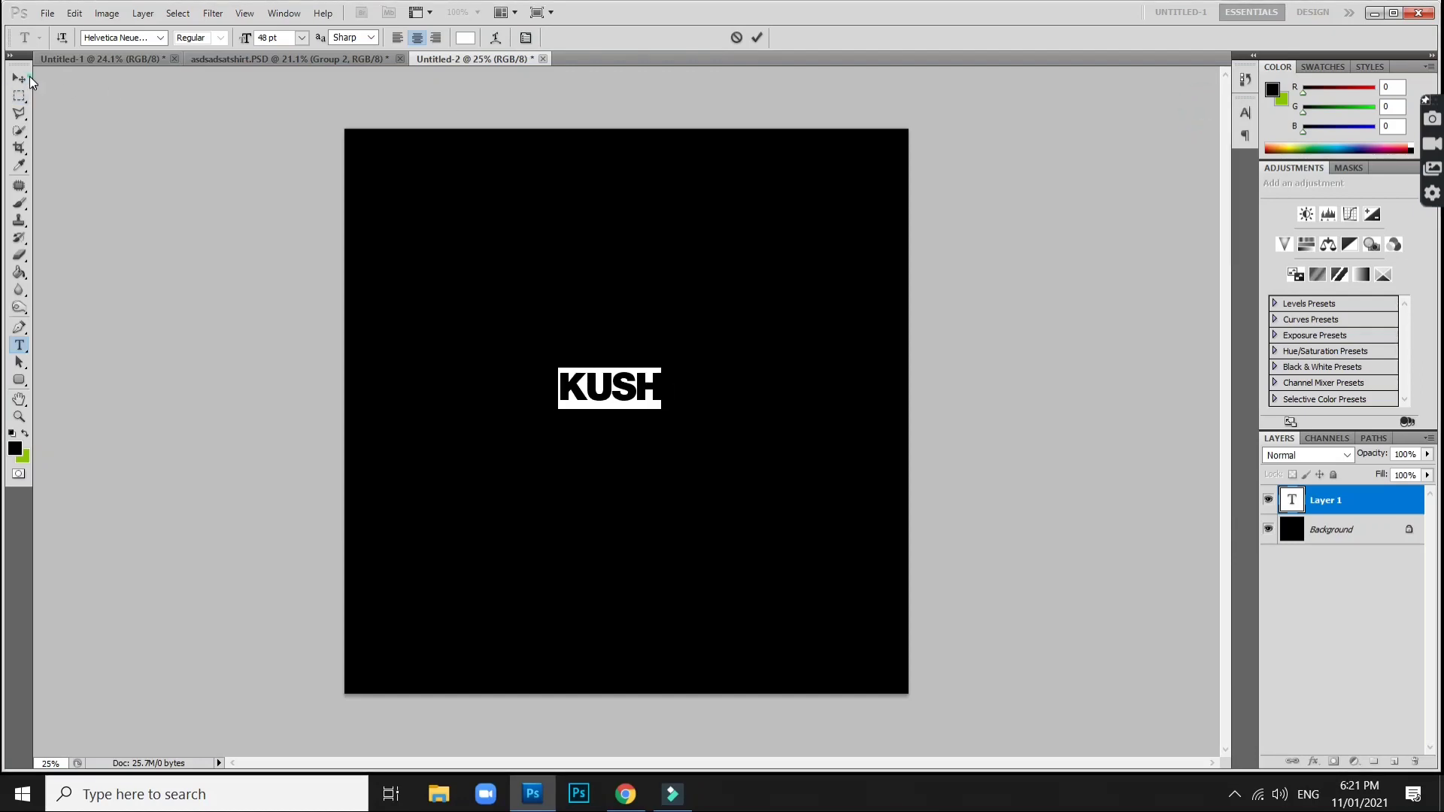
# Scale KUSH up to about three times its size, centred on the canvas.
pyautogui.click(19, 79)
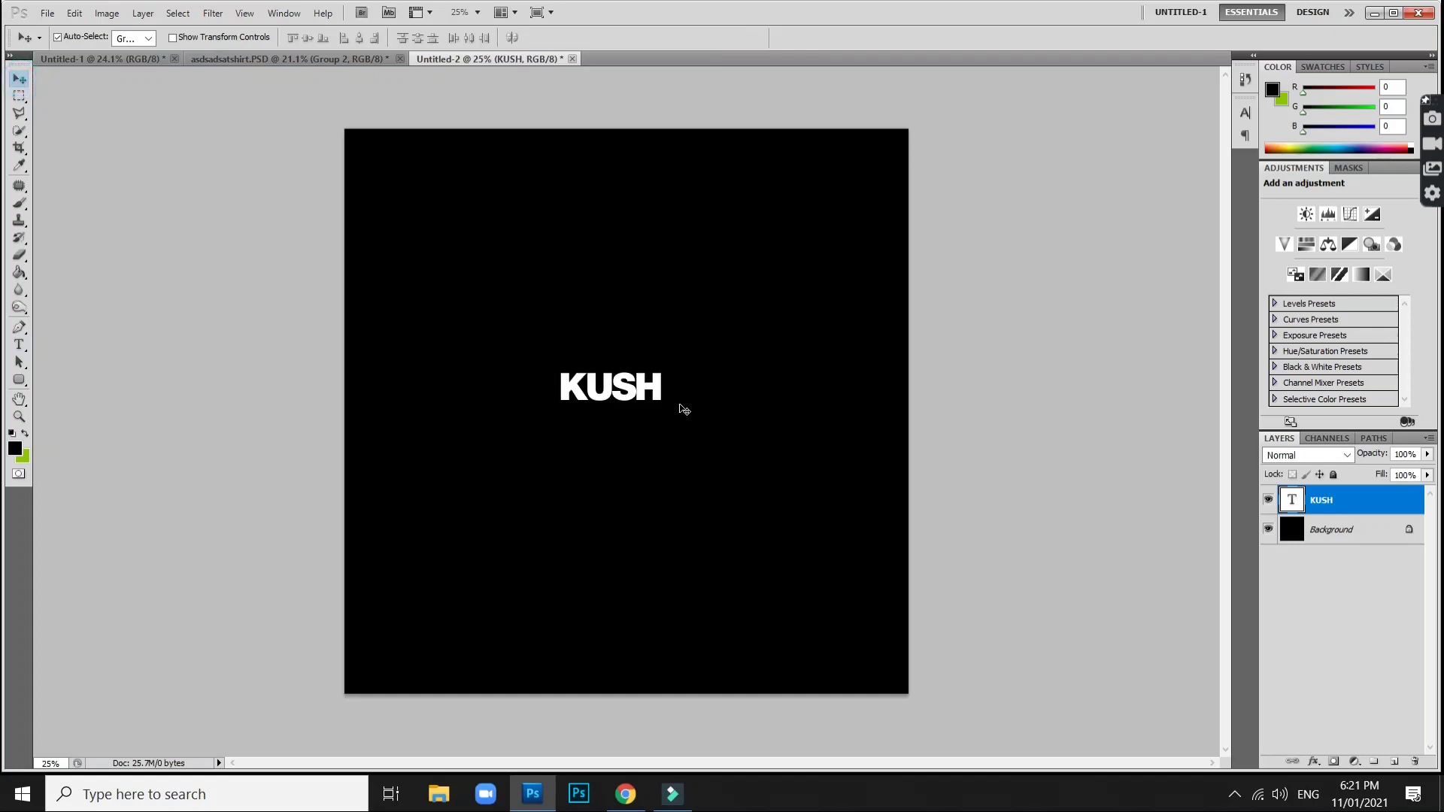
pyautogui.moveTo(632, 391); pyautogui.dragTo(565, 412)
pyautogui.hotkey('ctrl', 't')
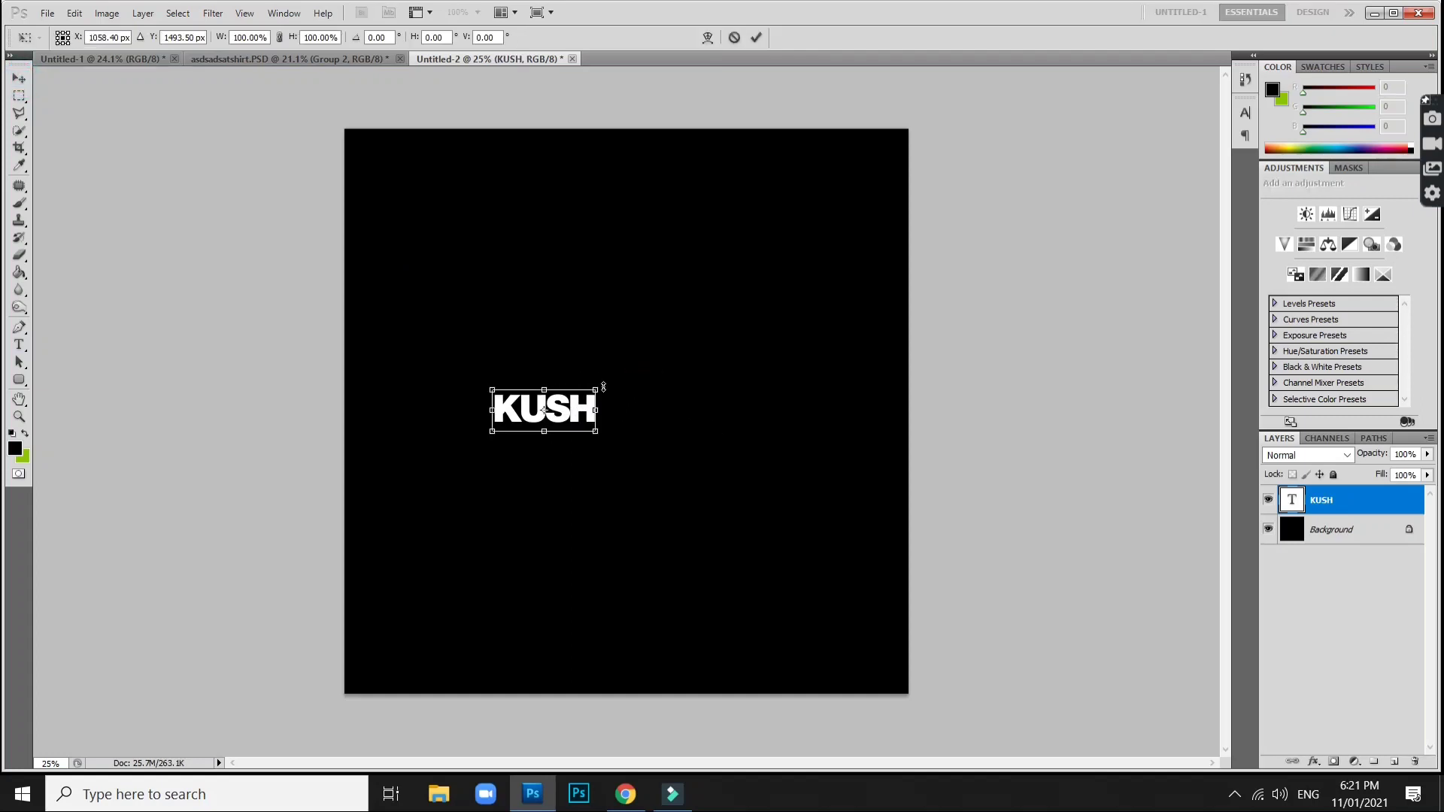
pyautogui.moveTo(635, 364); pyautogui.dragTo(816, 310)
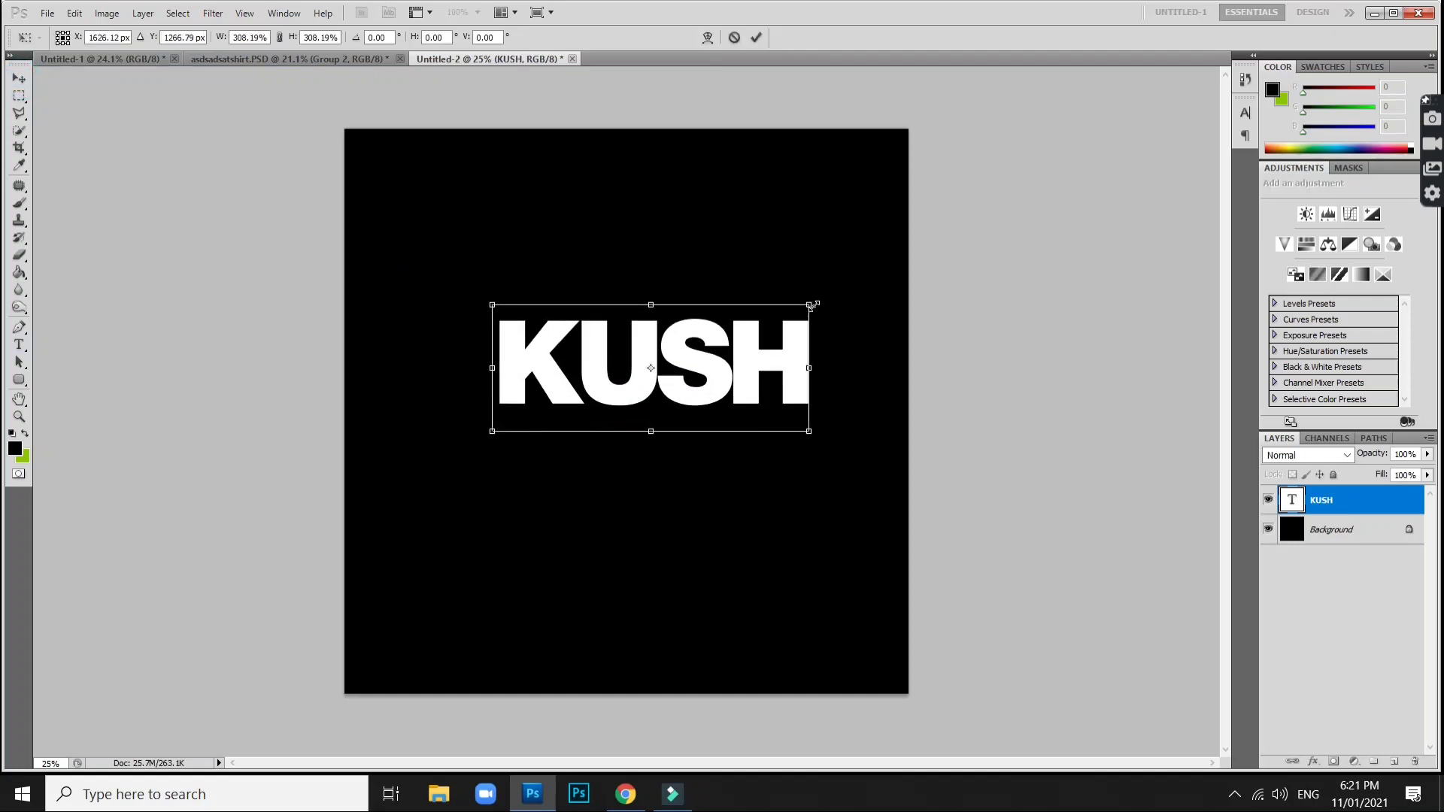
pyautogui.press('Return')
pyautogui.moveTo(741, 372); pyautogui.dragTo(721, 387)
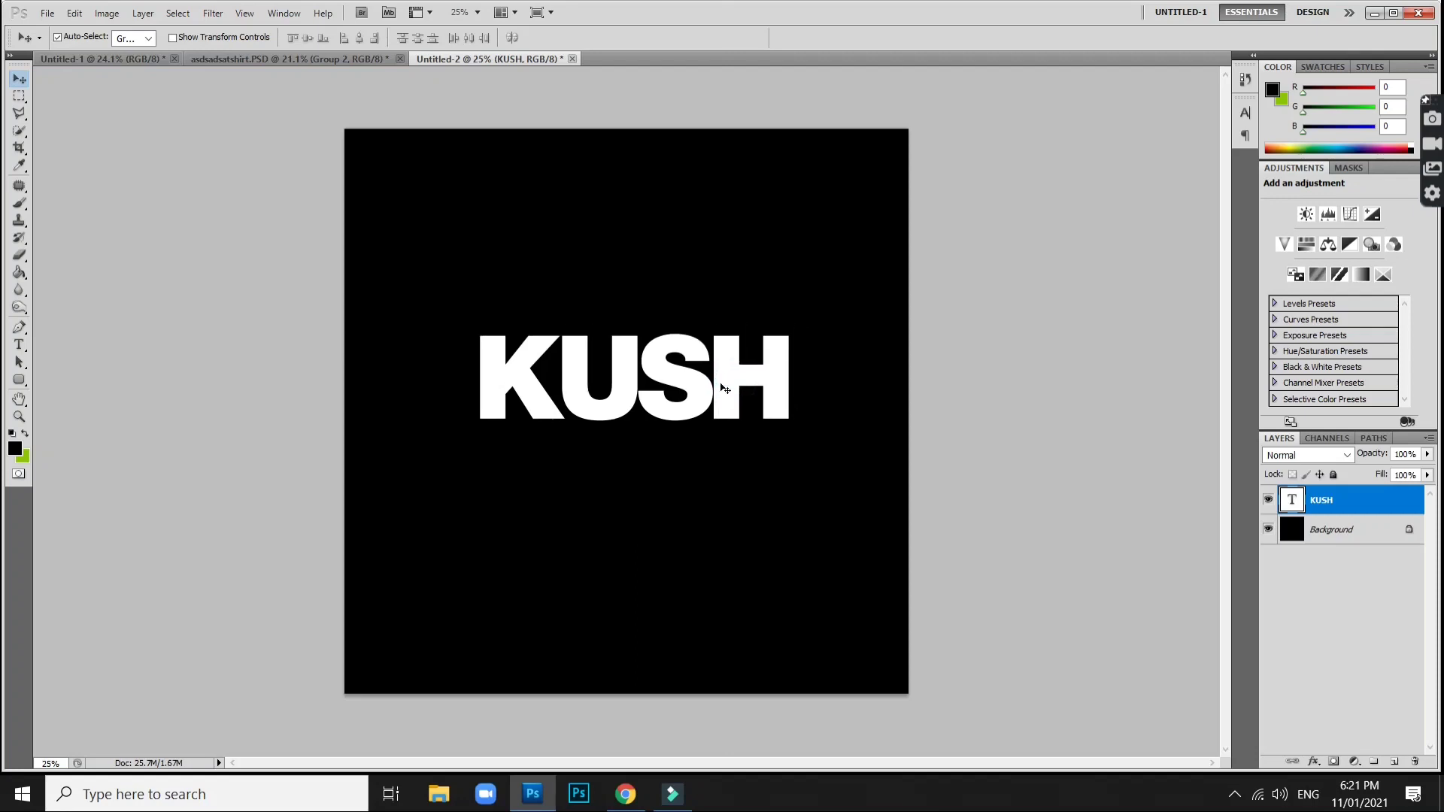
# Loosen the KUSH tracking to -20, commit it, and shift it slightly right.
pyautogui.press('t')
pyautogui.click(722, 387)
pyautogui.hotkey('ctrl', 'a')
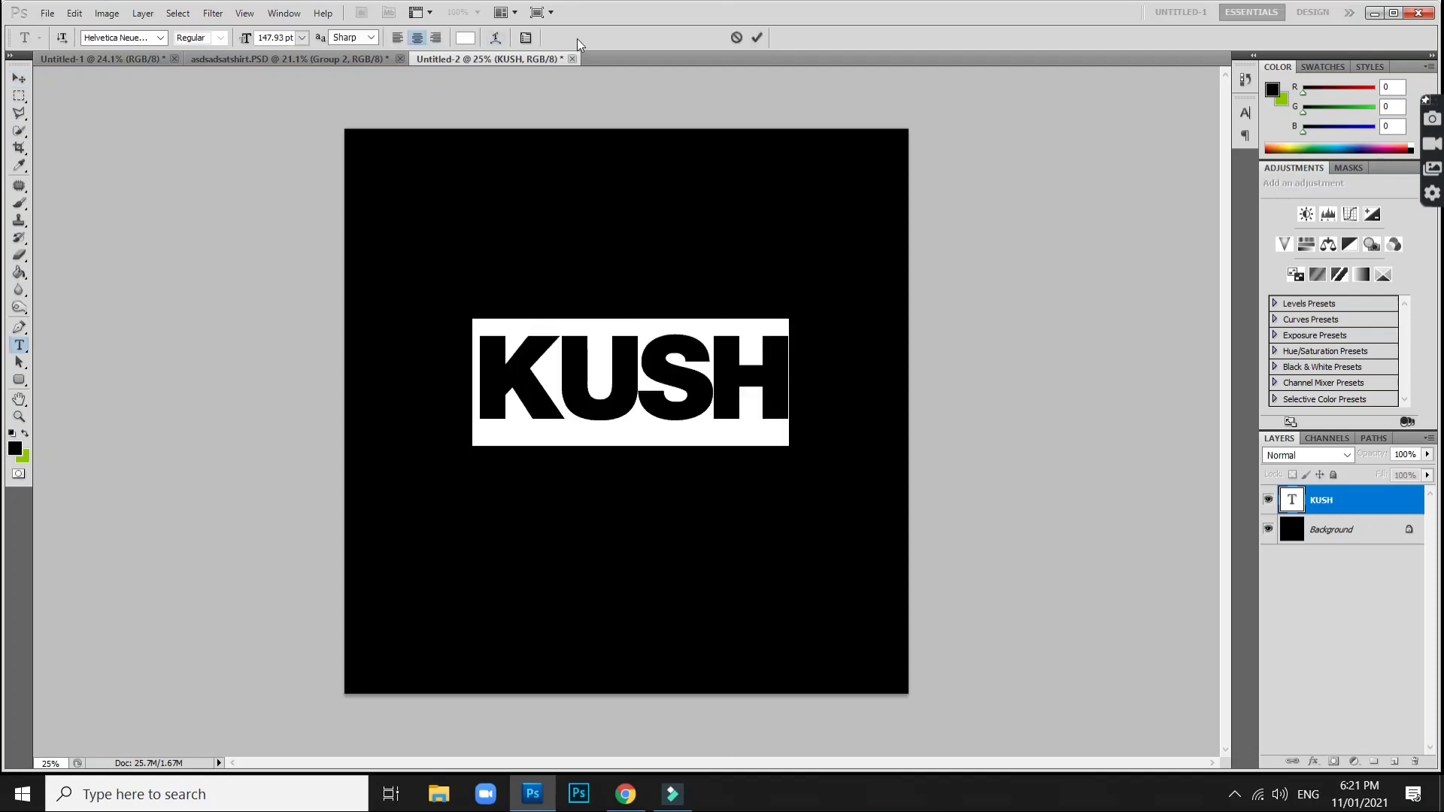
pyautogui.click(526, 39)
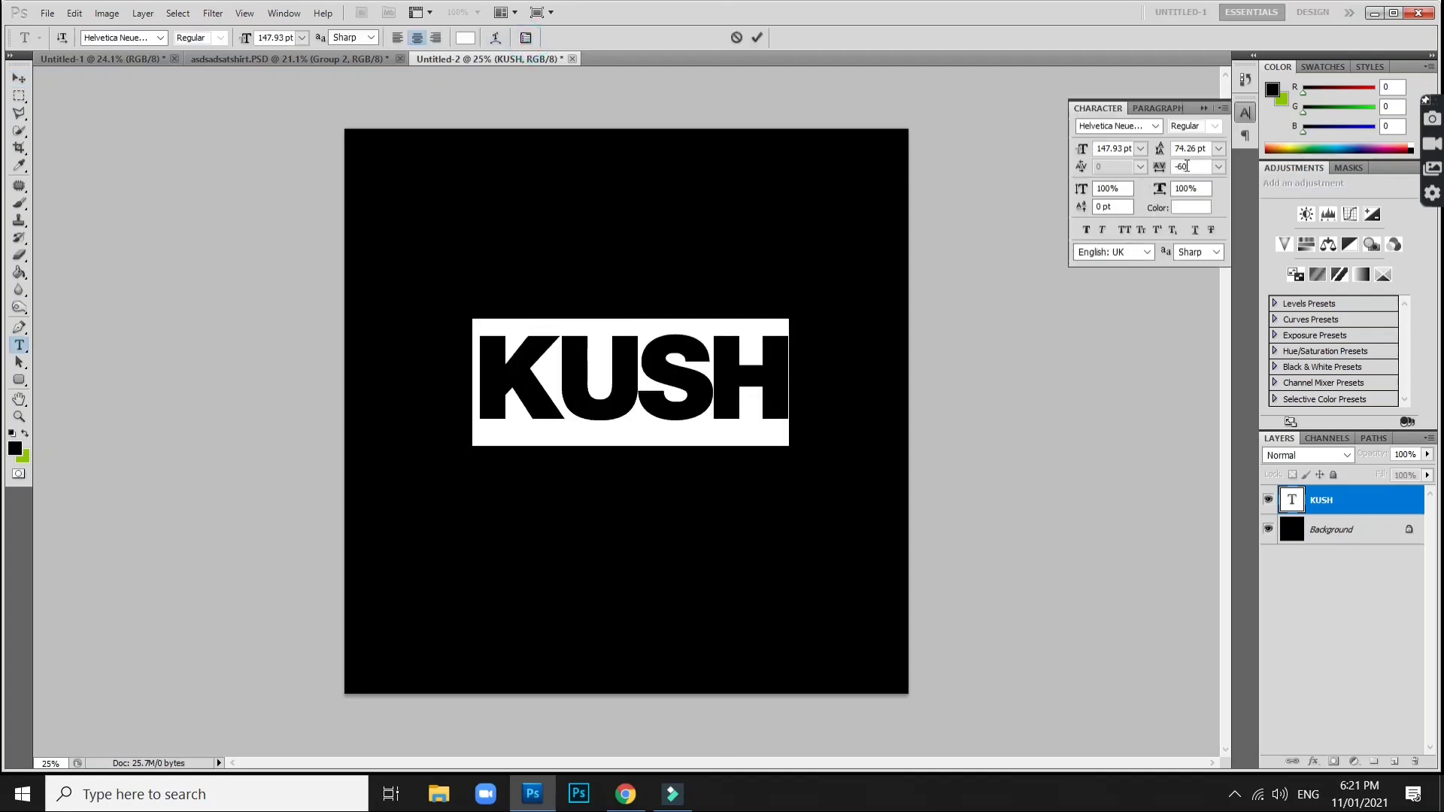
pyautogui.moveTo(1154, 171); pyautogui.dragTo(1156, 171)
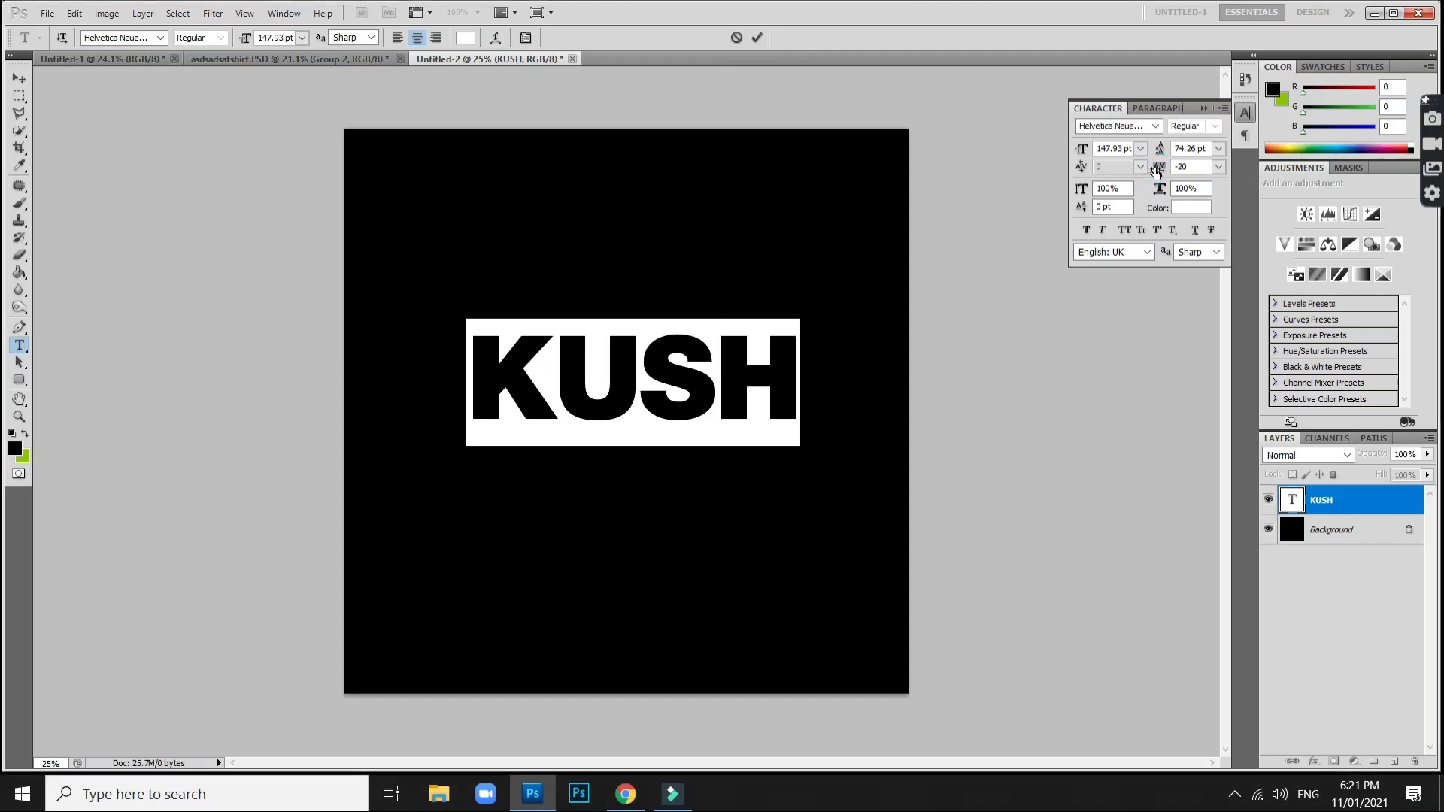
pyautogui.hotkey('ctrl', 'Return')
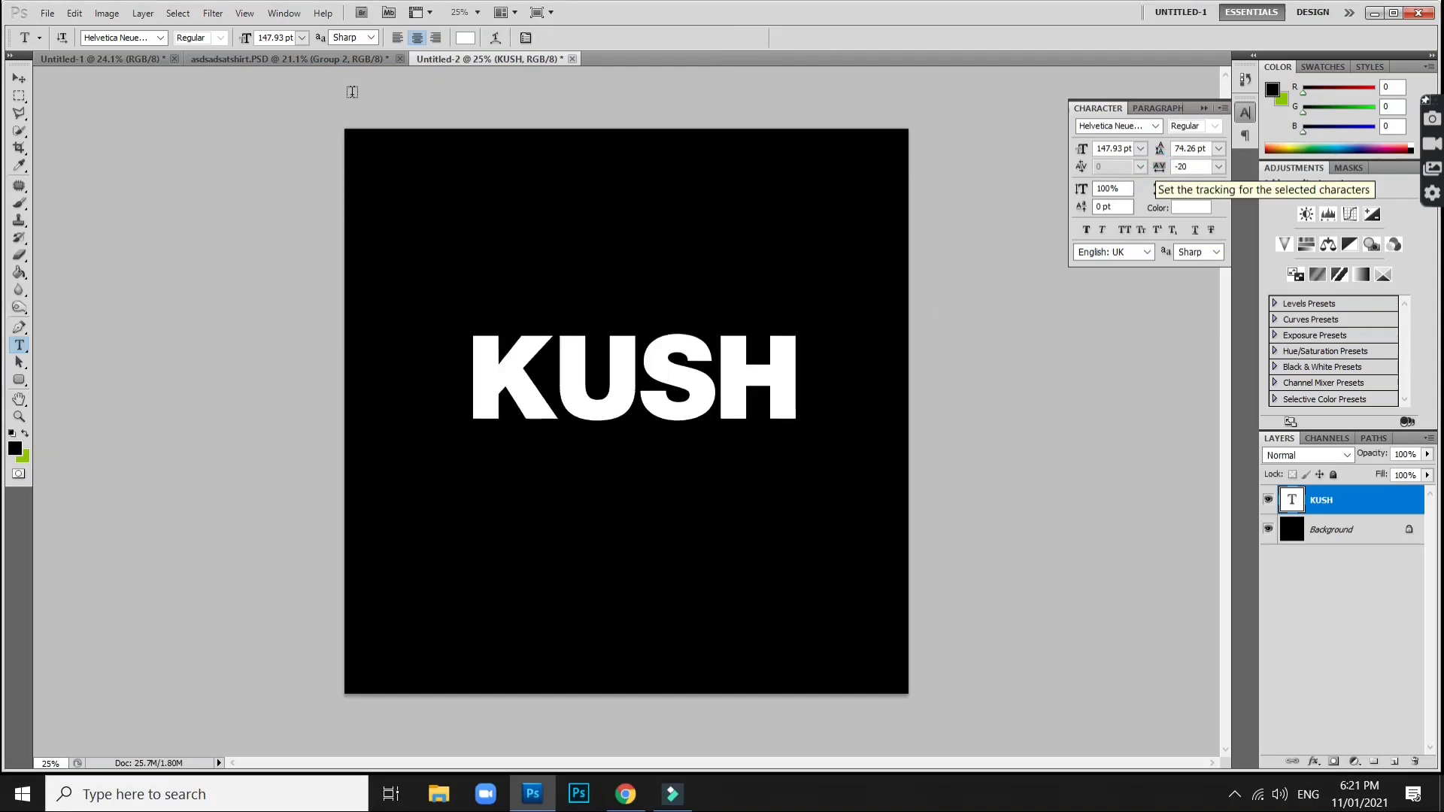
pyautogui.click(15, 79)
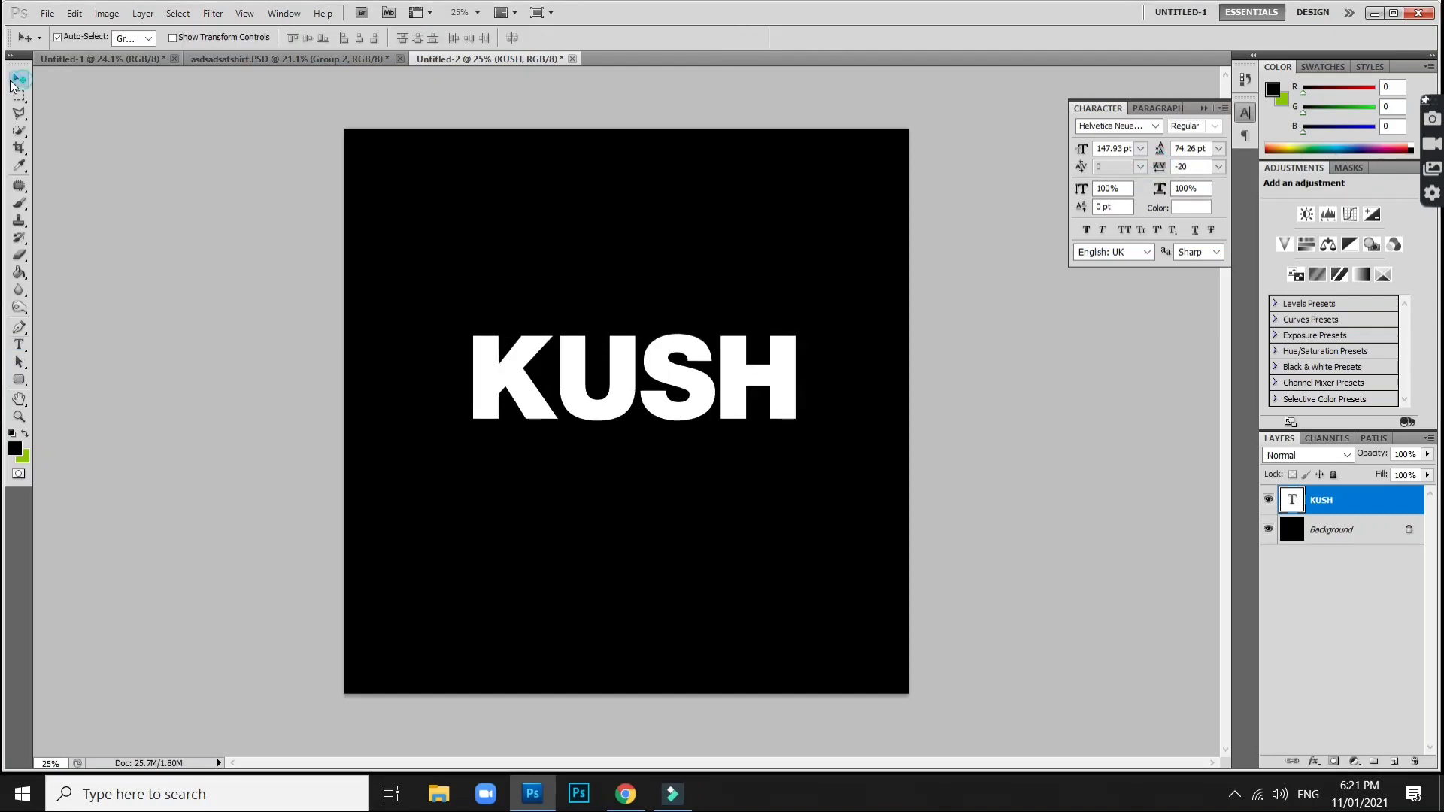
pyautogui.click(1203, 108)
pyautogui.moveTo(670, 383); pyautogui.dragTo(669, 383)
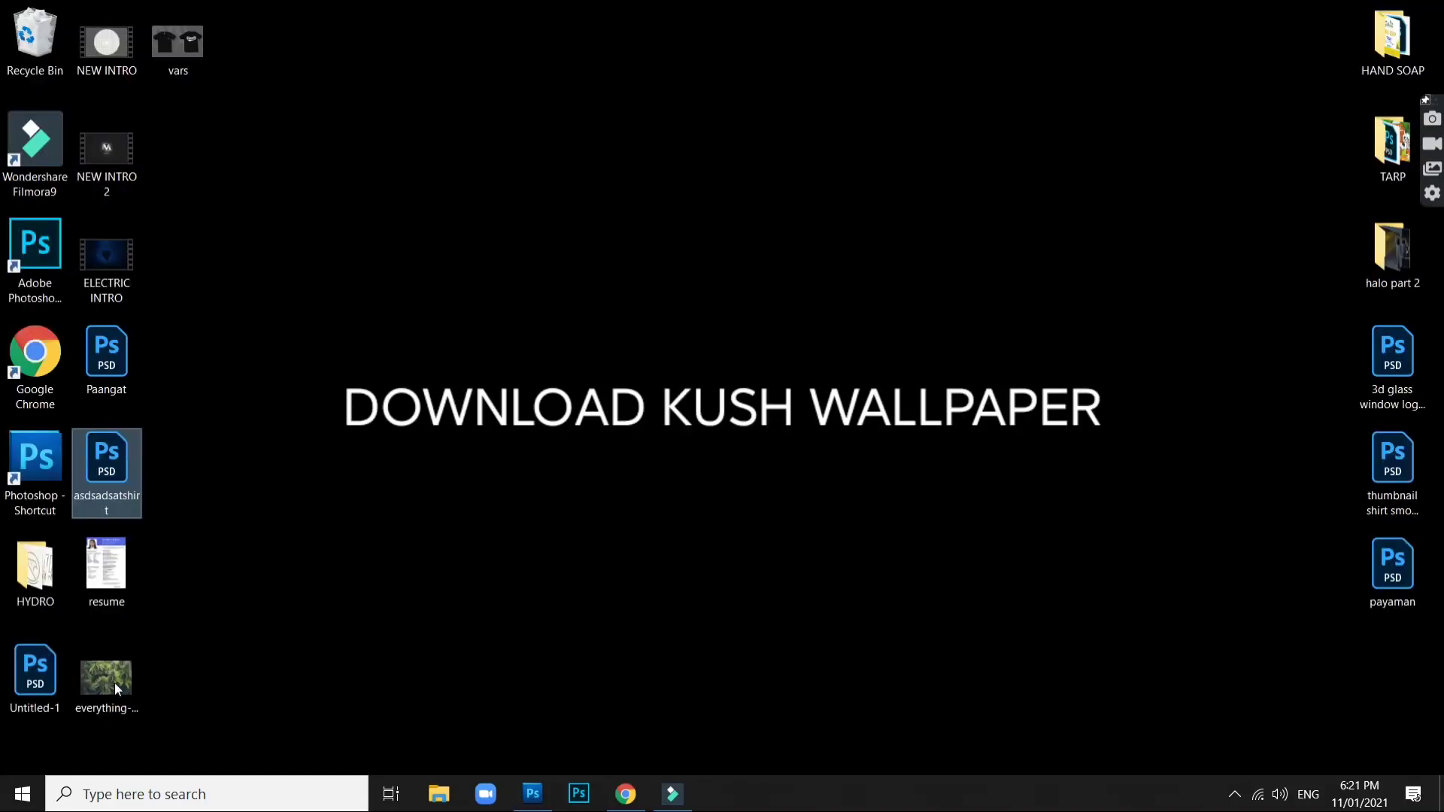
# Drag the cannabis plant photo from the desktop into the KUSH document.
pyautogui.moveTo(107, 681)
pyautogui.mouseDown()
pyautogui.moveTo(694, 804)
pyautogui.moveTo(485, 790)
pyautogui.moveTo(536, 797)
pyautogui.moveTo(686, 376)
pyautogui.mouseUp()
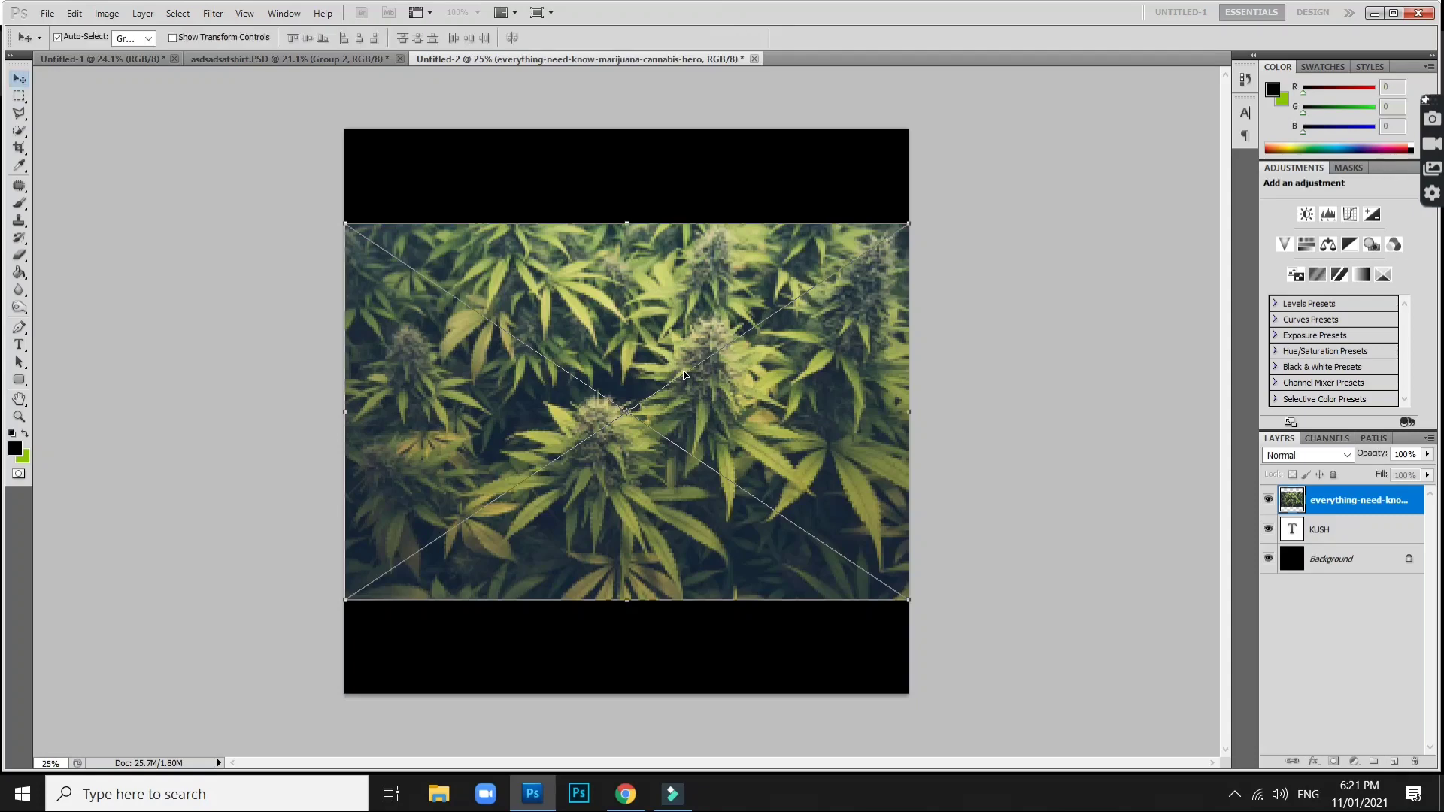
# Place the plant photo and clip it to the KUSH text layer.
pyautogui.press('Return')
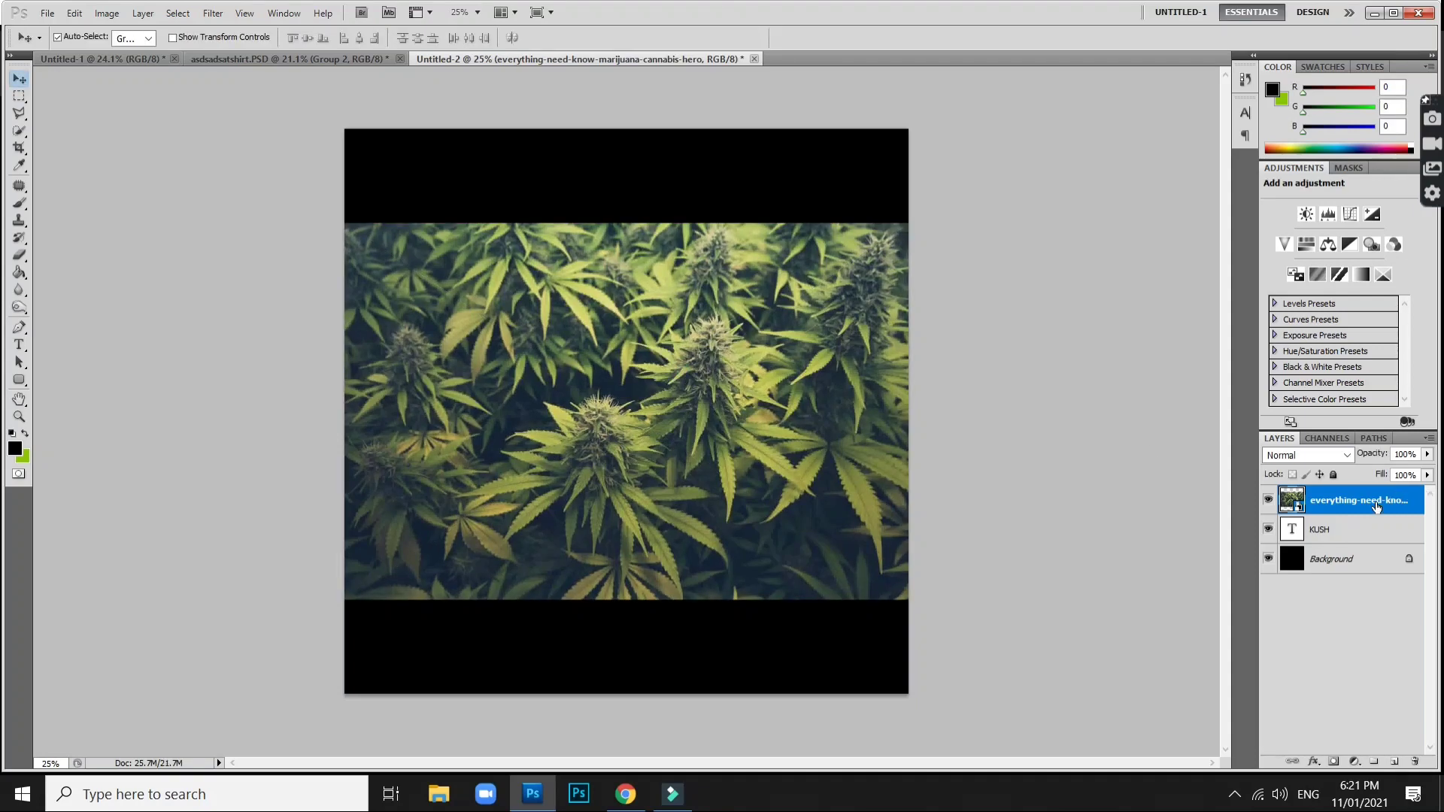
pyautogui.rightClick(1376, 500)
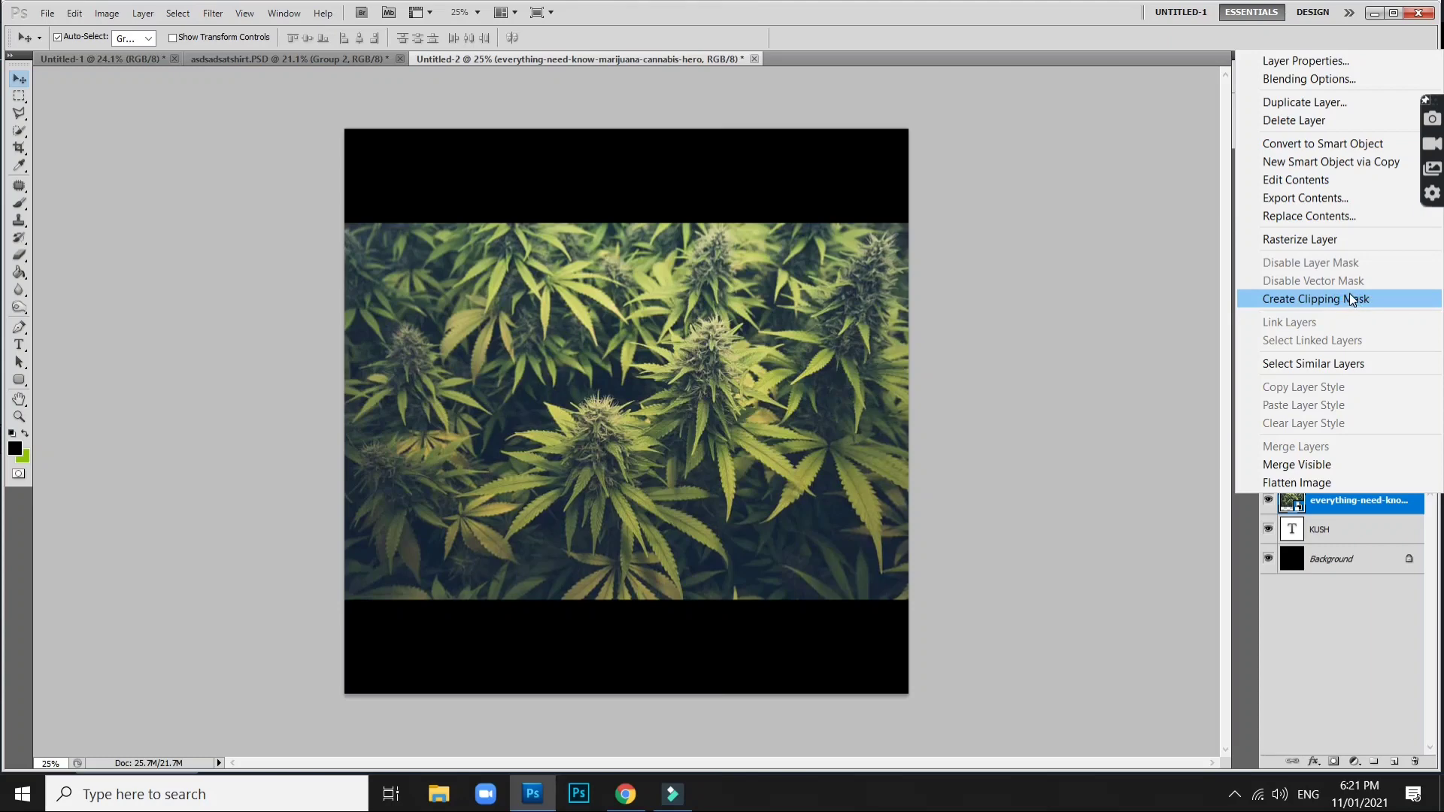
pyautogui.click(1326, 300)
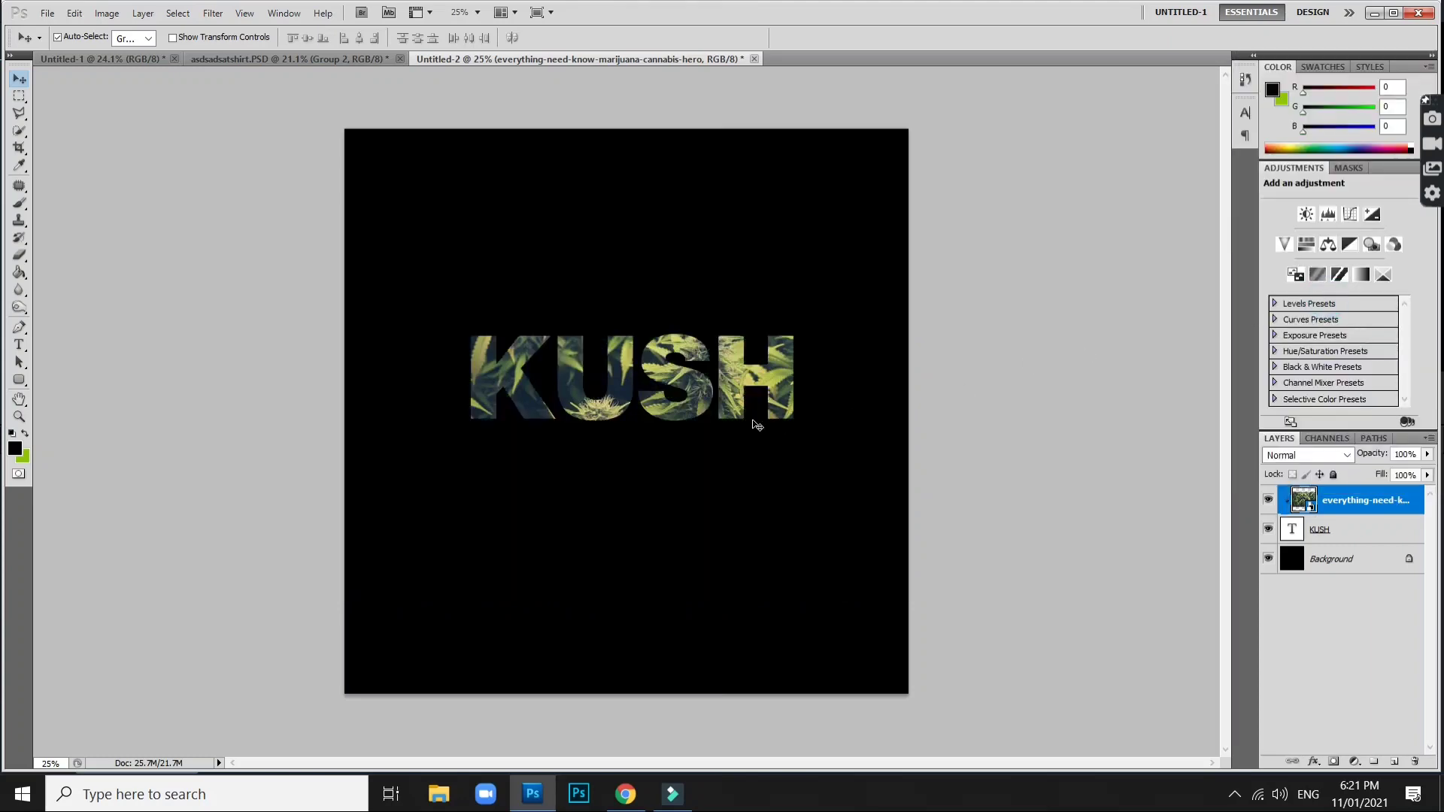
pyautogui.scroll(3, 756, 424)
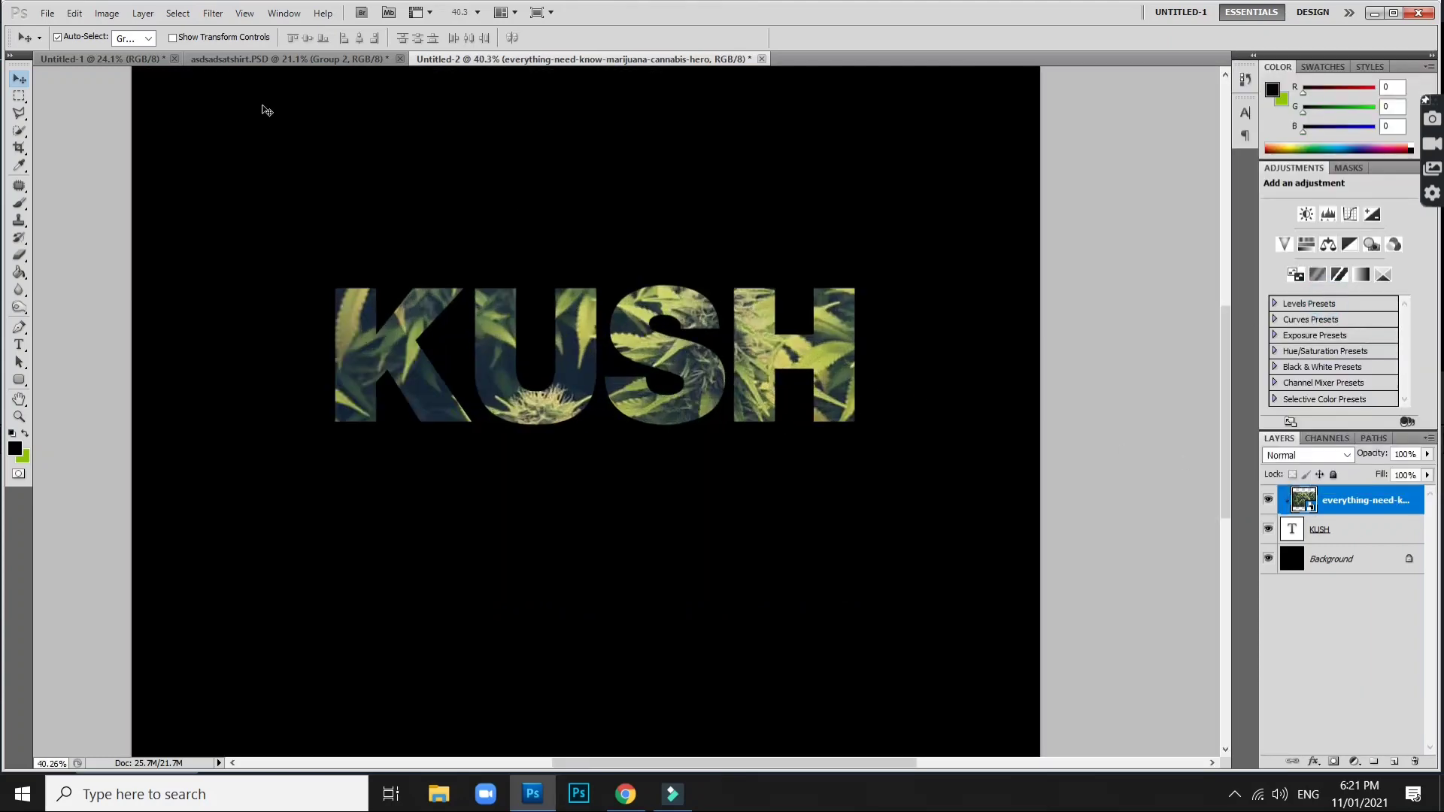
# Free Transform the plant photo down to about 53% to fit the letters.
pyautogui.click(75, 13)
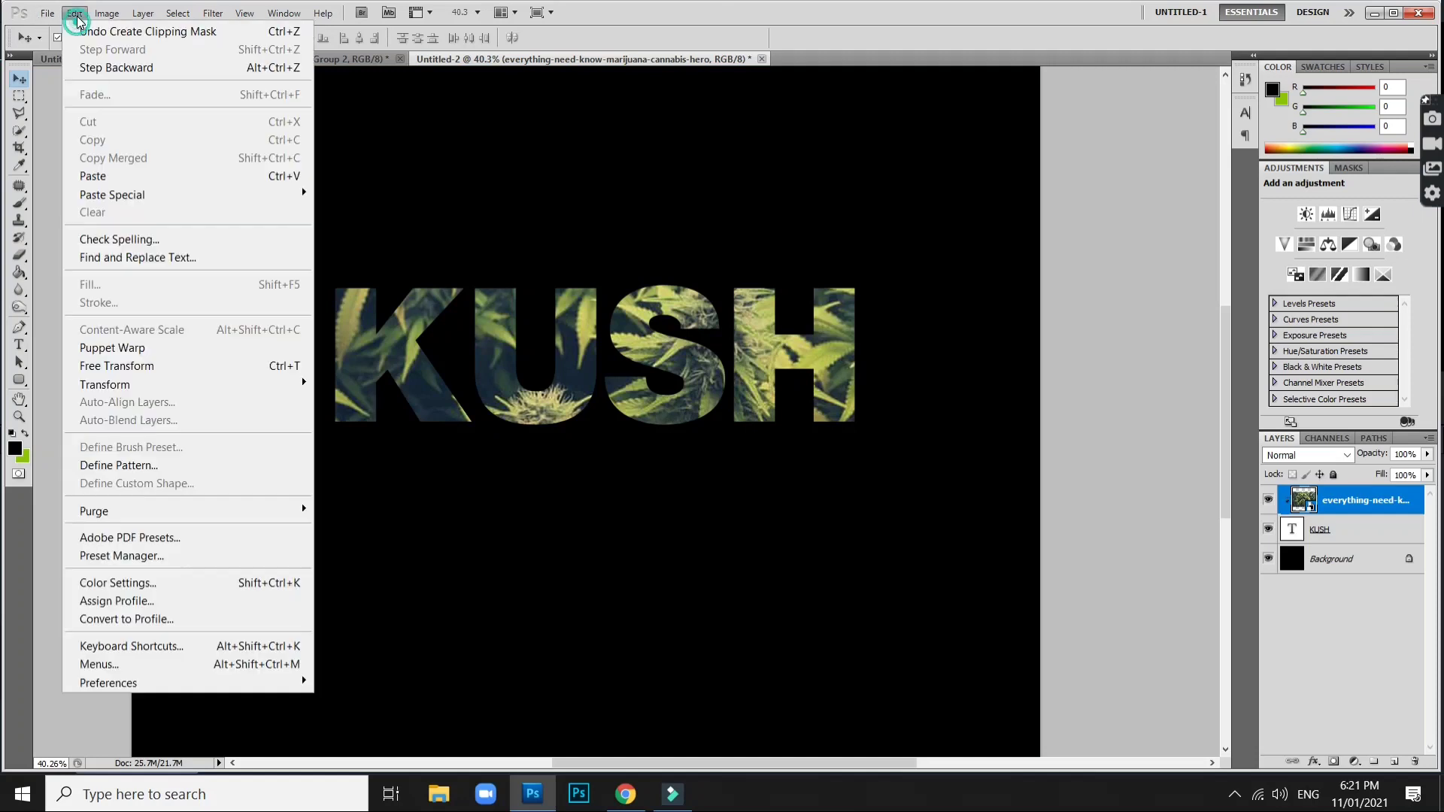
pyautogui.click(168, 366)
pyautogui.scroll(-3, 982, 255)
pyautogui.scroll(-1, 982, 254)
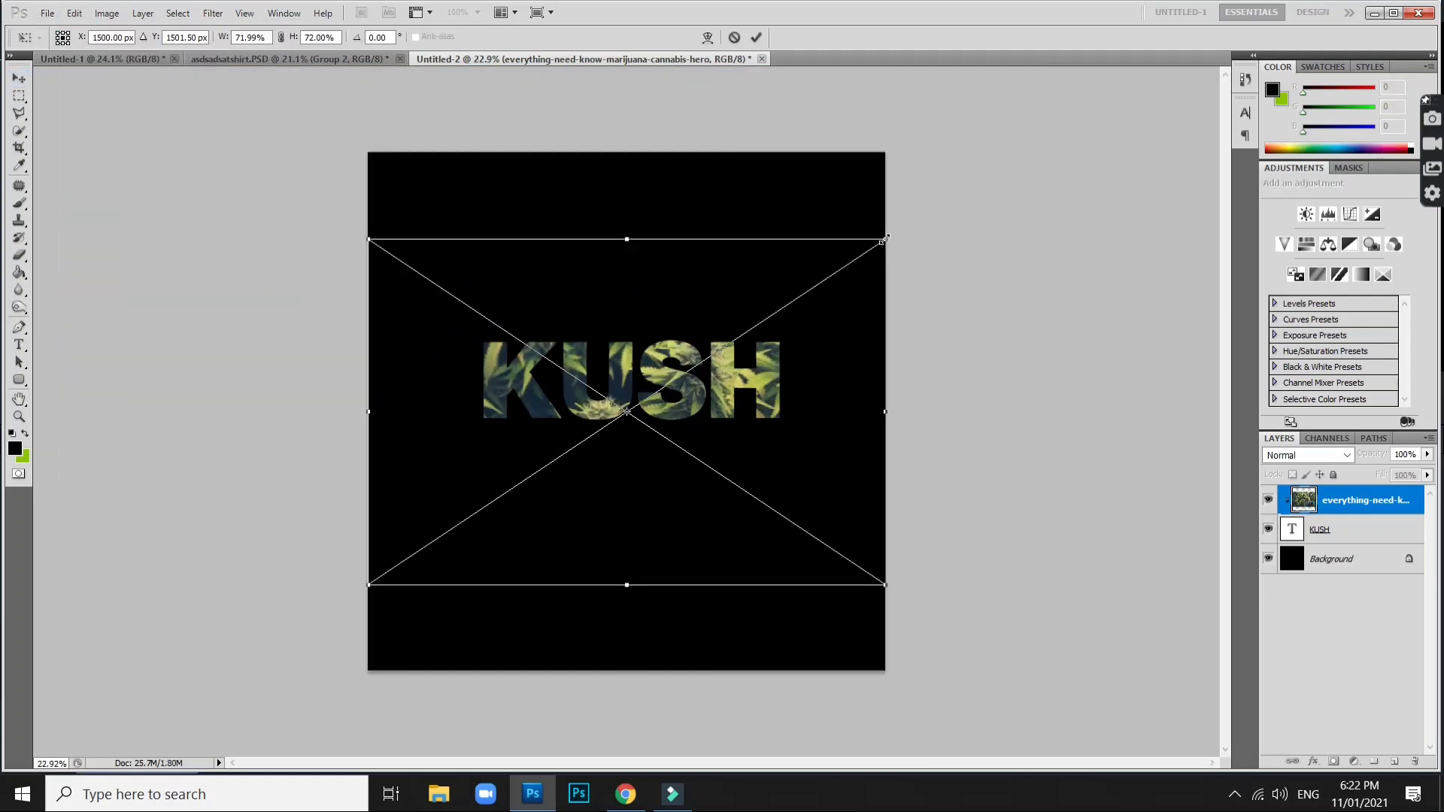
pyautogui.moveTo(885, 239)
pyautogui.mouseDown()
pyautogui.moveTo(733, 333)
pyautogui.moveTo(799, 275)
pyautogui.mouseUp()
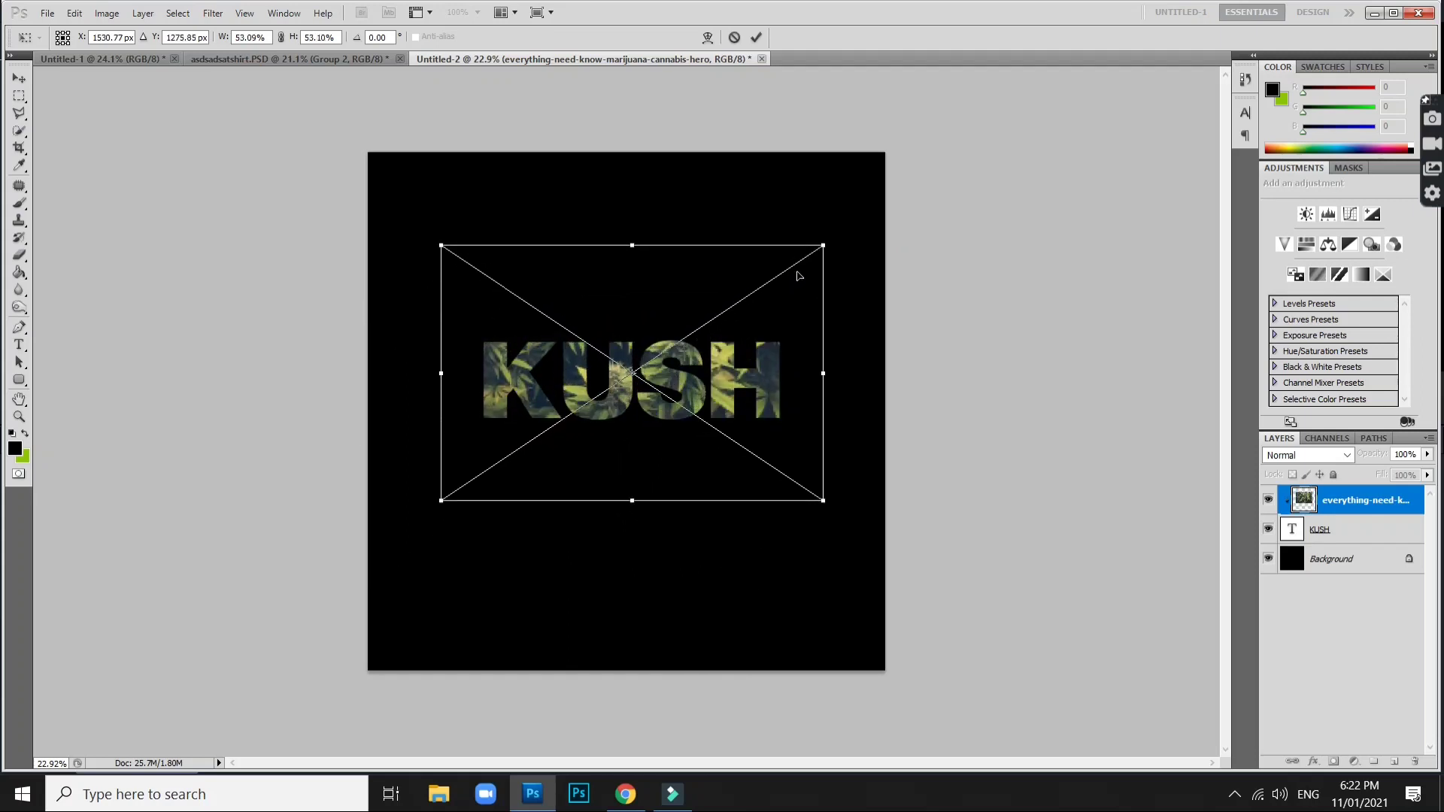
pyautogui.press('Return')
pyautogui.scroll(2, 797, 280)
pyautogui.scroll(2, 788, 296)
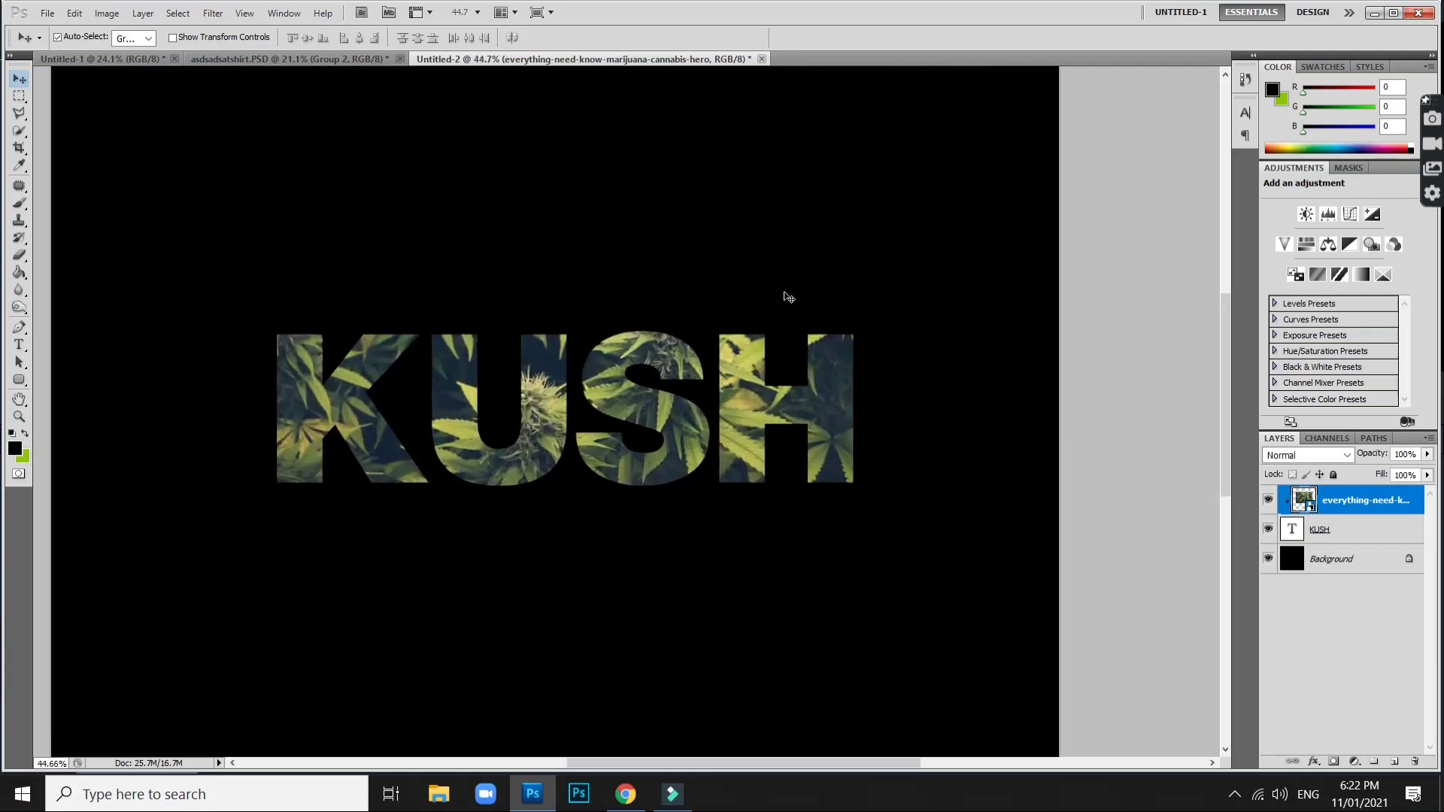
# Add a Stroke layer style to the KUSH text layer.
pyautogui.click(1360, 530)
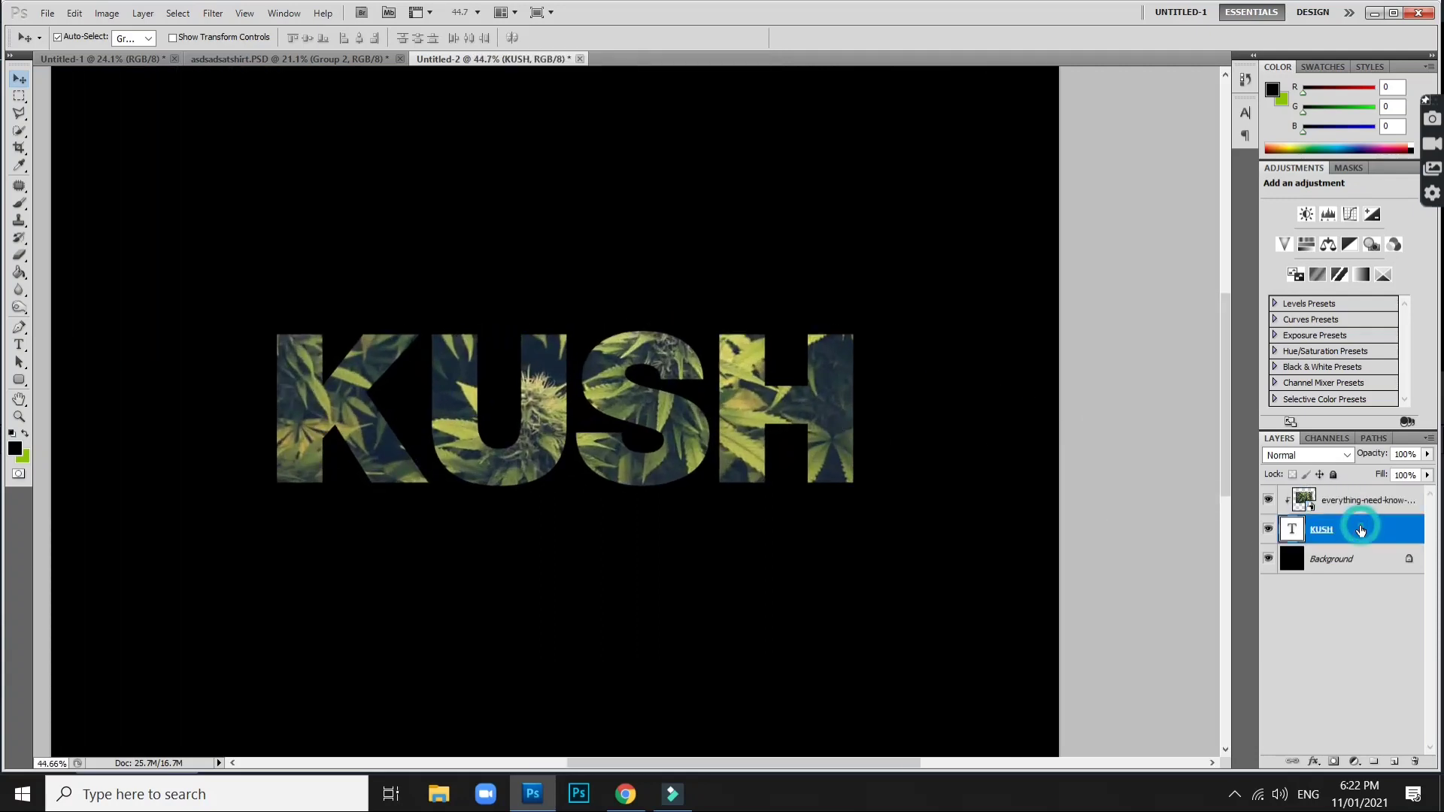
pyautogui.doubleClick(1396, 539)
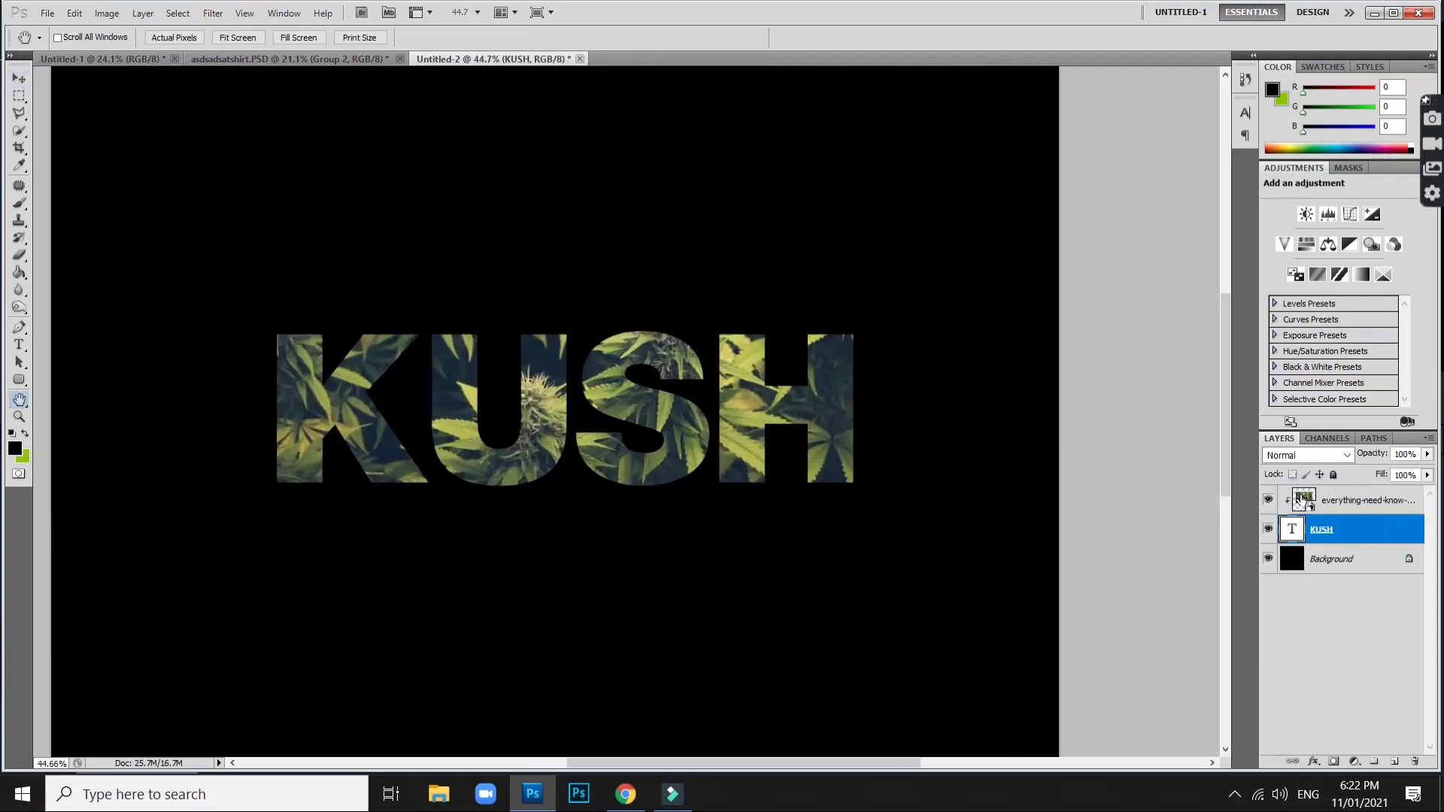
pyautogui.click(1008, 368)
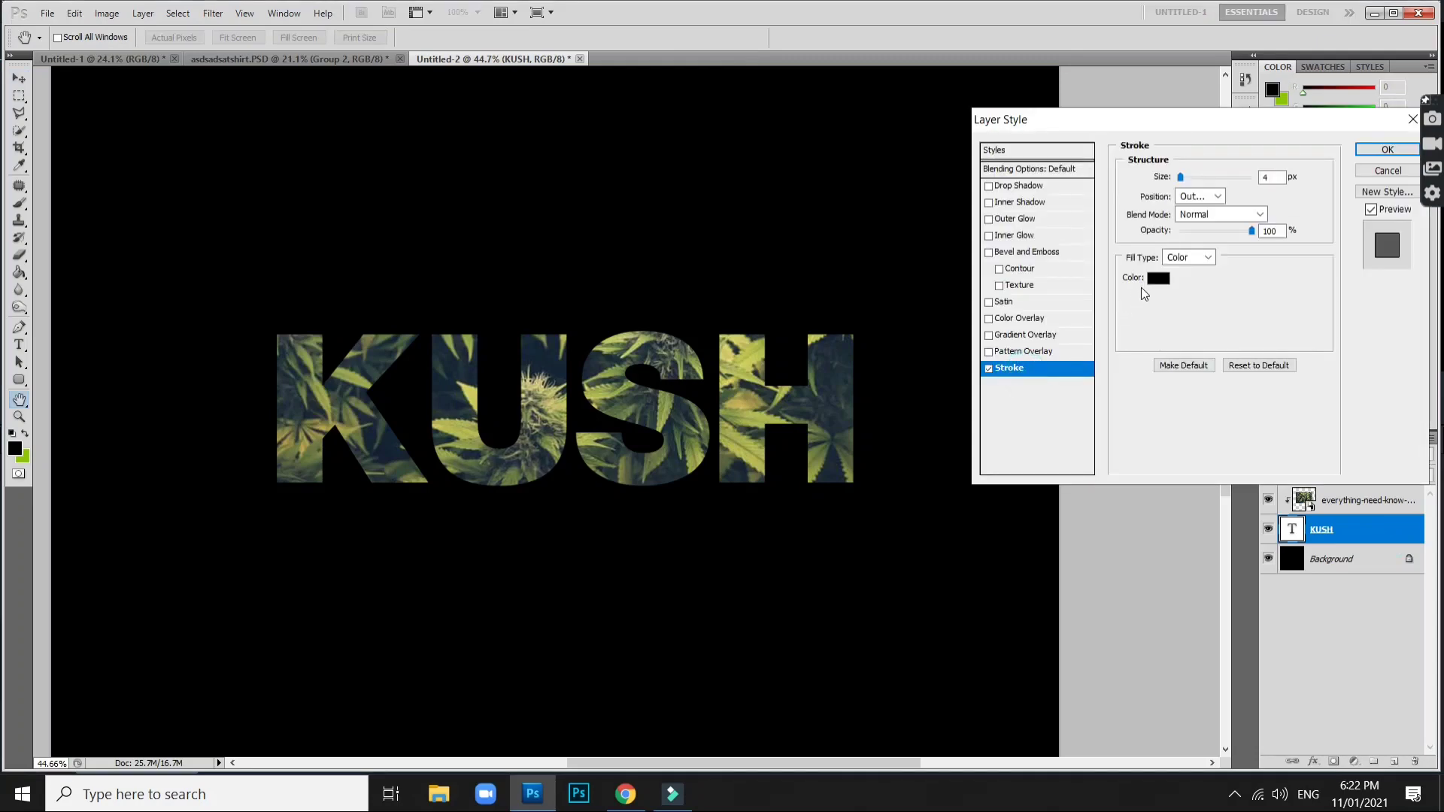
pyautogui.click(1167, 276)
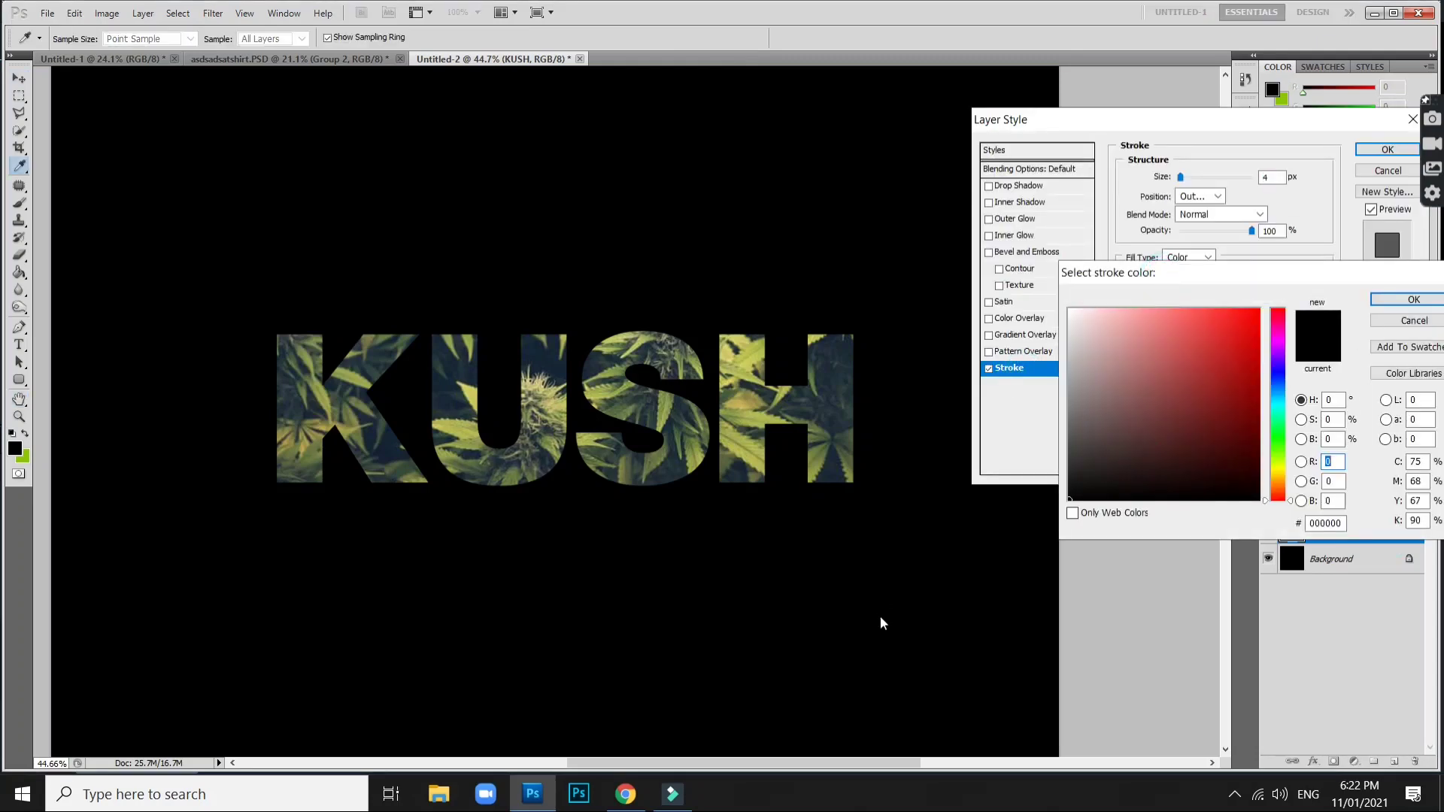
pyautogui.press('Return')
pyautogui.press('Return')
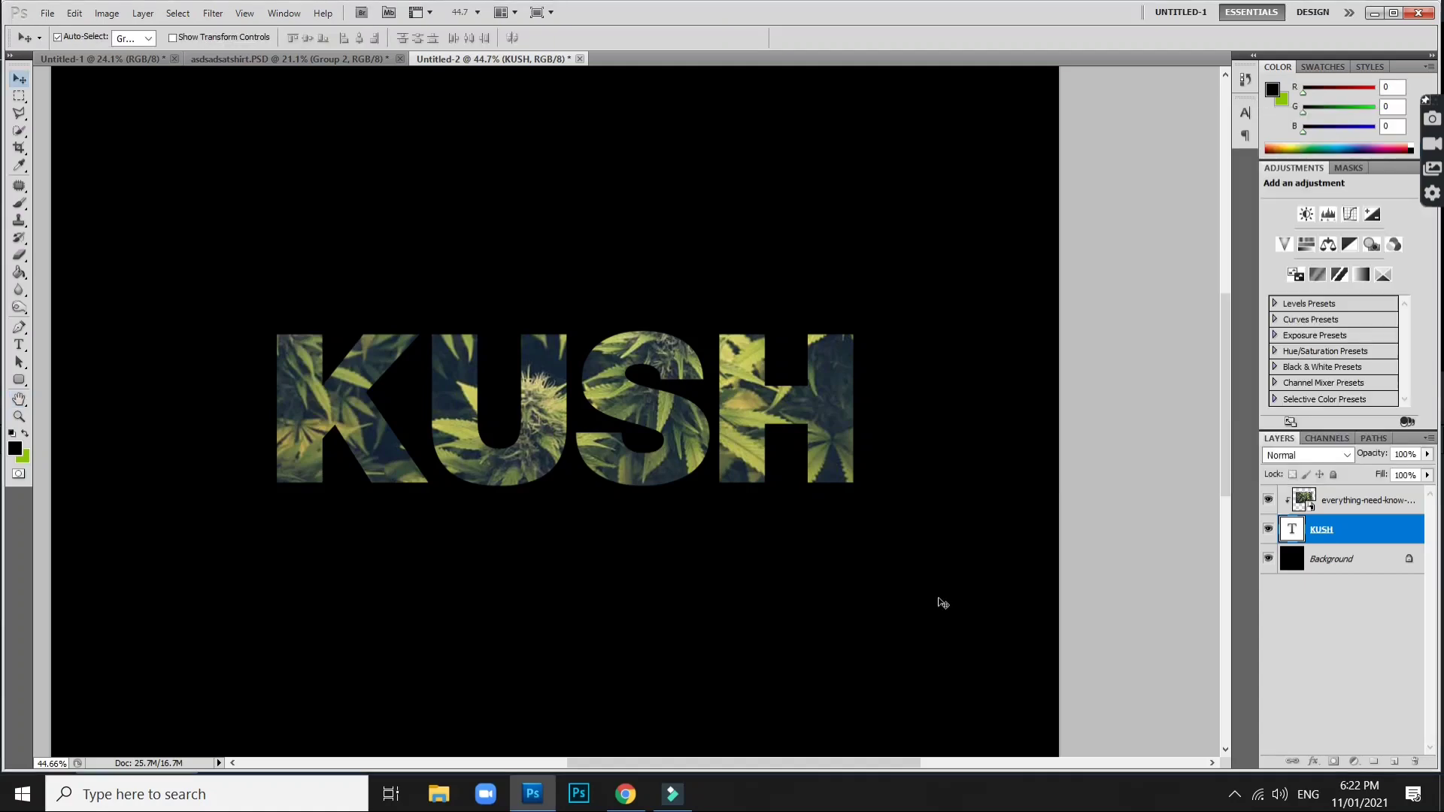
# Convert the KUSH text and leaf image layers into one smart object.
pyautogui.keyDown('ctrl'); pyautogui.click(1371, 508); pyautogui.keyUp('ctrl')
pyautogui.rightClick(1371, 508)
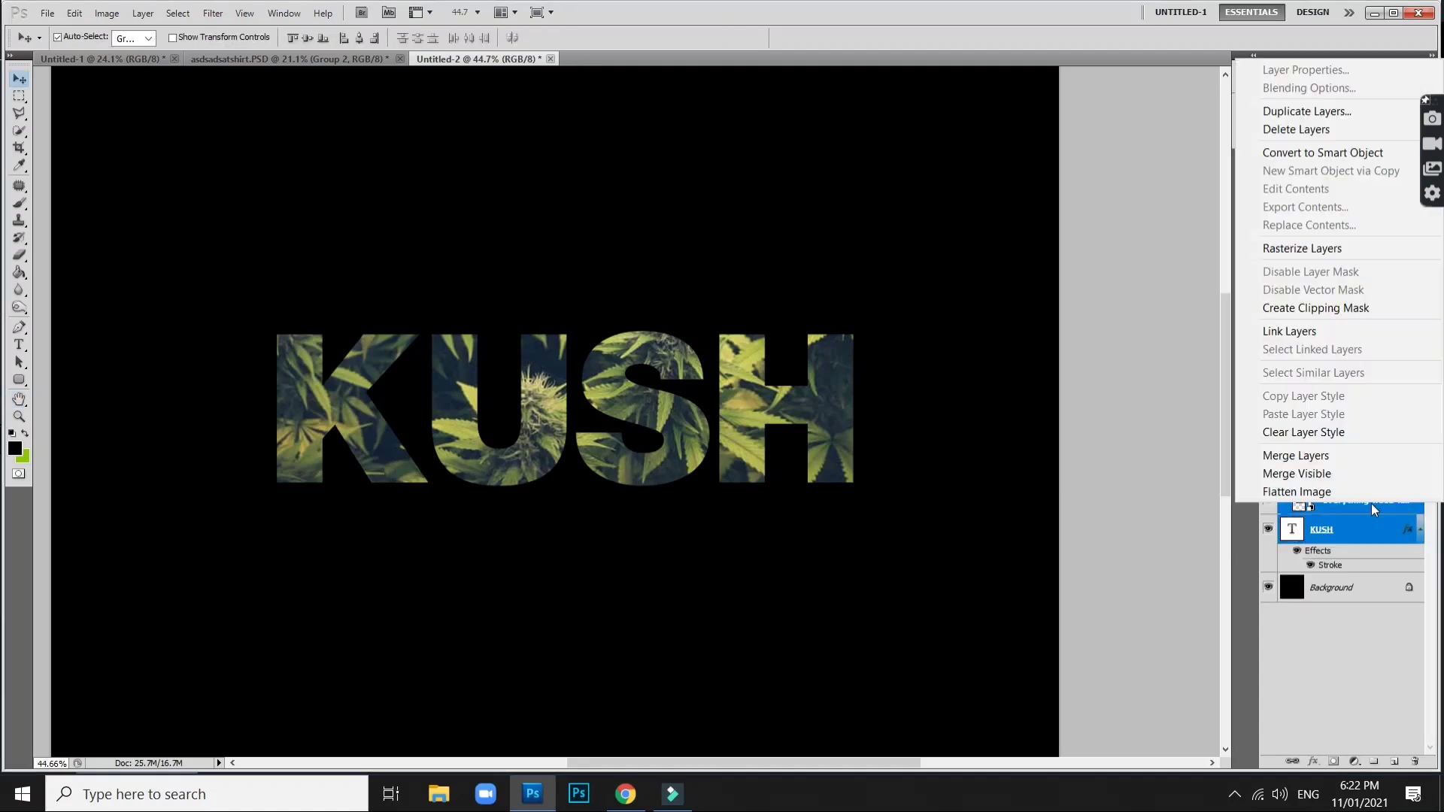
pyautogui.click(1343, 161)
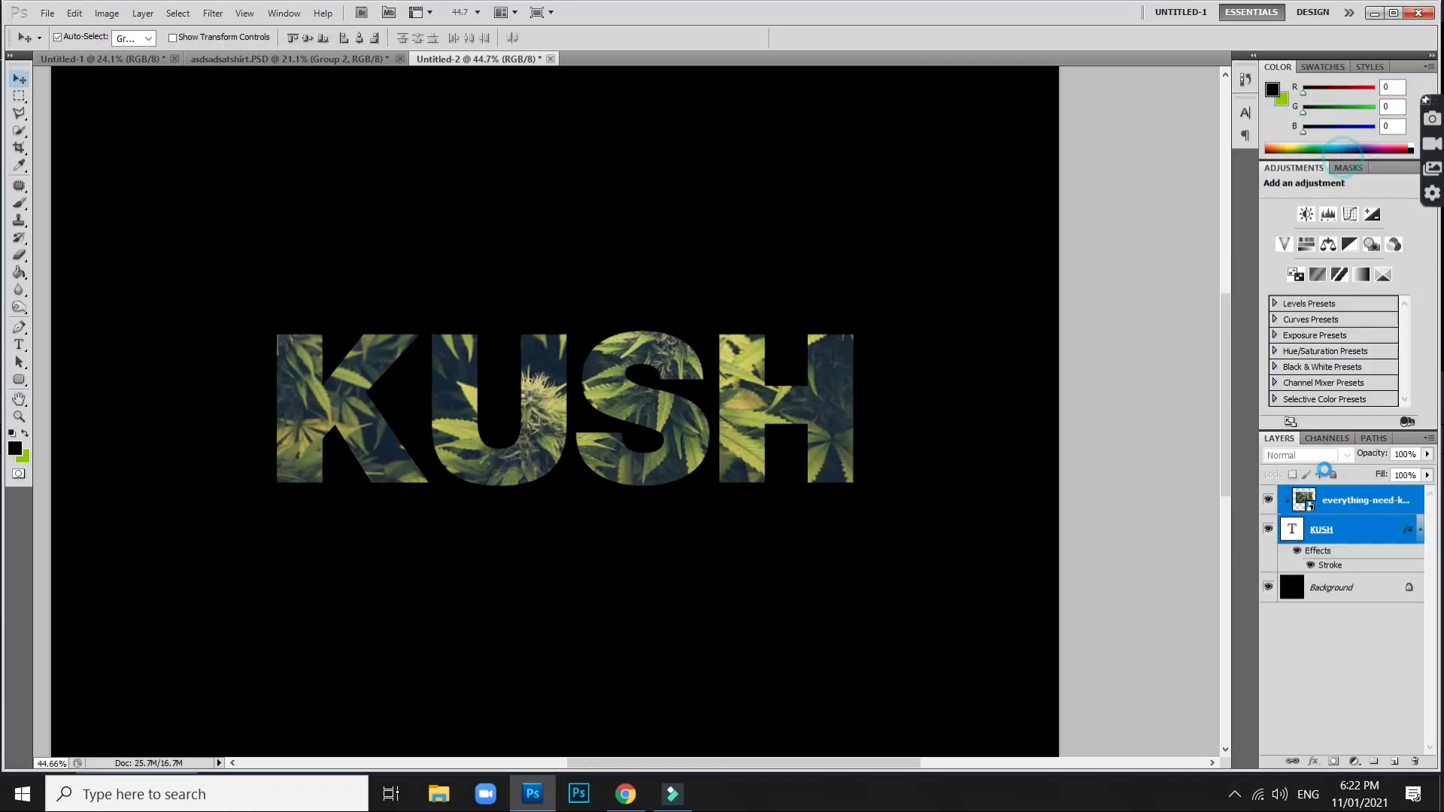
# Give the combined KUSH smart object a 4 px white stroke.
pyautogui.doubleClick(1413, 494)
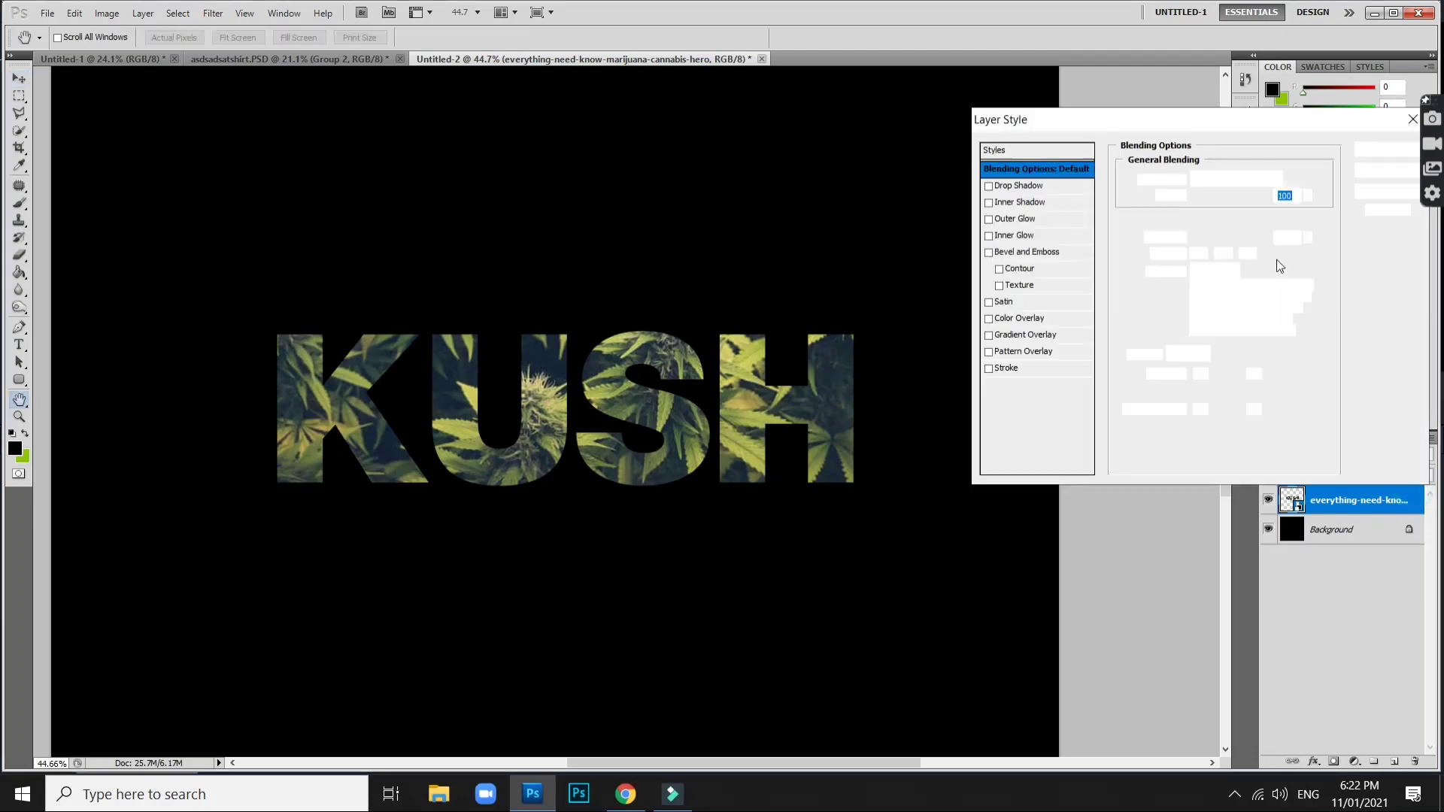
pyautogui.click(1044, 369)
pyautogui.click(1177, 278)
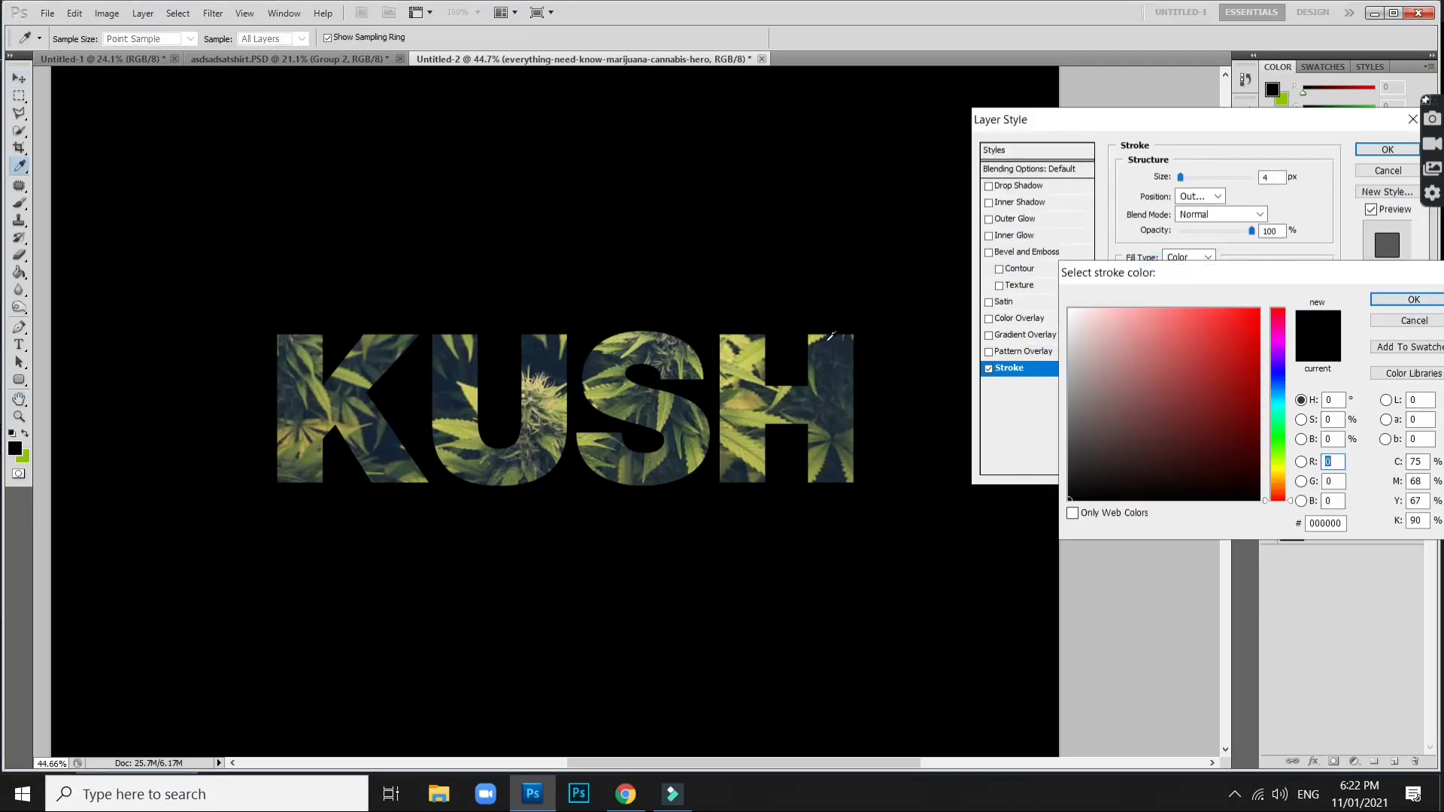
pyautogui.click(764, 339)
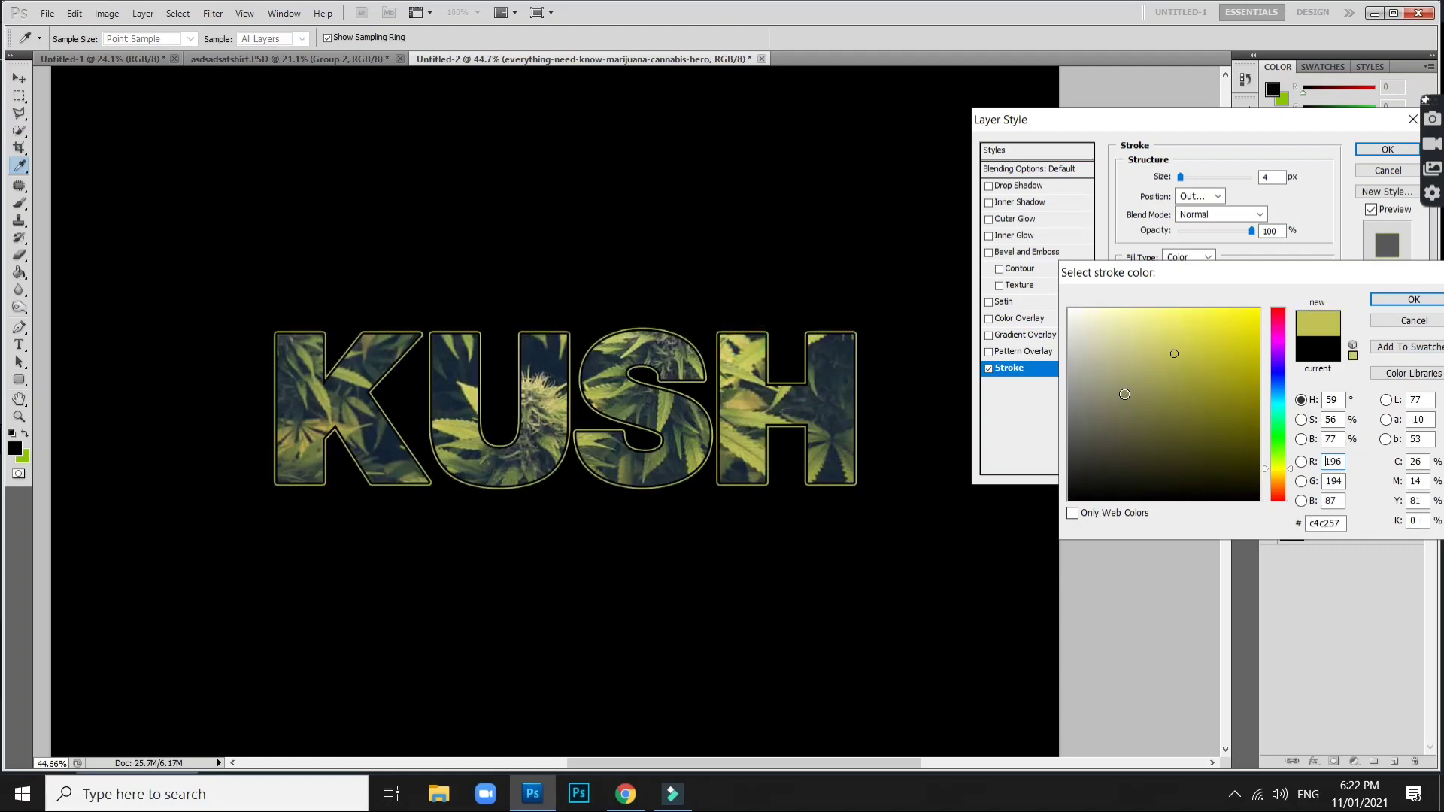
pyautogui.moveTo(1100, 357); pyautogui.dragTo(1068, 308)
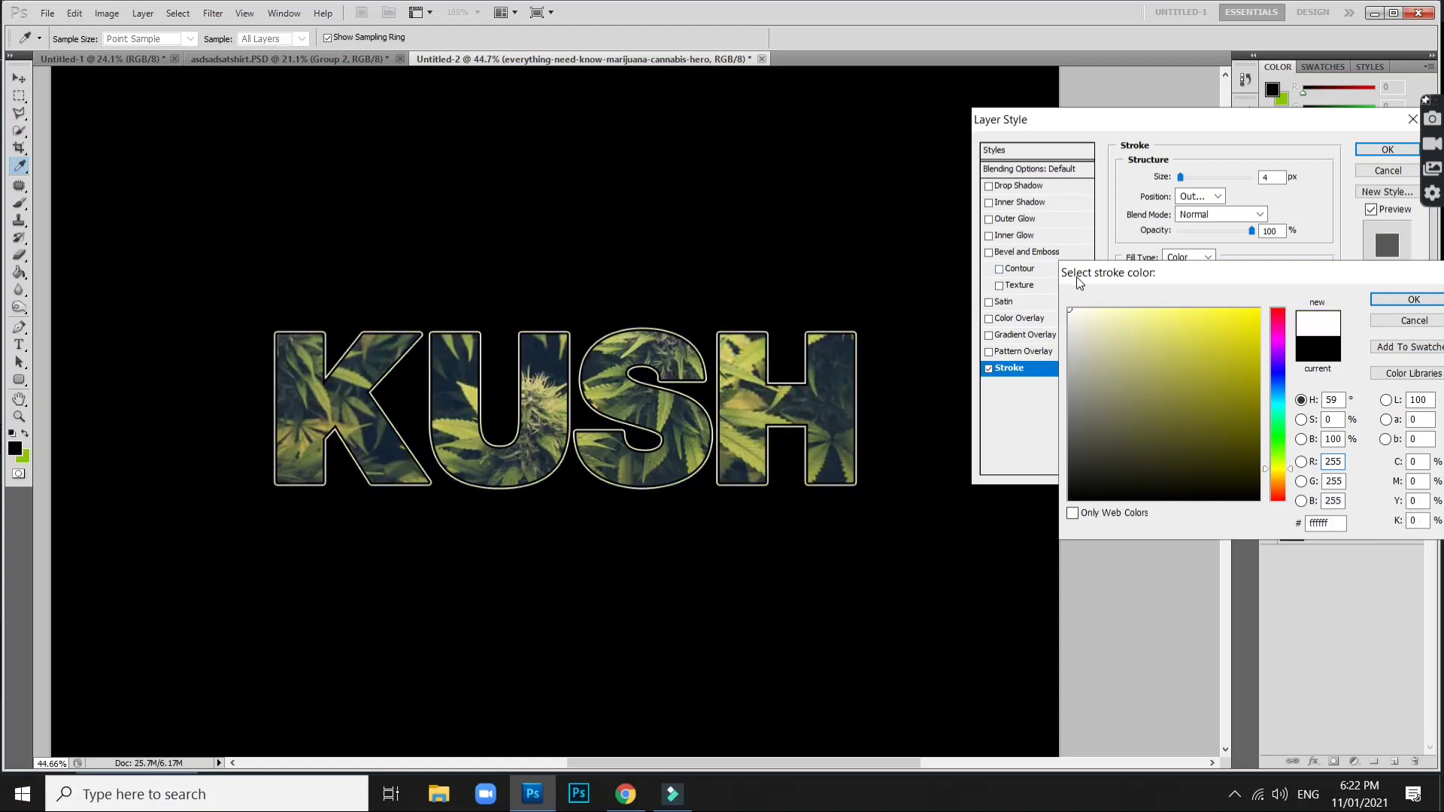
pyautogui.press('Return')
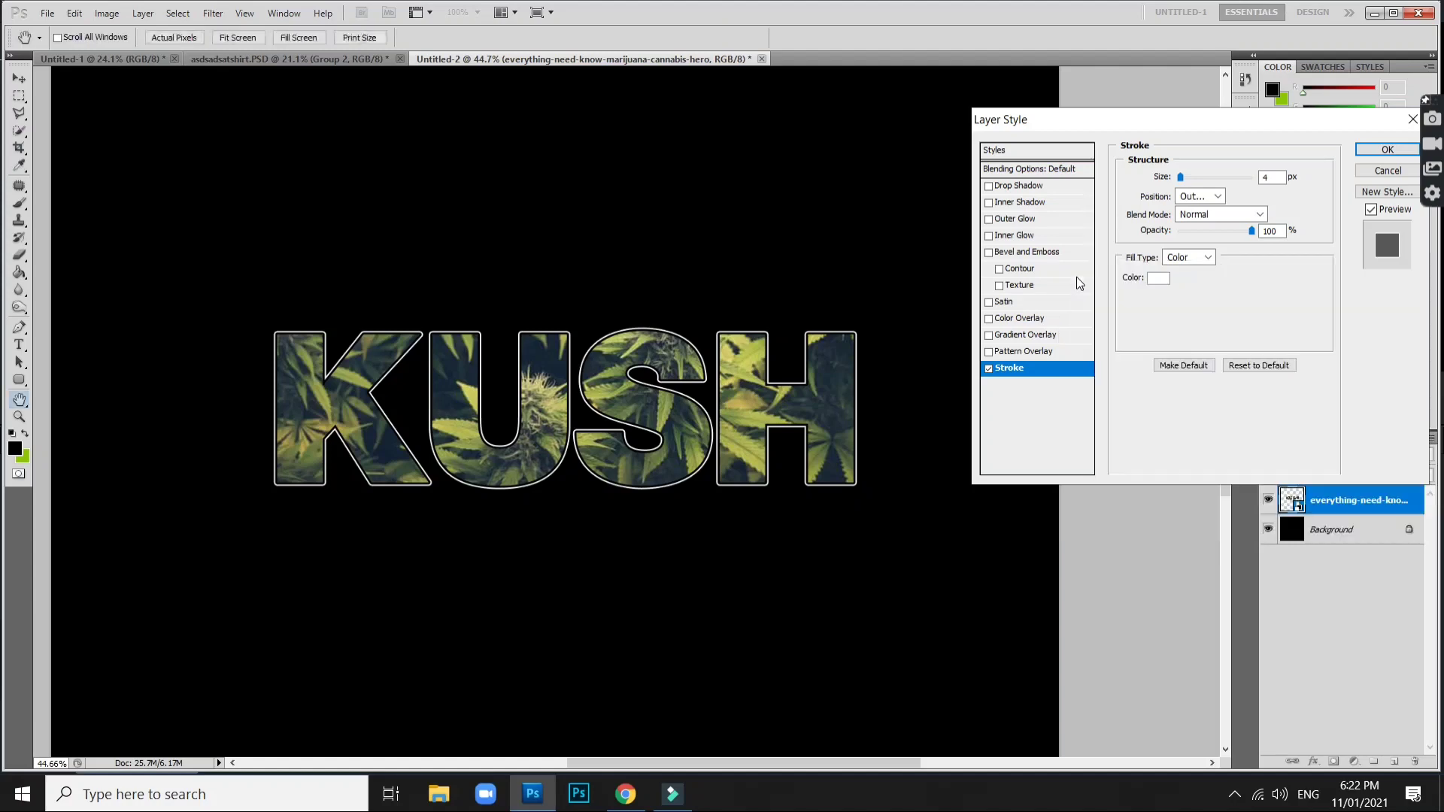
pyautogui.press('Return')
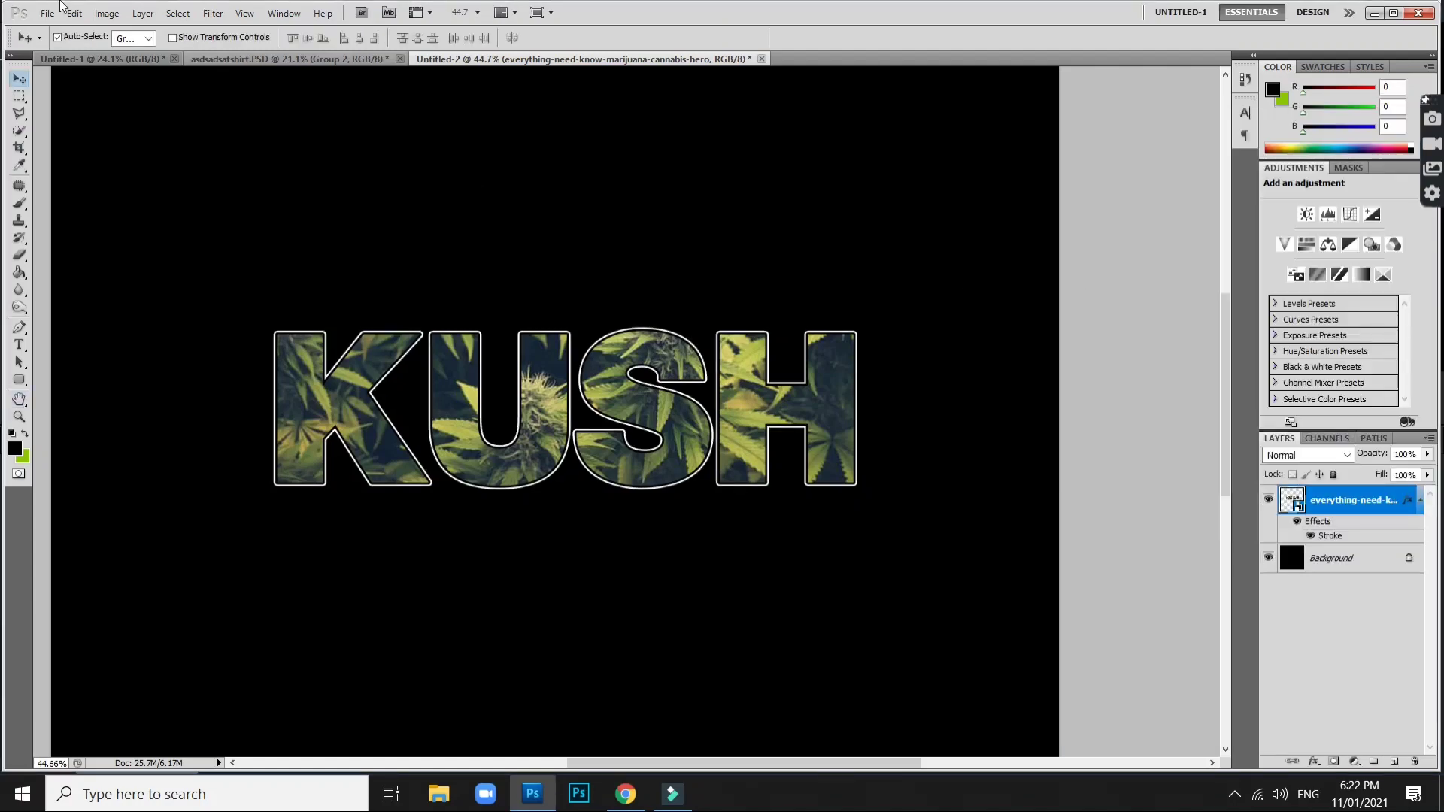
pyautogui.hotkey('ctrl', '0')
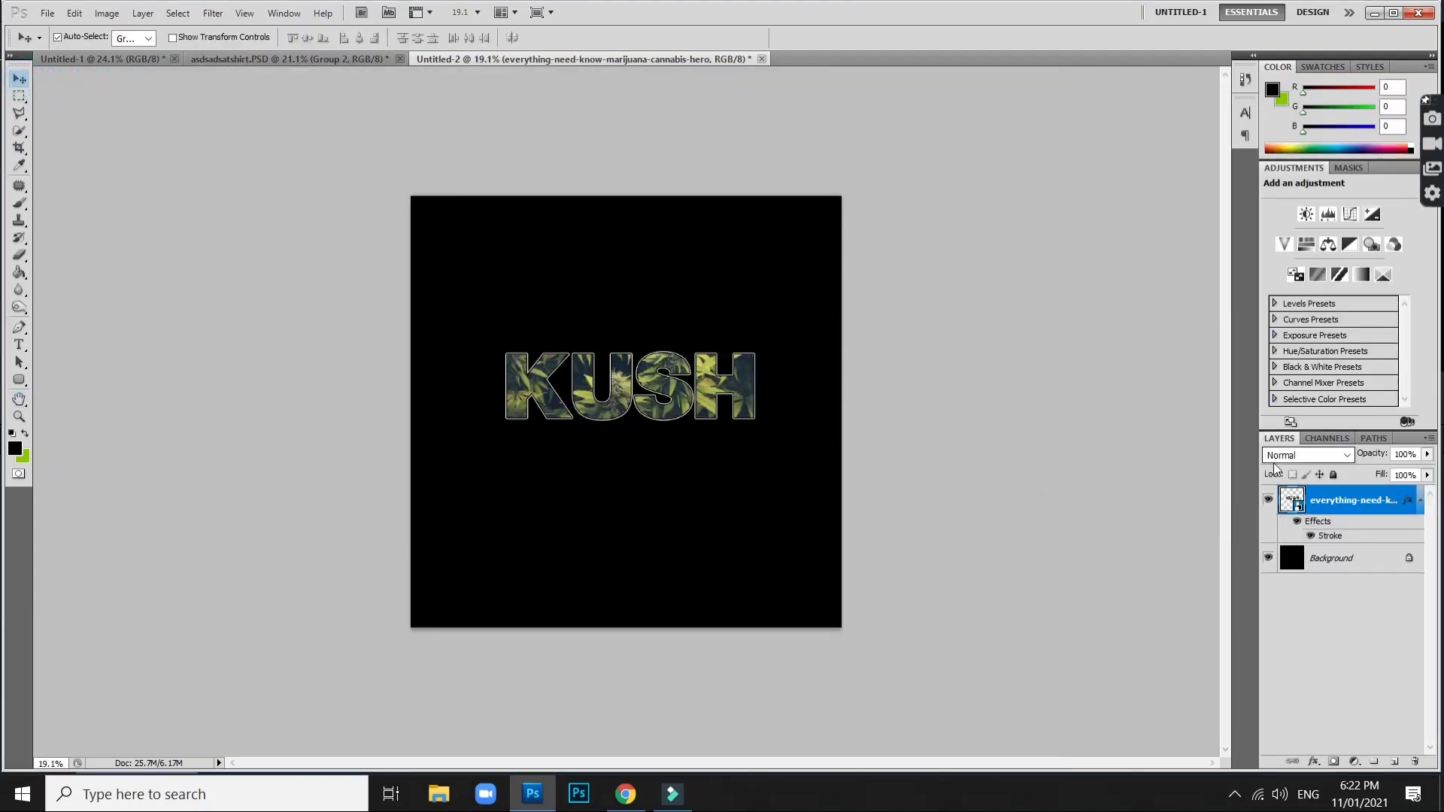
# Type the word Smokewear as a new text line below KUSH.
pyautogui.scroll(1, 566, 498)
pyautogui.press('t')
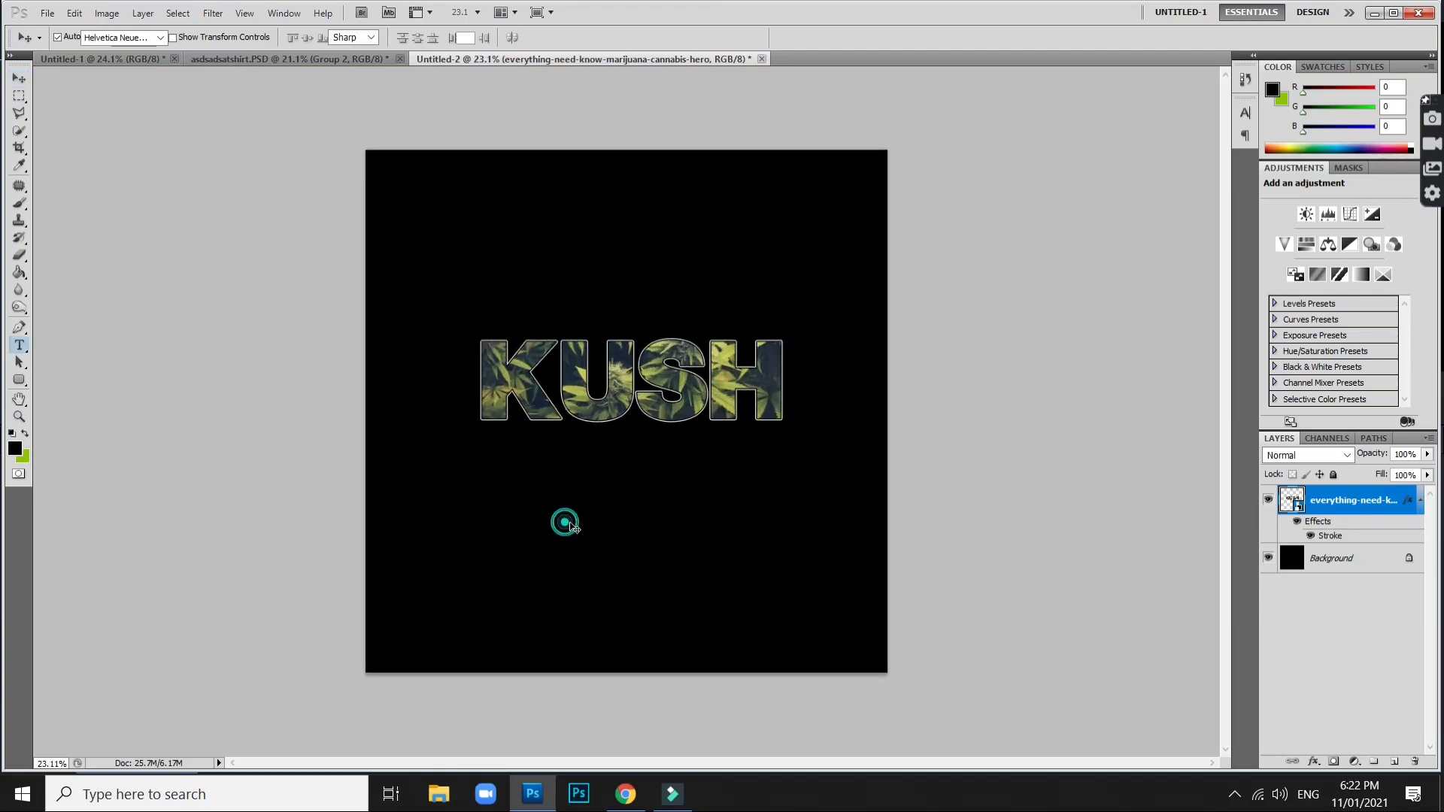
pyautogui.click(565, 521)
pyautogui.write('S')
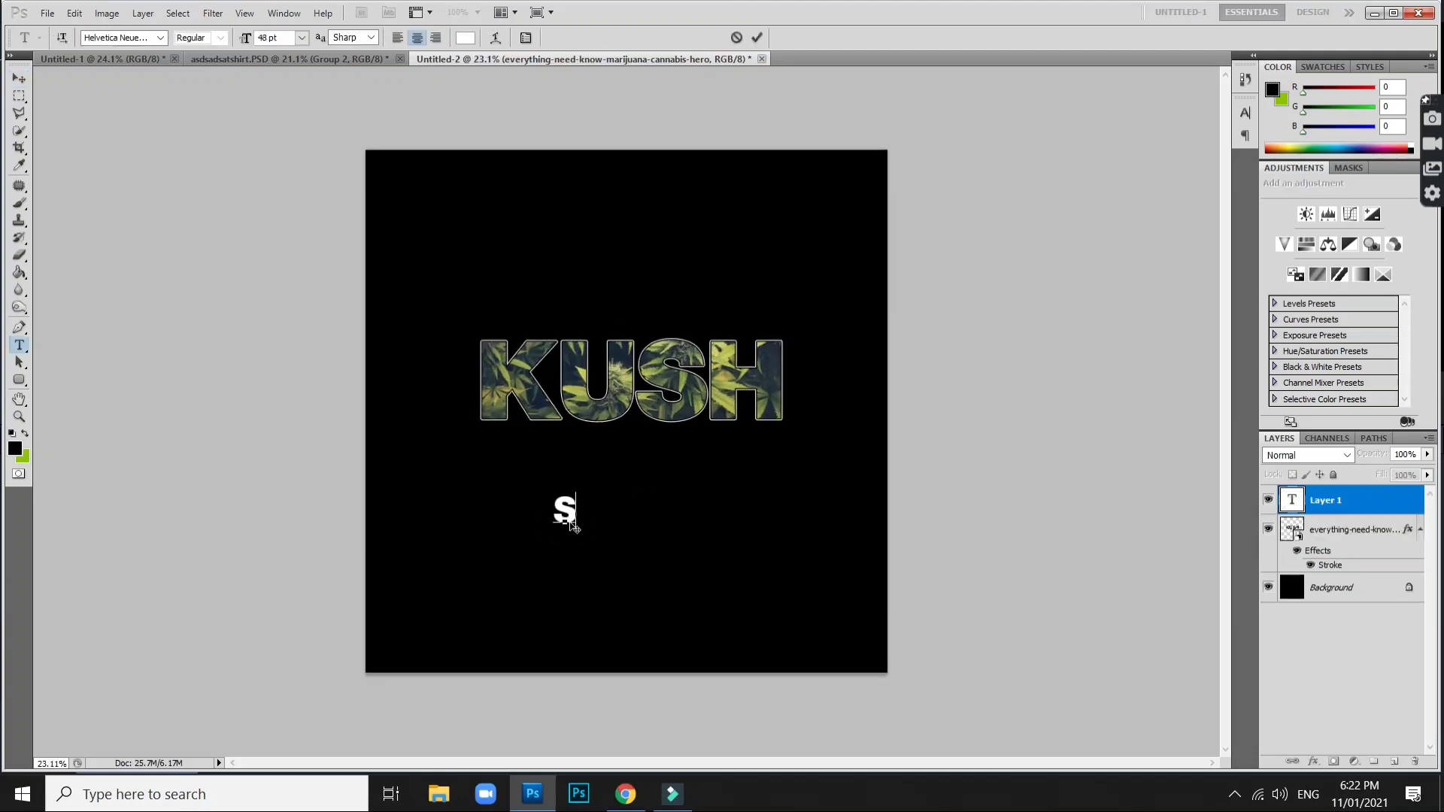
pyautogui.press('BackSpace')
pyautogui.write('SMoke')
pyautogui.press('BackSpace')
pyautogui.press('BackSpace')
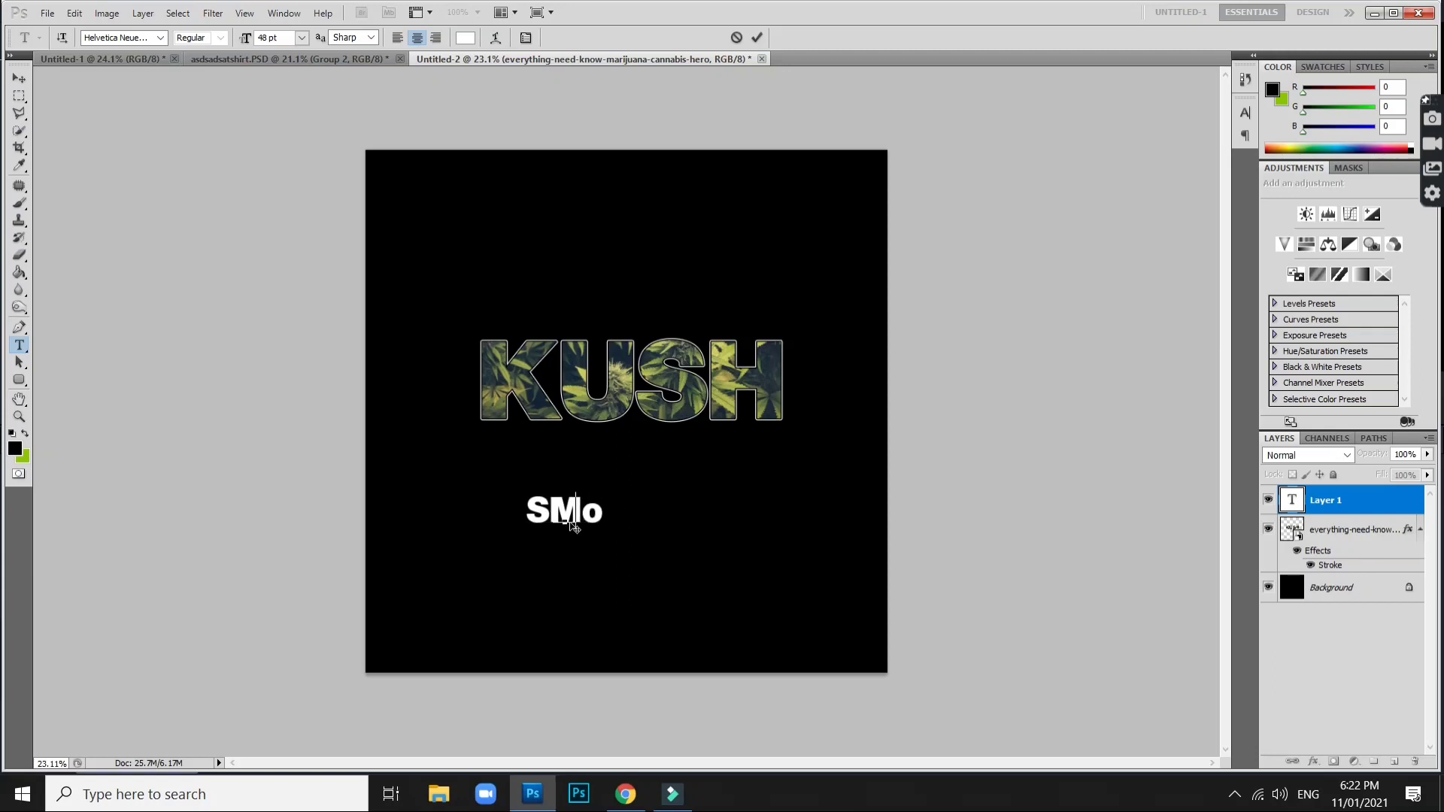
pyautogui.press('BackSpace')
pyautogui.press('BackSpace')
pyautogui.write('moke')
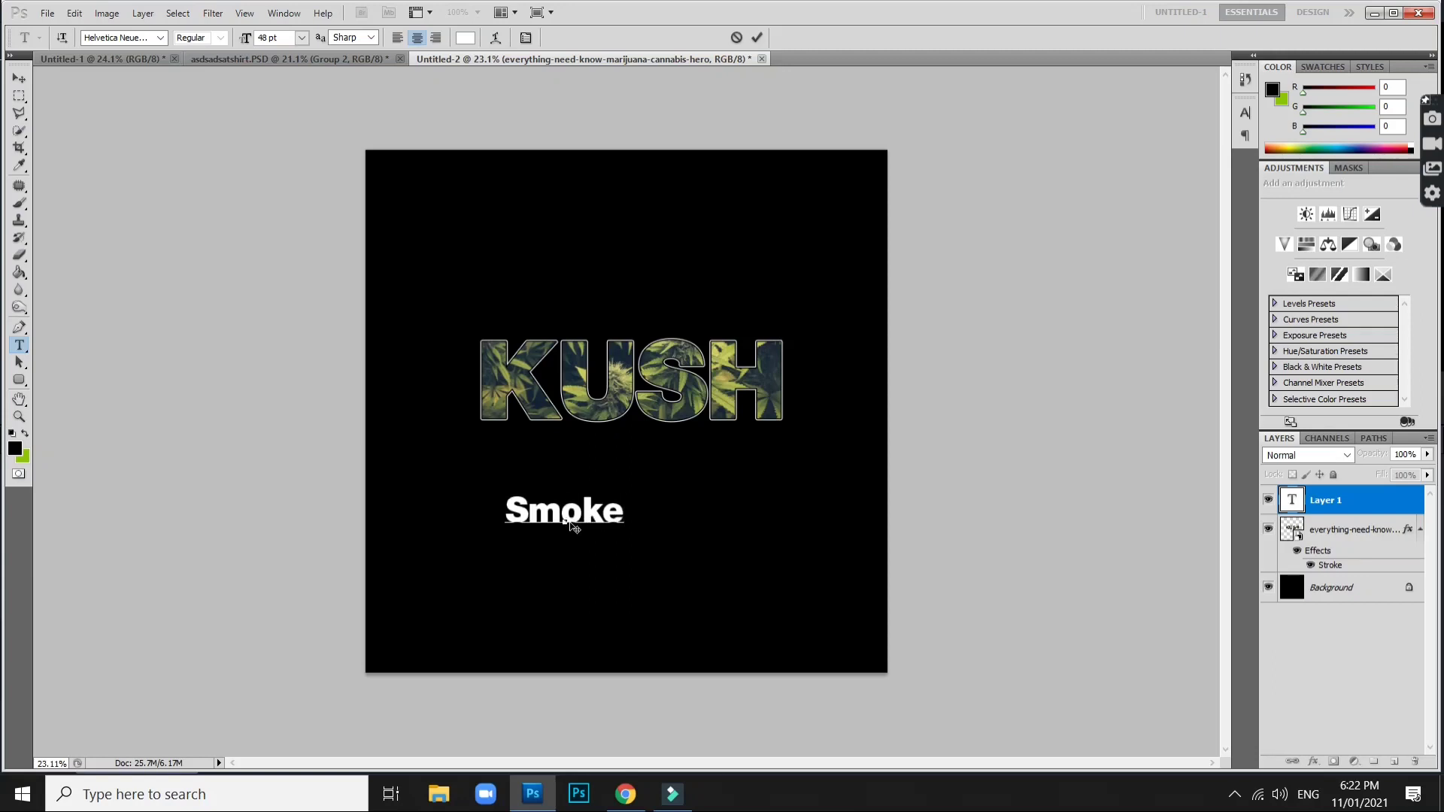
pyautogui.write('wear')
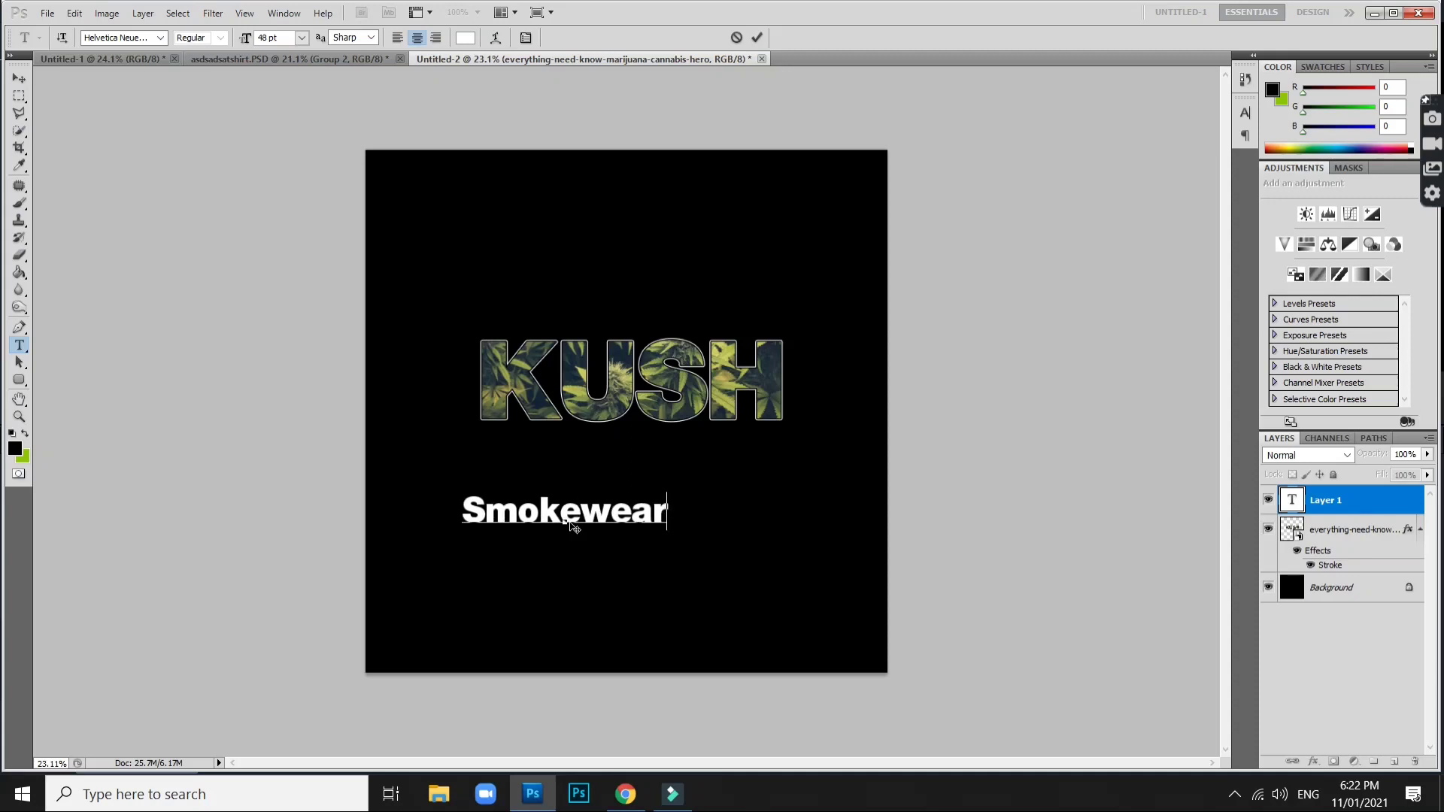
# Set the Smokewear text font to Avenir.
pyautogui.hotkey('ctrl', 'a')
pyautogui.click(113, 38)
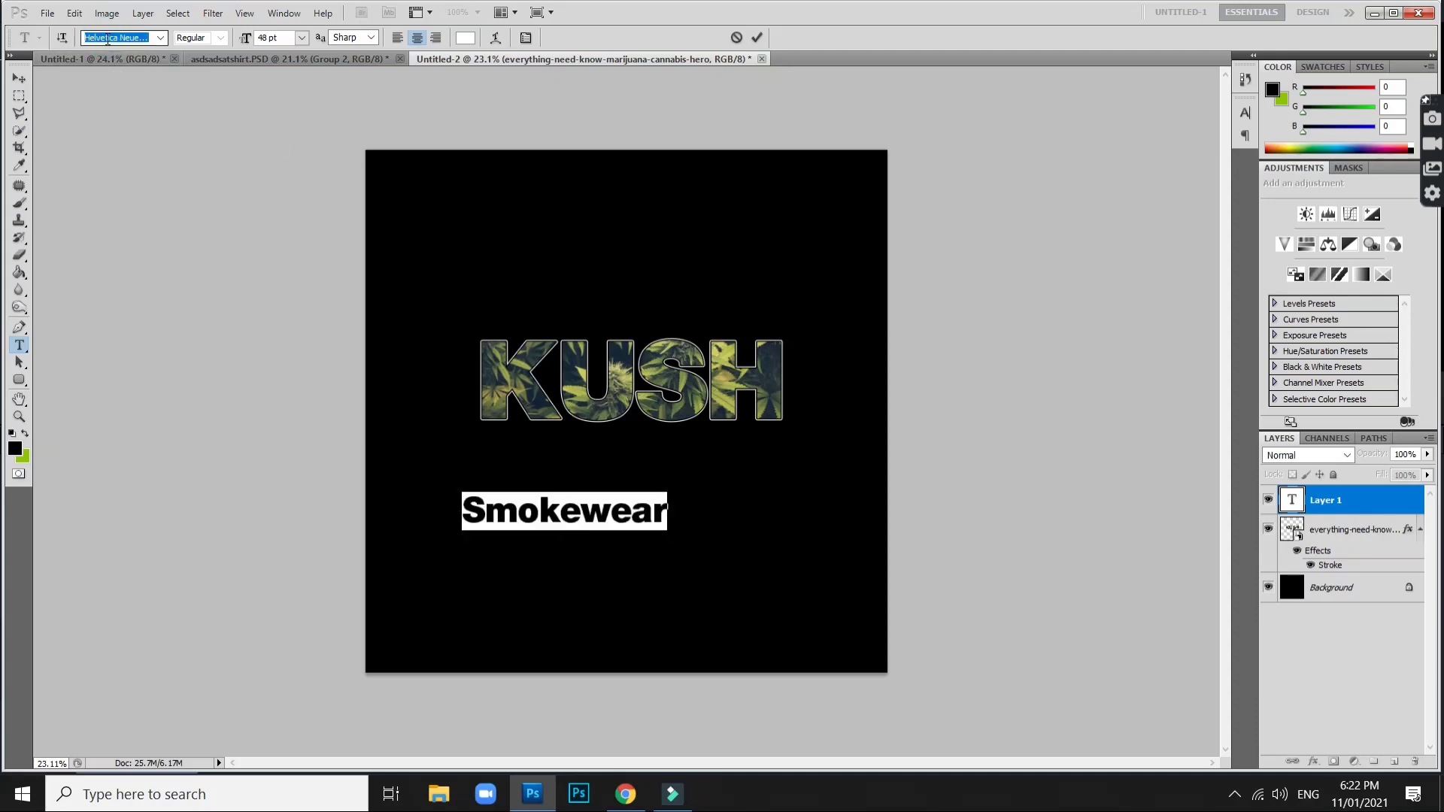
pyautogui.write('free')
pyautogui.press('Return')
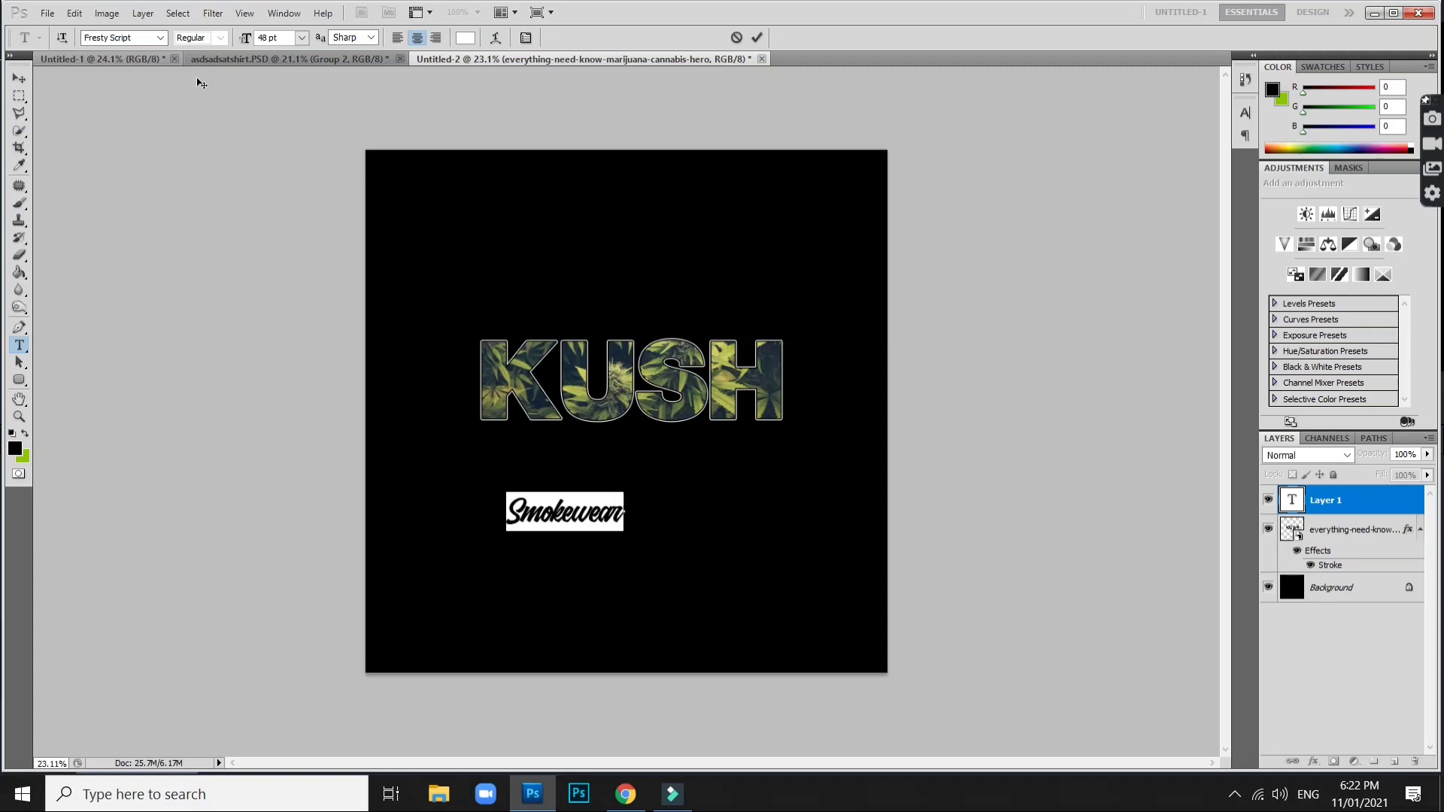
pyautogui.click(150, 41)
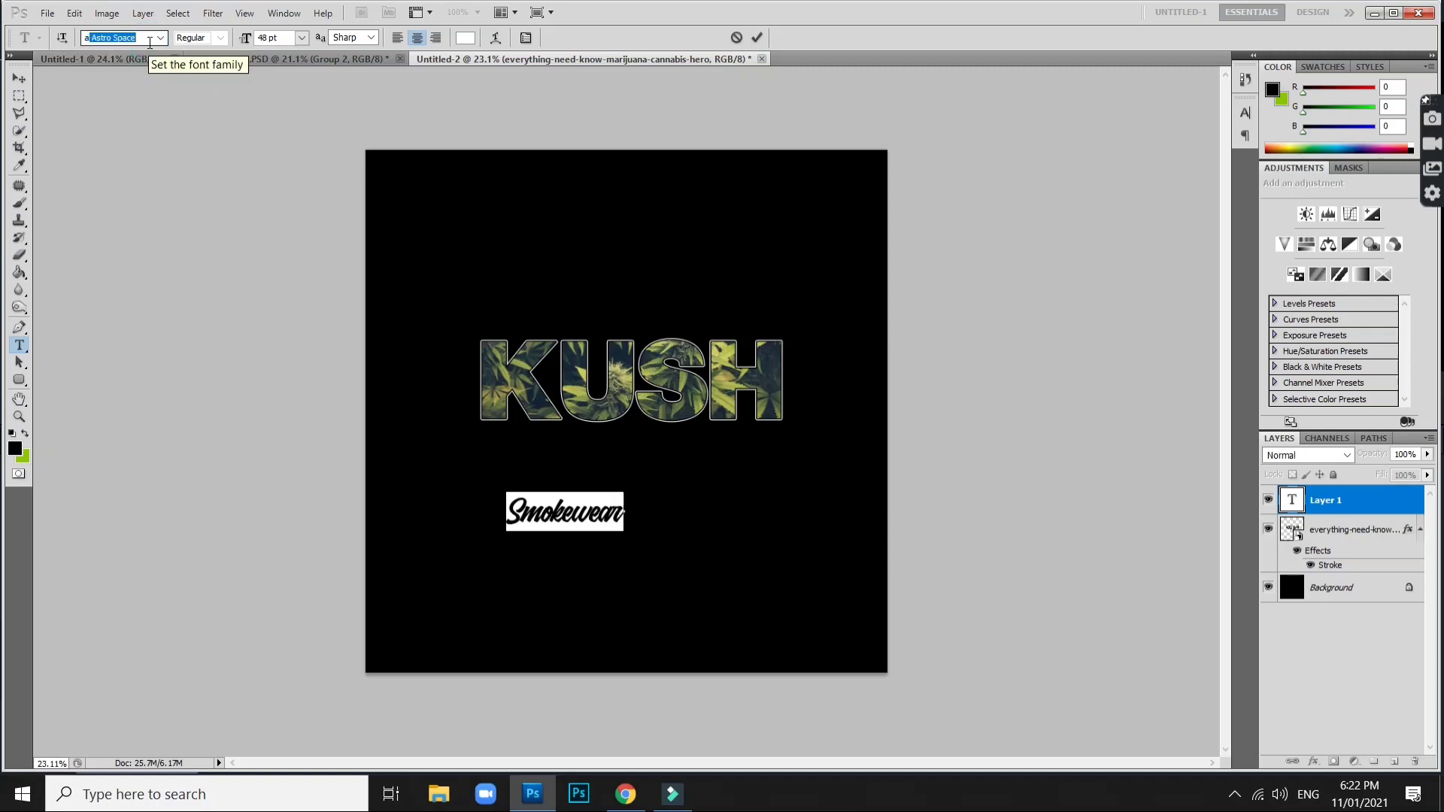
pyautogui.click(160, 37)
pyautogui.click(148, 241)
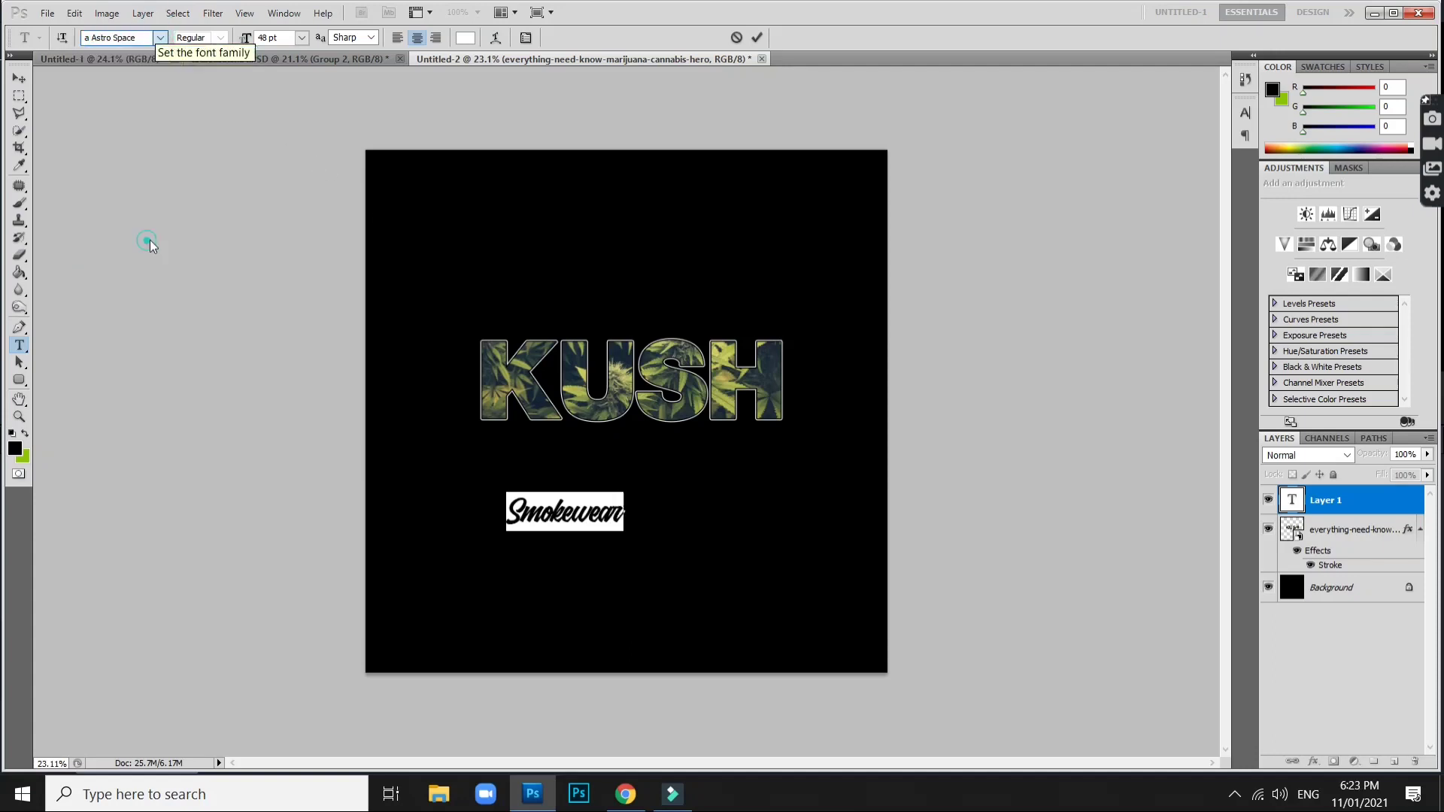
# Make the tagline all caps with tracking 360 and append CLOTHING.
pyautogui.click(530, 40)
pyautogui.click(1125, 229)
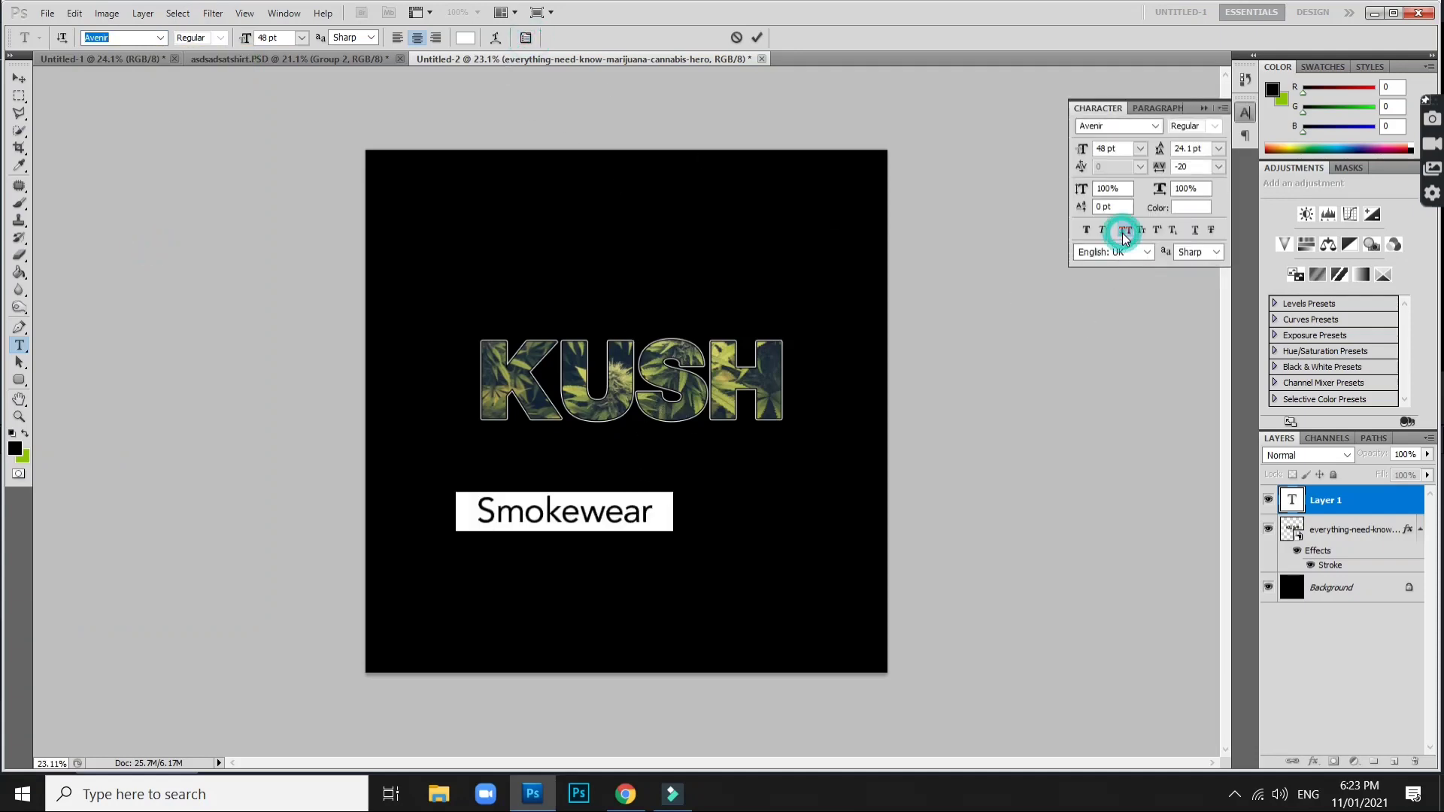
pyautogui.moveTo(1156, 170); pyautogui.dragTo(1165, 173)
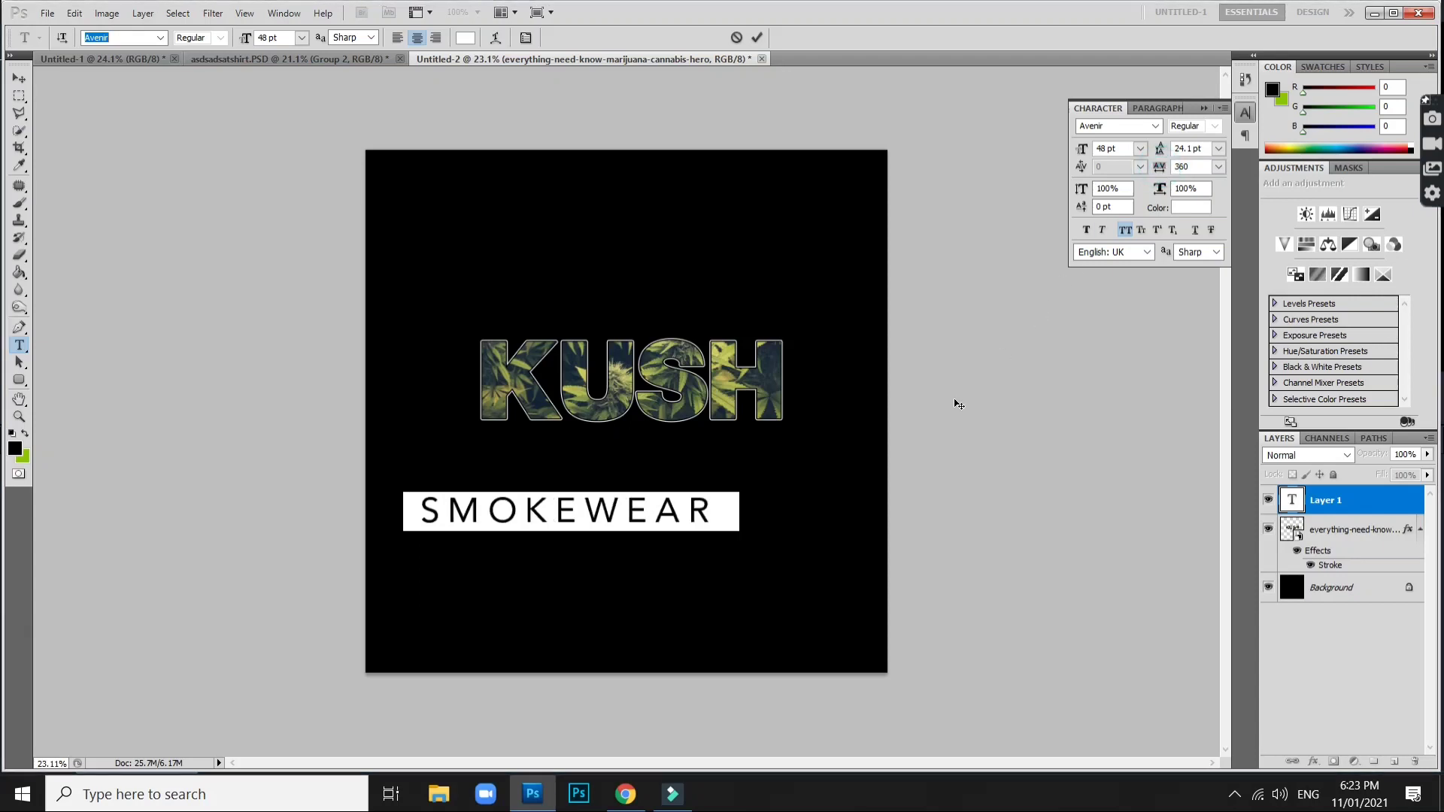
pyautogui.click(723, 510)
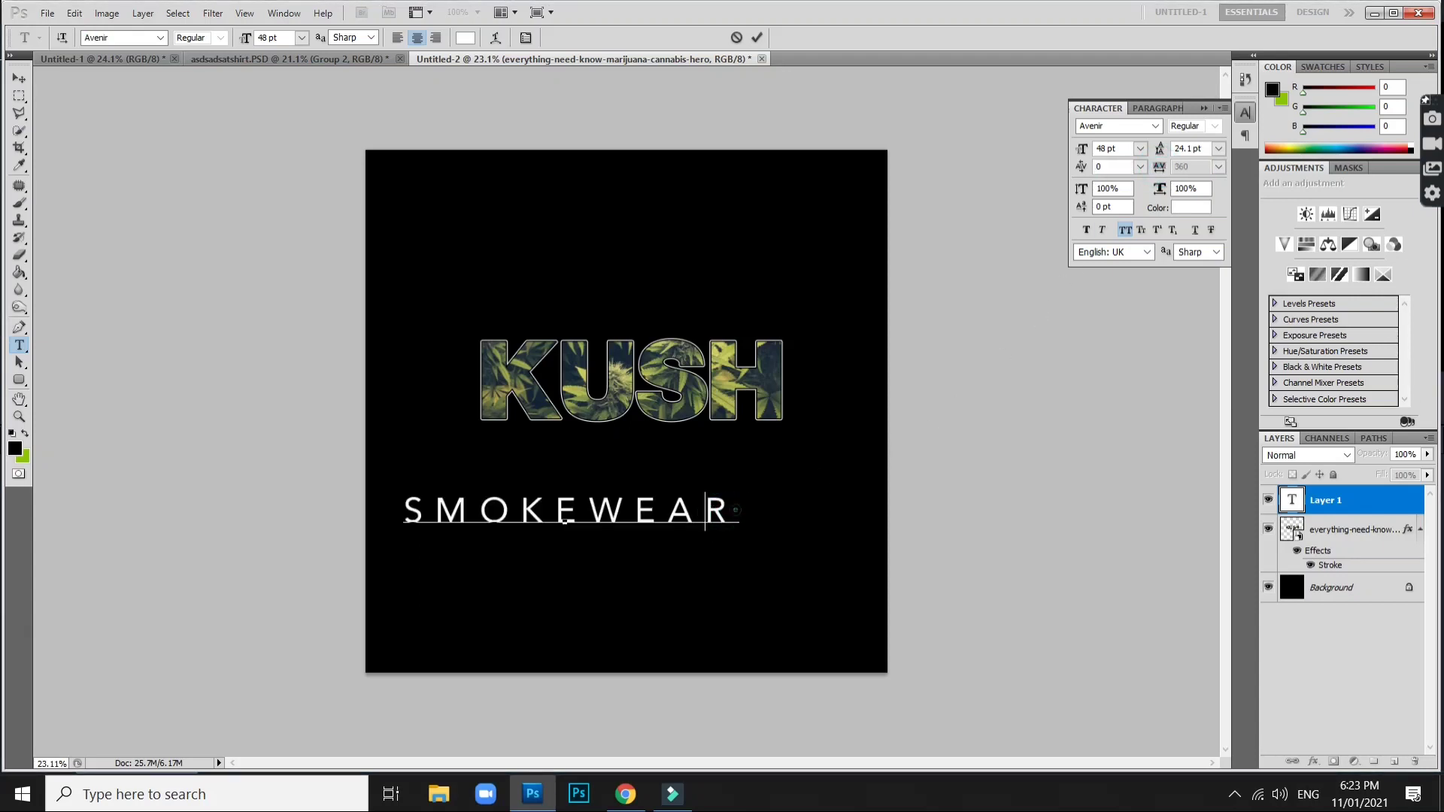
pyautogui.click(735, 509)
pyautogui.write('CLOTH')
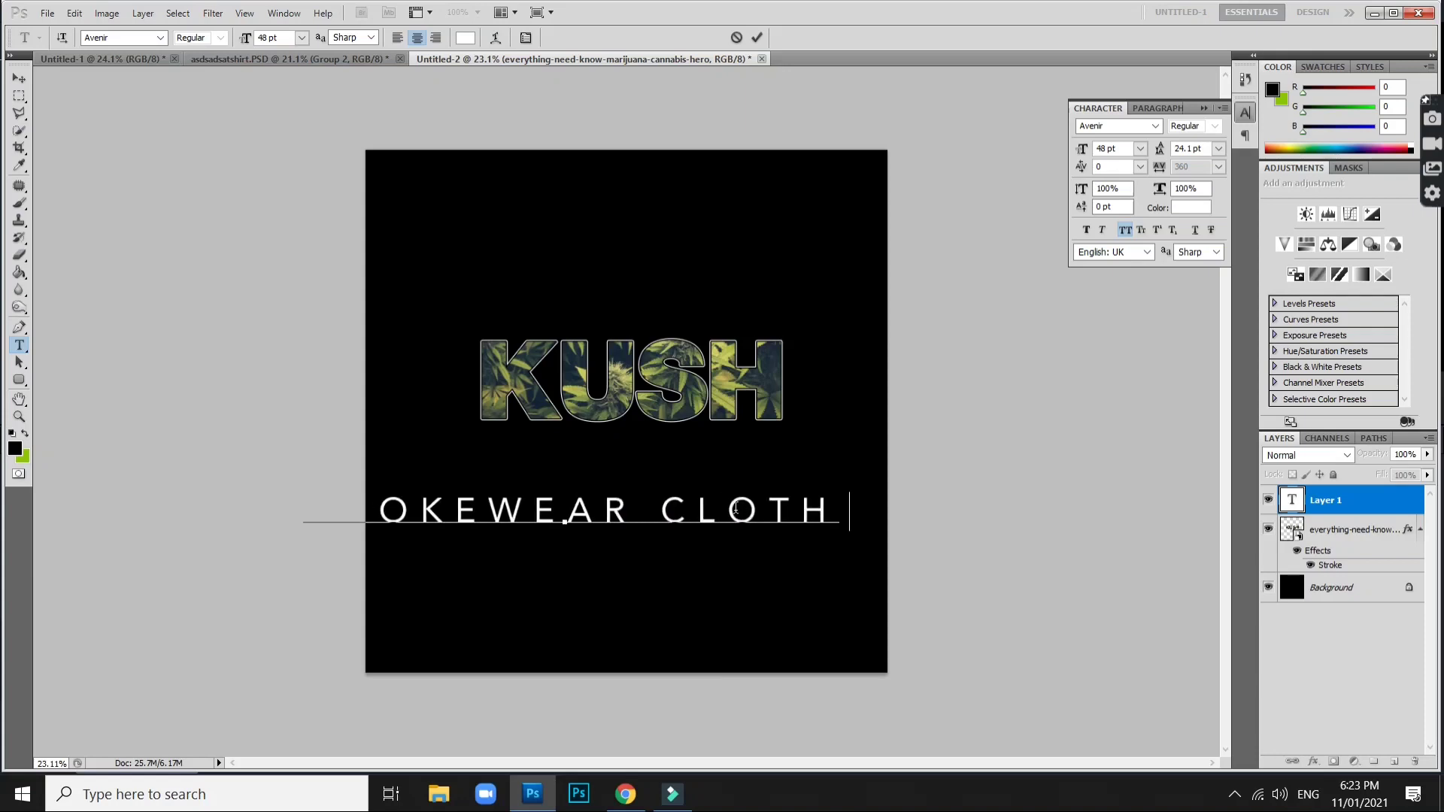
pyautogui.write('ING')
pyautogui.hotkey('ctrl', 'Return')
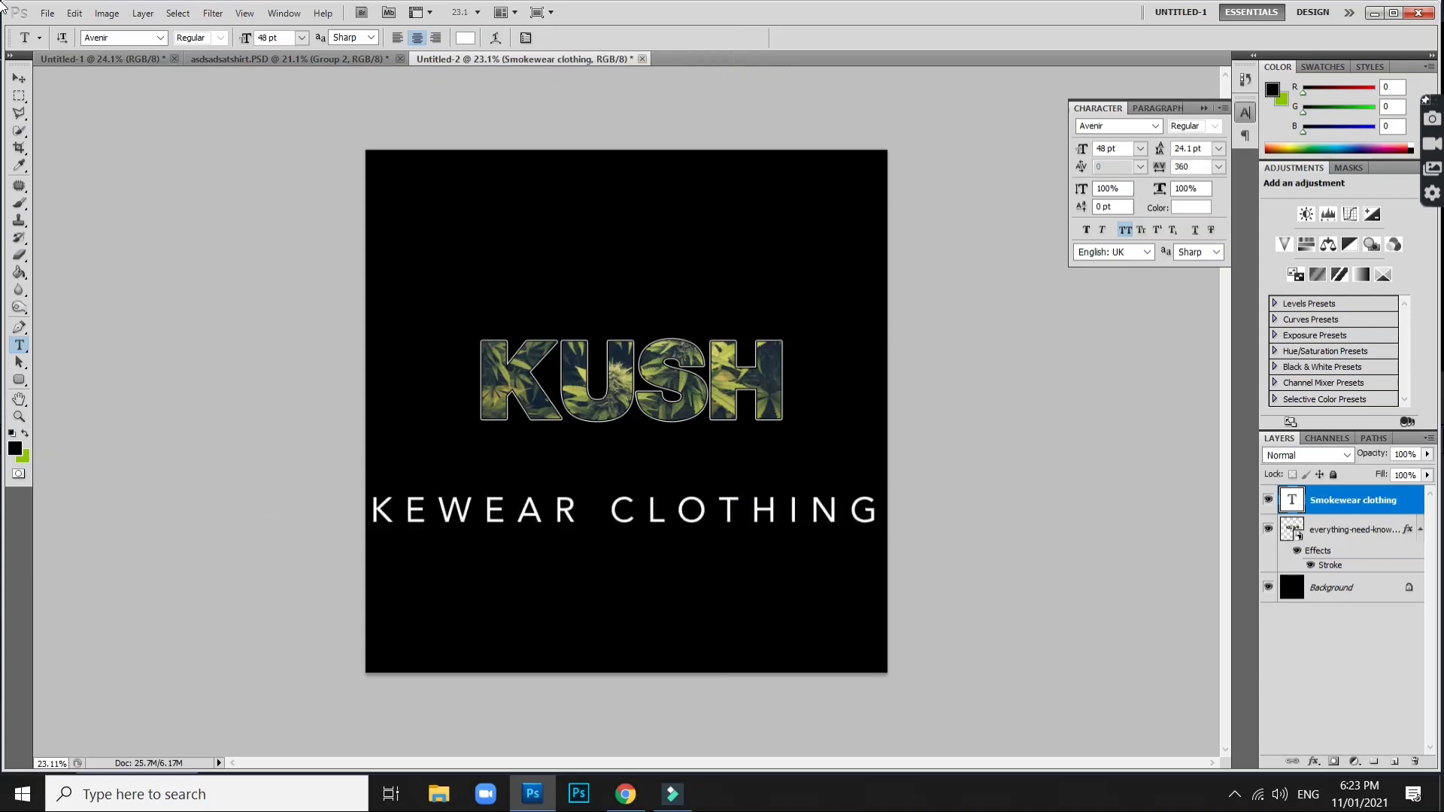
pyautogui.click(1203, 108)
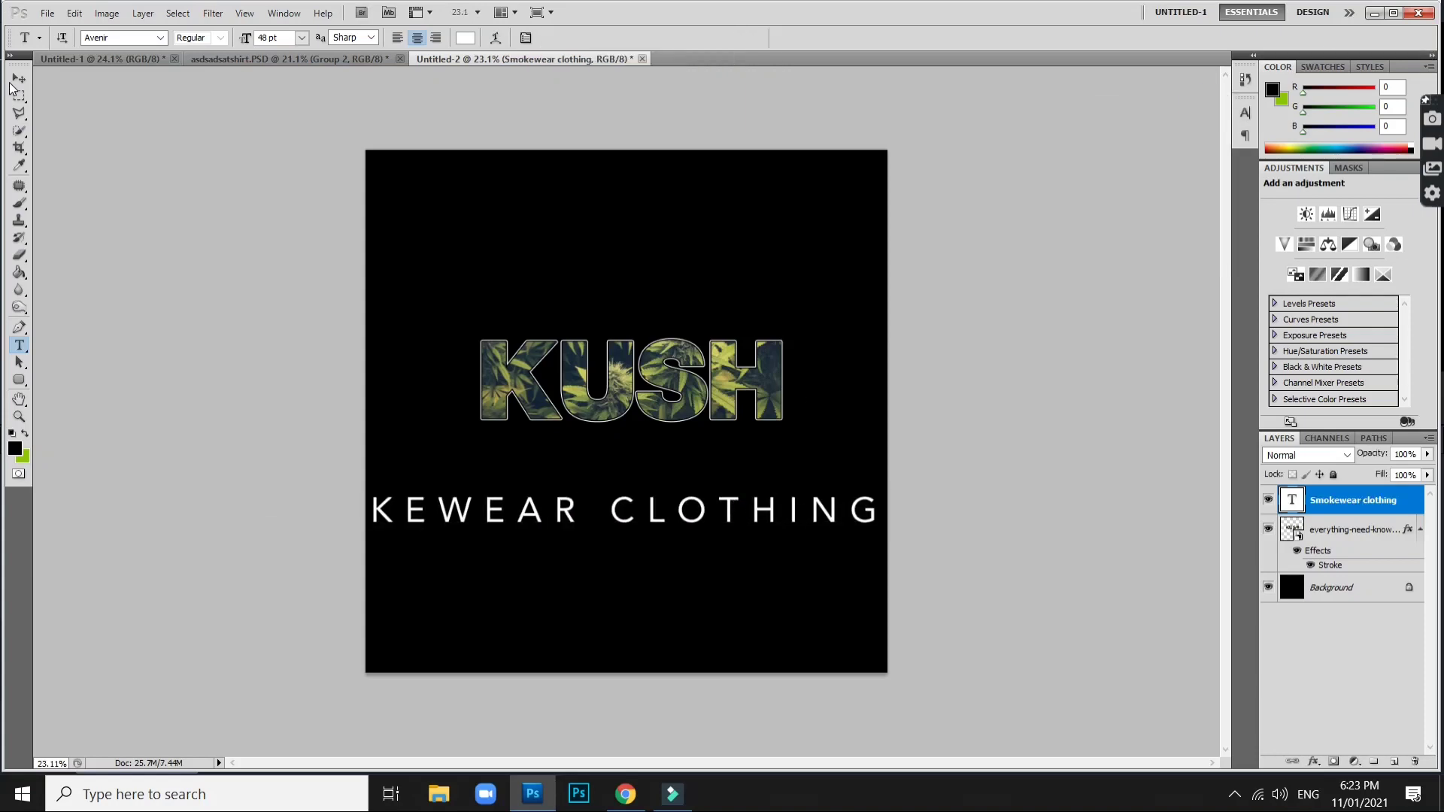
# Scale SMOKEWEAR CLOTHING to about 48% and nudge it directly beneath KUSH.
pyautogui.click(19, 77)
pyautogui.hotkey('ctrl', 't')
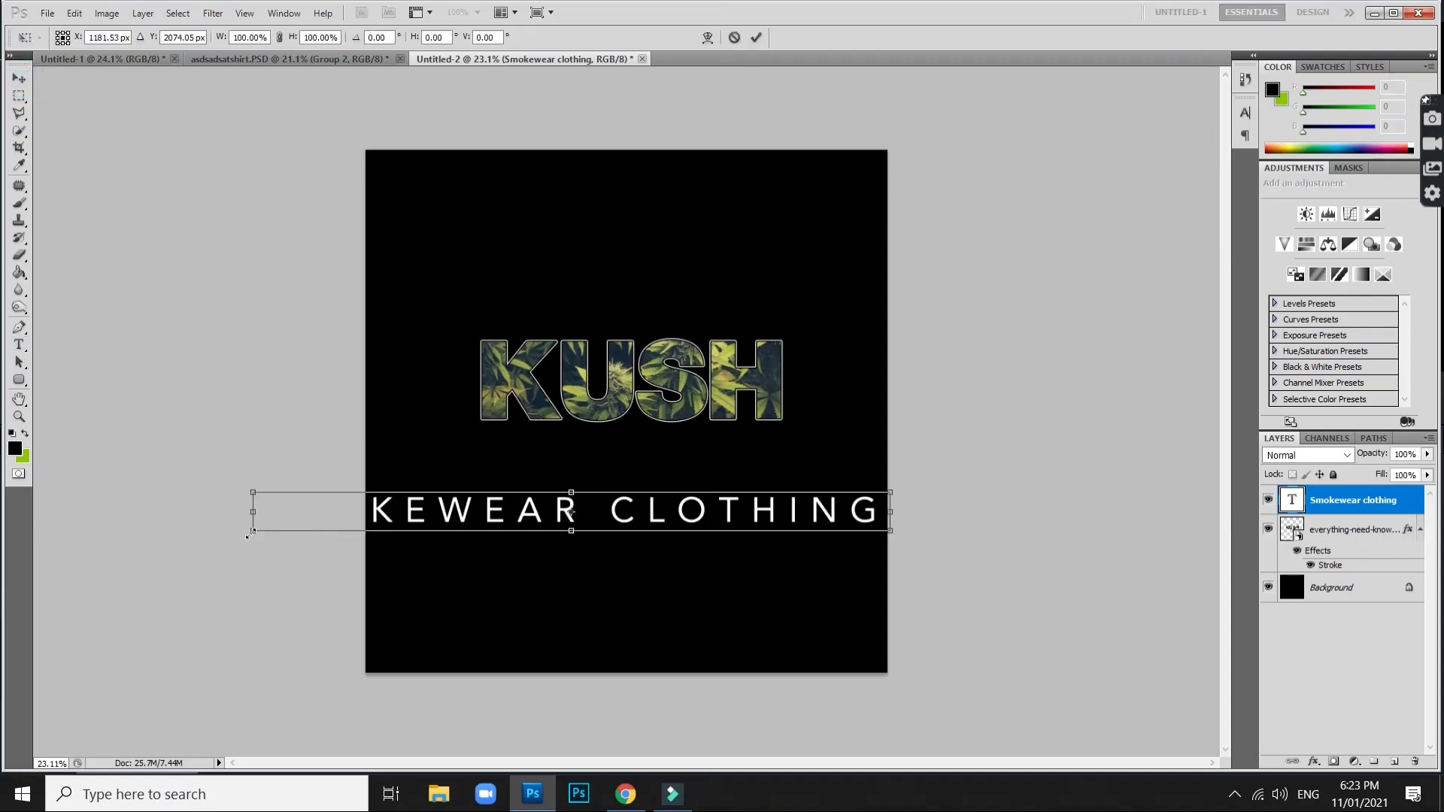
pyautogui.moveTo(249, 534)
pyautogui.mouseDown()
pyautogui.moveTo(574, 516)
pyautogui.moveTo(522, 446)
pyautogui.mouseUp()
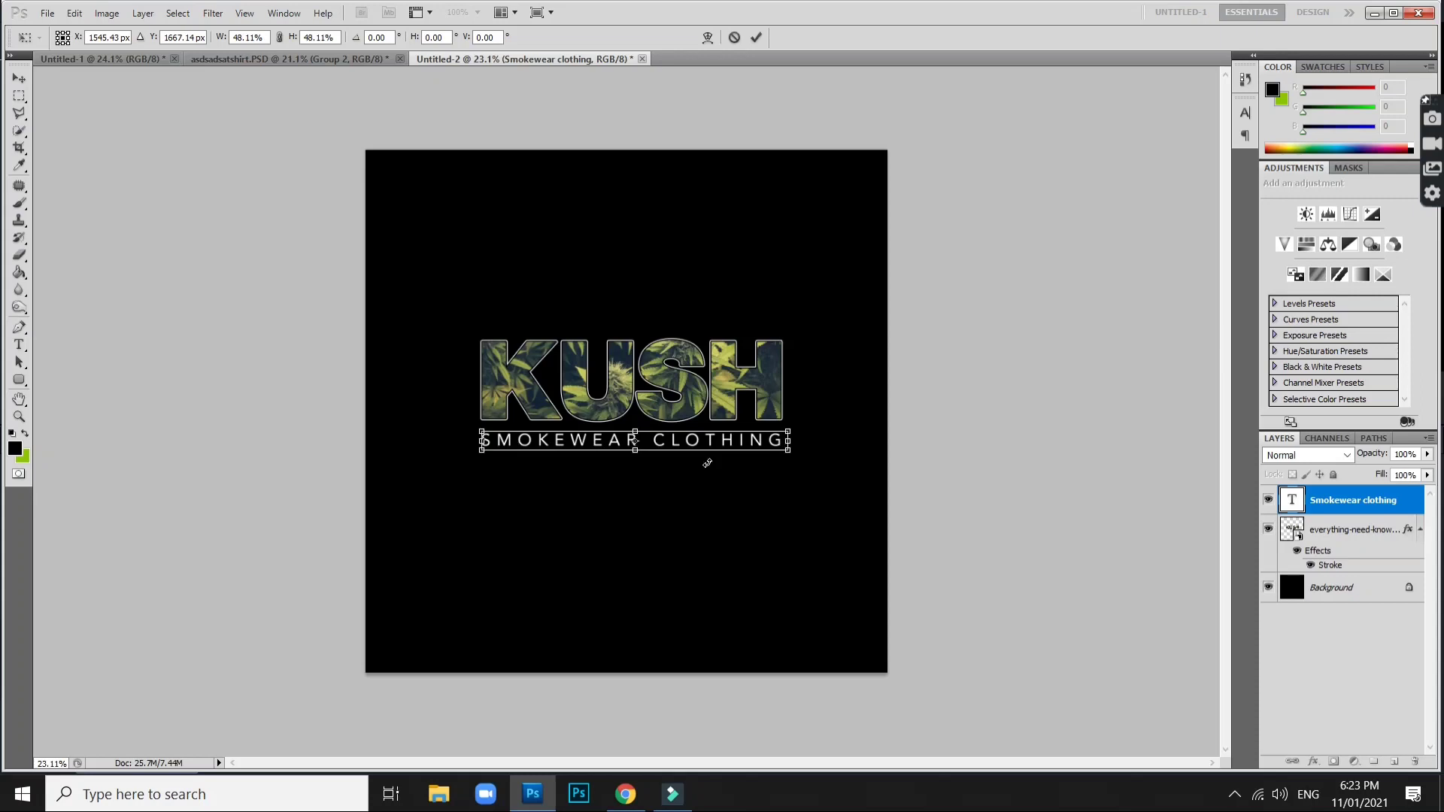
pyautogui.press('Return')
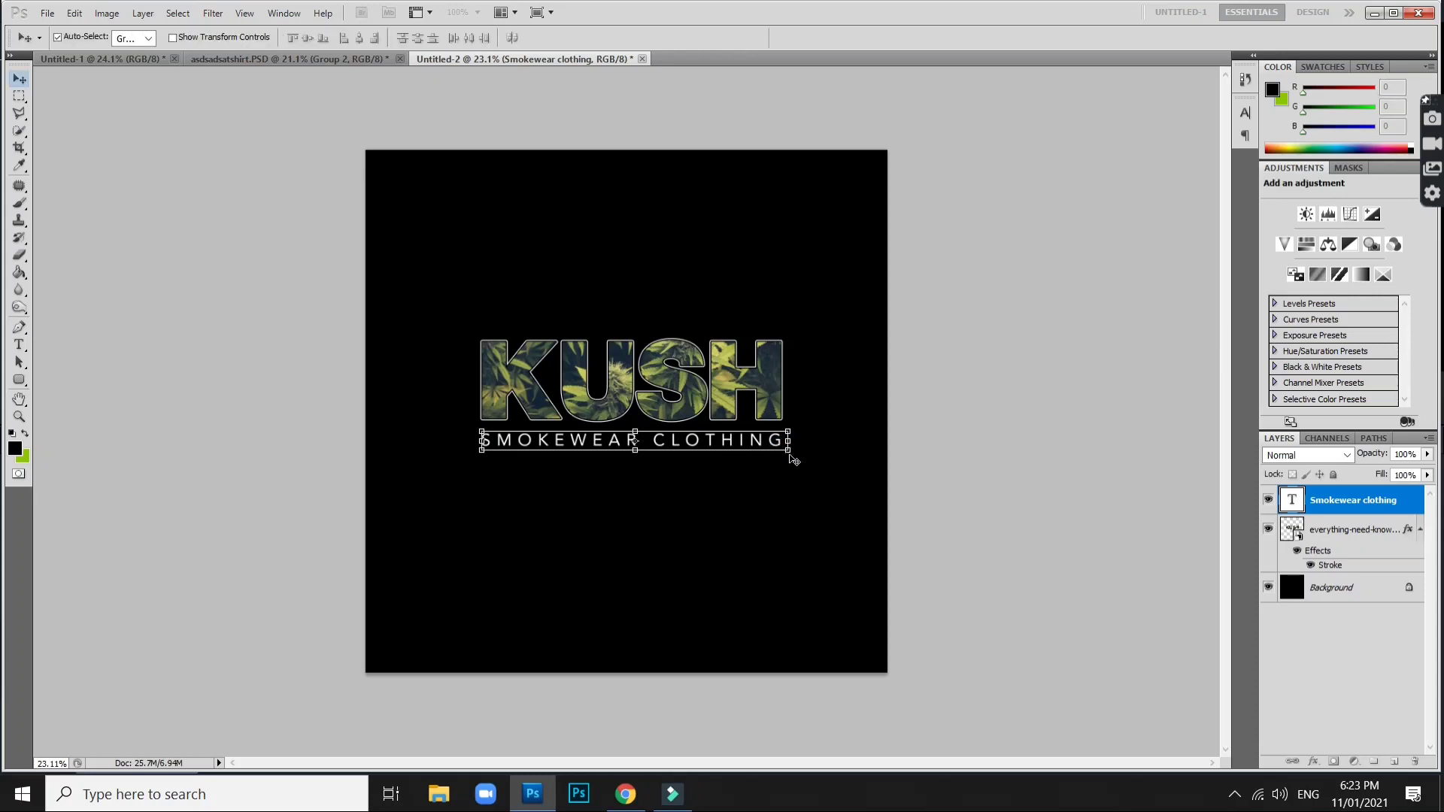
pyautogui.press('Left')
pyautogui.press('Up')
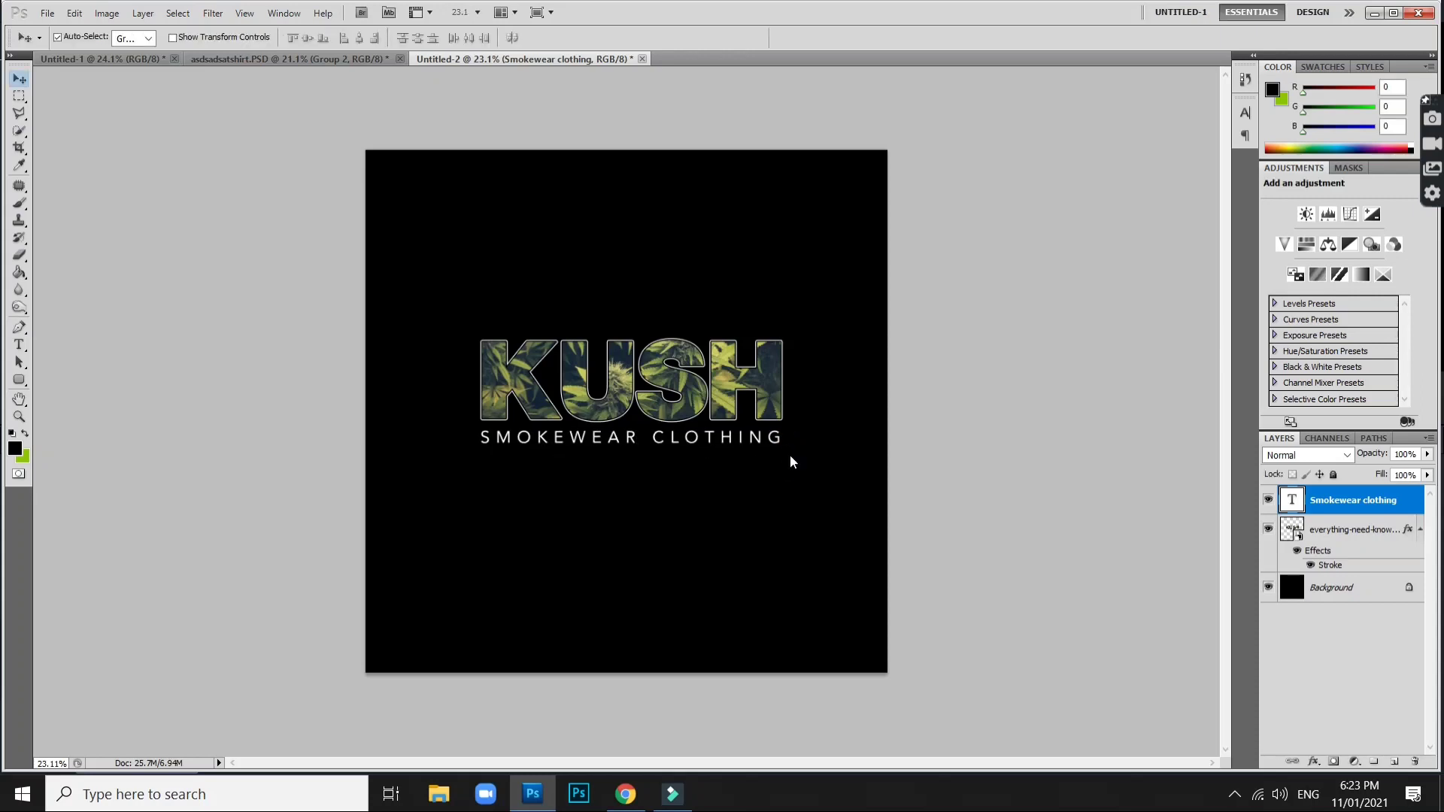
pyautogui.moveTo(803, 477); pyautogui.dragTo(474, 300)
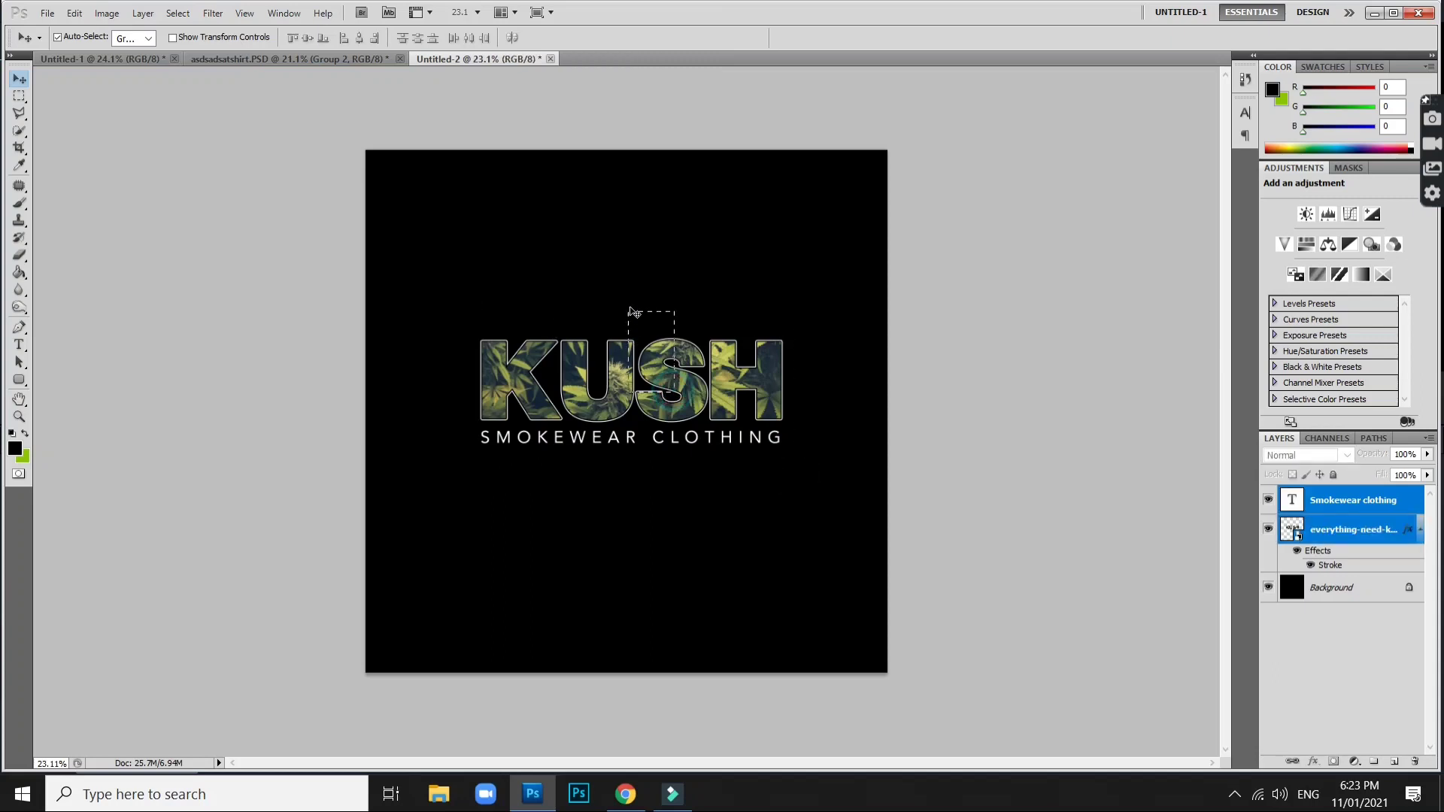
# Move the KUSH logo and tagline layers up together.
pyautogui.click(620, 395)
pyautogui.hotkey('alt', 'shift', ']')
pyautogui.moveTo(697, 395); pyautogui.dragTo(692, 317)
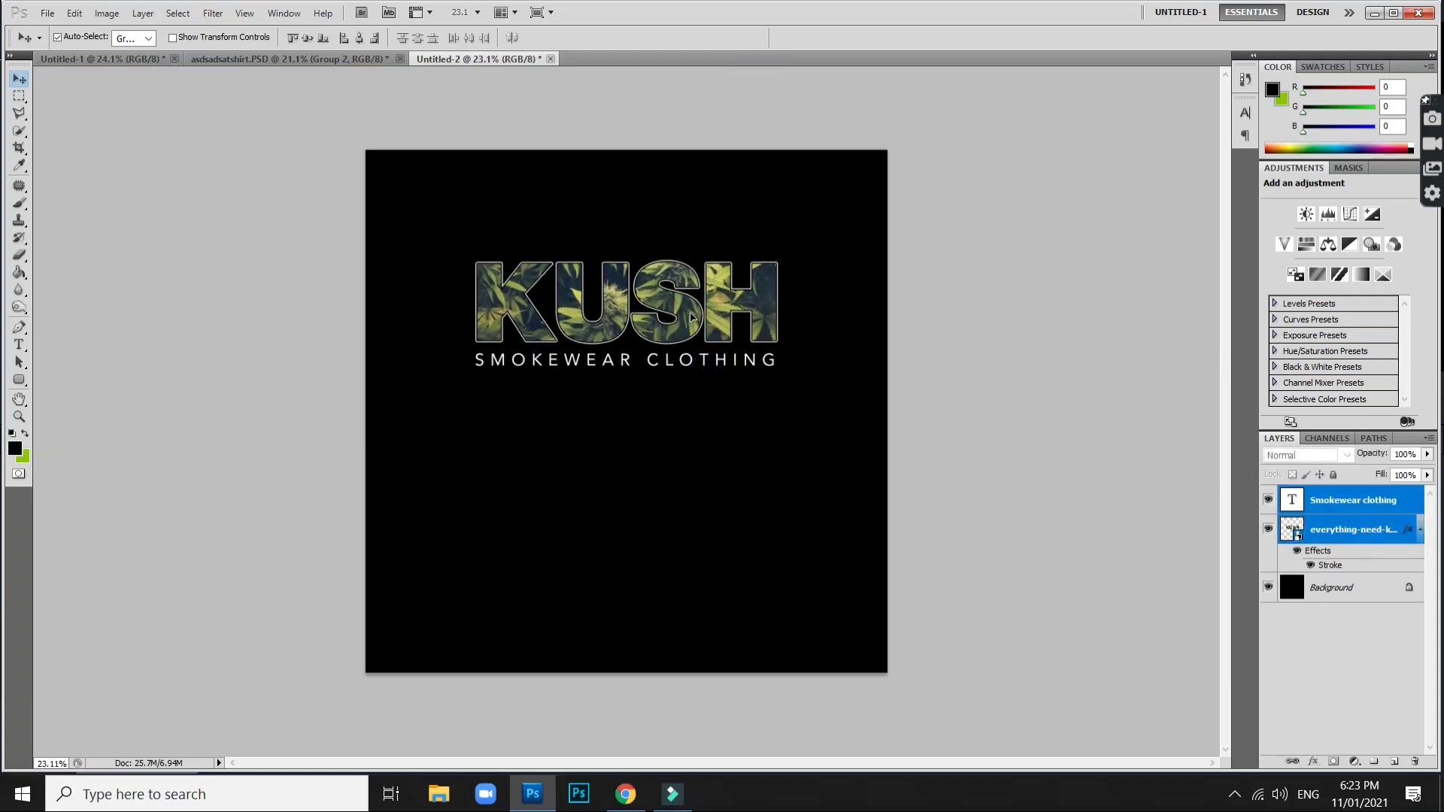
pyautogui.click(733, 463)
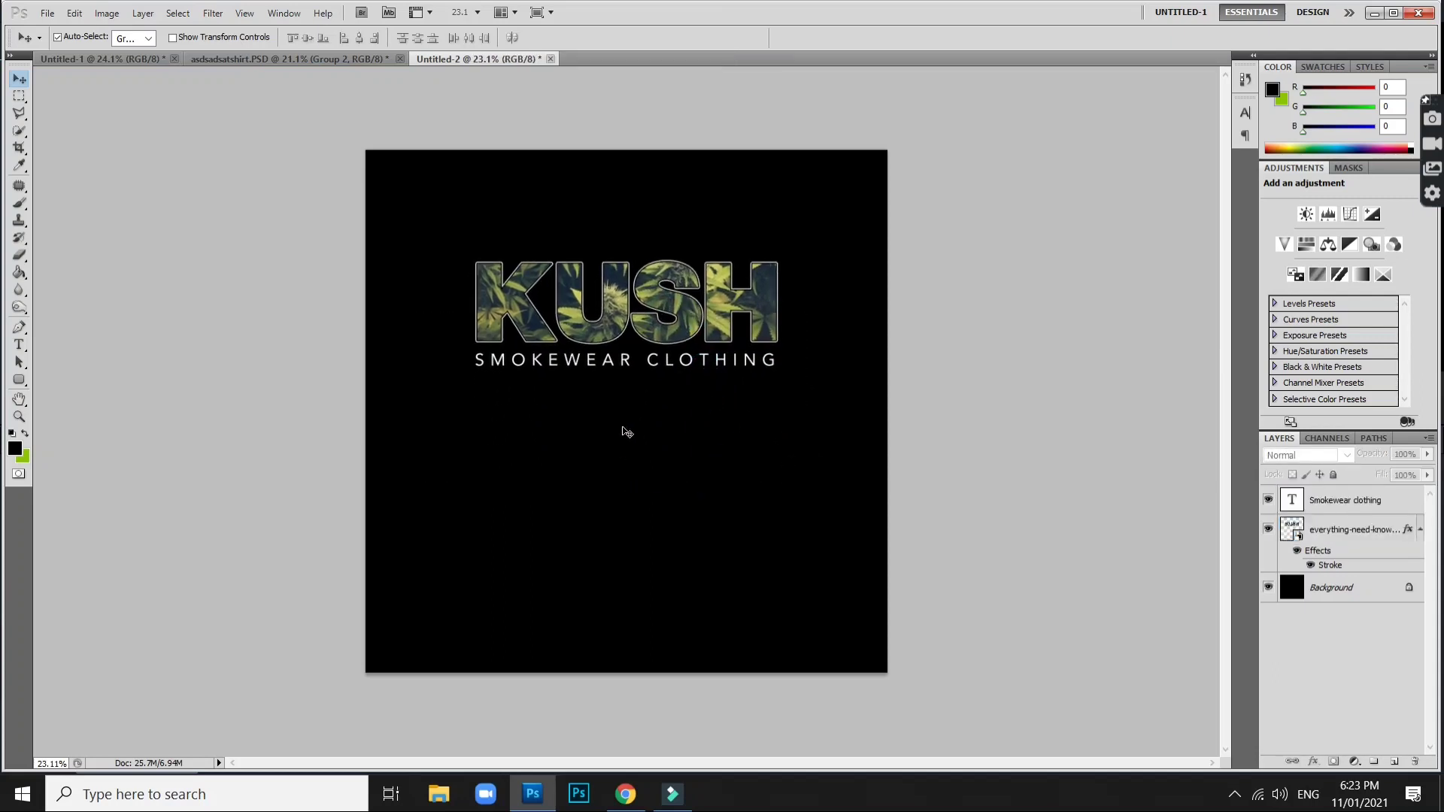
# Clear the layer selection and start a new text line below the logo.
pyautogui.click(665, 332)
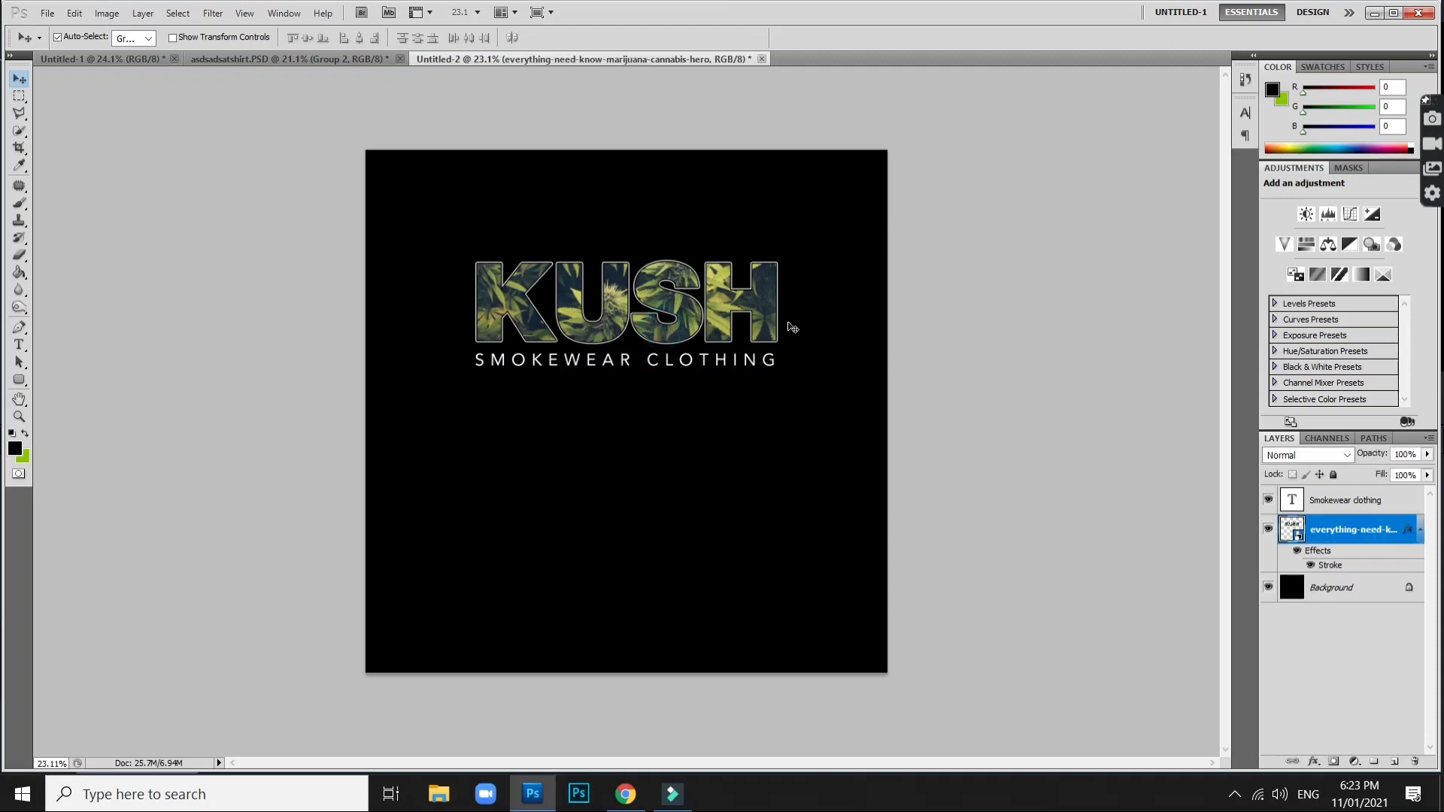
pyautogui.click(812, 316)
pyautogui.click(699, 481)
pyautogui.press('t')
pyautogui.click(662, 499)
pyautogui.write('K')
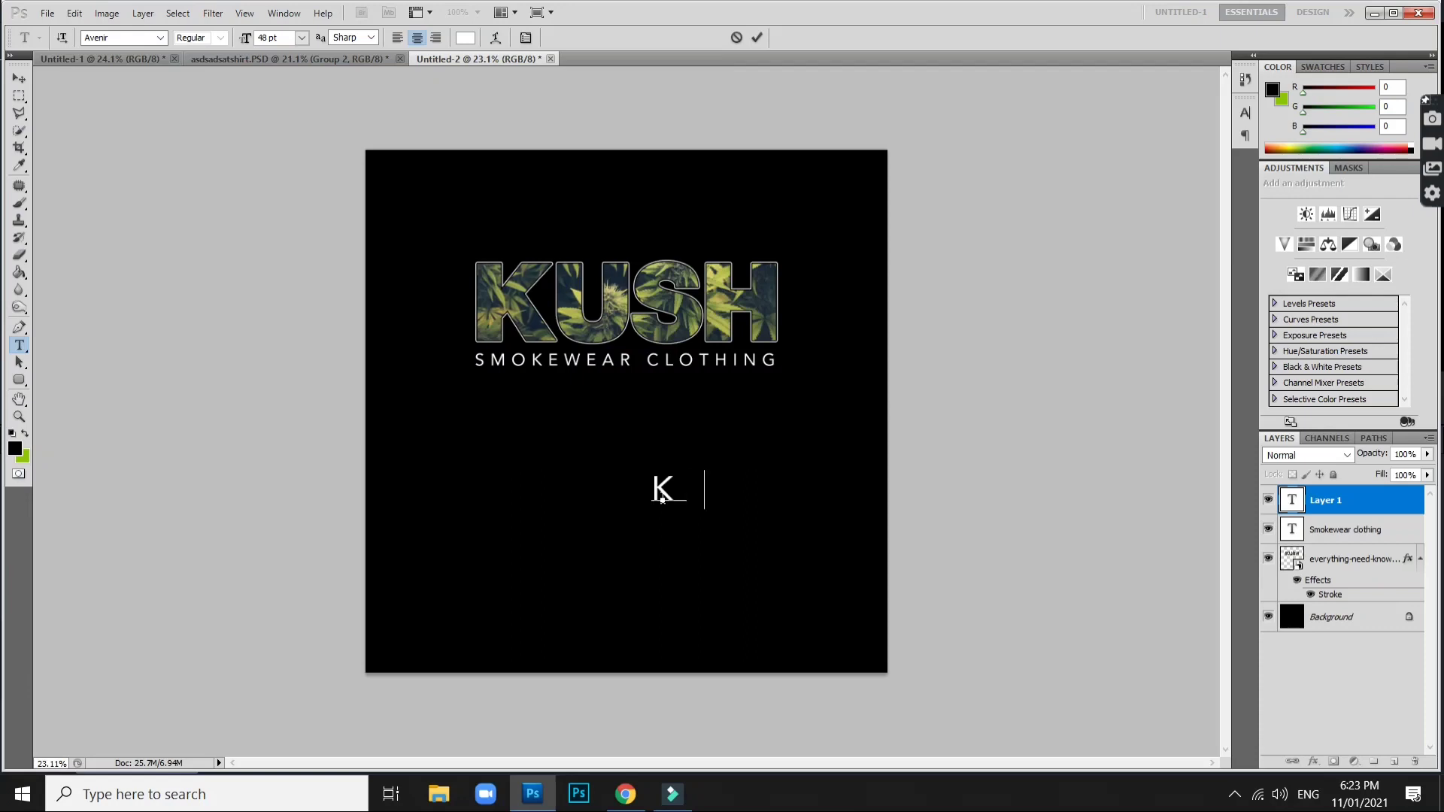
# Set the KU text to Helvetica Neue with tighter tracking.
pyautogui.write('U')
pyautogui.hotkey('ctrl', 'a')
pyautogui.click(125, 38)
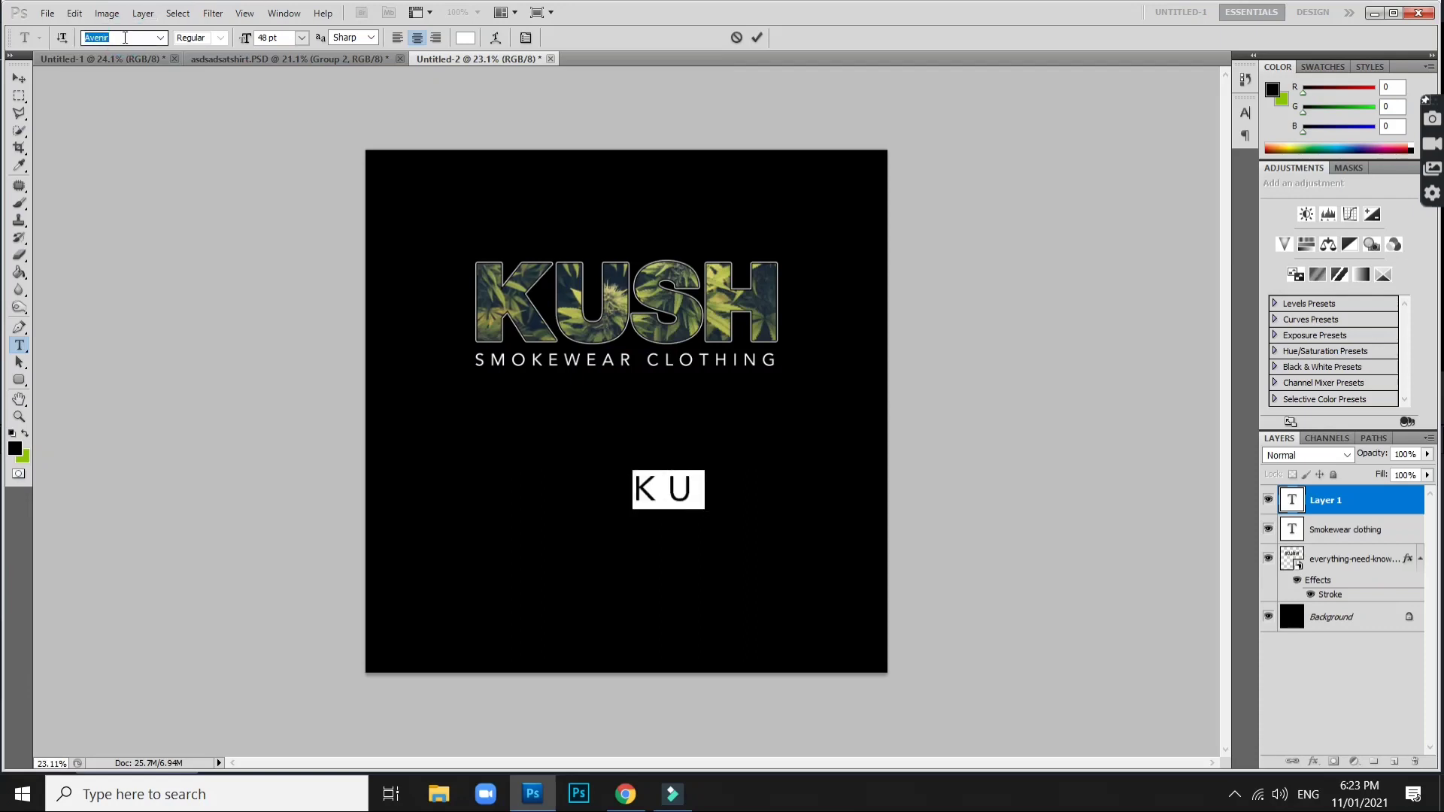
pyautogui.write('Helvetica Neue...')
pyautogui.click(160, 37)
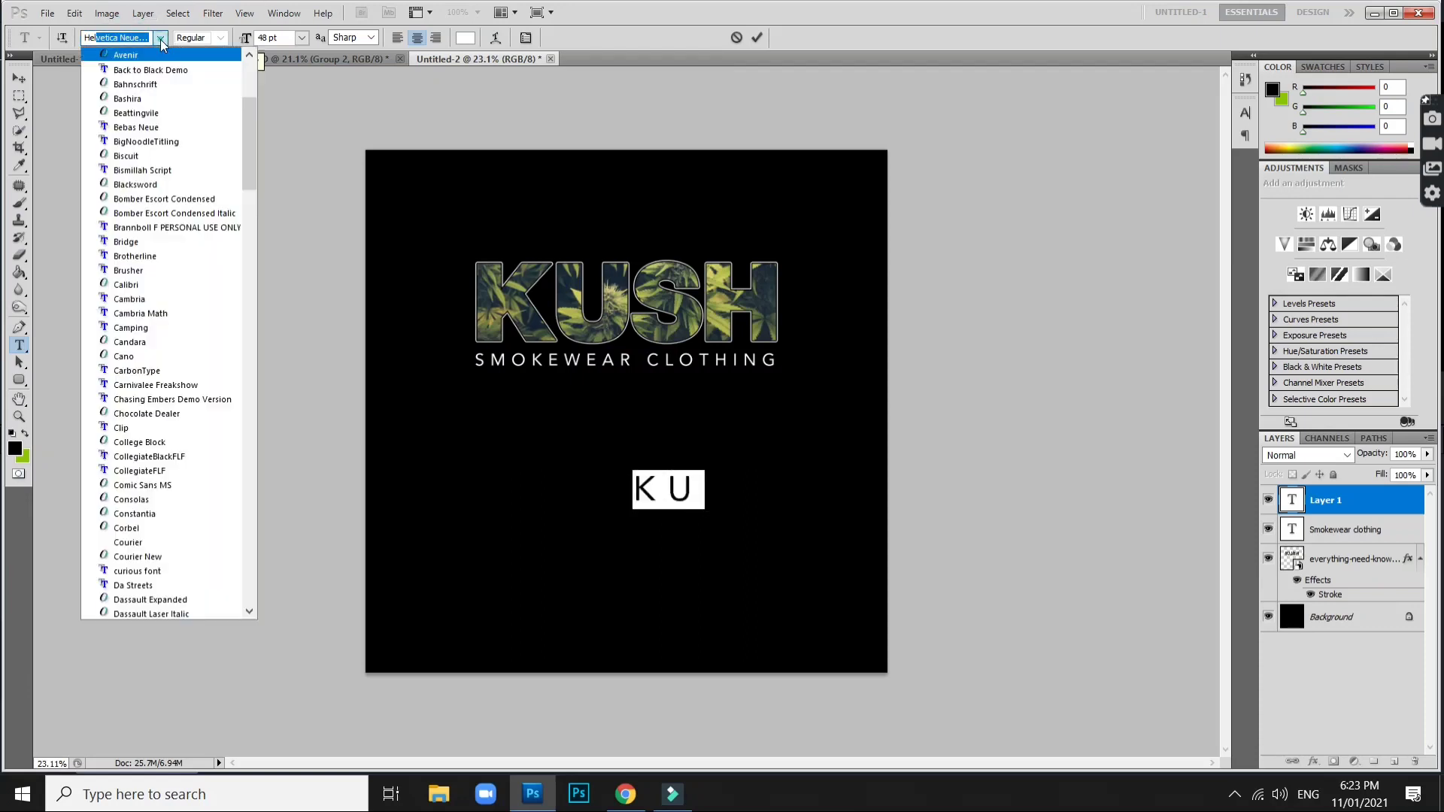
pyautogui.click(167, 55)
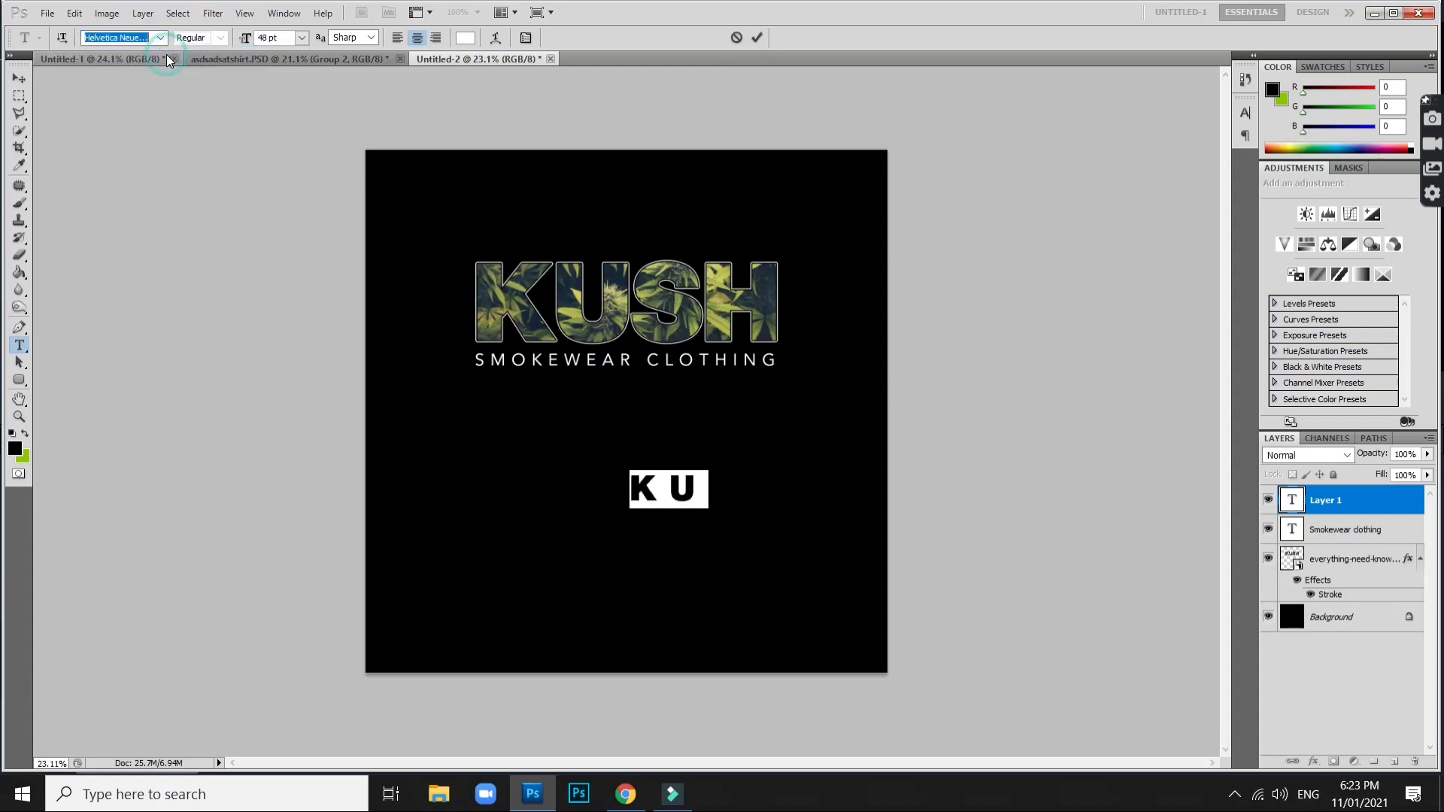
pyautogui.click(525, 39)
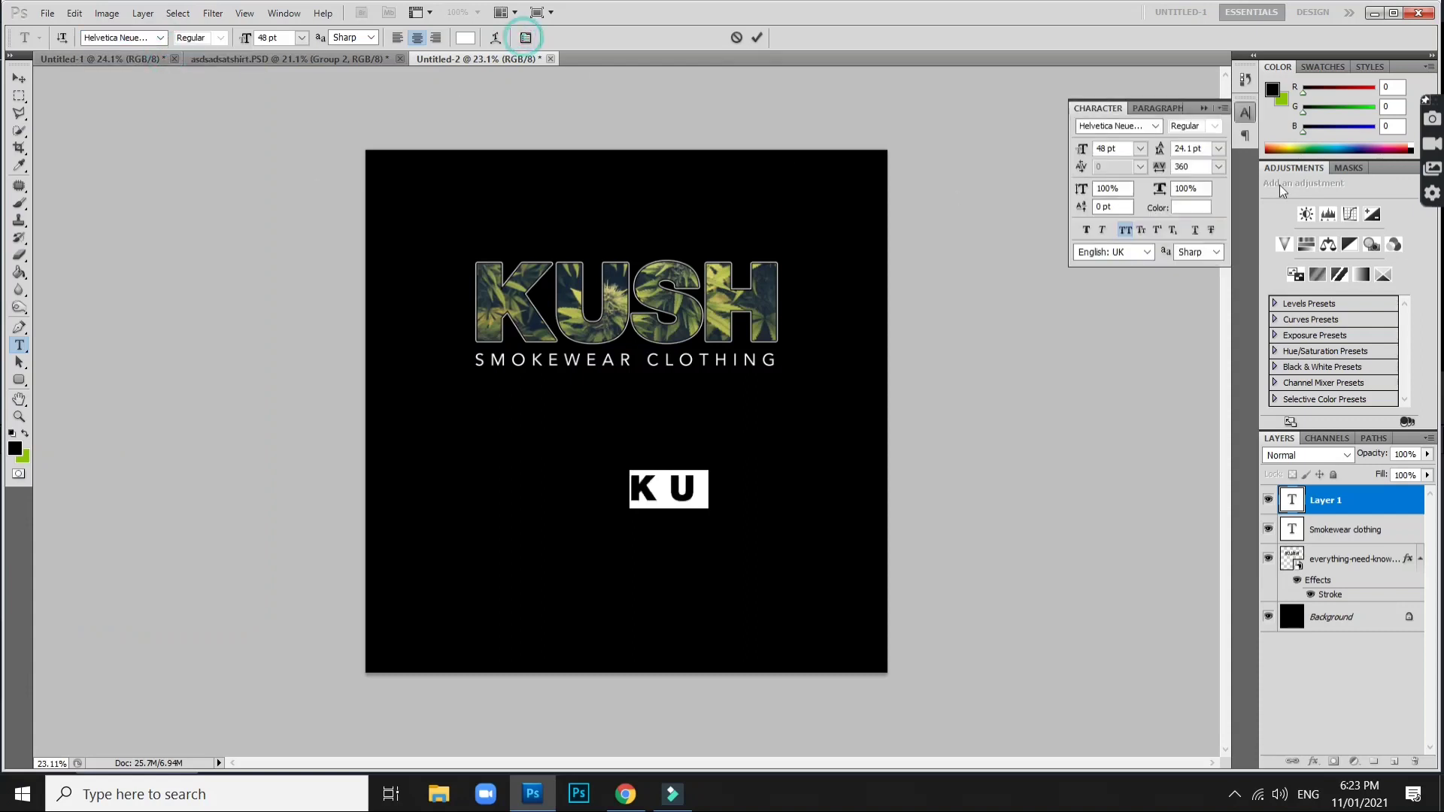
pyautogui.moveTo(1160, 169); pyautogui.dragTo(1147, 167)
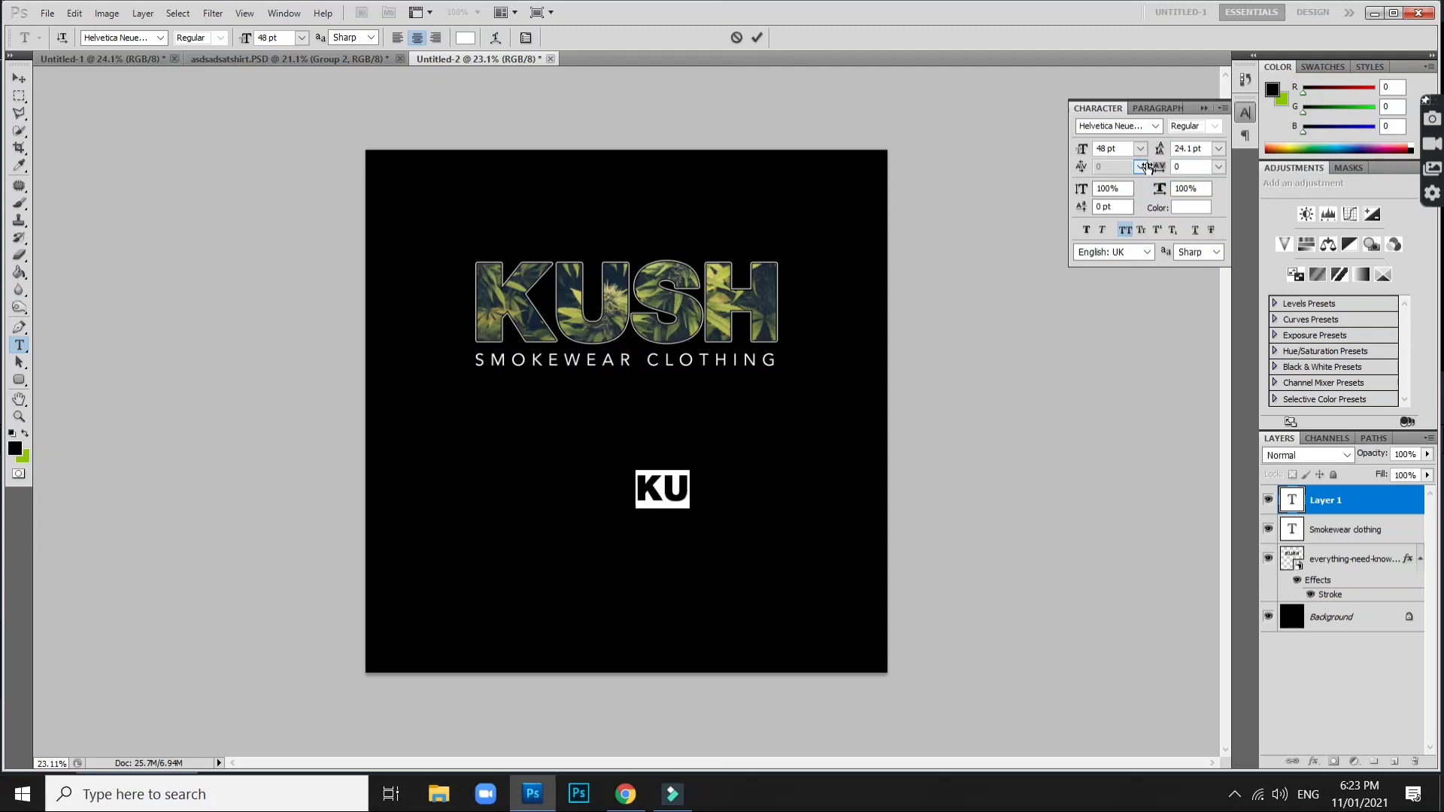
# Add SH on a second line and raise the leading so it clears KU.
pyautogui.click(687, 490)
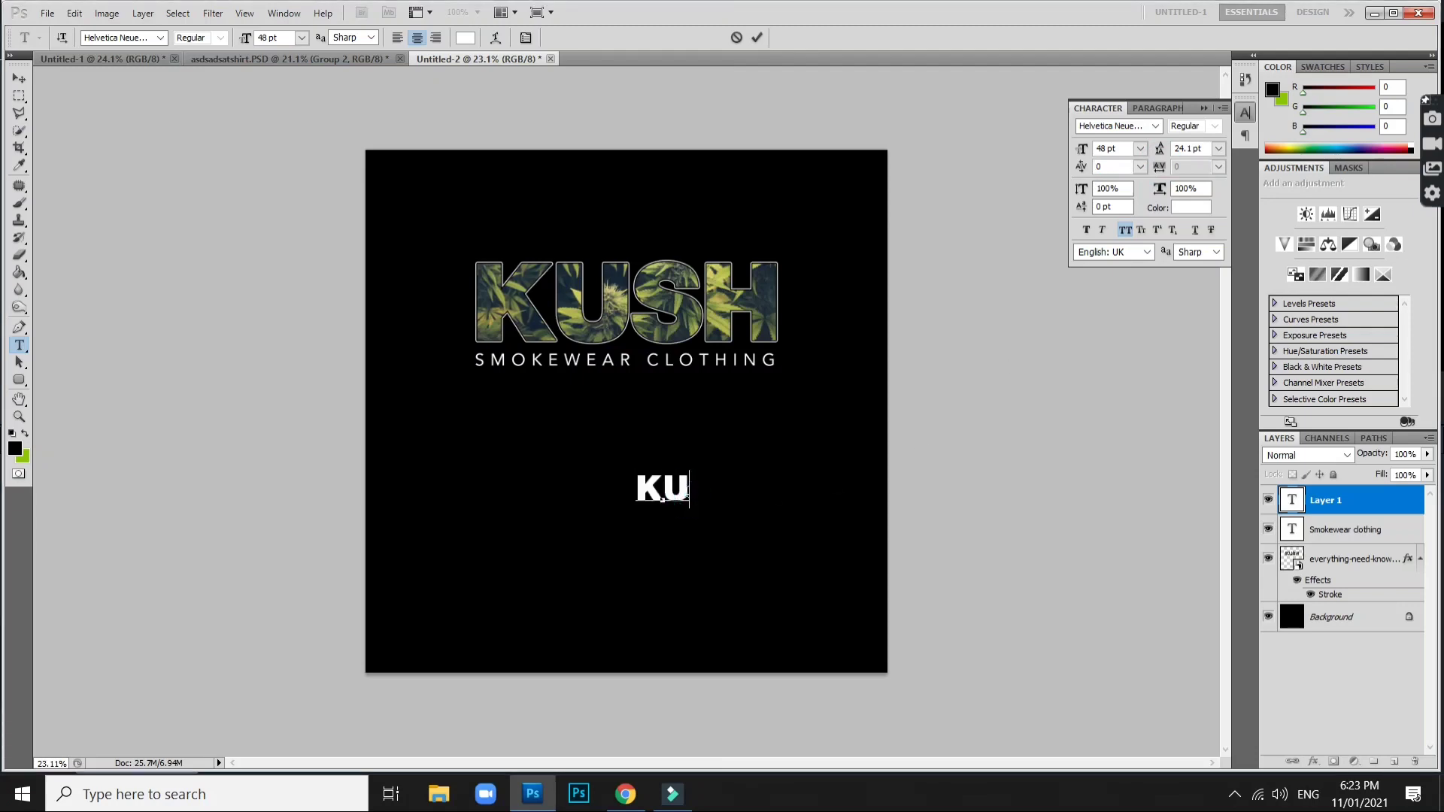
pyautogui.press('Return')
pyautogui.write('SH')
pyautogui.hotkey('ctrl', 'a')
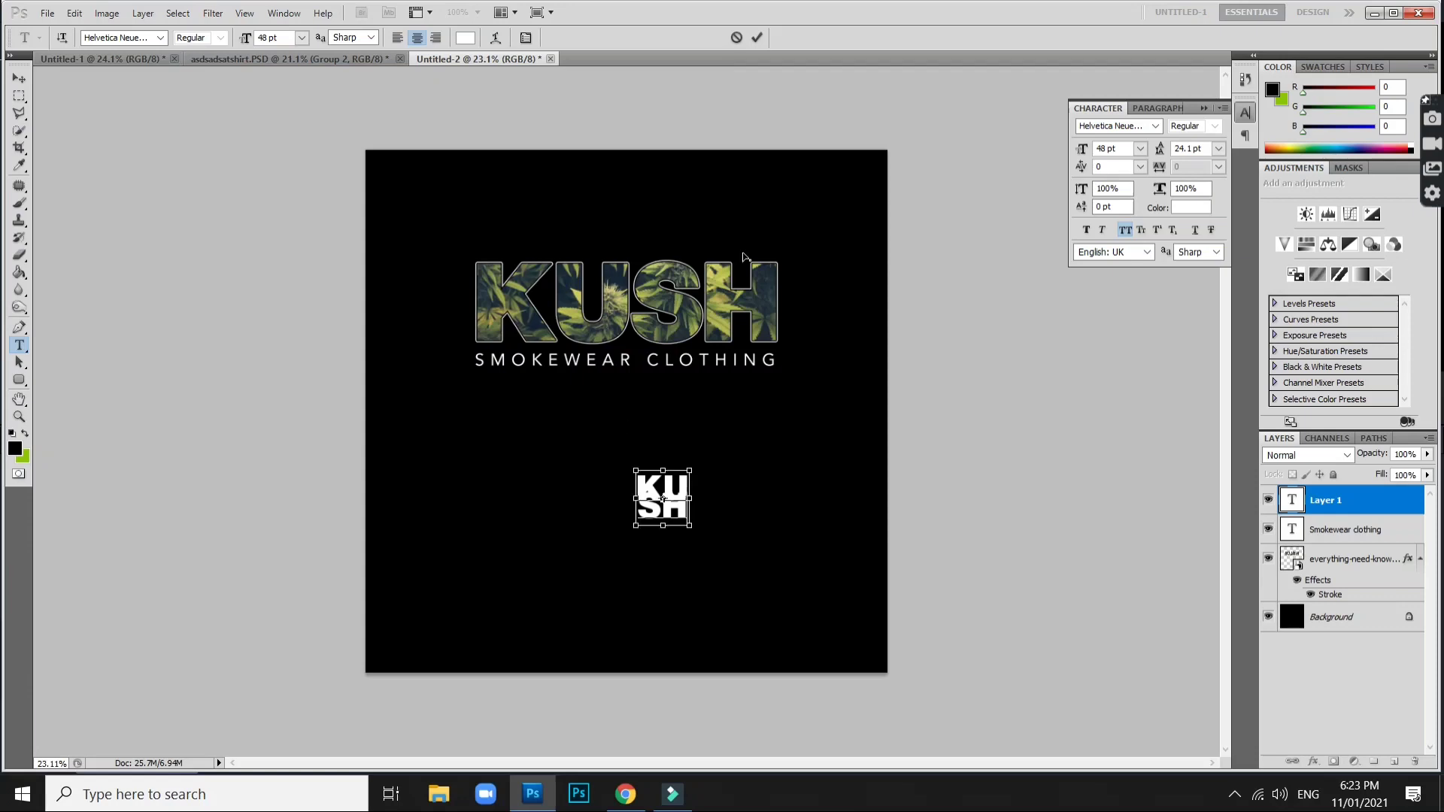
pyautogui.moveTo(1160, 148)
pyautogui.mouseDown()
pyautogui.moveTo(1176, 152)
pyautogui.moveTo(1196, 110)
pyautogui.mouseUp()
pyautogui.click(1203, 112)
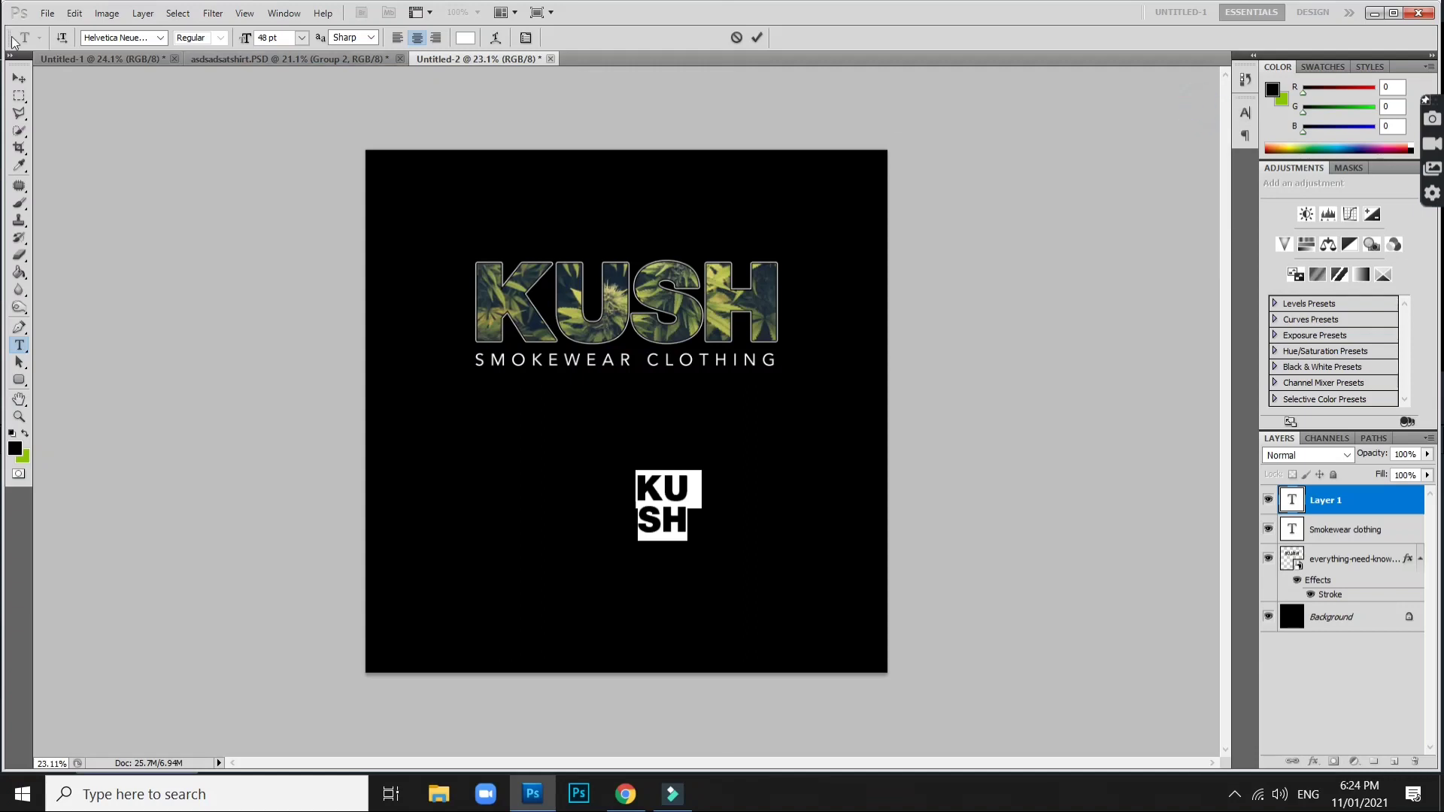
# Enlarge the stacked KU SH text with Free Transform.
pyautogui.click(19, 78)
pyautogui.hotkey('ctrl', 't')
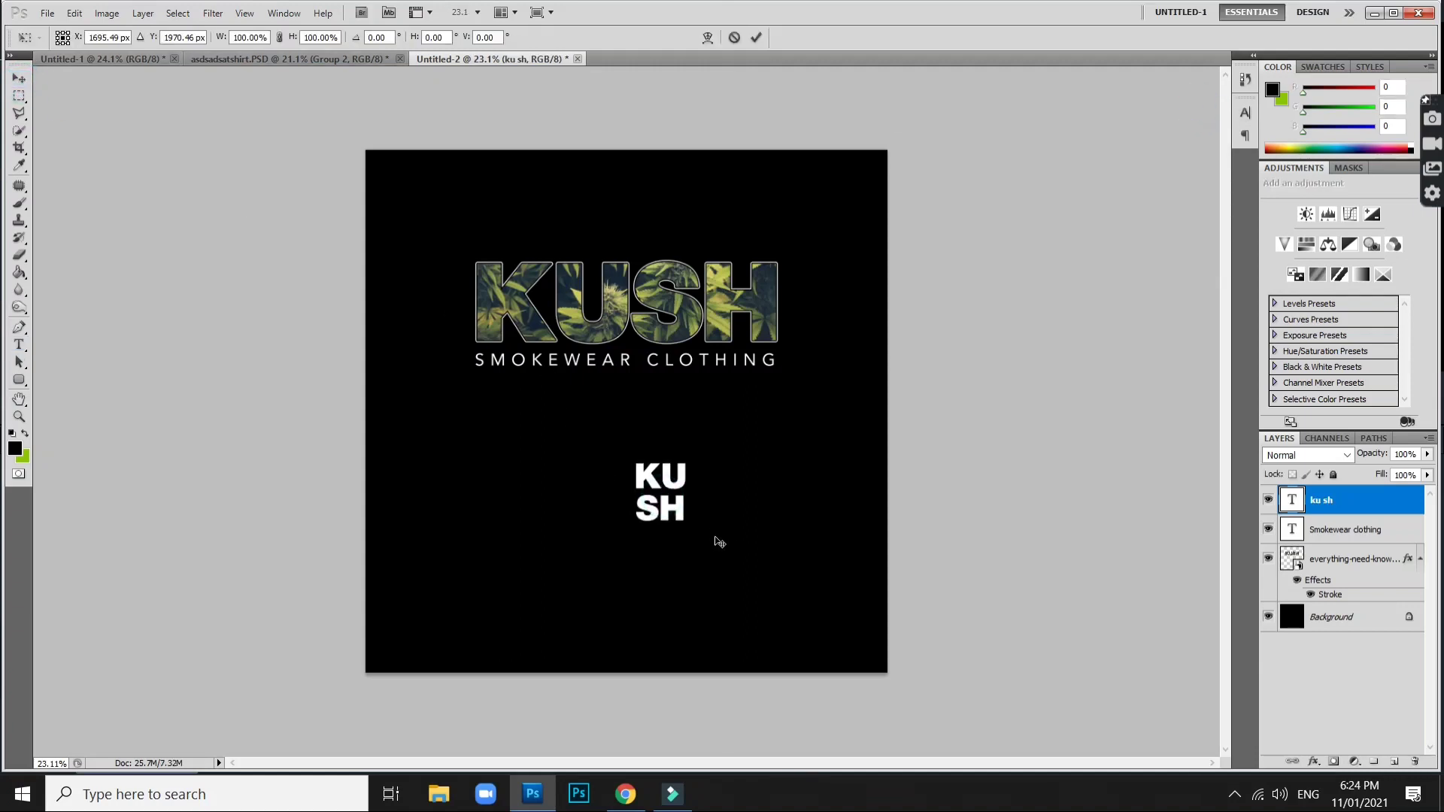
pyautogui.moveTo(687, 524); pyautogui.dragTo(699, 536)
pyautogui.press('Return')
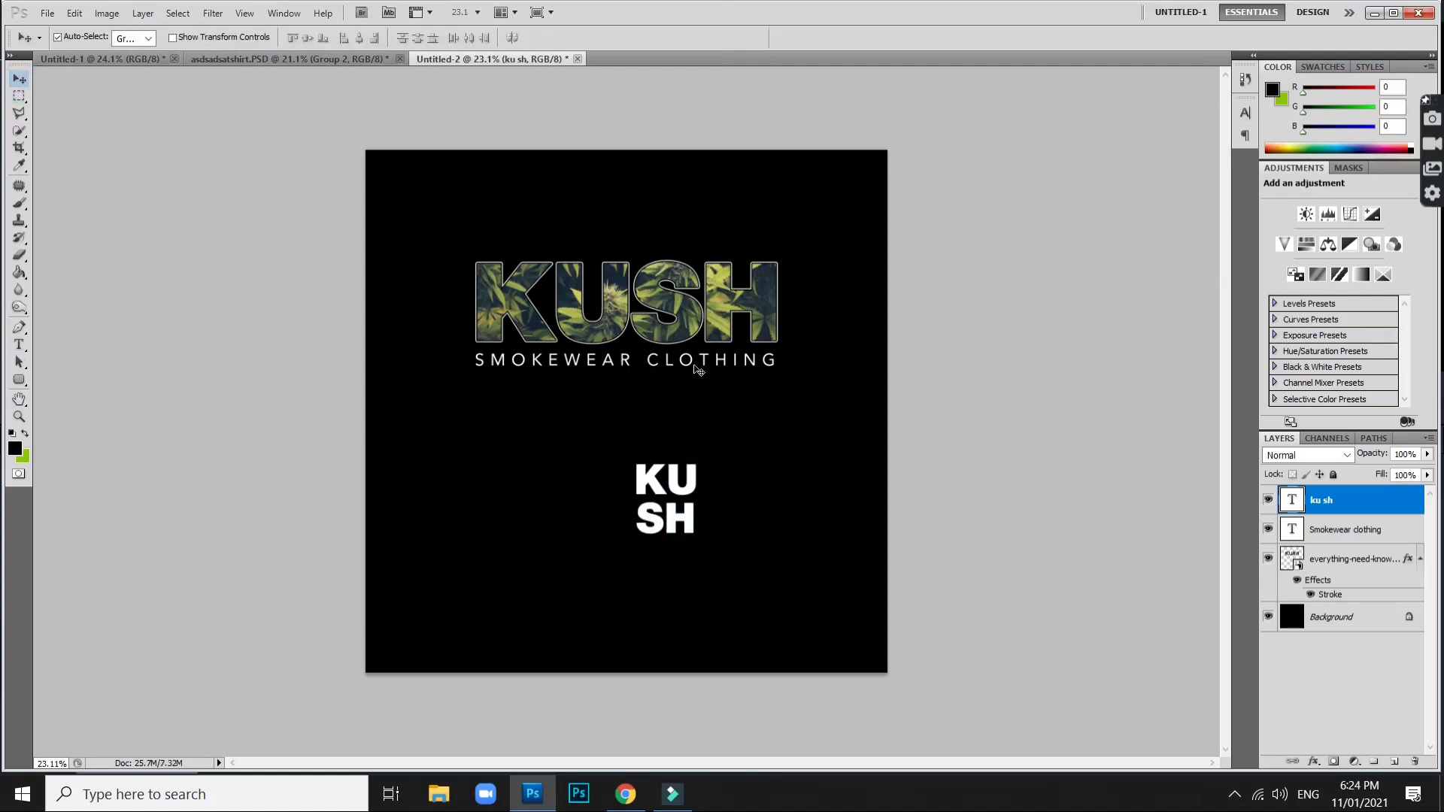
pyautogui.hotkey('ctrl', '+')
# Type CLOTHING as a new text line near the bottom, correcting the typo.
pyautogui.press('t')
pyautogui.click(654, 653)
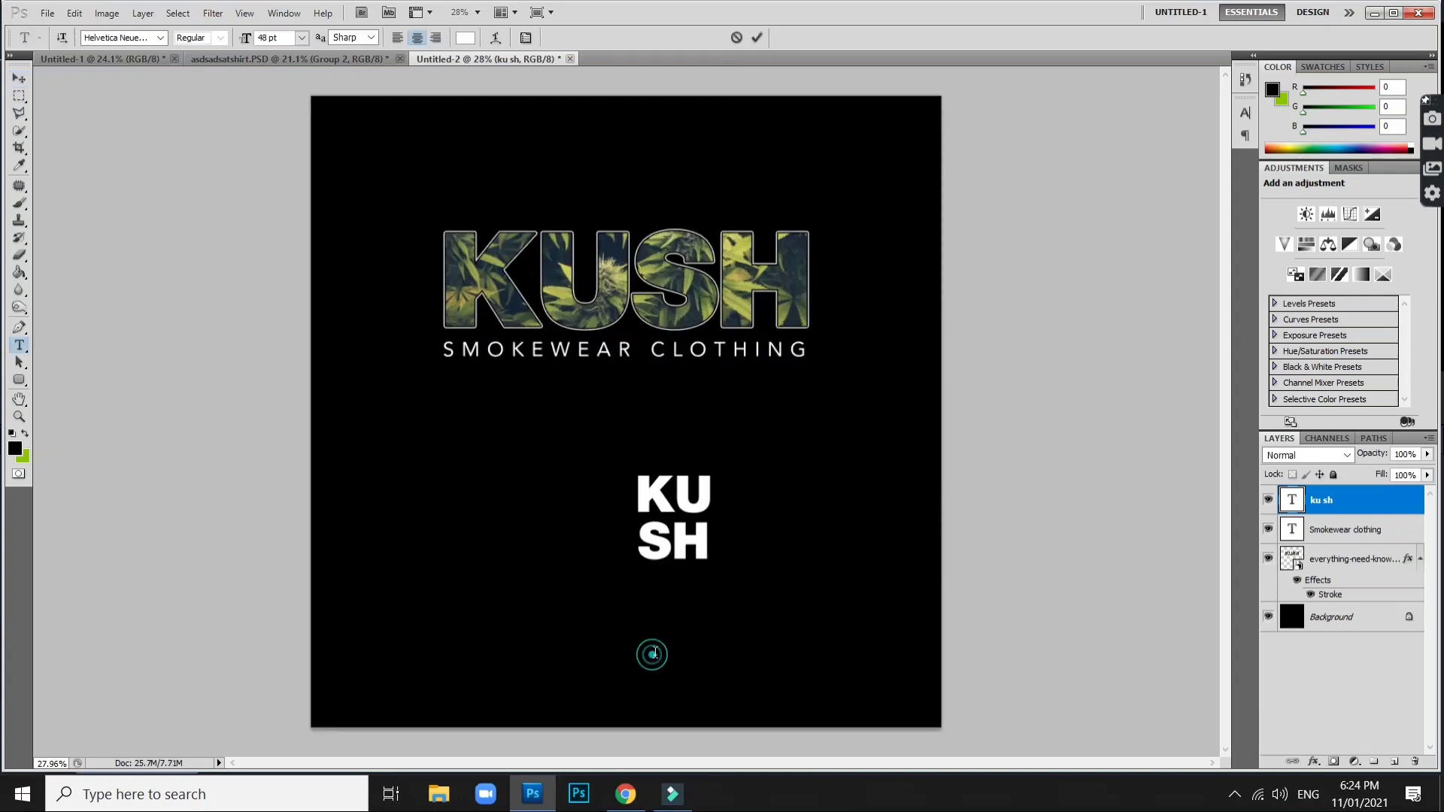
pyautogui.write('CLOTHI')
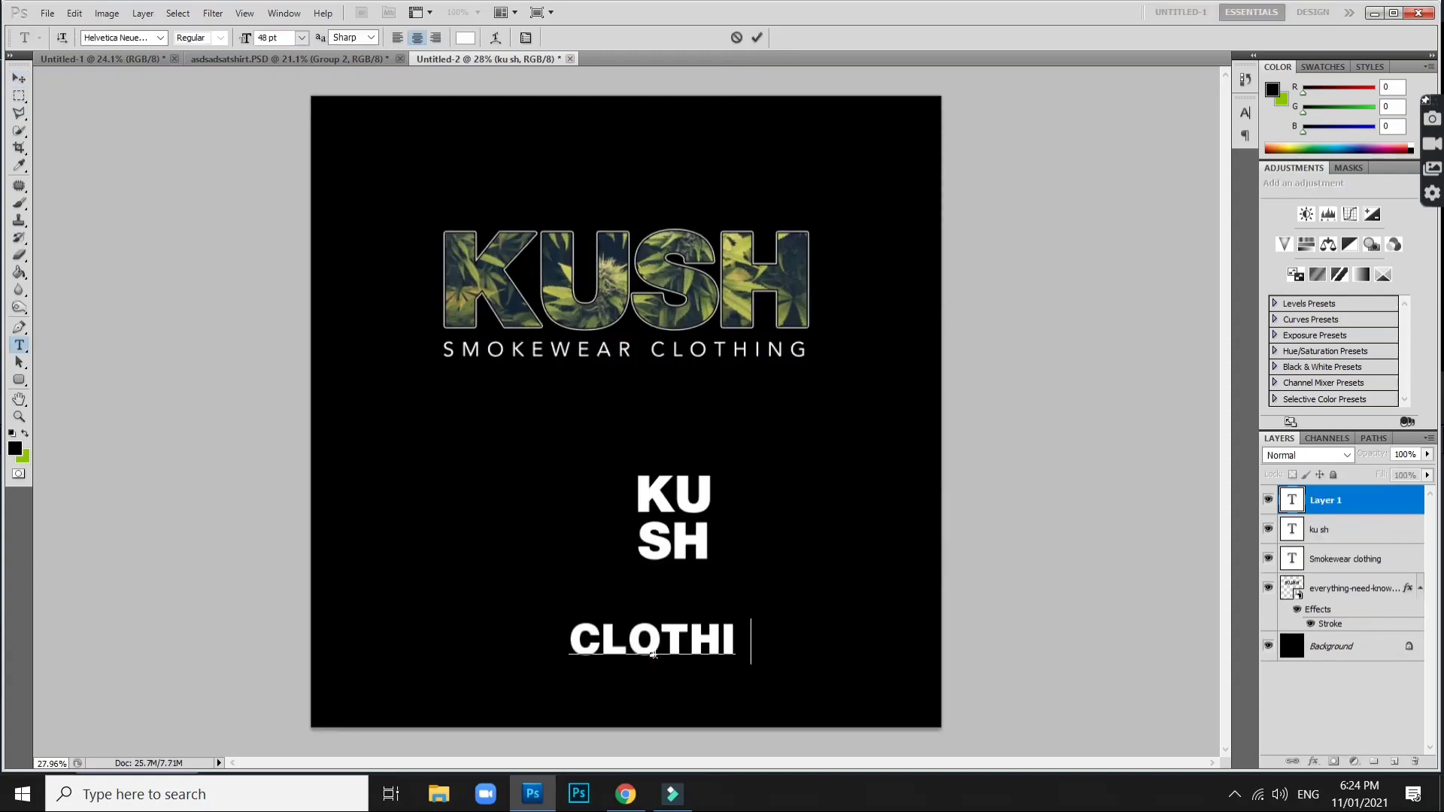
pyautogui.write('NH')
pyautogui.hotkey('ctrl', 'a')
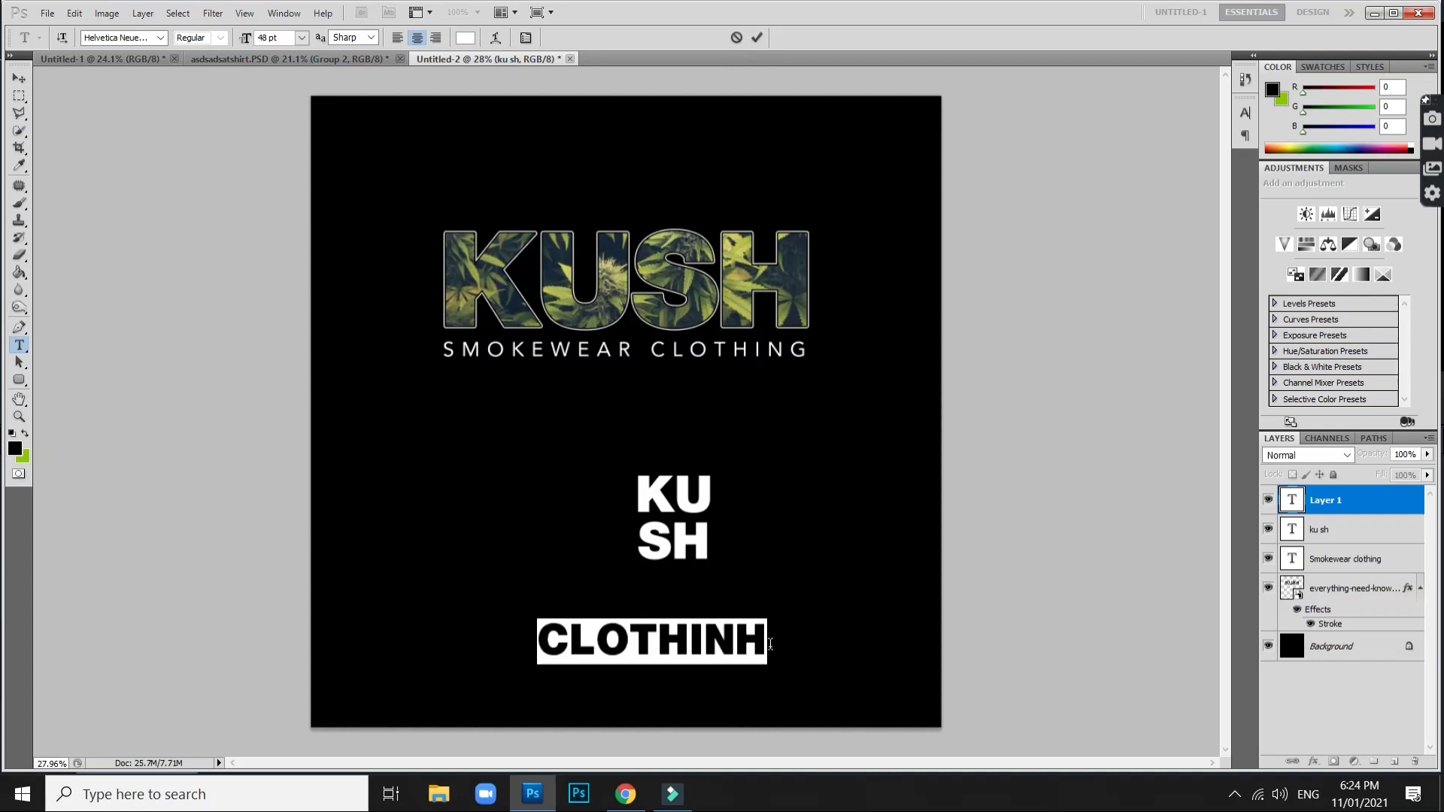
pyautogui.click(770, 643)
pyautogui.press('BackSpace')
pyautogui.write('G')
pyautogui.hotkey('ctrl', 'a')
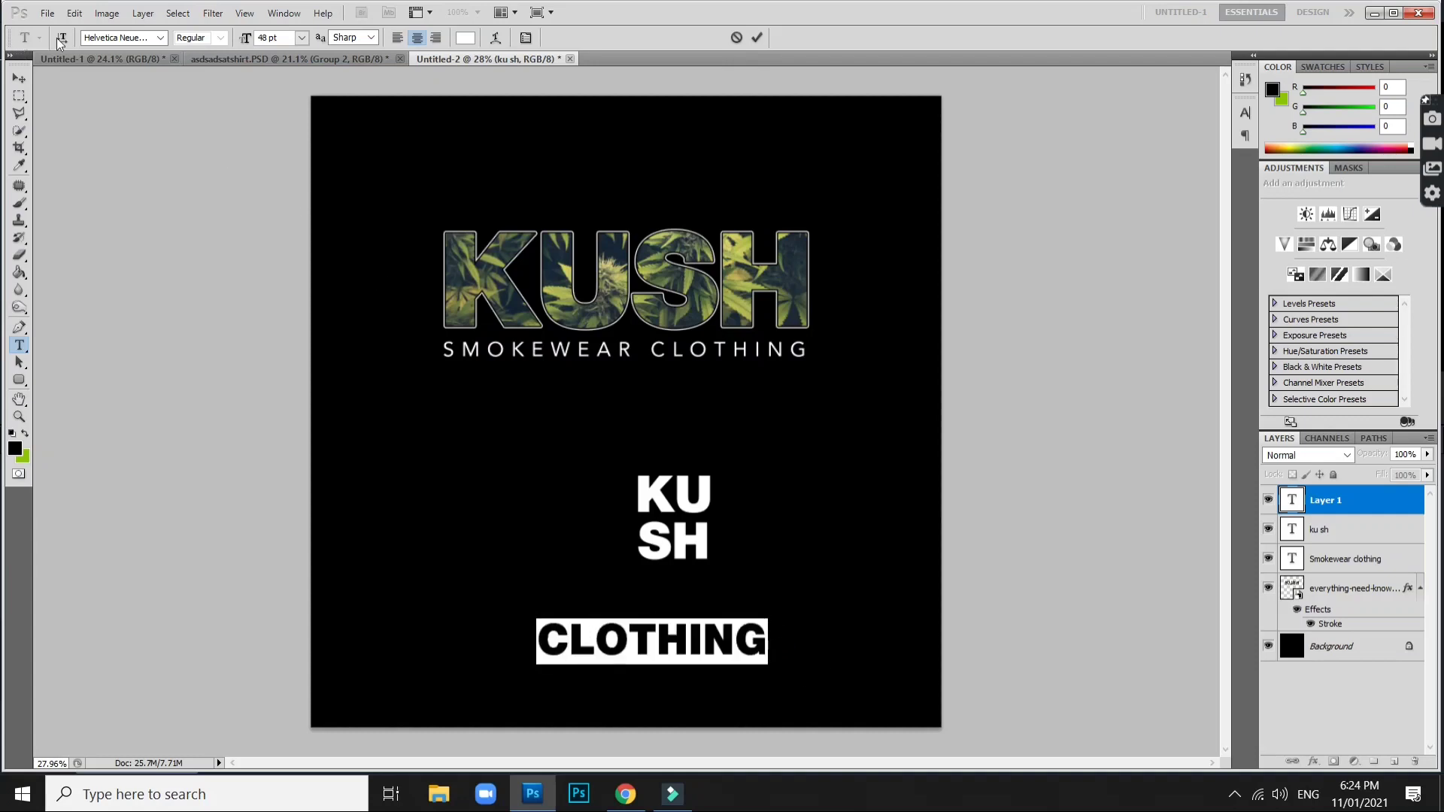
# Set the CLOTHING text font to Avenir and commit it.
pyautogui.click(106, 37)
pyautogui.write('aAstro Space')
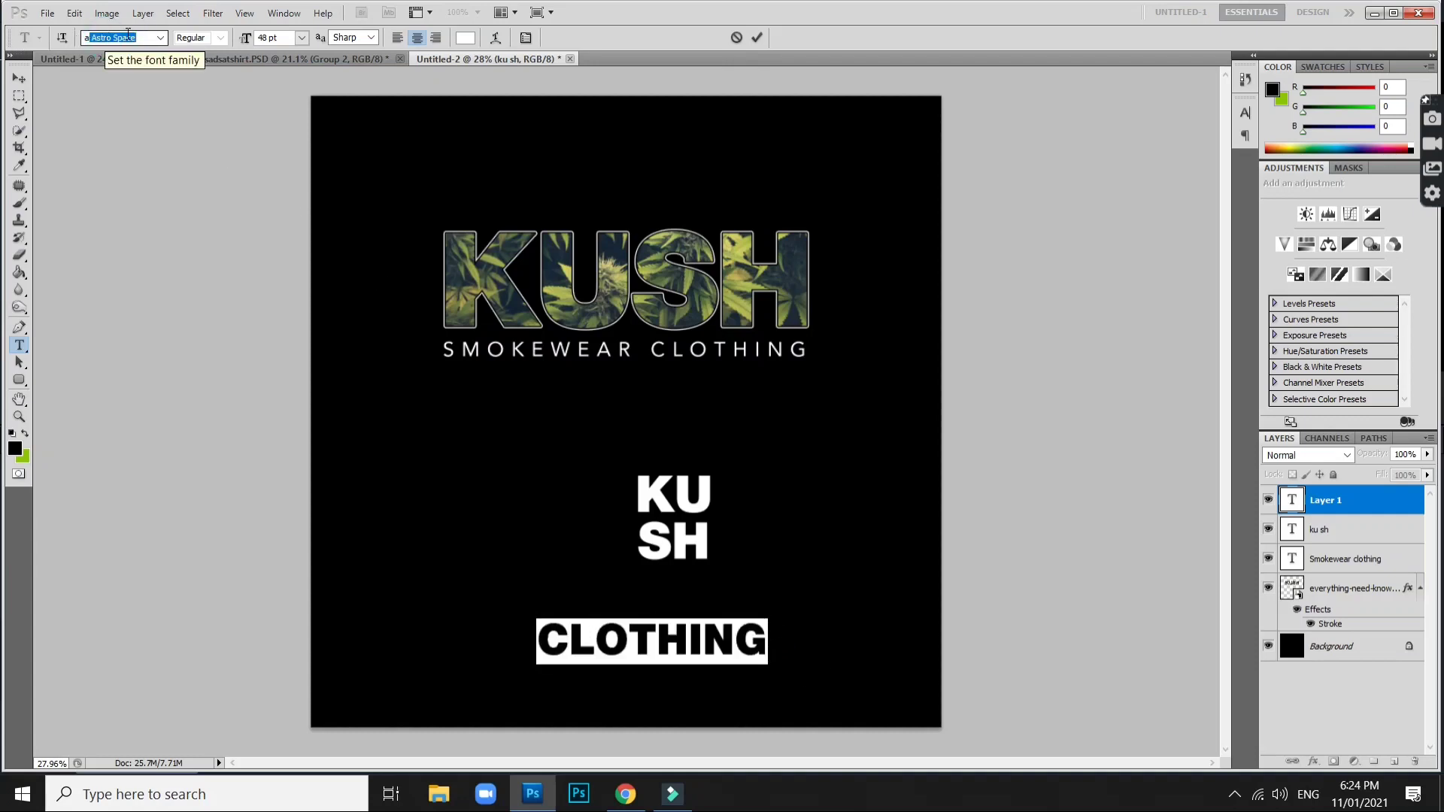
pyautogui.click(160, 38)
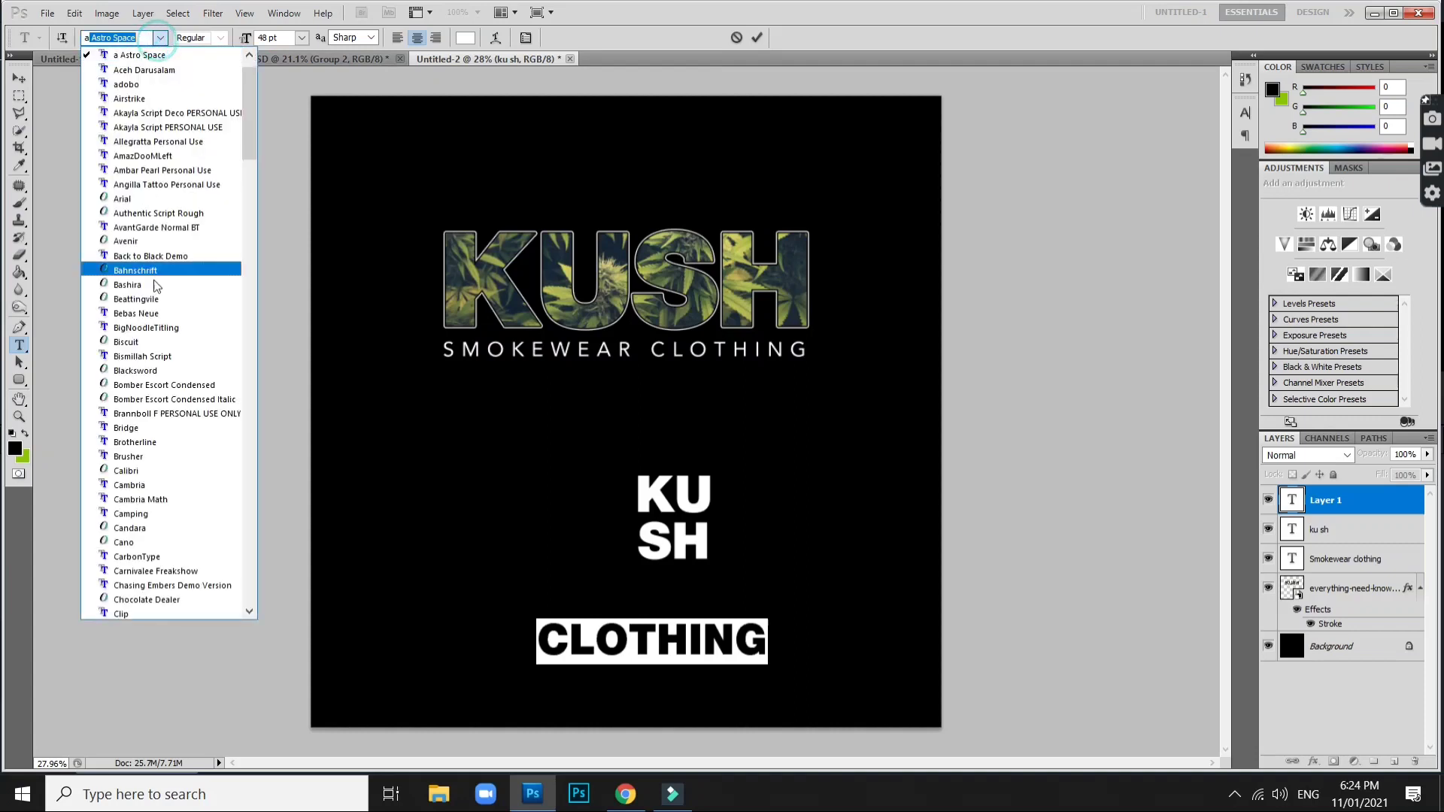
pyautogui.click(156, 241)
pyautogui.click(19, 78)
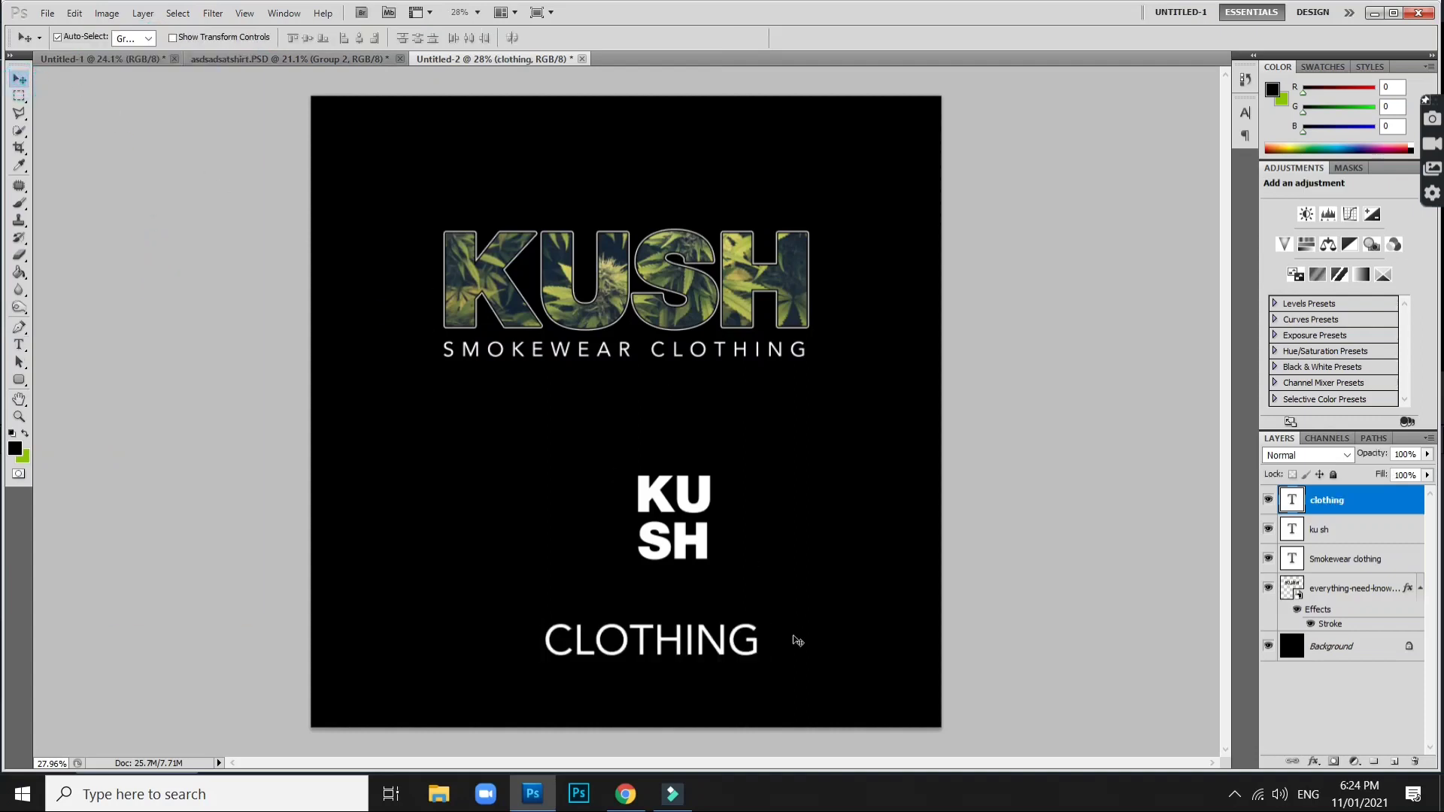
# Shrink CLOTHING to about 93% and position it just beneath KU SH.
pyautogui.moveTo(543, 672); pyautogui.dragTo(675, 639)
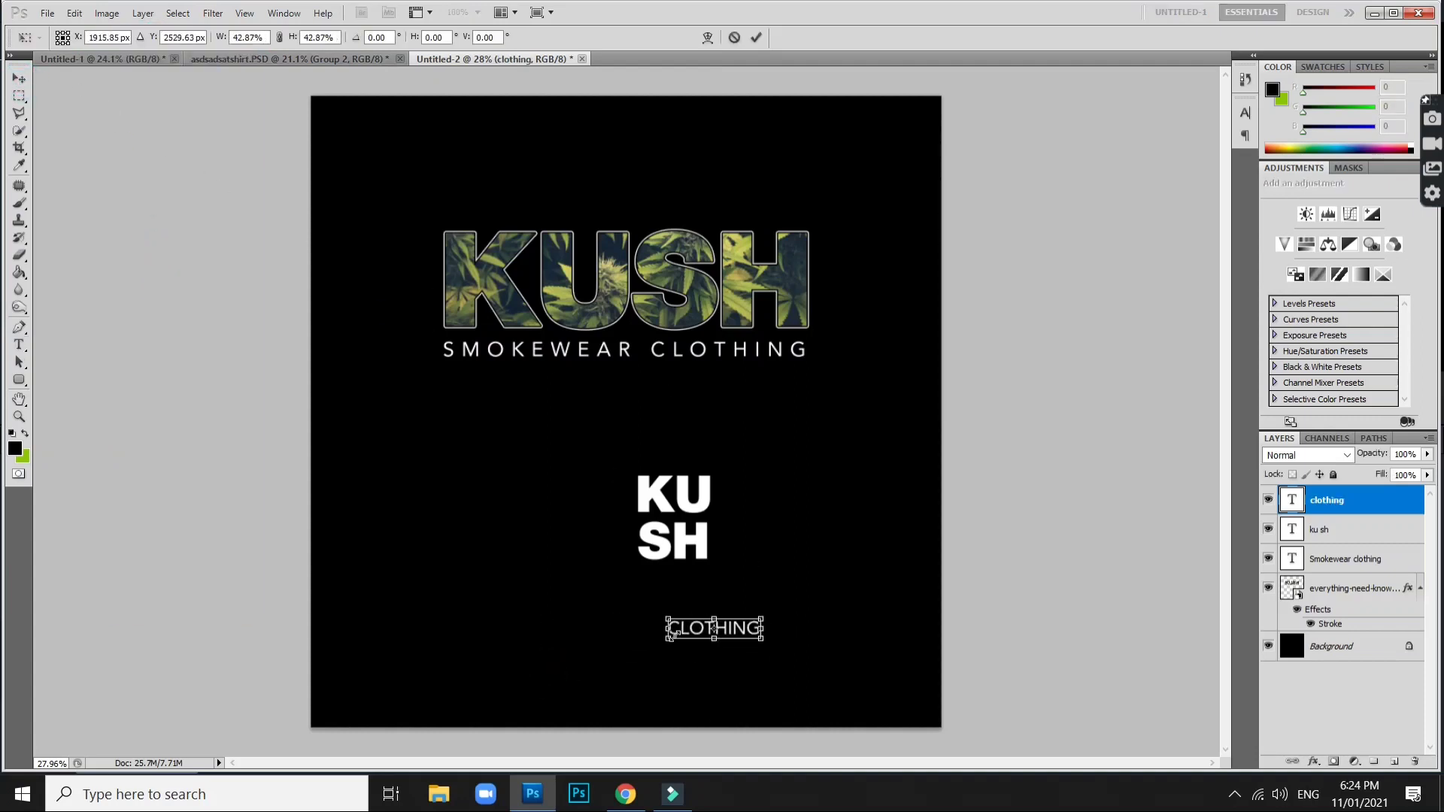
pyautogui.press('Return')
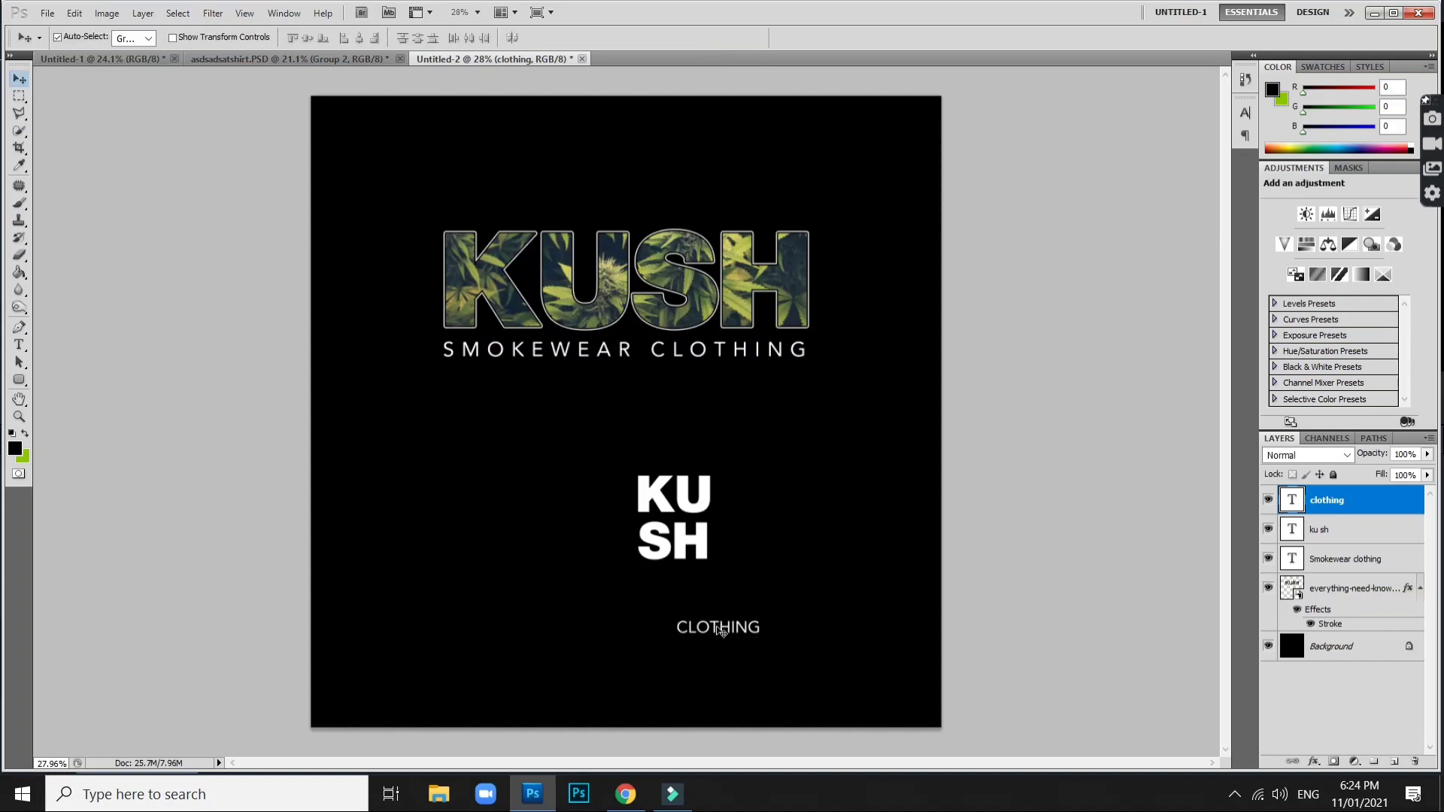
pyautogui.moveTo(721, 630)
pyautogui.mouseDown()
pyautogui.moveTo(665, 588)
pyautogui.moveTo(677, 581)
pyautogui.mouseUp()
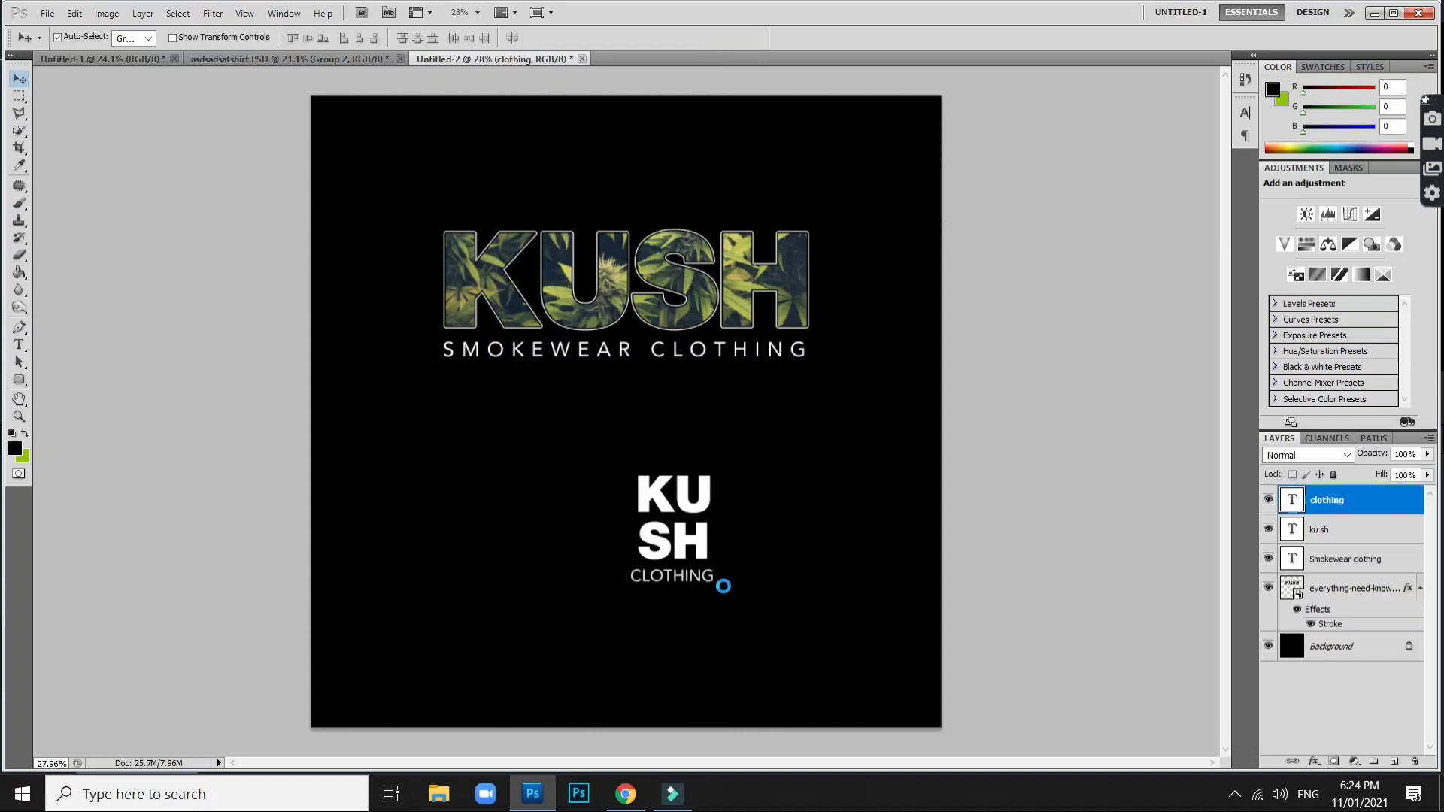
pyautogui.keyDown('alt'); pyautogui.scroll(3, 703, 596); pyautogui.keyUp('alt')
pyautogui.hotkey('ctrl', 't')
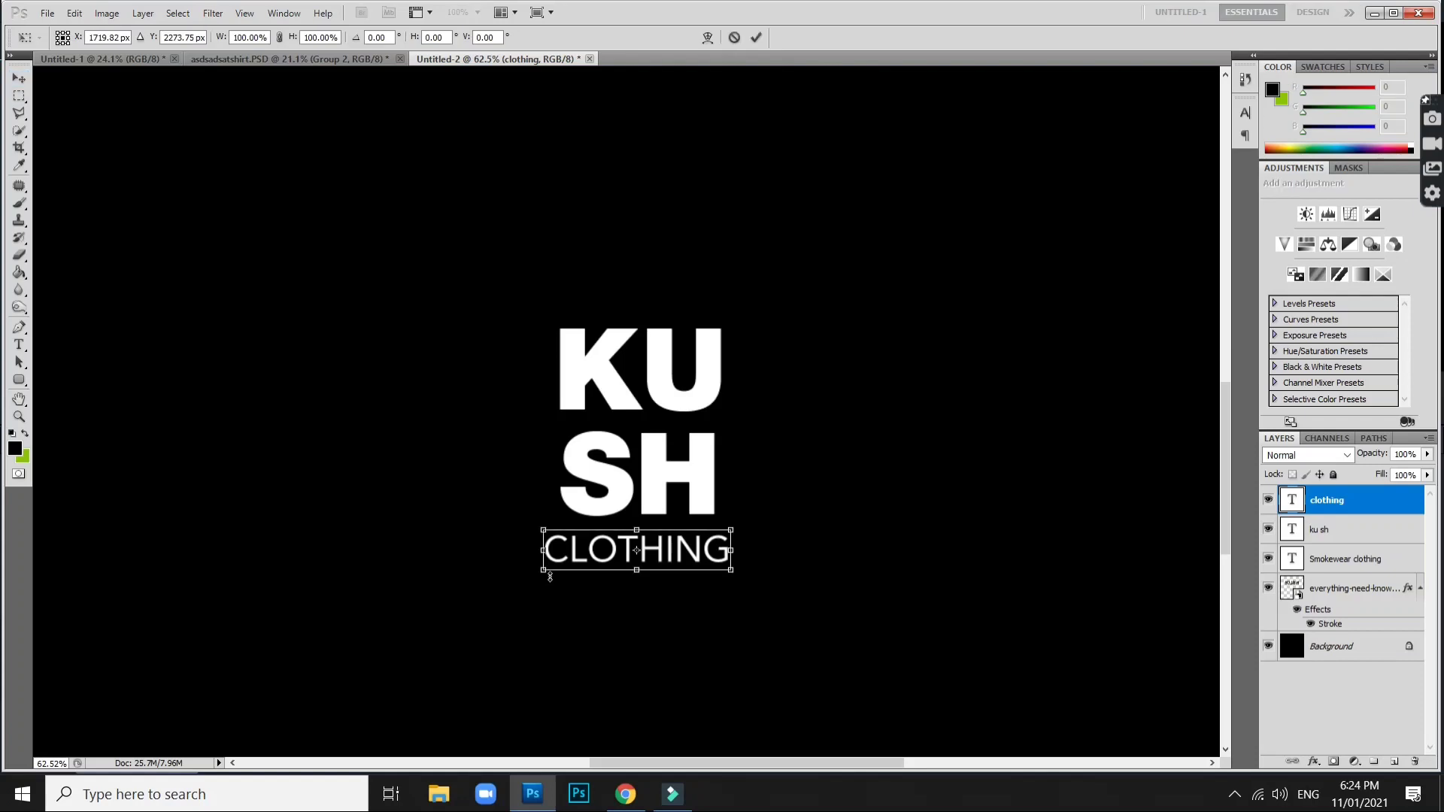
pyautogui.moveTo(545, 571); pyautogui.dragTo(557, 568)
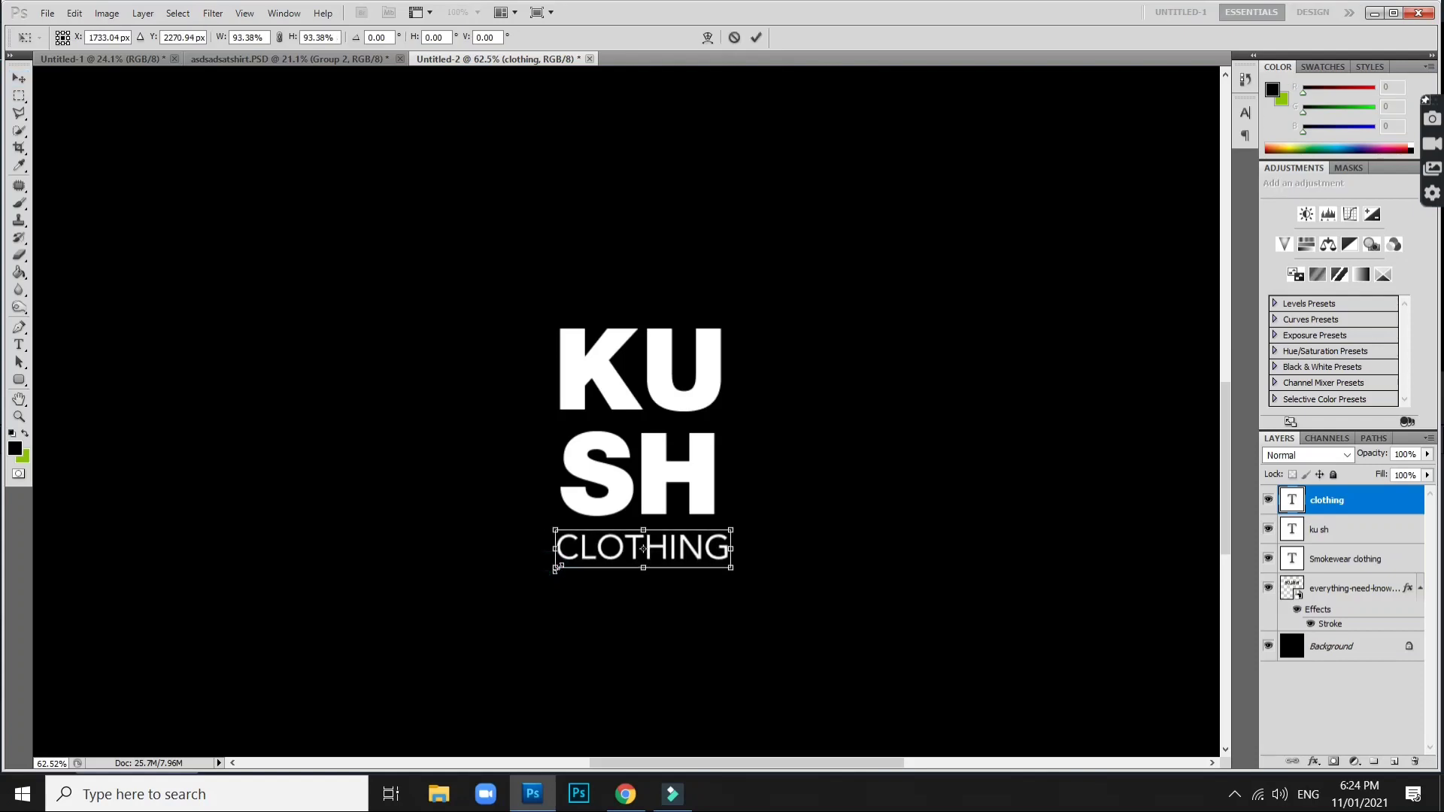
pyautogui.press('Return')
pyautogui.keyDown('alt'); pyautogui.scroll(-3, 561, 575); pyautogui.keyUp('alt')
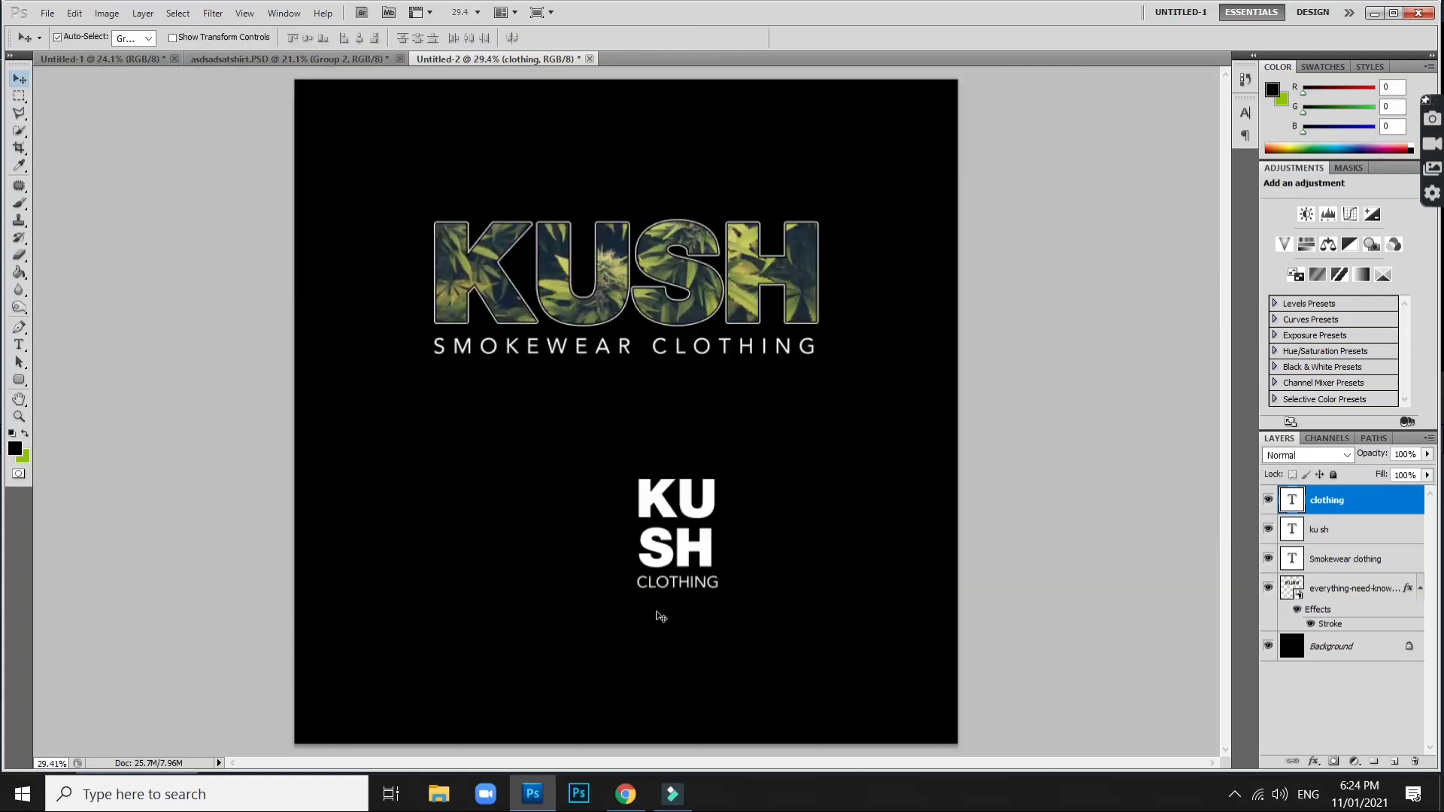
pyautogui.keyDown('alt'); pyautogui.scroll(2, 715, 625); pyautogui.keyUp('alt')
pyautogui.keyDown('alt'); pyautogui.scroll(1, 709, 622); pyautogui.keyUp('alt')
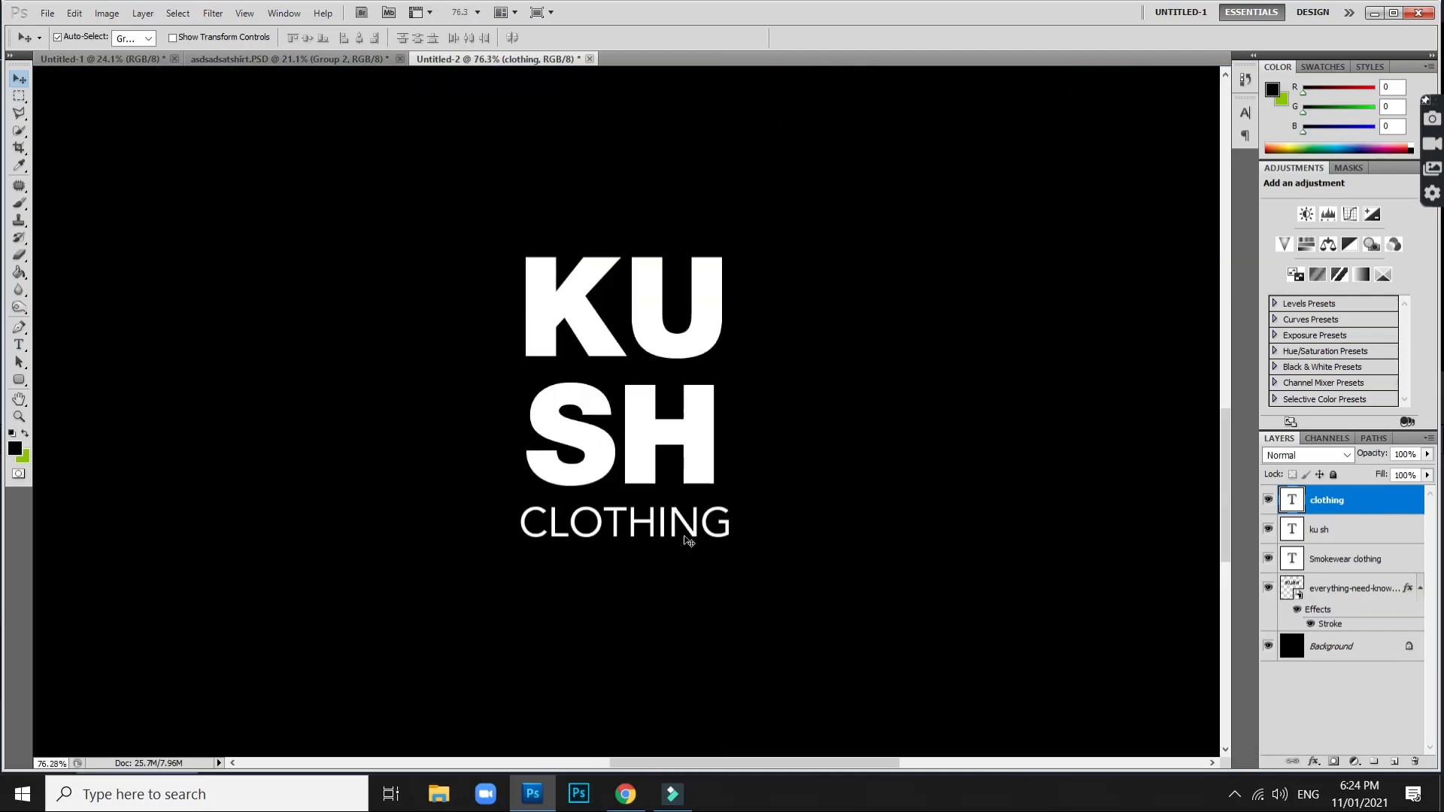
pyautogui.moveTo(694, 526); pyautogui.dragTo(416, 539)
# Draw a long rectangle bar just below SH and fill it white.
pyautogui.rightClick(19, 380)
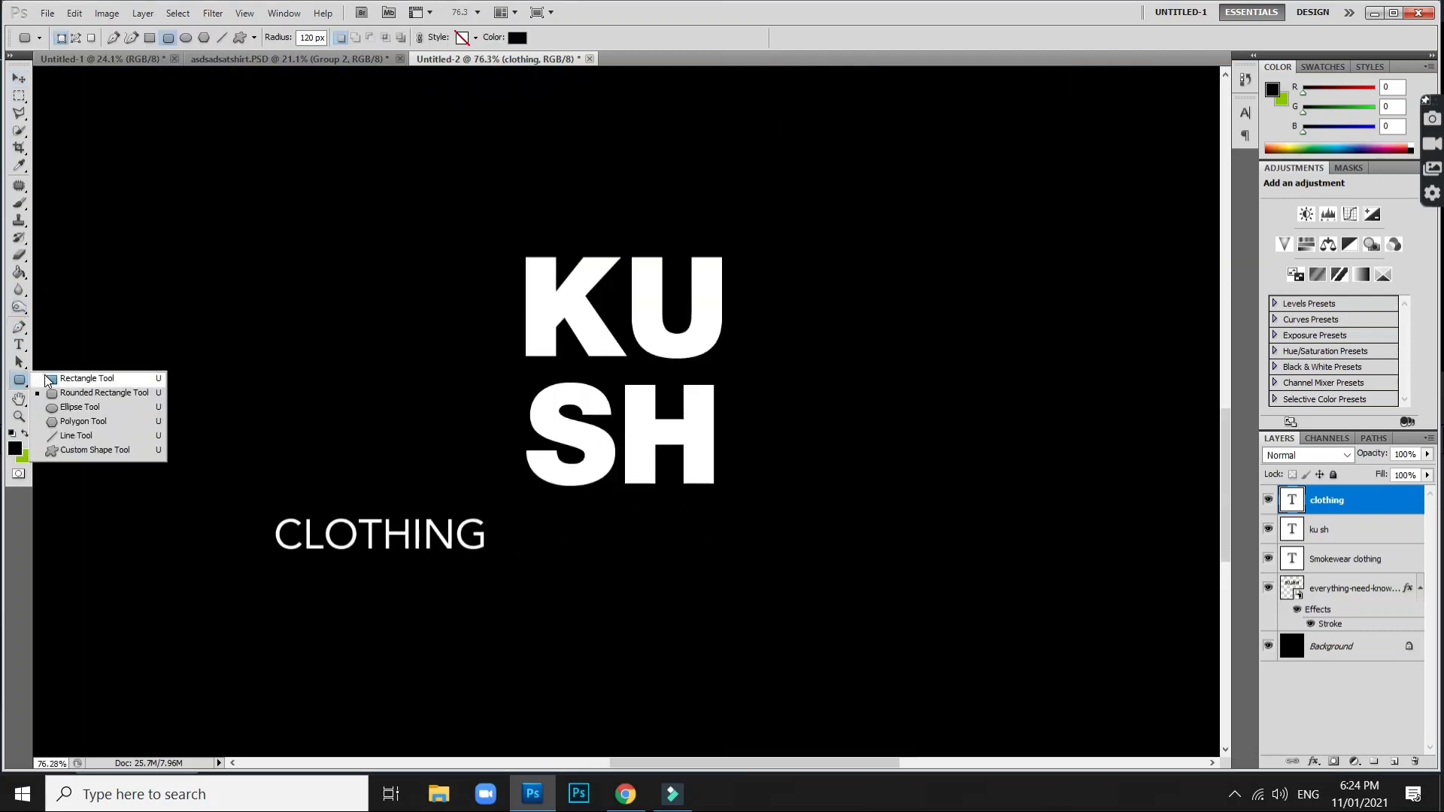
pyautogui.click(45, 381)
pyautogui.moveTo(515, 495); pyautogui.dragTo(730, 534)
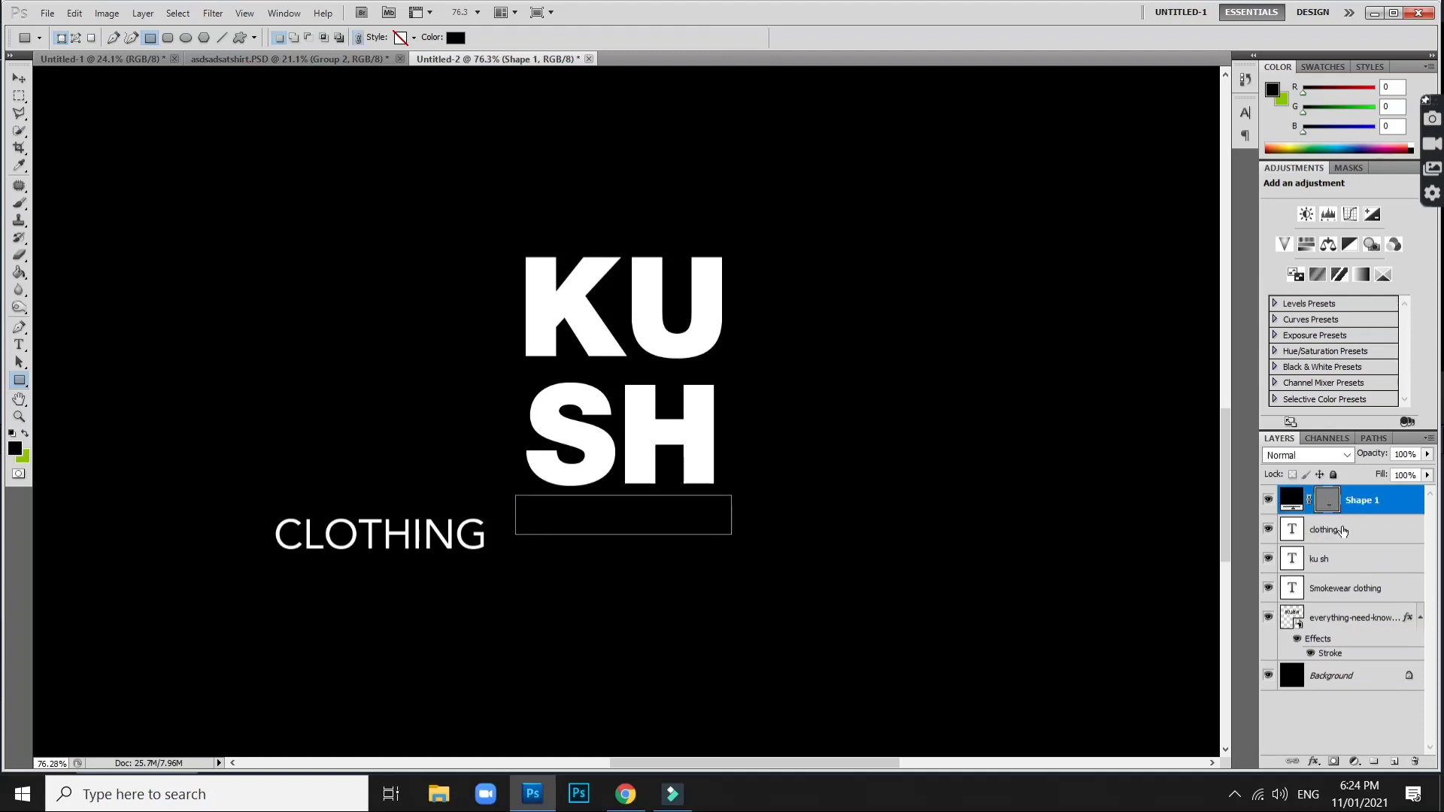
pyautogui.doubleClick(1292, 502)
pyautogui.click(676, 316)
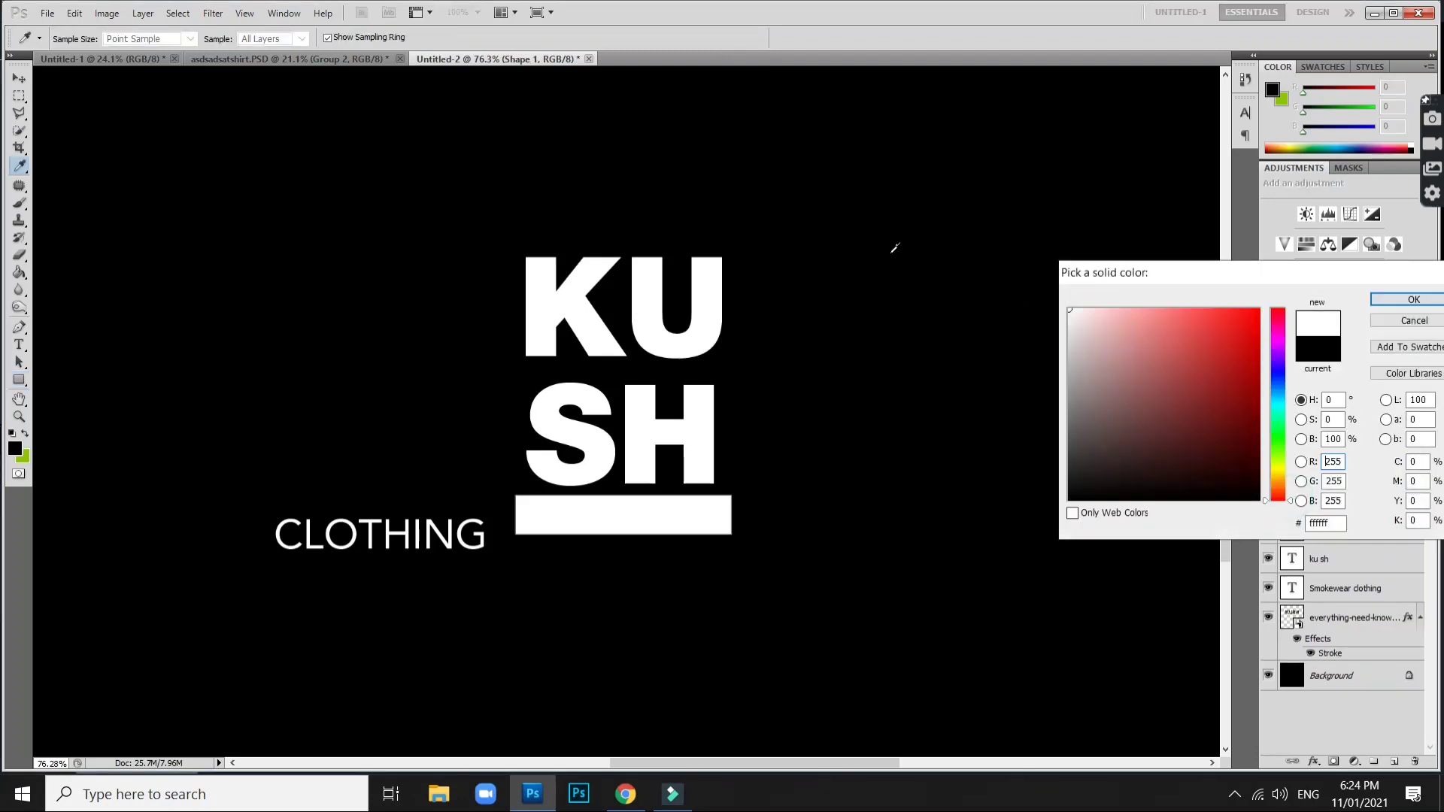
pyautogui.press('Return')
# Stack the CLOTHING layer above the white bar and recolour its text black.
pyautogui.press('v')
pyautogui.moveTo(348, 538)
pyautogui.mouseDown()
pyautogui.moveTo(527, 622)
pyautogui.moveTo(593, 553)
pyautogui.mouseUp()
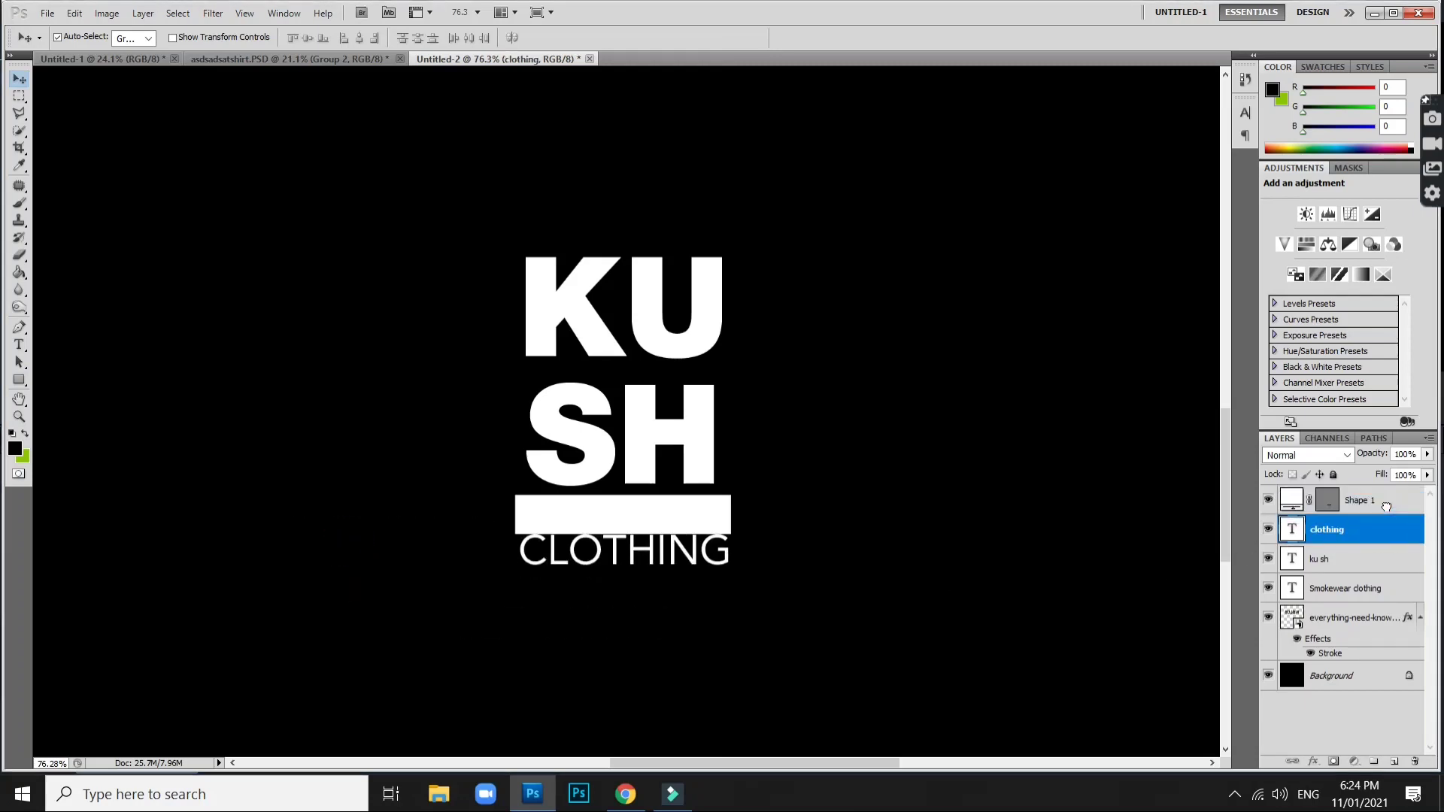
pyautogui.moveTo(1368, 528); pyautogui.dragTo(1368, 503)
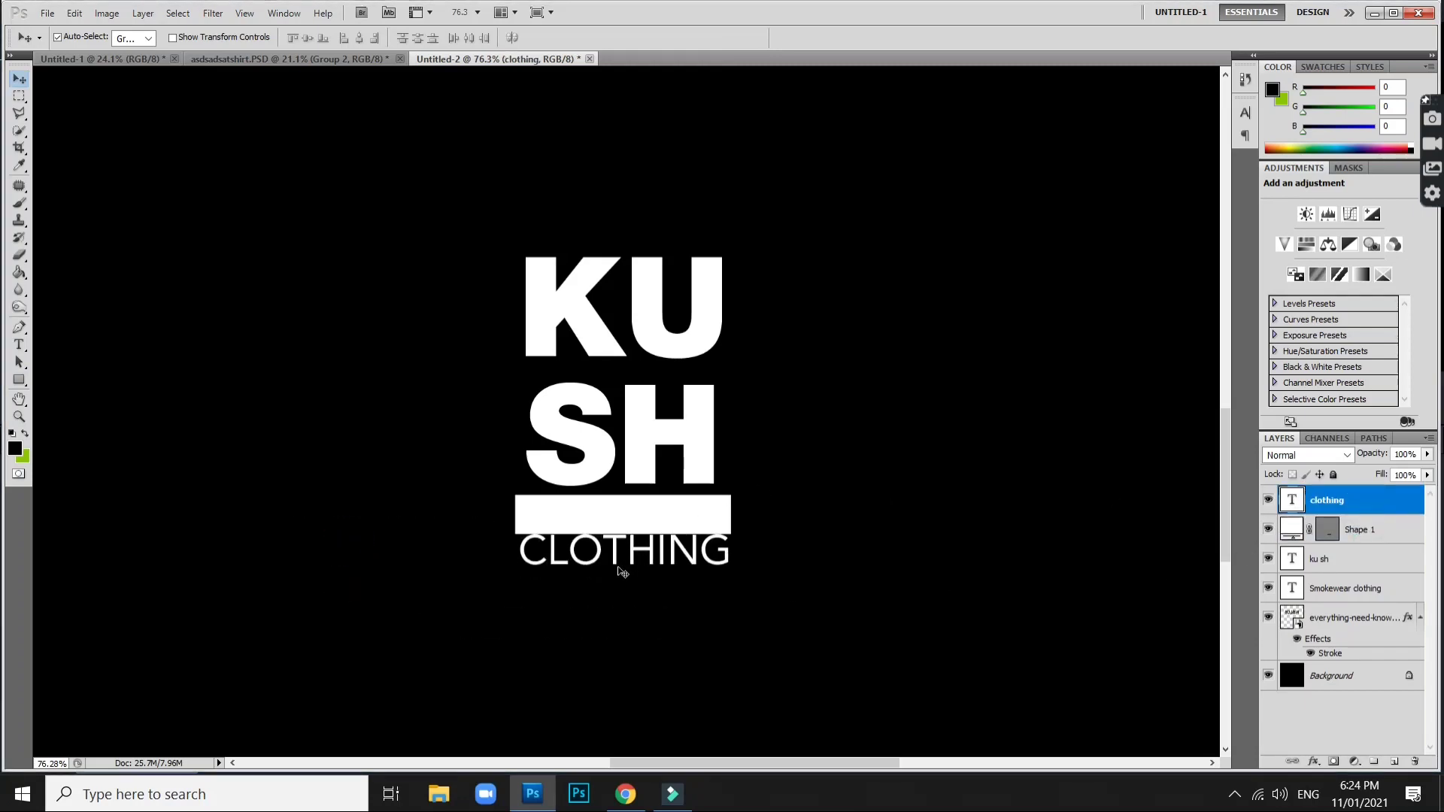
pyautogui.press('t')
pyautogui.doubleClick(618, 549)
pyautogui.click(461, 38)
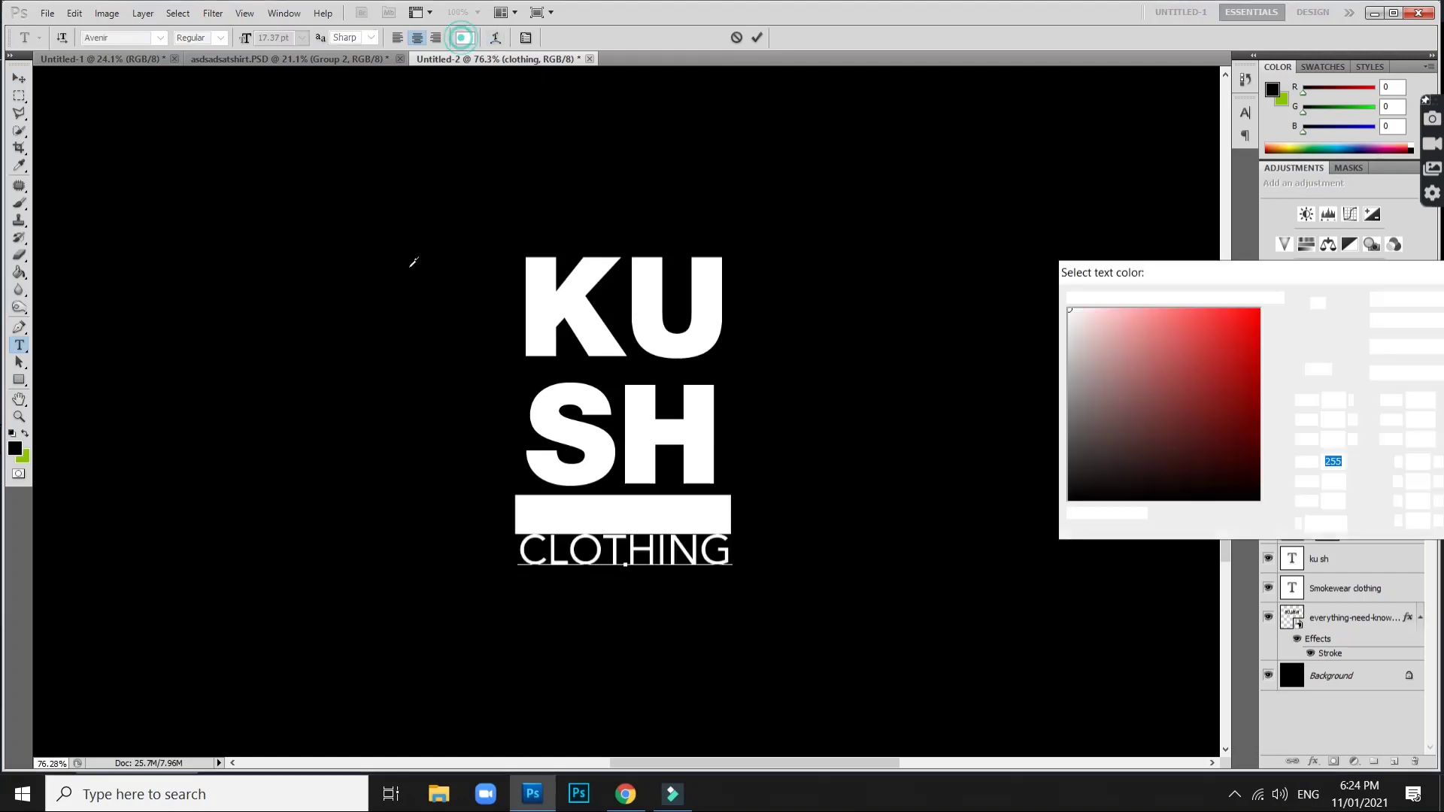
pyautogui.click(406, 266)
pyautogui.press('Return')
pyautogui.hotkey('ctrl', 'Return')
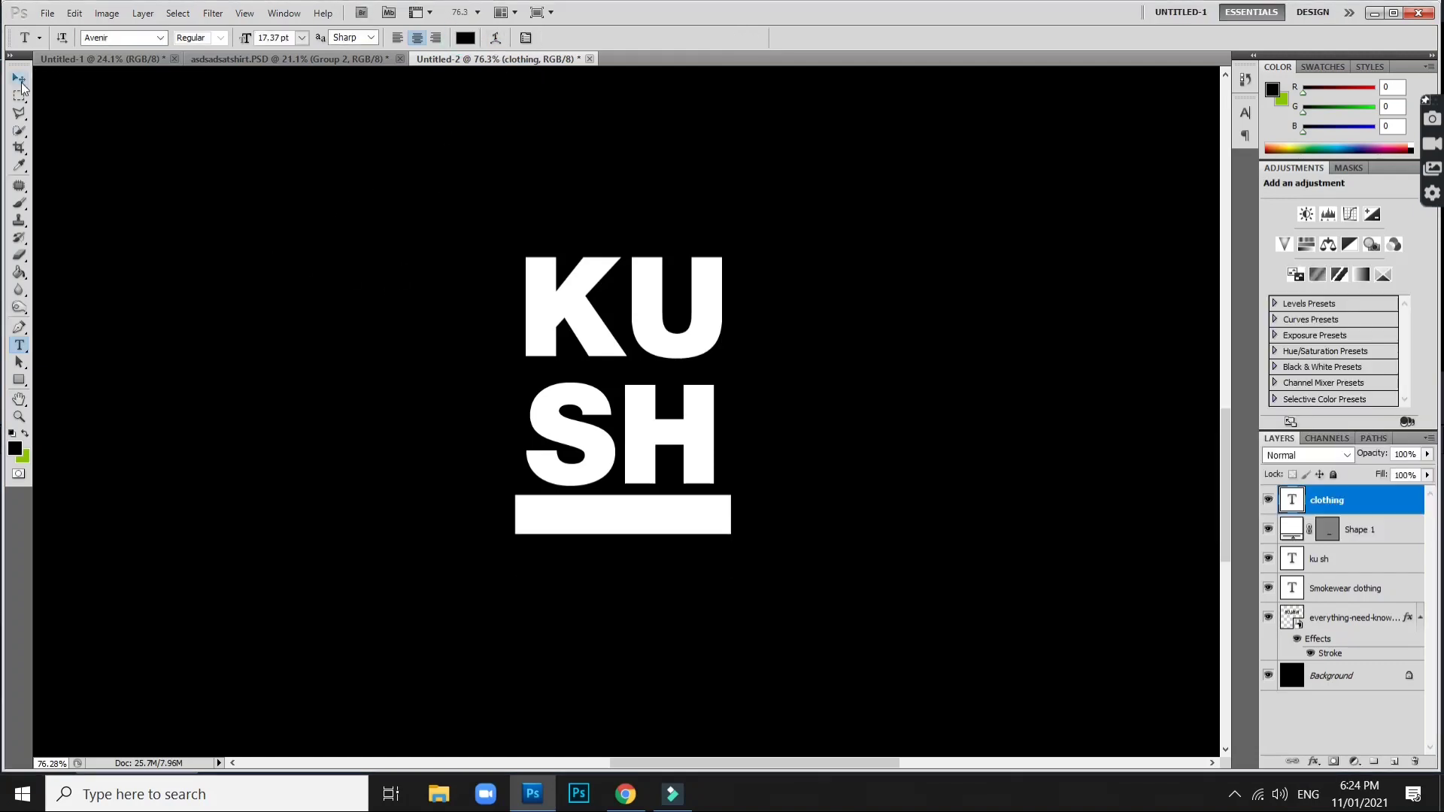
# Move the CLOTHING text up onto the white bar.
pyautogui.click(20, 81)
pyautogui.click(74, 13)
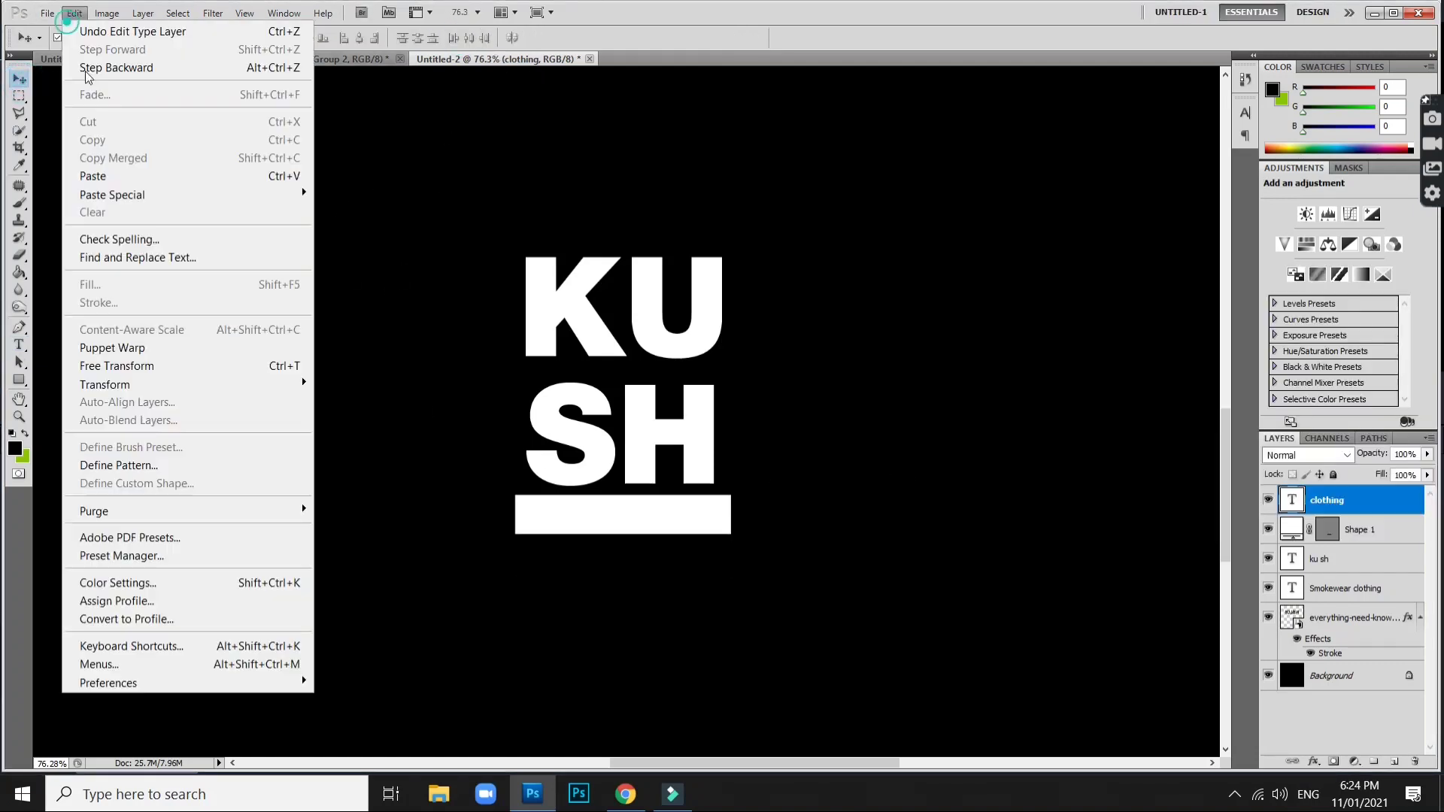
pyautogui.click(193, 367)
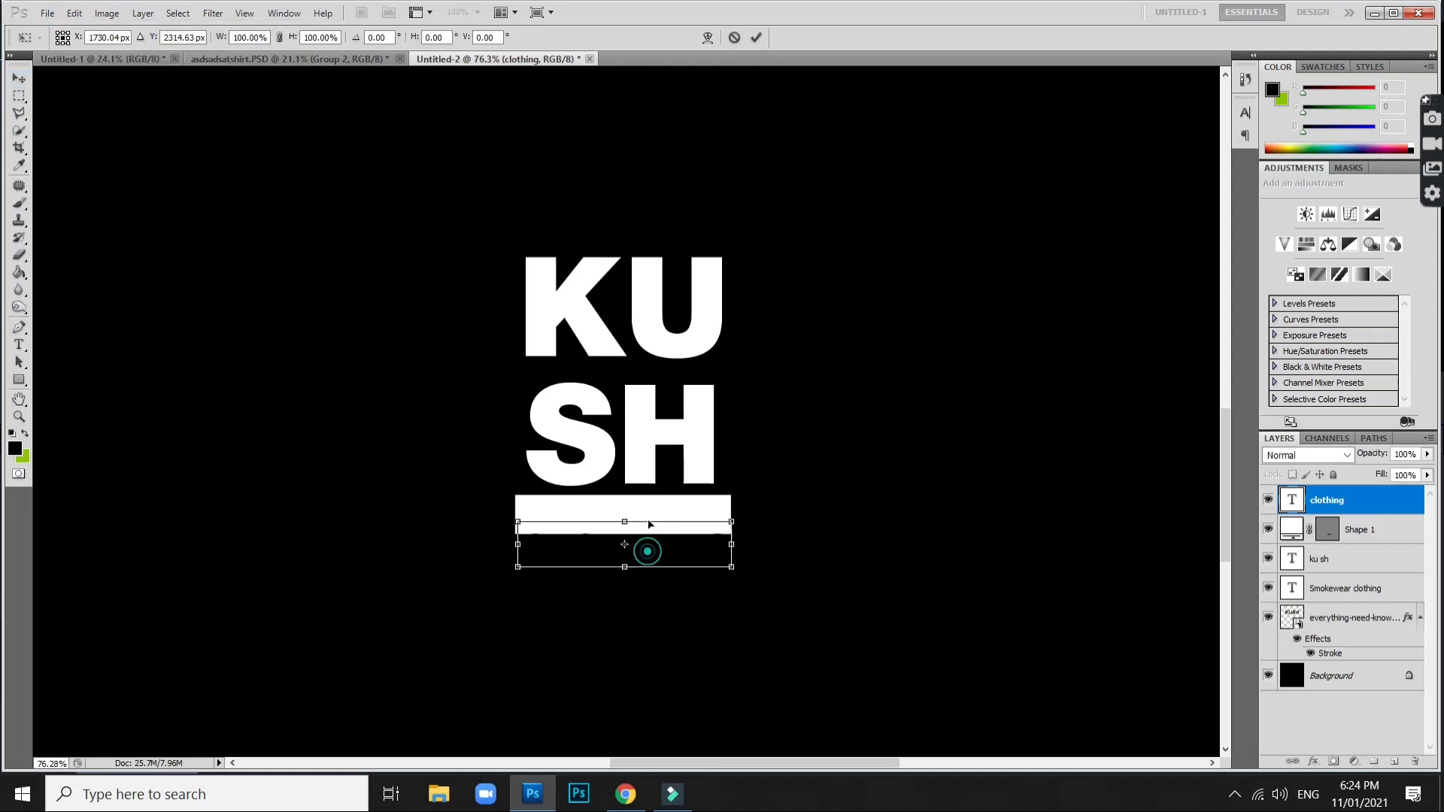
pyautogui.moveTo(647, 551); pyautogui.dragTo(648, 524)
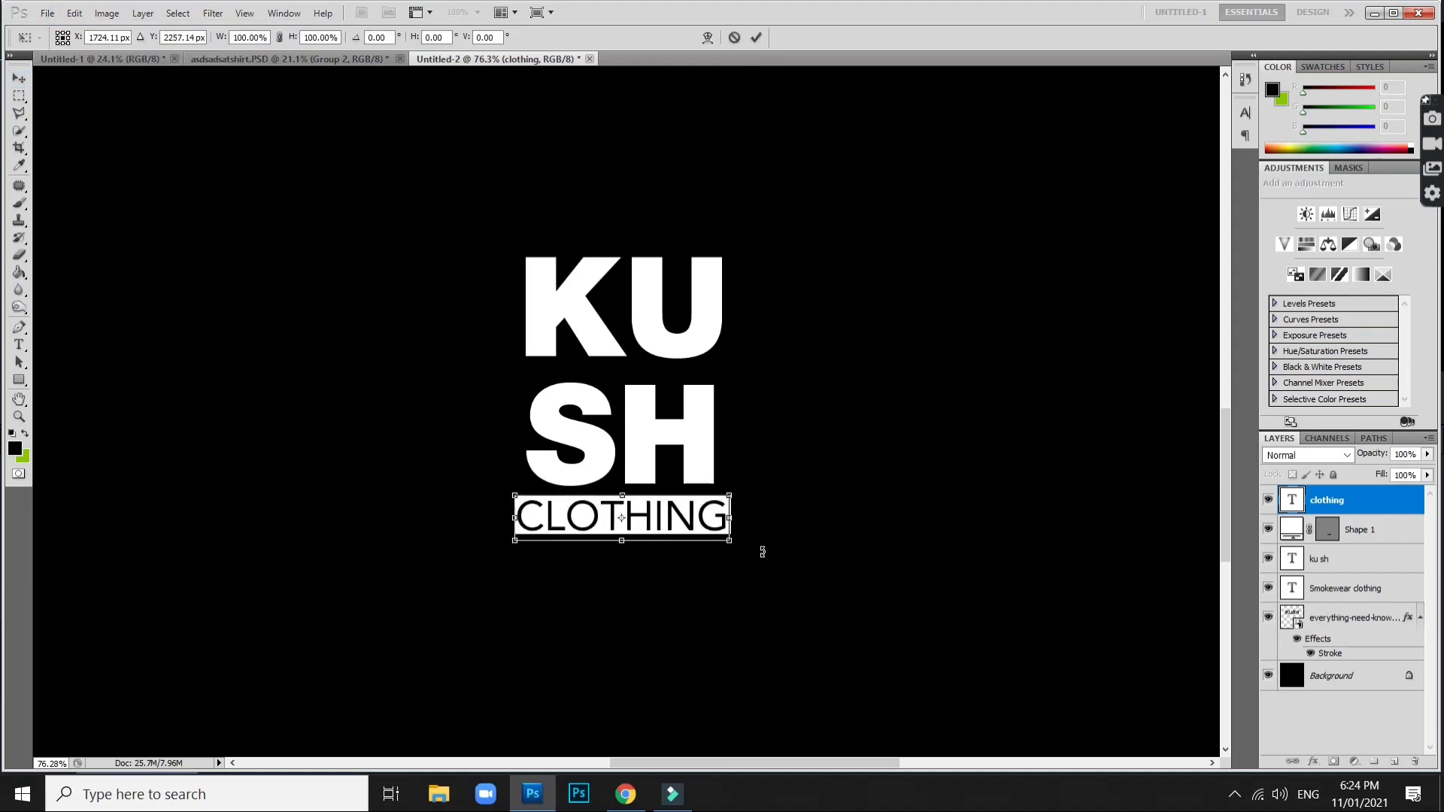
pyautogui.press('Return')
pyautogui.scroll(-3, 830, 496)
# Link the KUSH and Smokewear clothing layers and drag them into the shirt mockup.
pyautogui.scroll(-3, 830, 496)
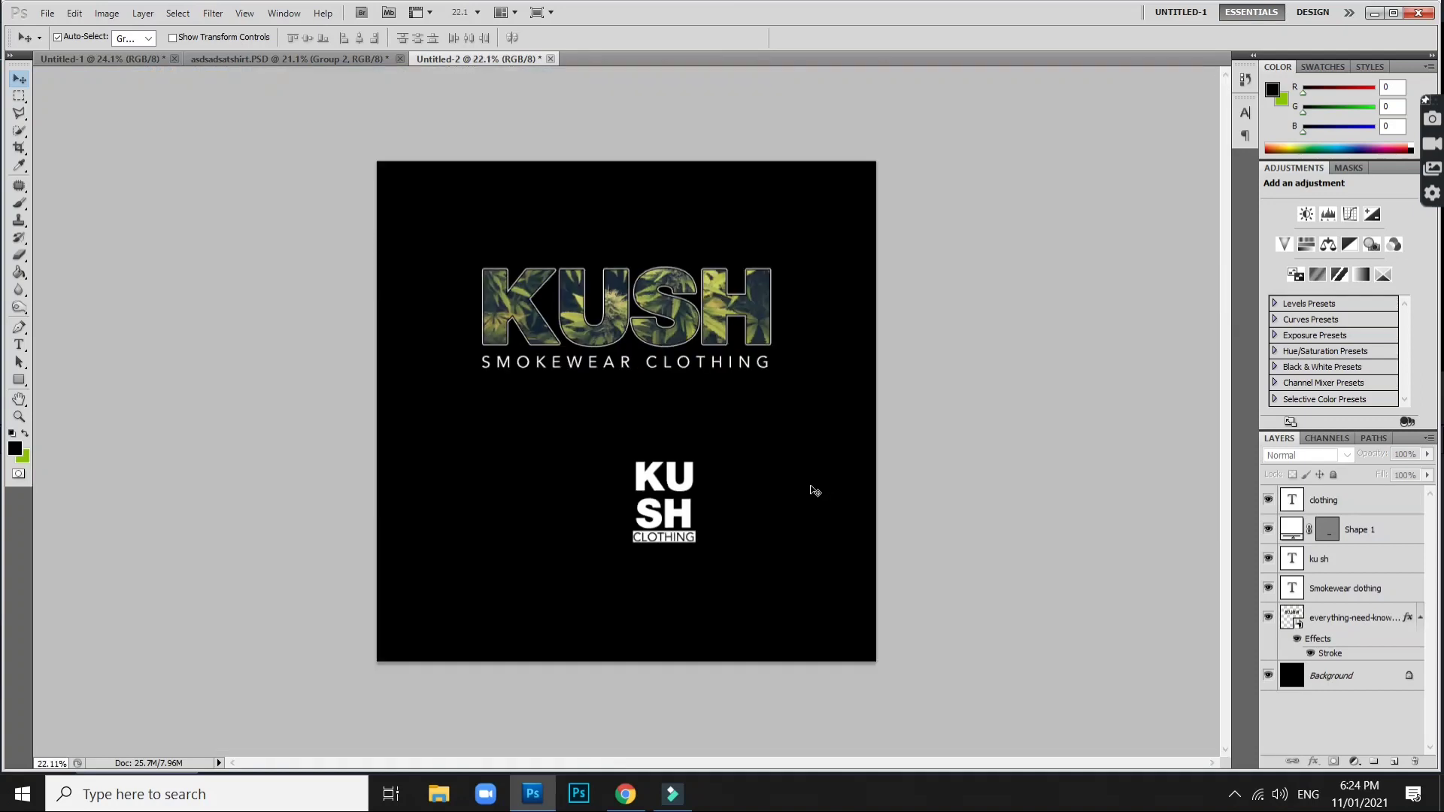
pyautogui.moveTo(632, 467); pyautogui.dragTo(752, 578)
pyautogui.click(741, 467)
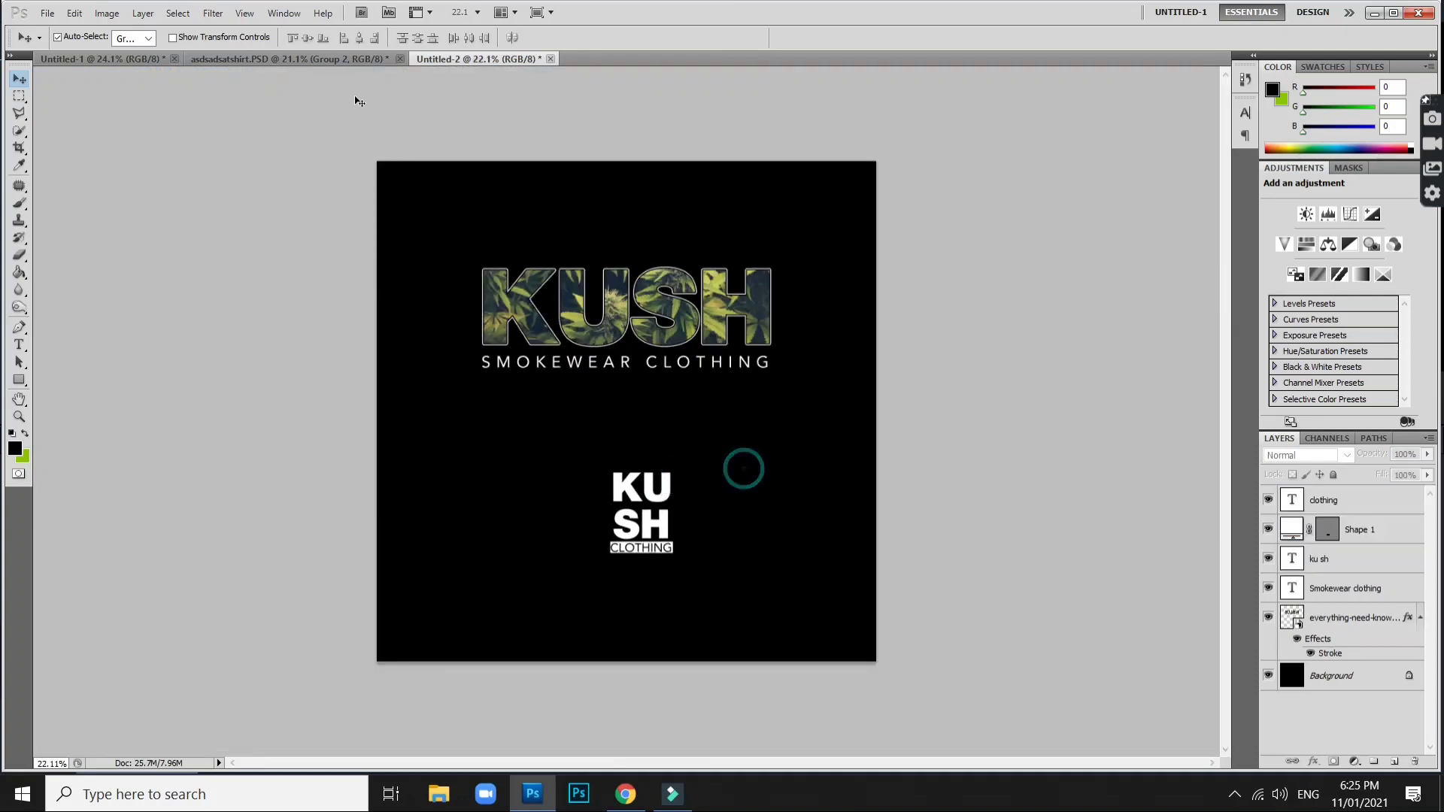
pyautogui.moveTo(422, 265); pyautogui.dragTo(832, 406)
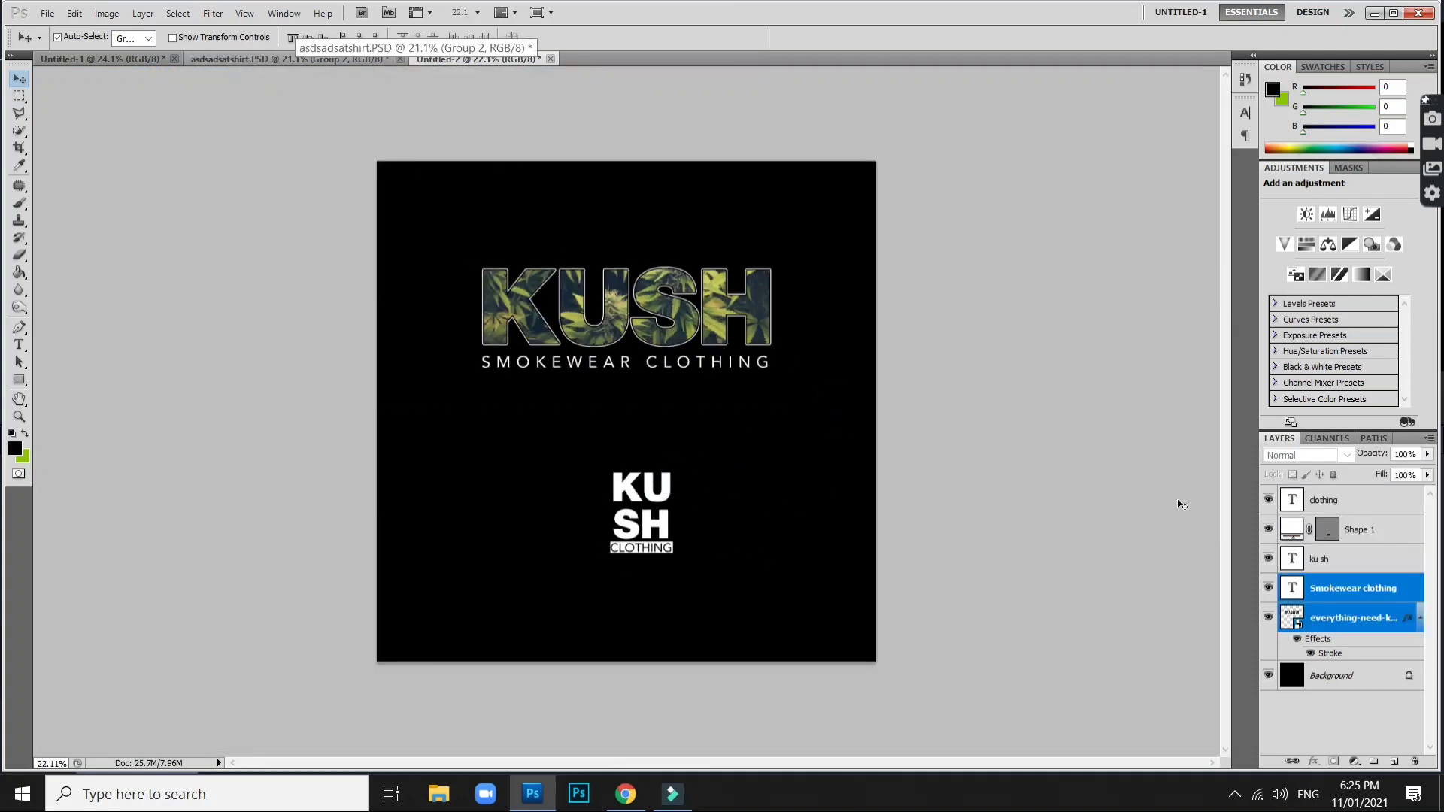
pyautogui.rightClick(1376, 589)
pyautogui.click(1289, 230)
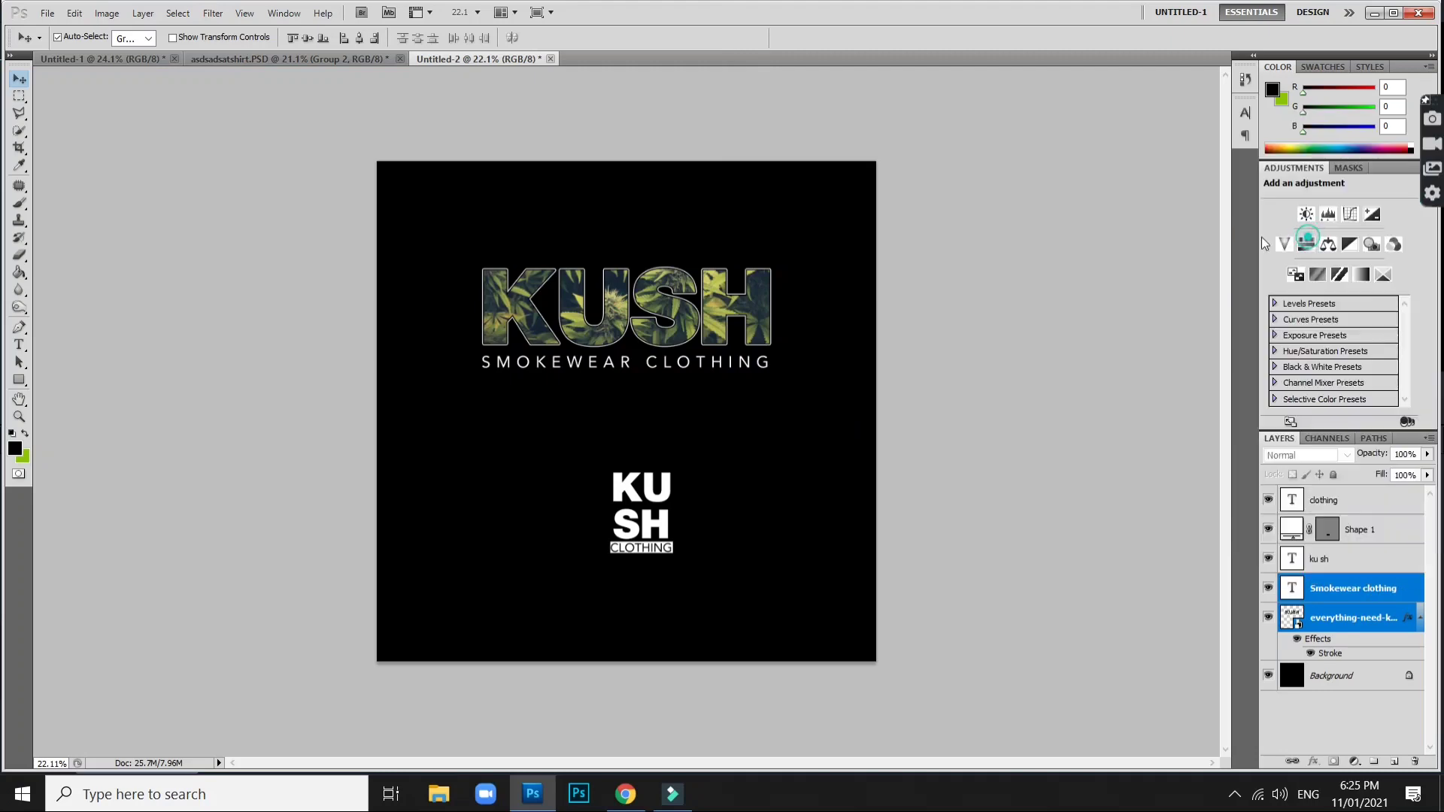
pyautogui.moveTo(653, 300)
pyautogui.mouseDown()
pyautogui.moveTo(328, 89)
pyautogui.moveTo(754, 382)
pyautogui.mouseUp()
# Scale the KUSH logo down to about 35% across the right shirt's chest.
pyautogui.scroll(2, 754, 382)
pyautogui.hotkey('ctrl', 't')
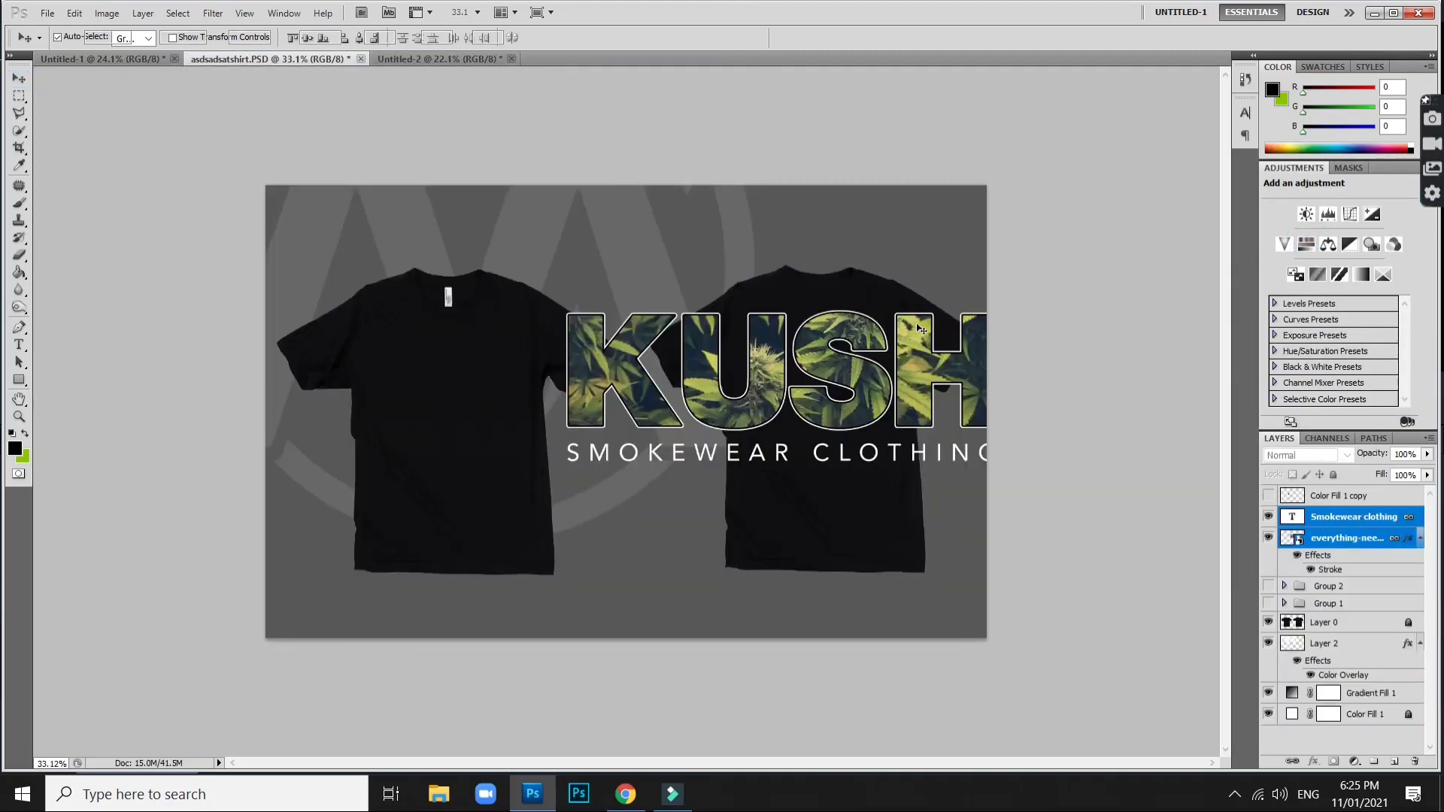
pyautogui.moveTo(998, 311)
pyautogui.mouseDown()
pyautogui.moveTo(722, 406)
pyautogui.moveTo(878, 371)
pyautogui.mouseUp()
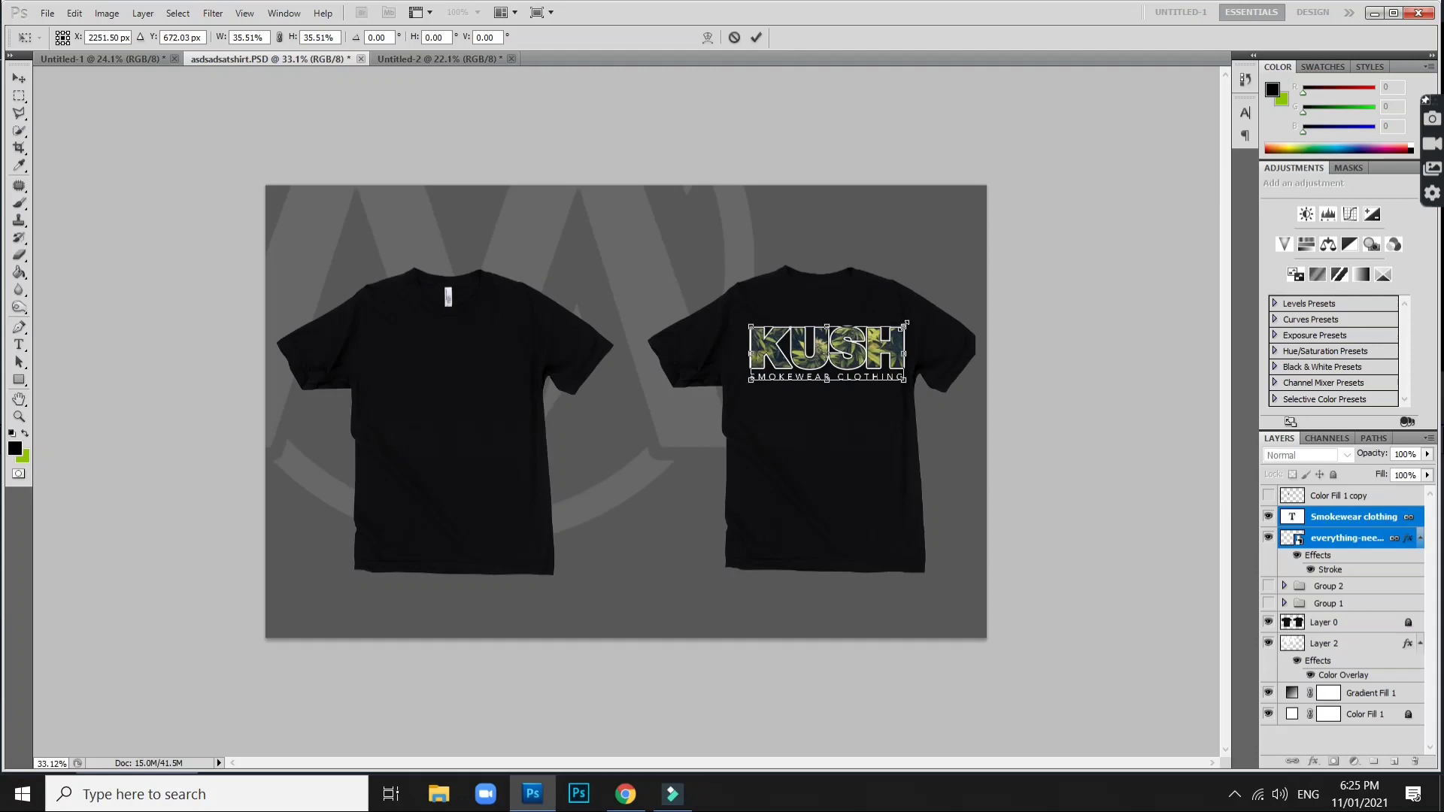
pyautogui.moveTo(905, 325); pyautogui.dragTo(887, 331)
pyautogui.press('Return')
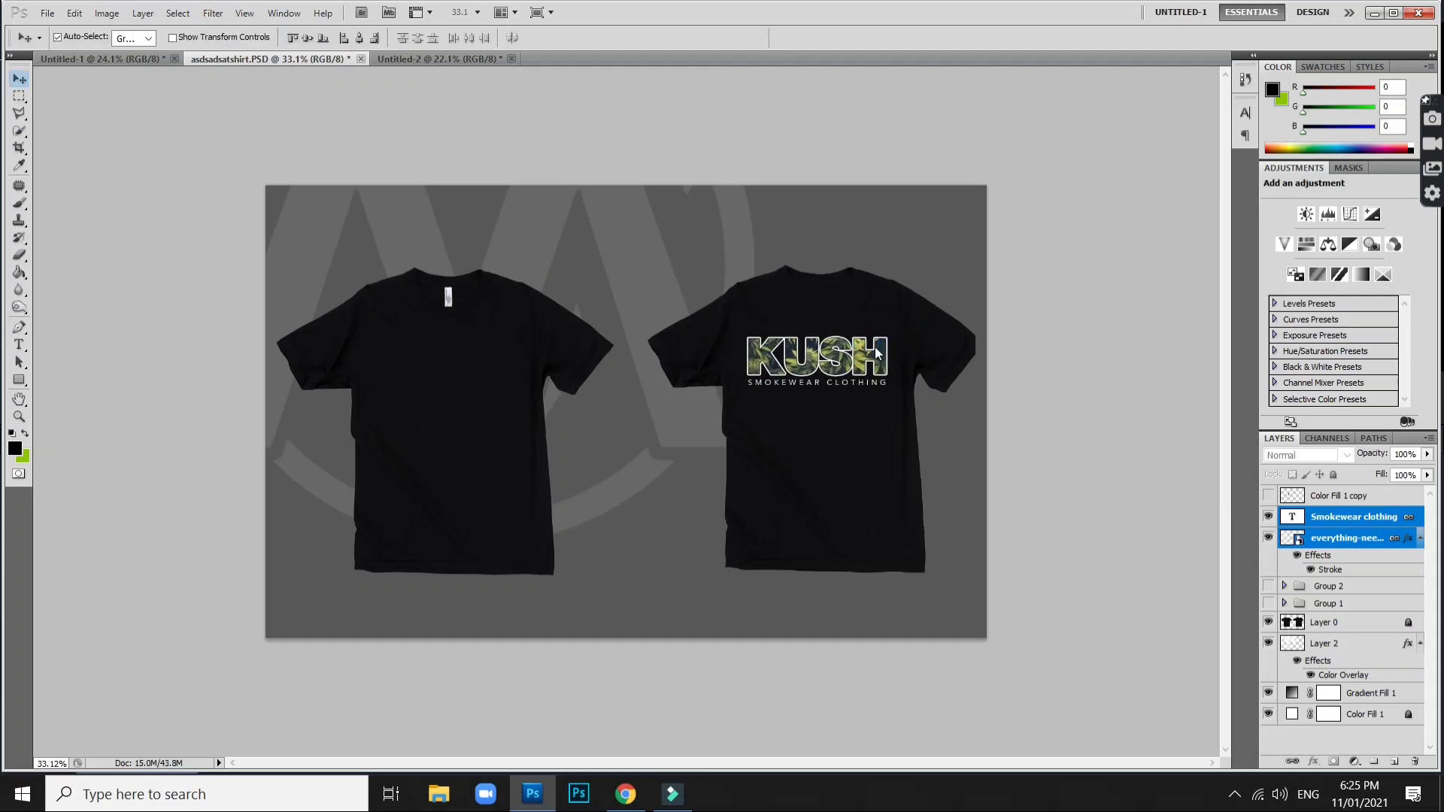
pyautogui.scroll(2, 876, 352)
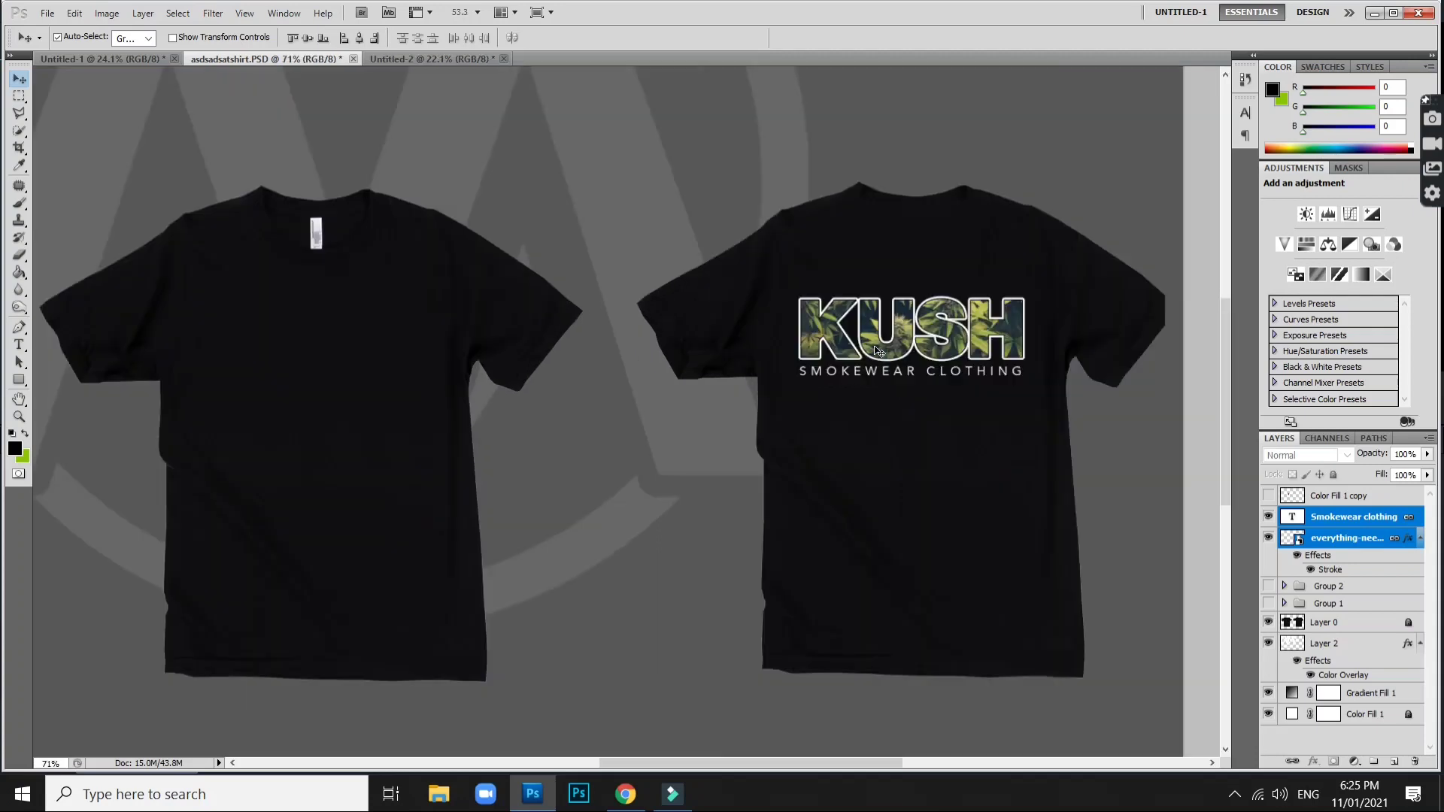
pyautogui.scroll(1, 878, 351)
pyautogui.scroll(-2, 878, 352)
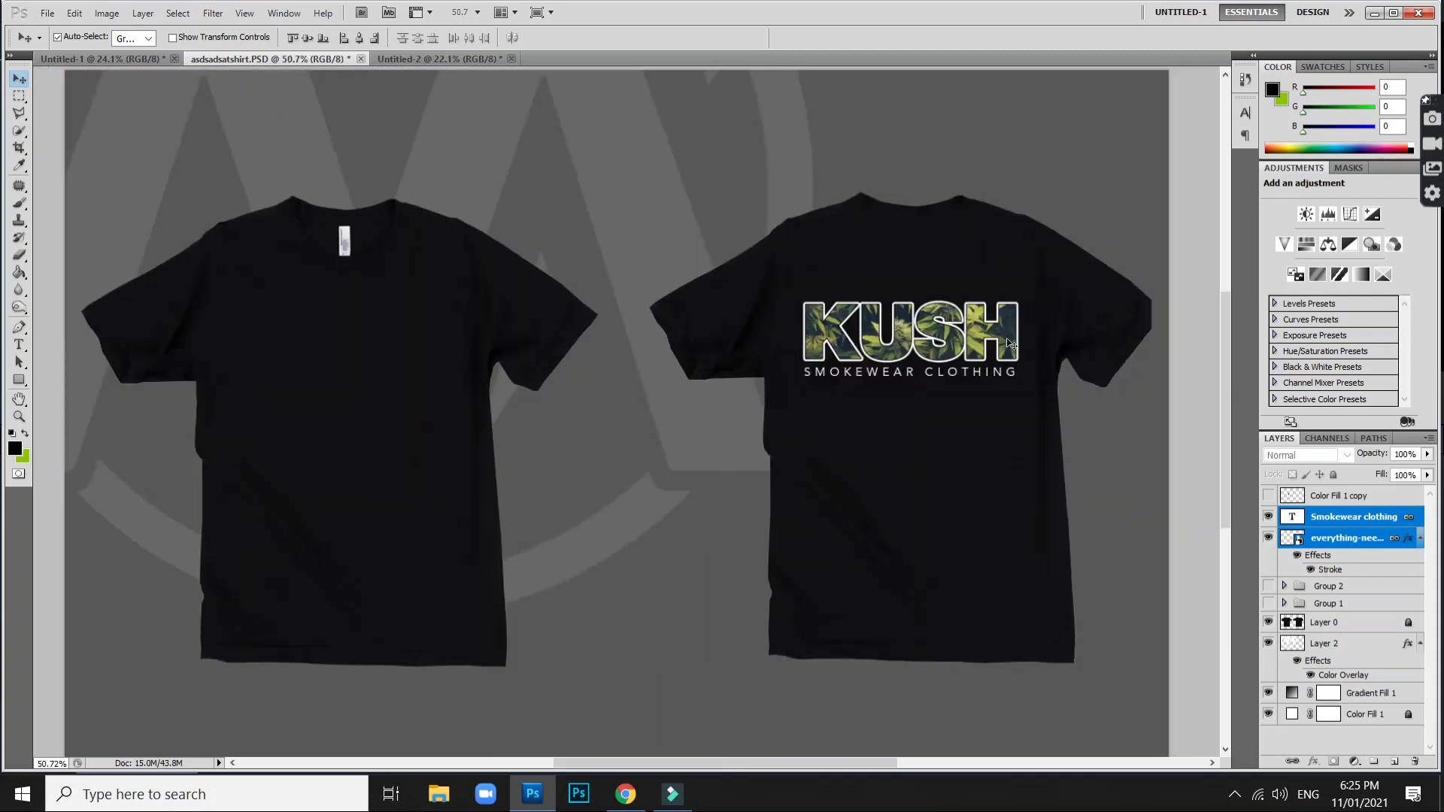
pyautogui.scroll(-2, 1053, 398)
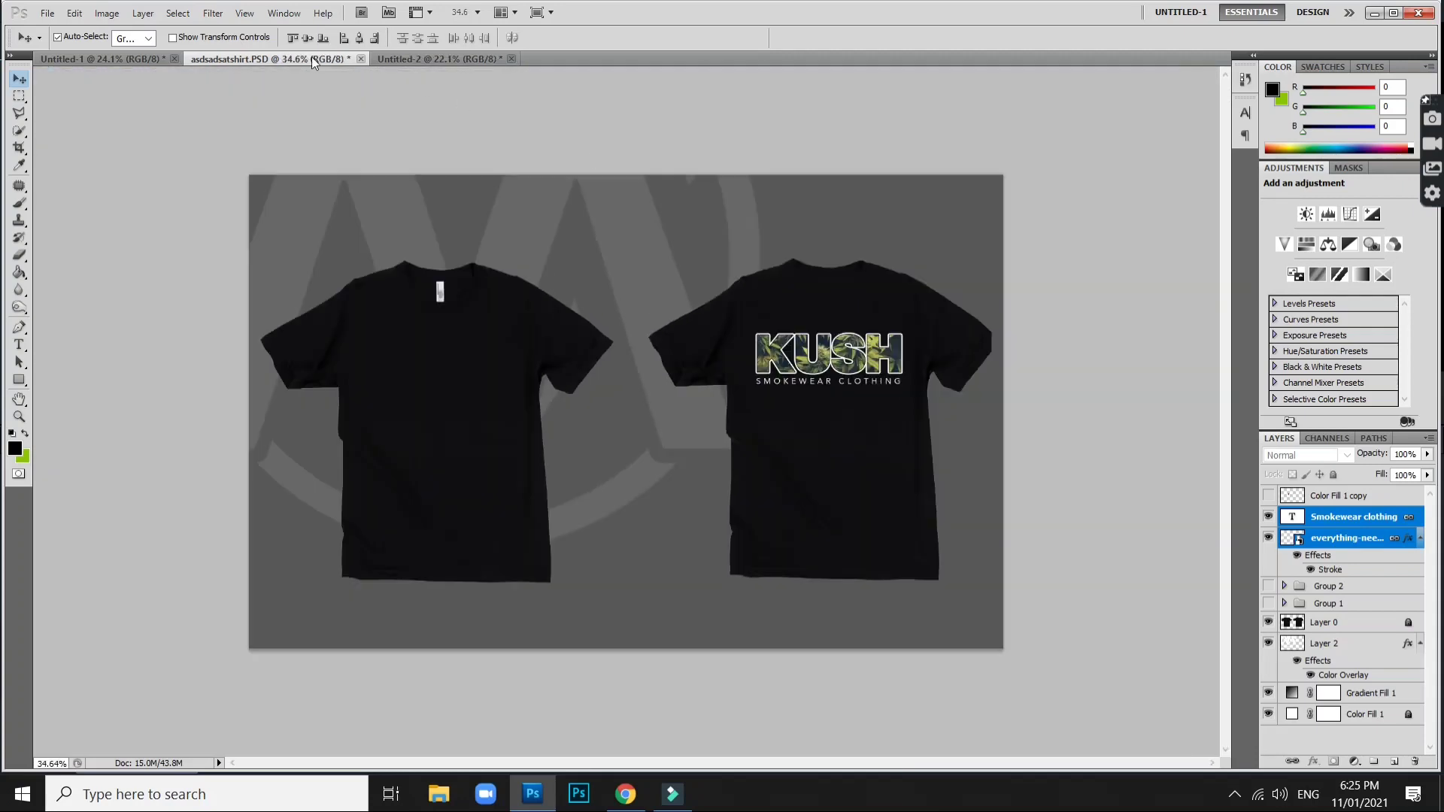
# Drag the KU SH CLOTHING logo from Untitled-2 into the shirt mockup and link its layers.
pyautogui.click(409, 59)
pyautogui.moveTo(761, 554)
pyautogui.mouseDown()
pyautogui.moveTo(609, 470)
pyautogui.moveTo(235, 62)
pyautogui.moveTo(641, 390)
pyautogui.mouseUp()
pyautogui.rightClick(1372, 527)
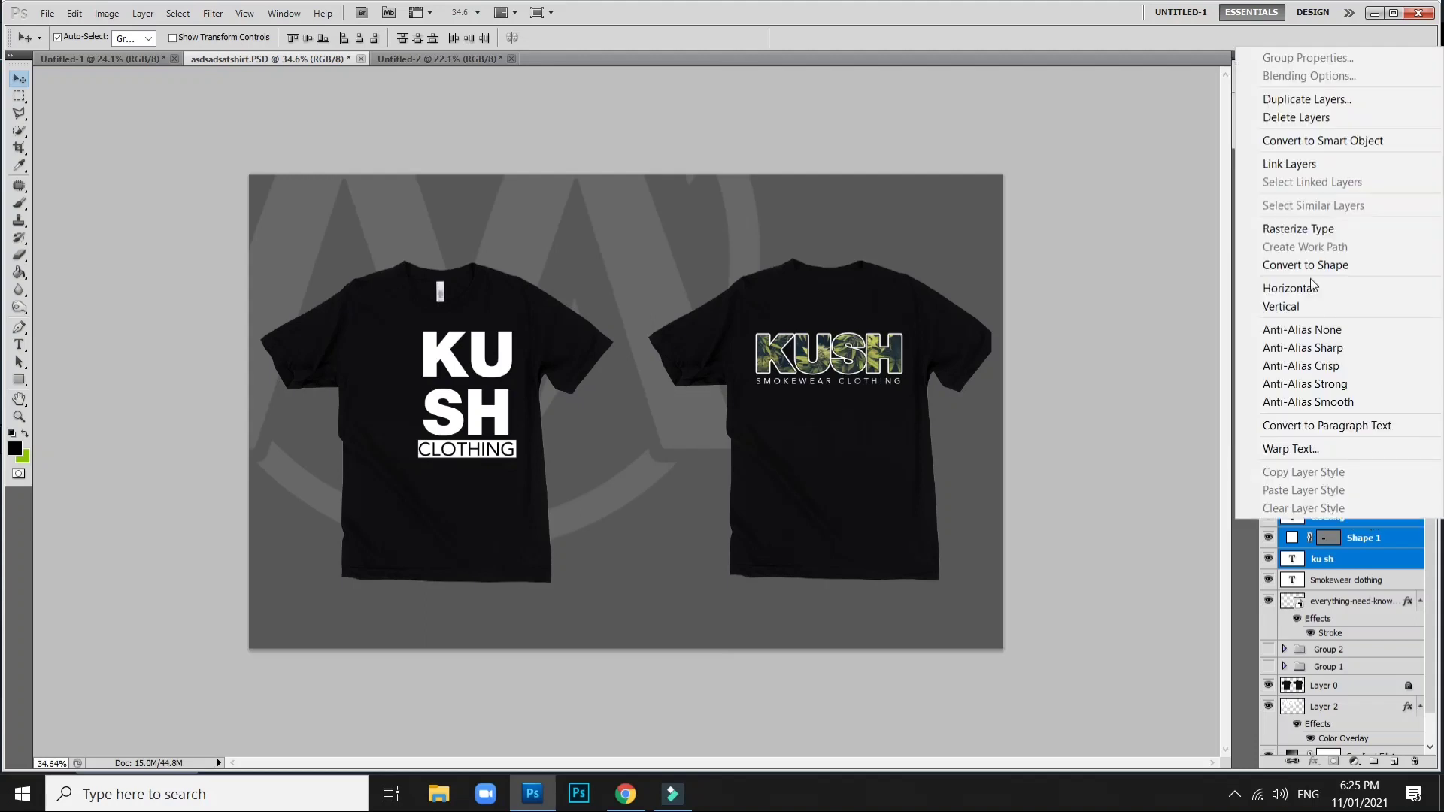
pyautogui.click(1303, 170)
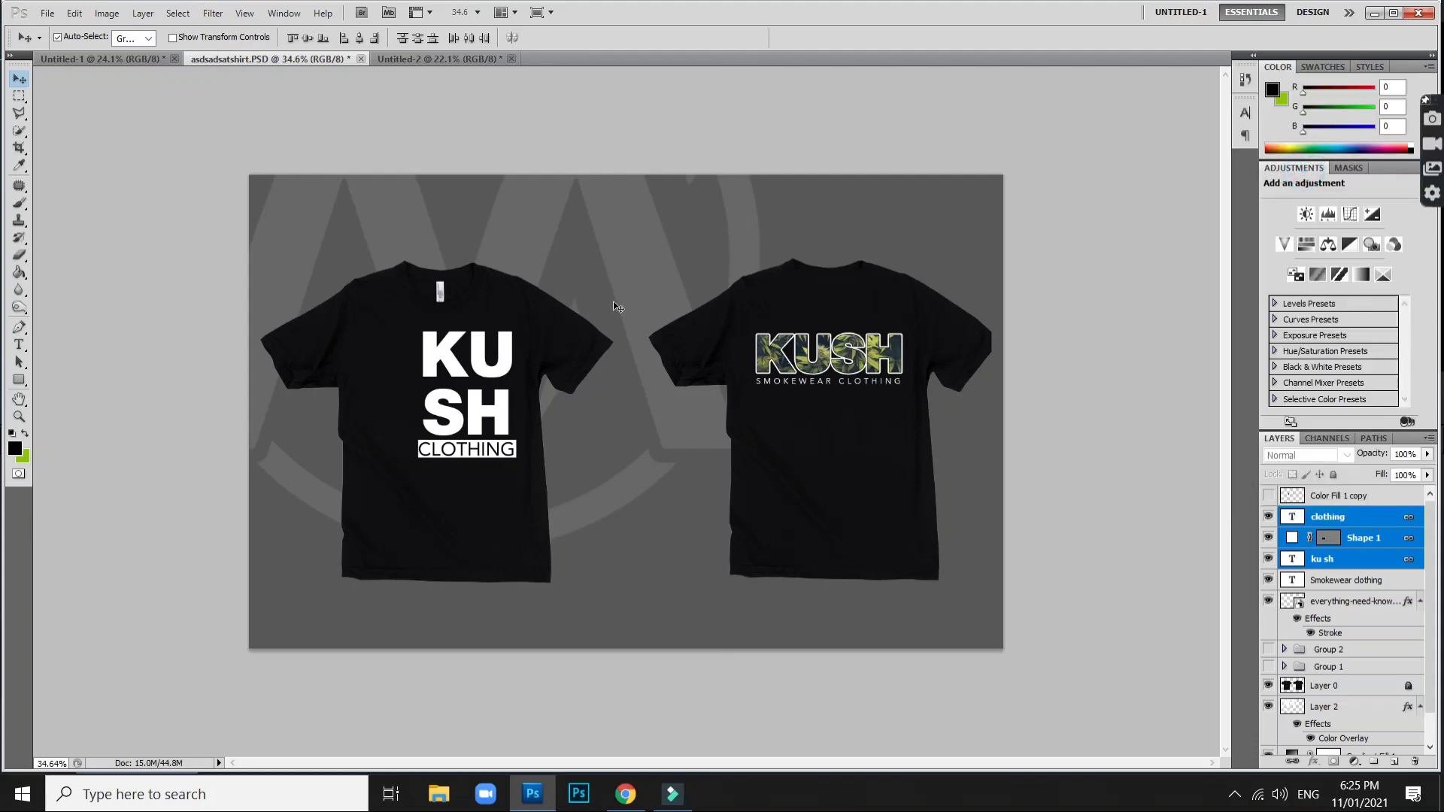
# Scale the KU SH logo to about 31% and move it up on the left shirt.
pyautogui.hotkey('ctrl', 't')
pyautogui.moveTo(419, 332); pyautogui.dragTo(487, 414)
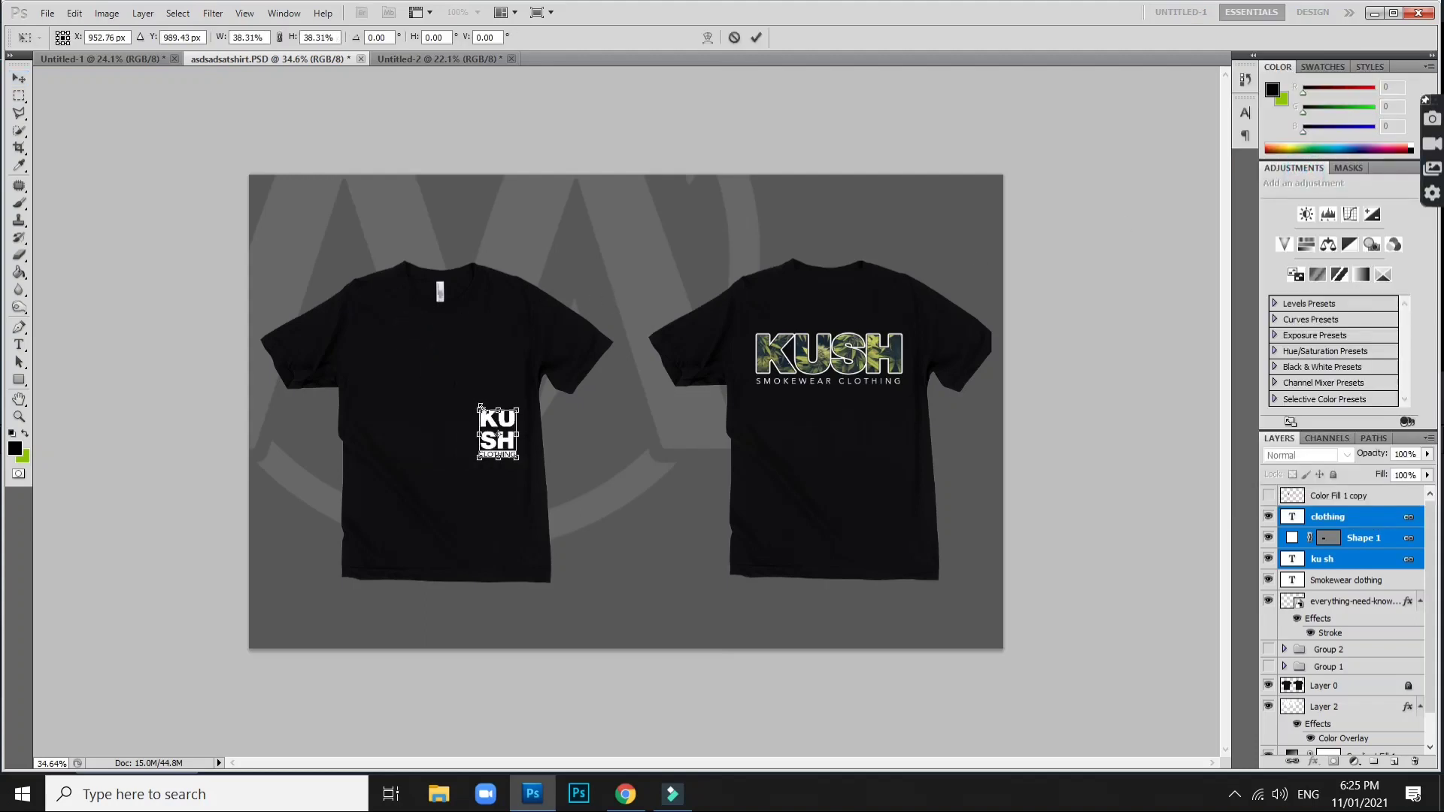
pyautogui.press('Return')
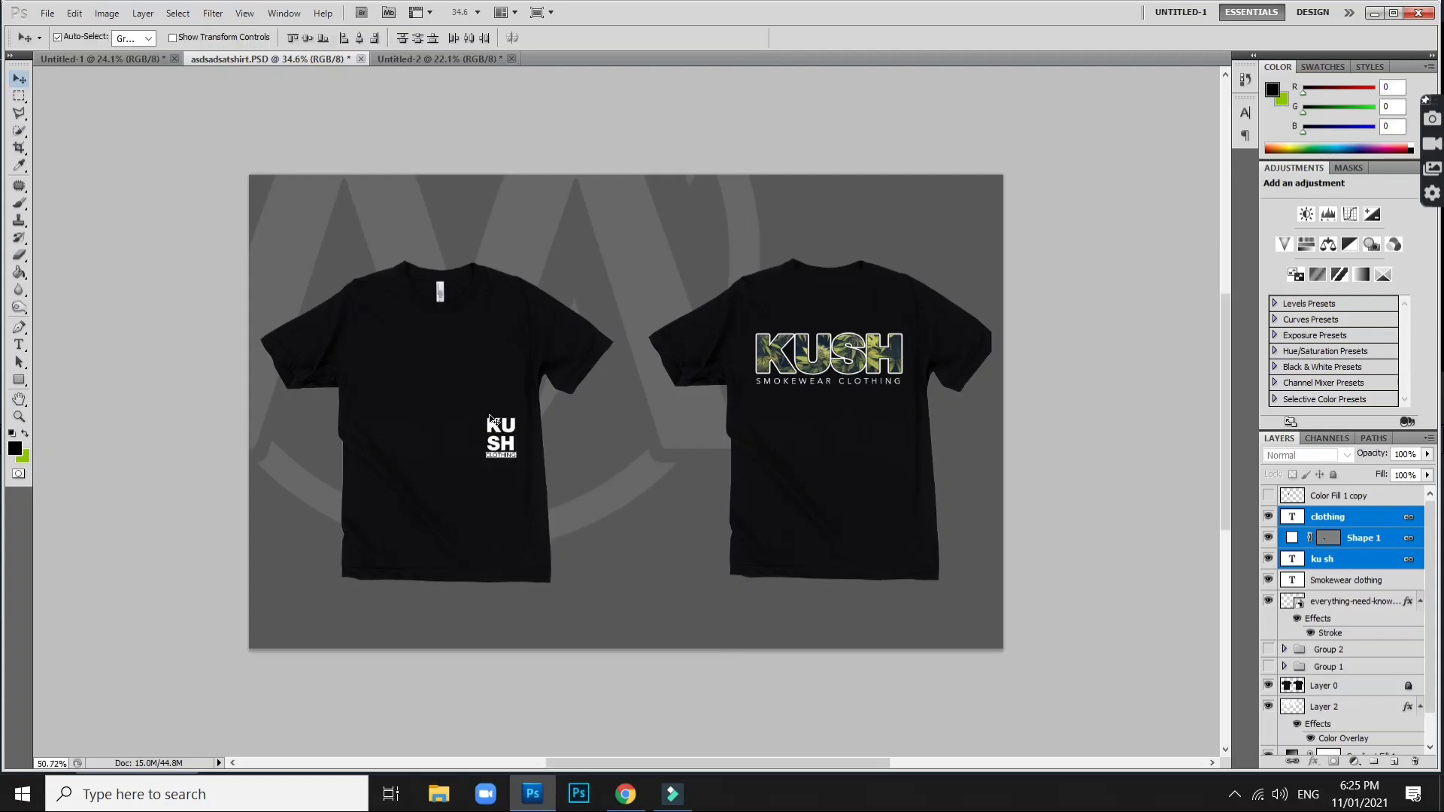
pyautogui.hotkey('ctrl', '+')
pyautogui.moveTo(461, 436); pyautogui.dragTo(468, 356)
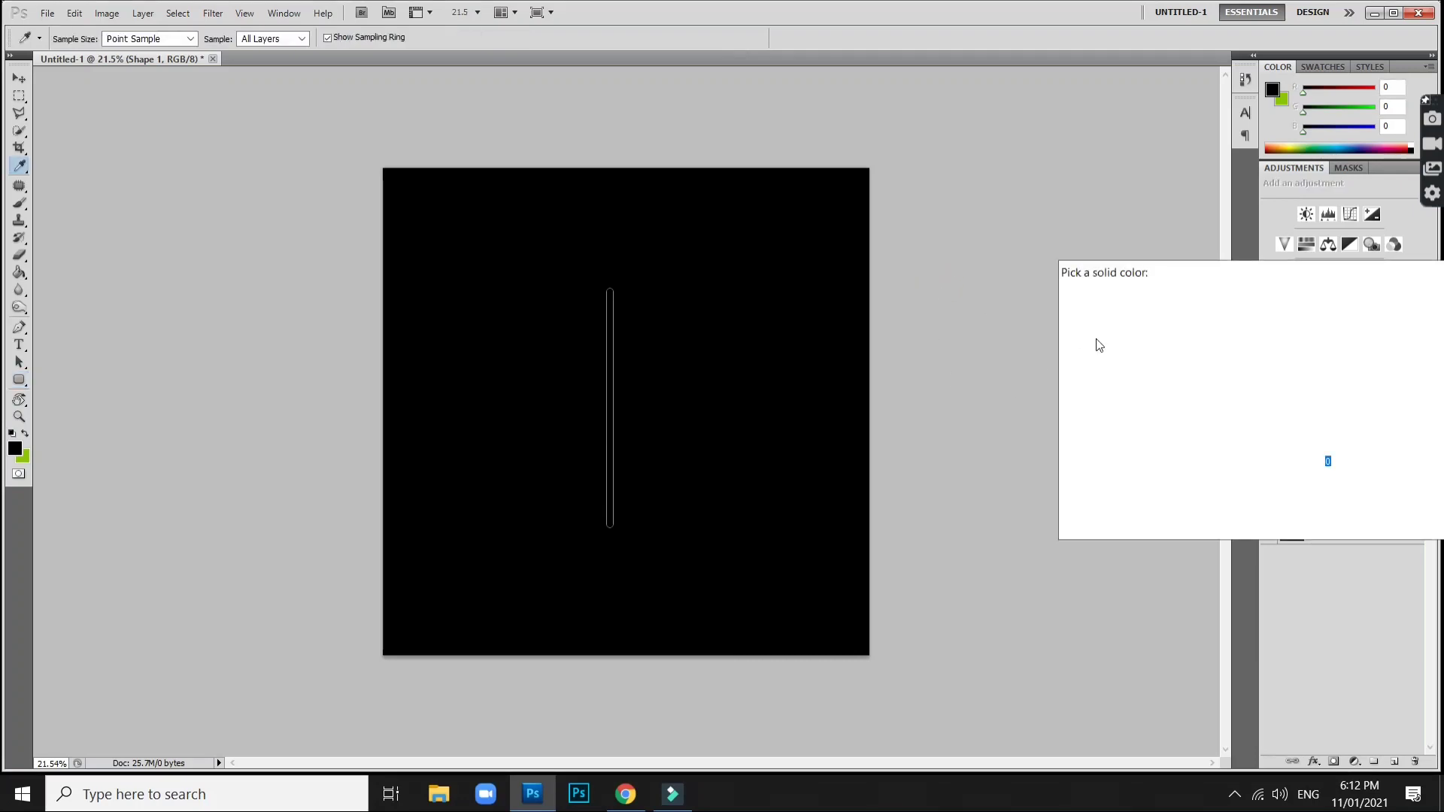
# Set the vertical line's fill colour to solid white.
pyautogui.moveTo(1115, 335); pyautogui.dragTo(1068, 309)
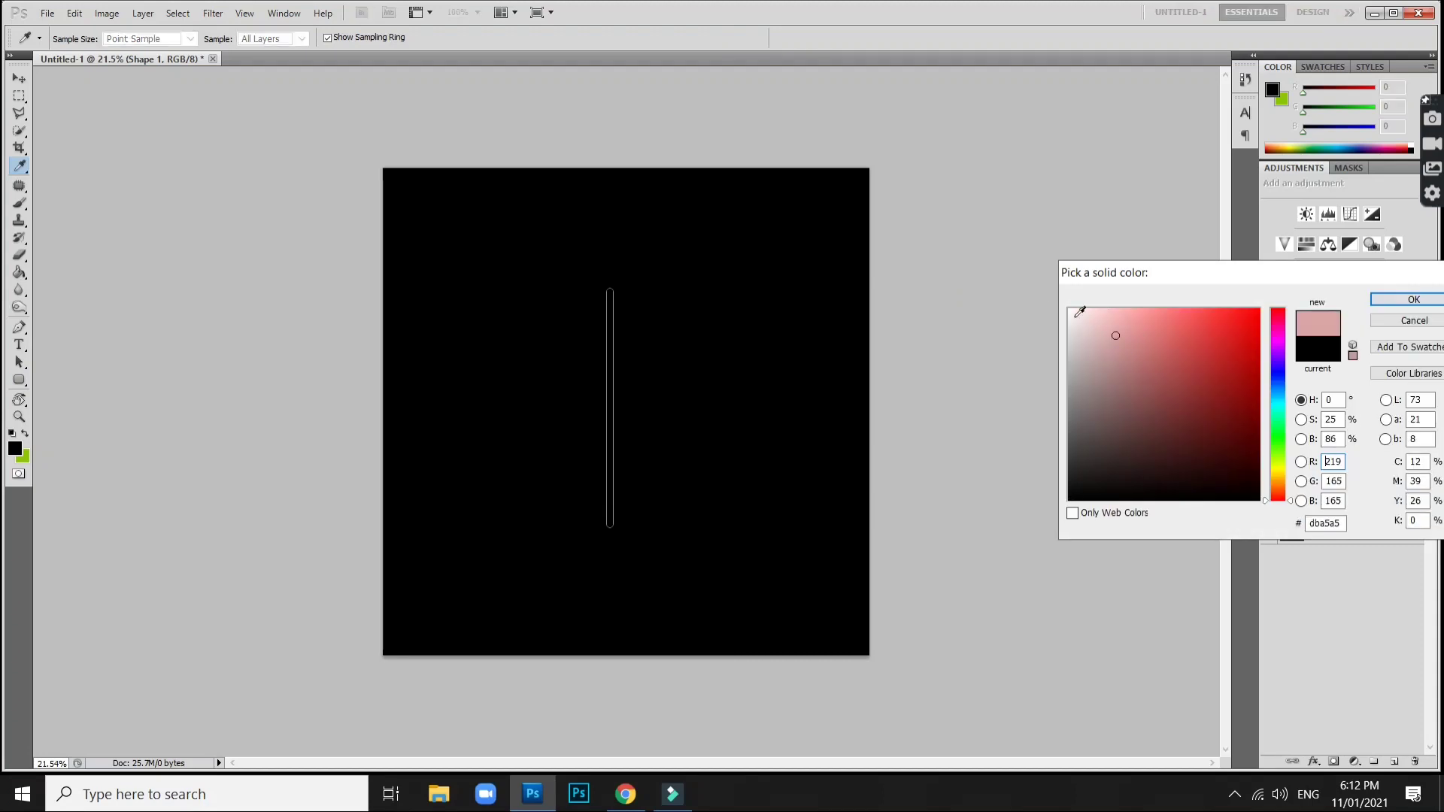
pyautogui.click(1411, 301)
# Rotate the white Shape 1 line about 43° into a lower-left to upper-right diagonal.
pyautogui.press('v')
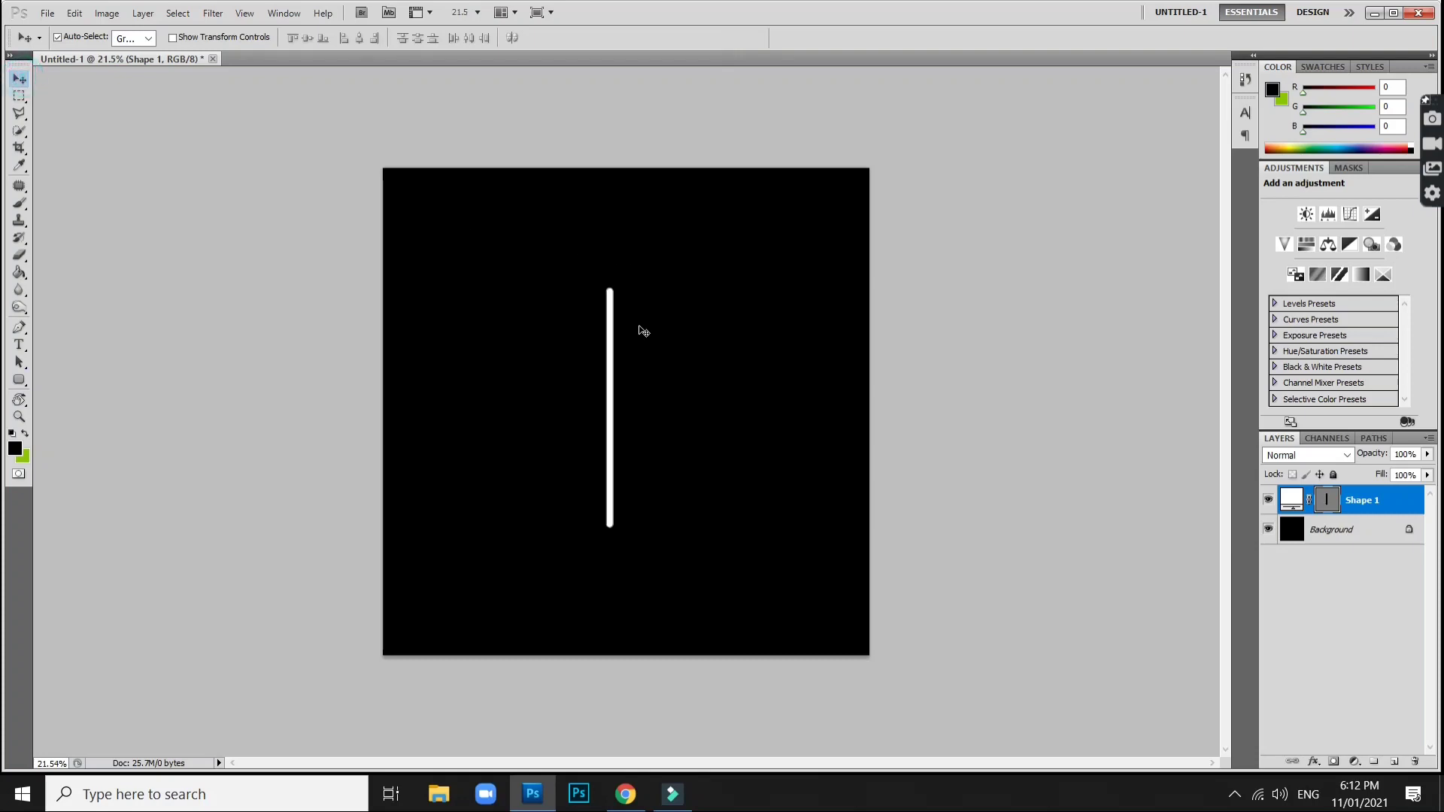
pyautogui.click(614, 329)
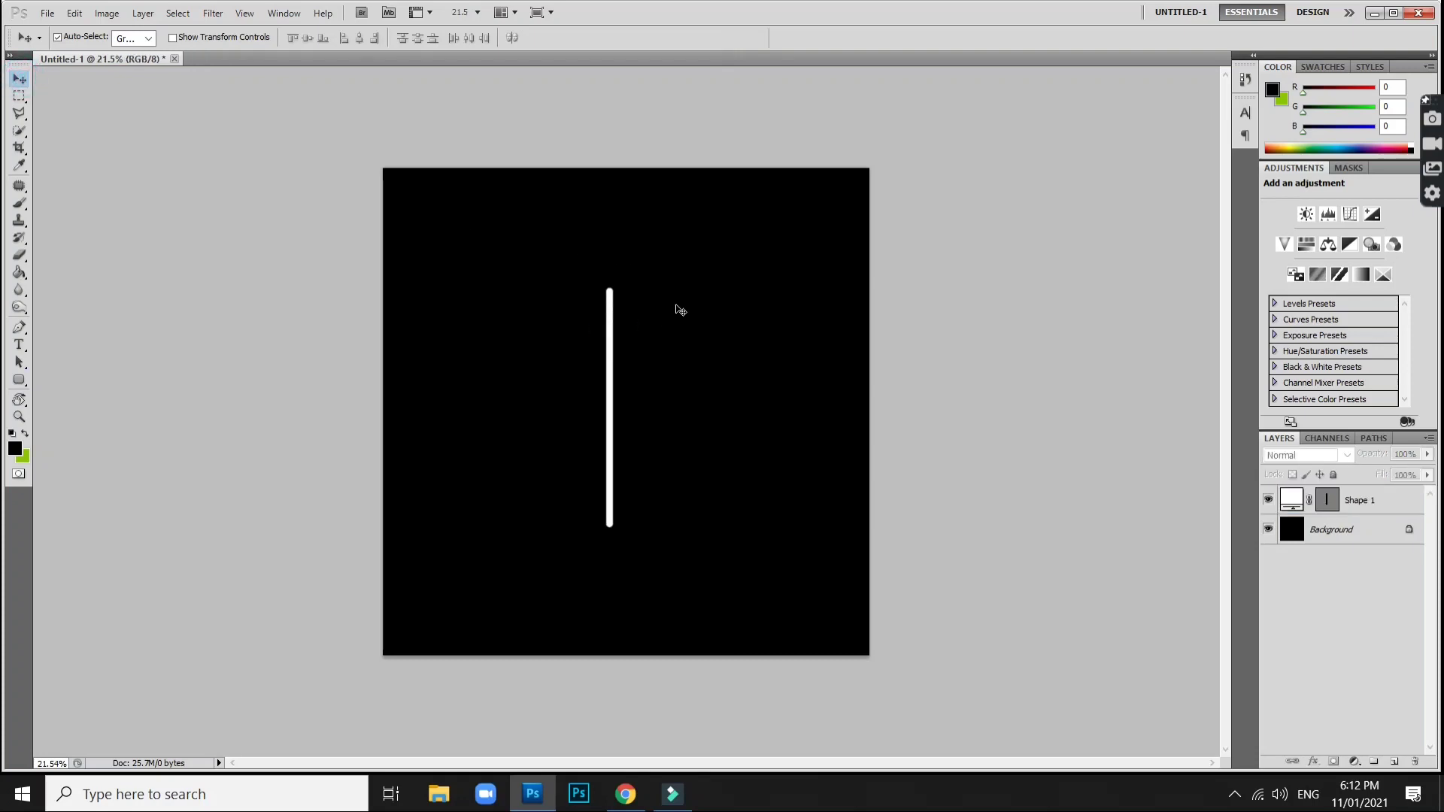
pyautogui.click(612, 309)
pyautogui.hotkey('ctrl', 't')
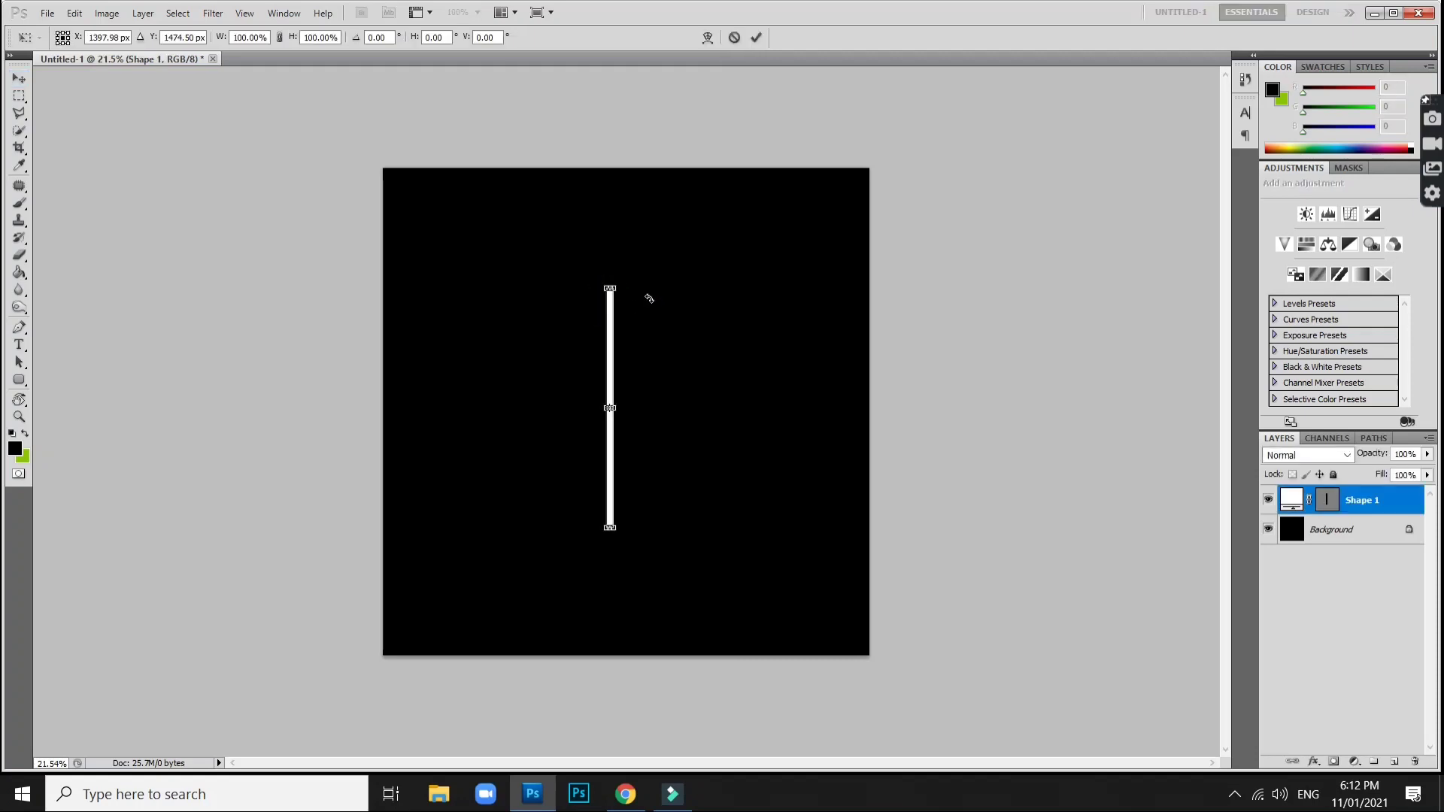
pyautogui.moveTo(681, 315); pyautogui.dragTo(715, 351)
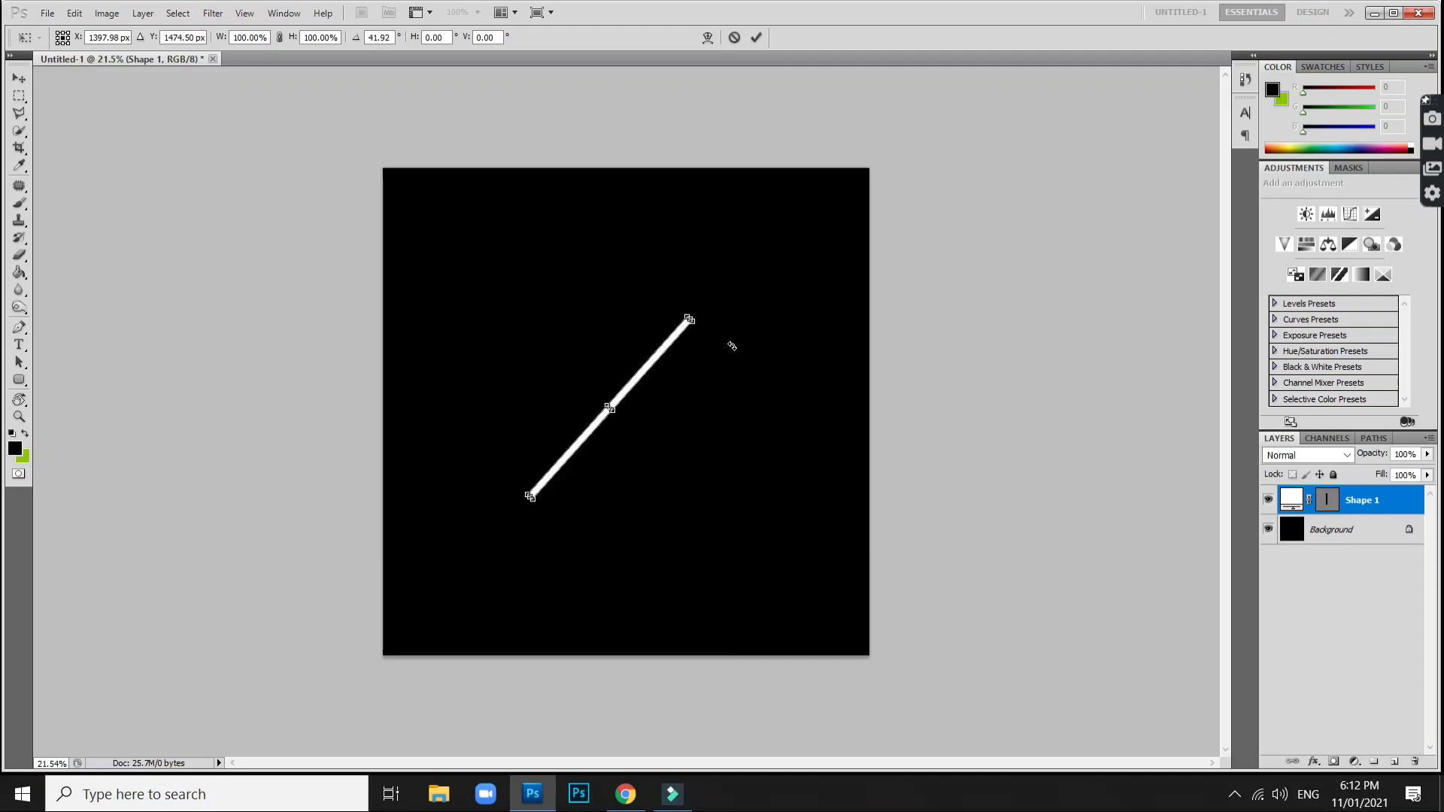
pyautogui.moveTo(733, 358); pyautogui.dragTo(688, 360)
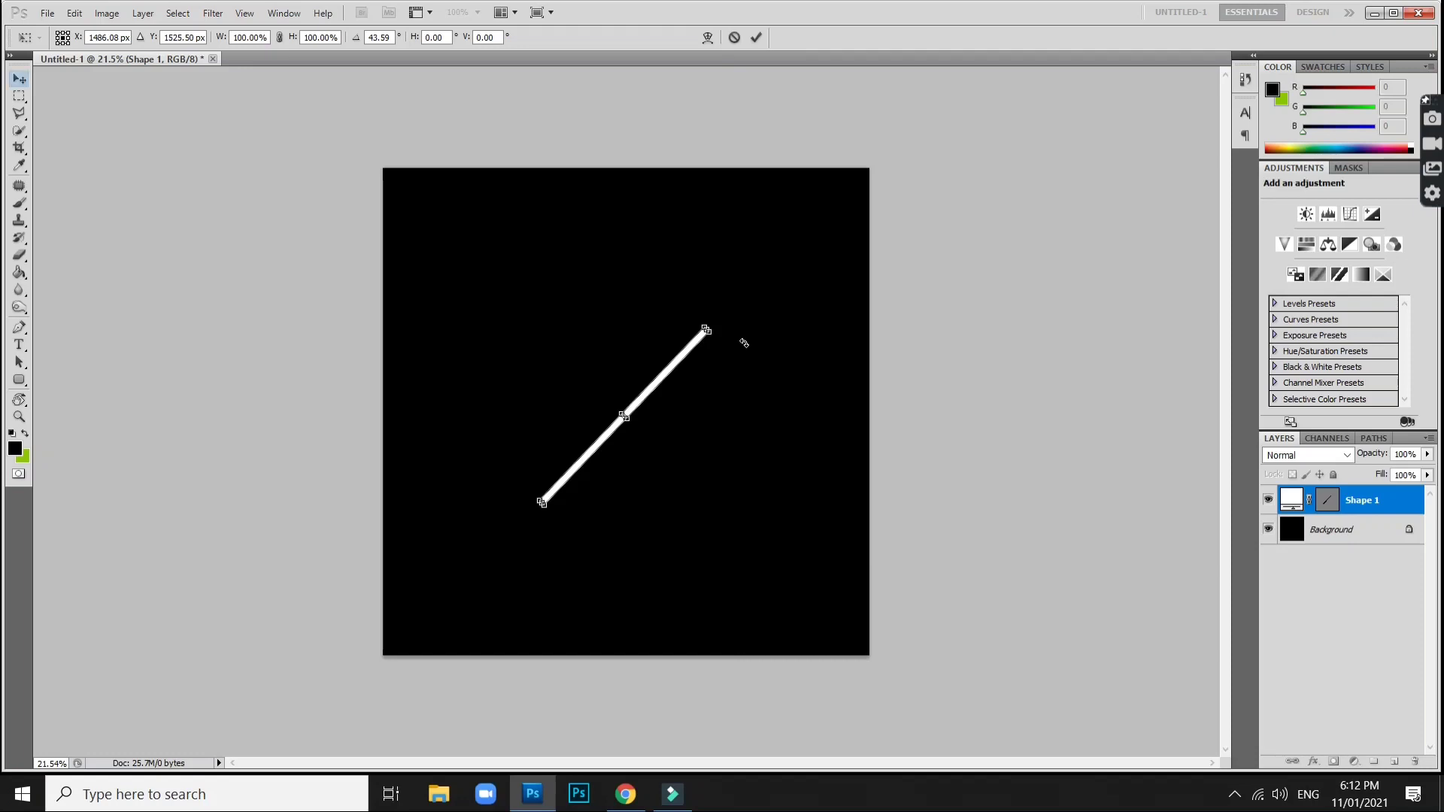
pyautogui.press('Return')
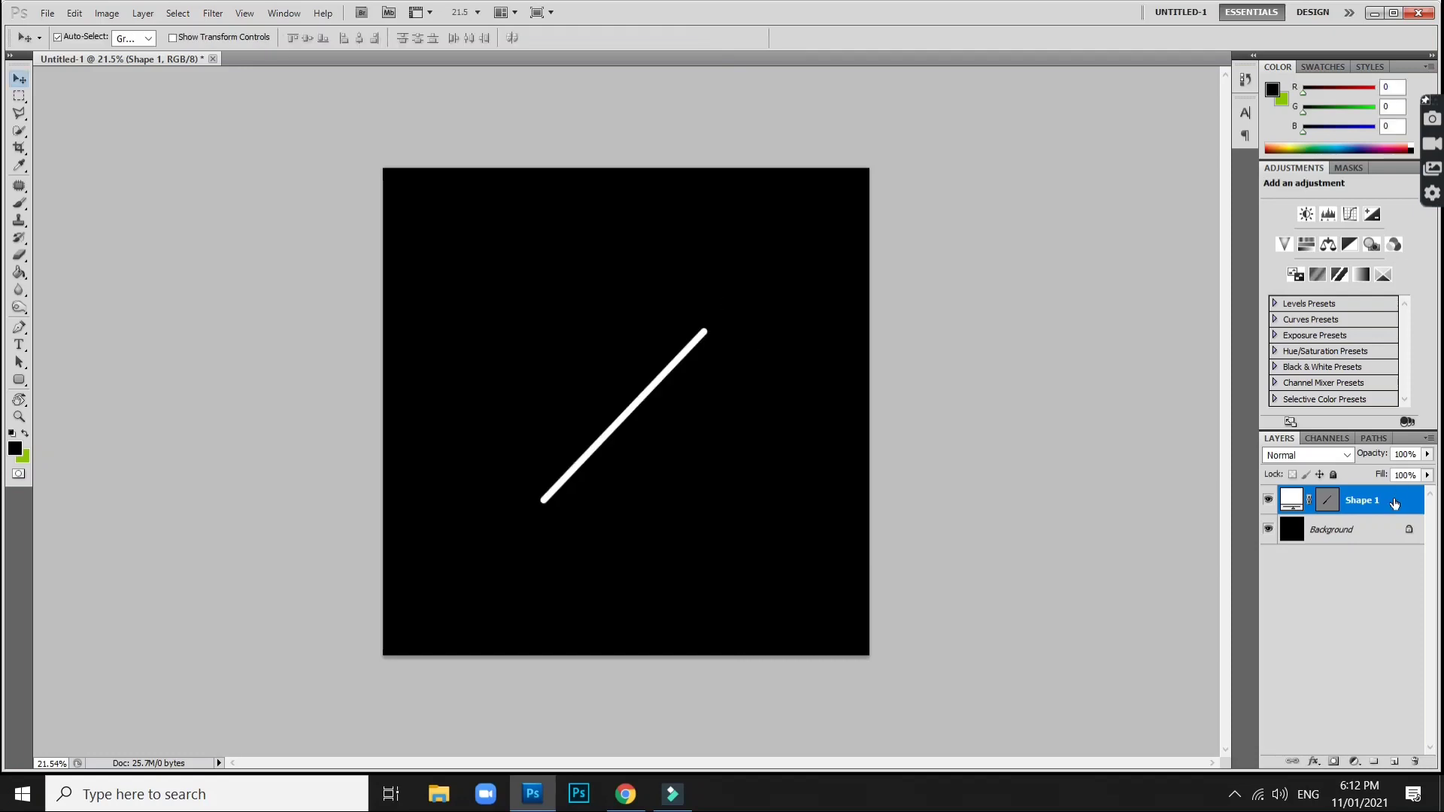
pyautogui.rightClick(1394, 503)
# Duplicate the line as Shape 1 copy and flip the copy horizontally to form an X.
pyautogui.click(1295, 178)
pyautogui.click(851, 246)
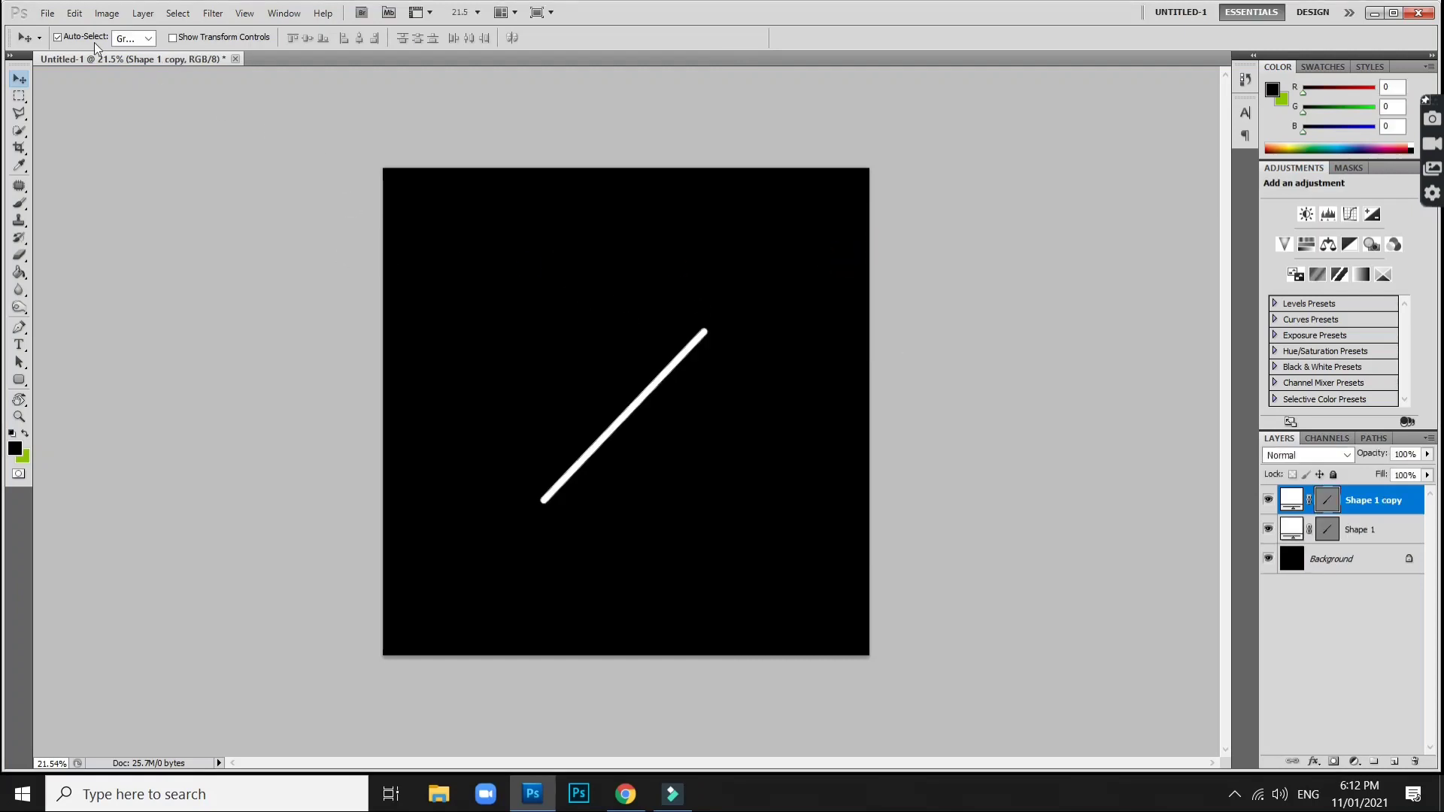
pyautogui.click(75, 14)
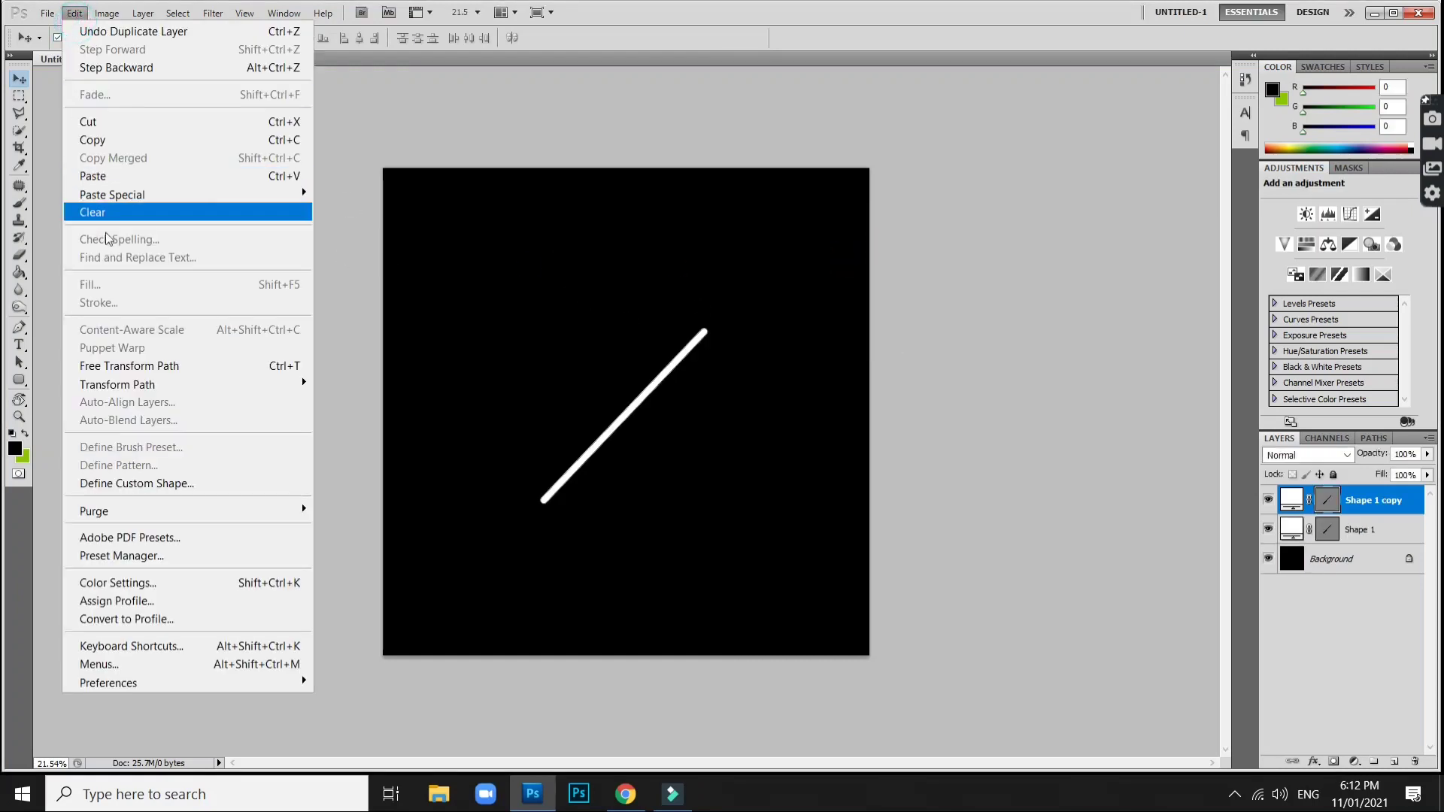
pyautogui.click(184, 368)
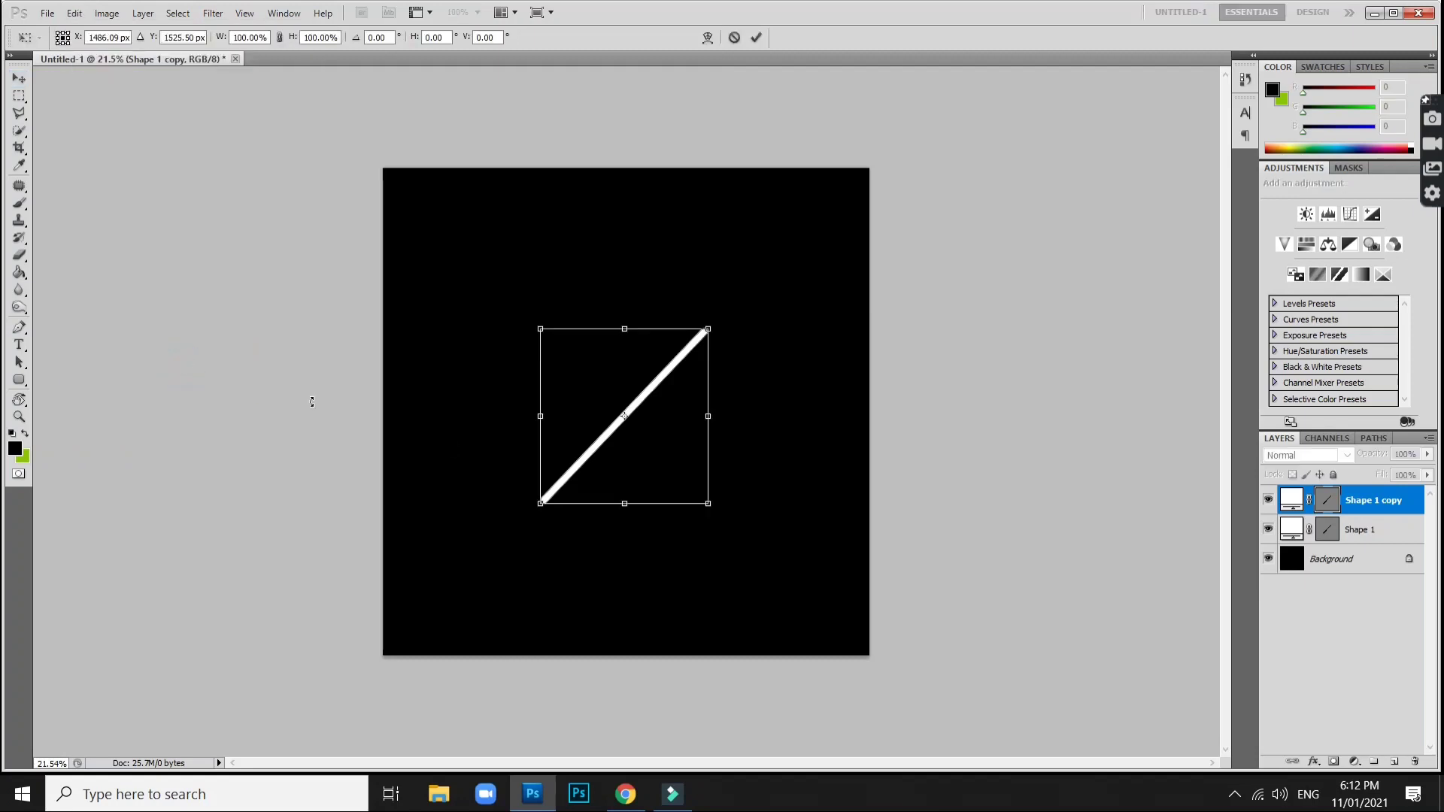
pyautogui.rightClick(605, 398)
pyautogui.click(696, 626)
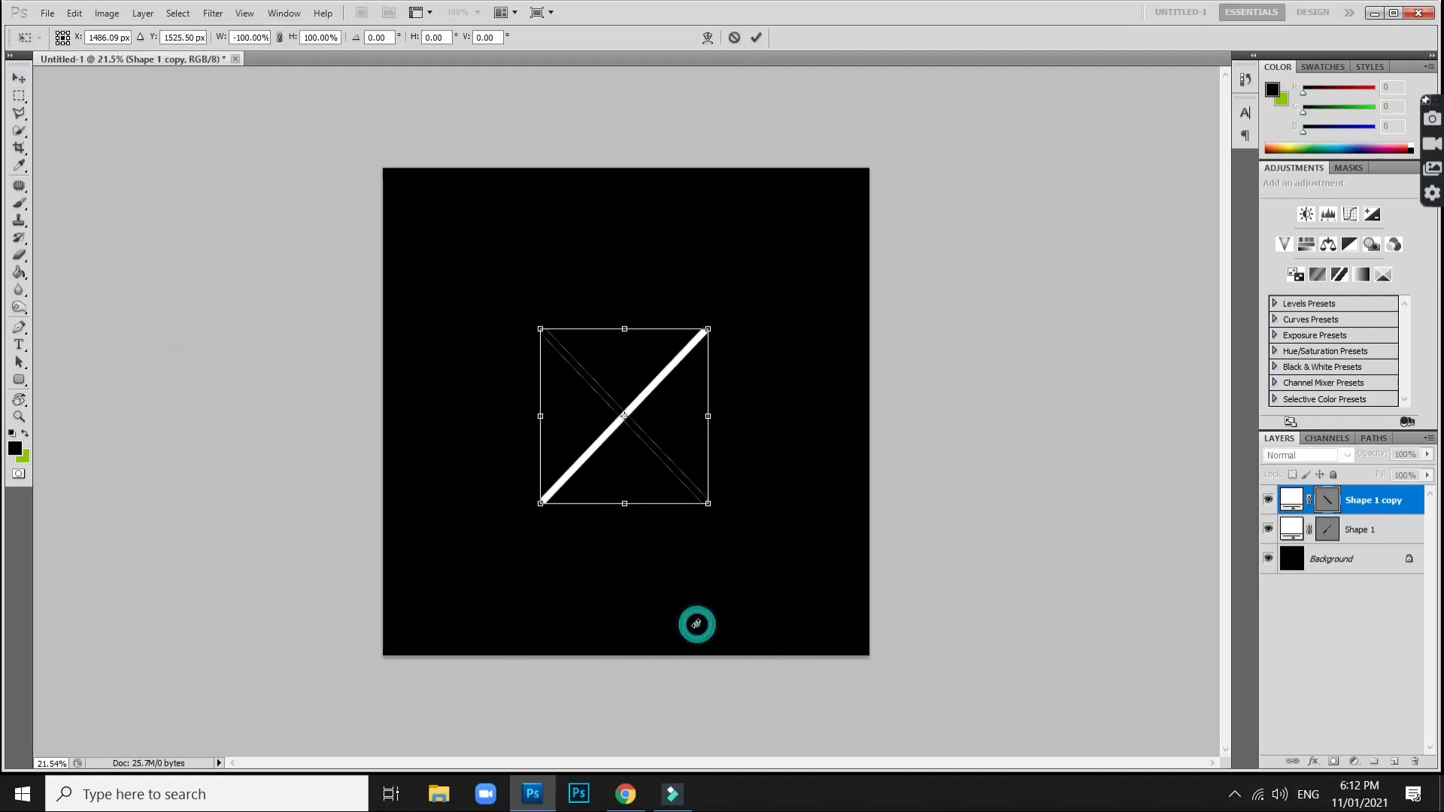
pyautogui.press('Return')
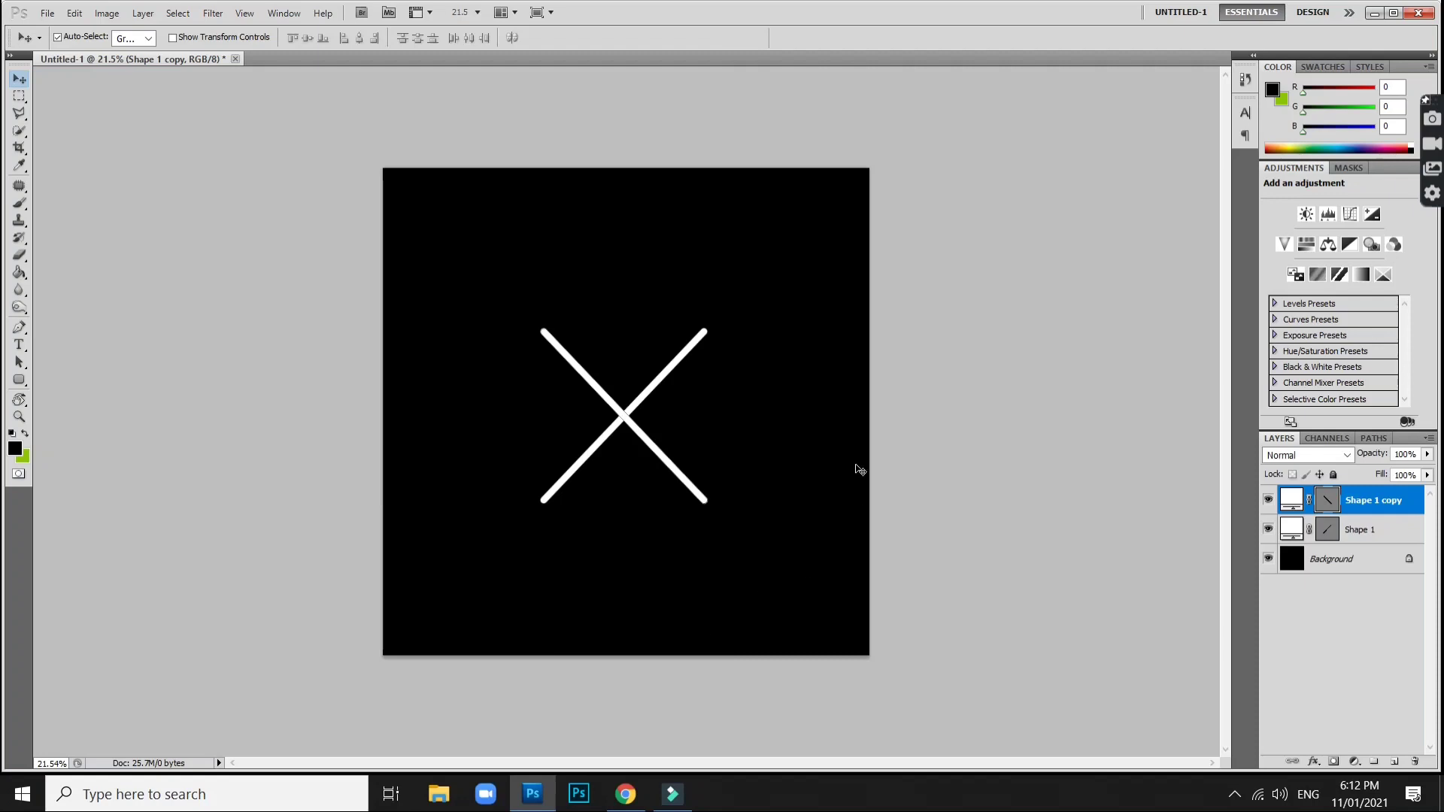
pyautogui.click(855, 465)
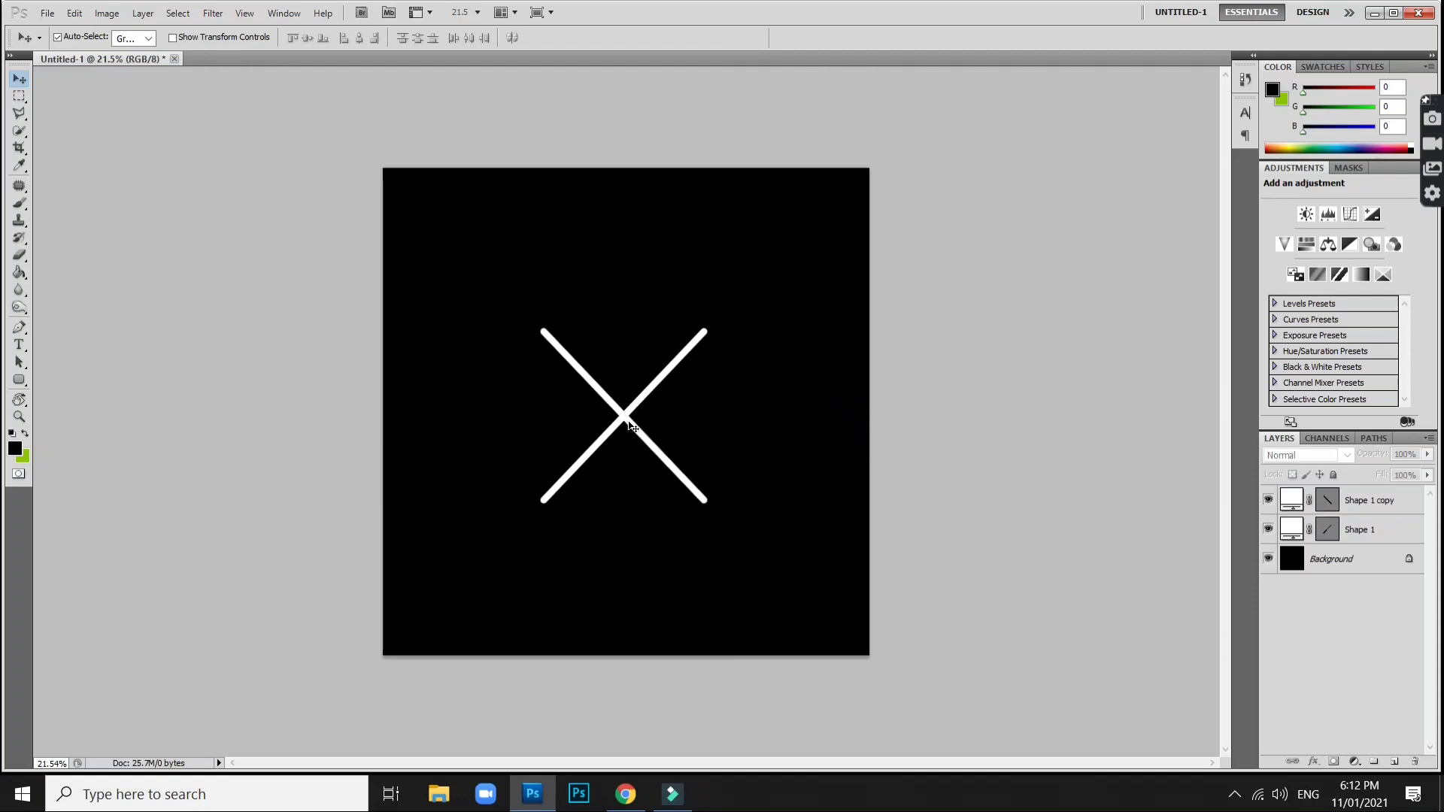
# Add a letter M in the College Block font left of the X.
pyautogui.click(21, 346)
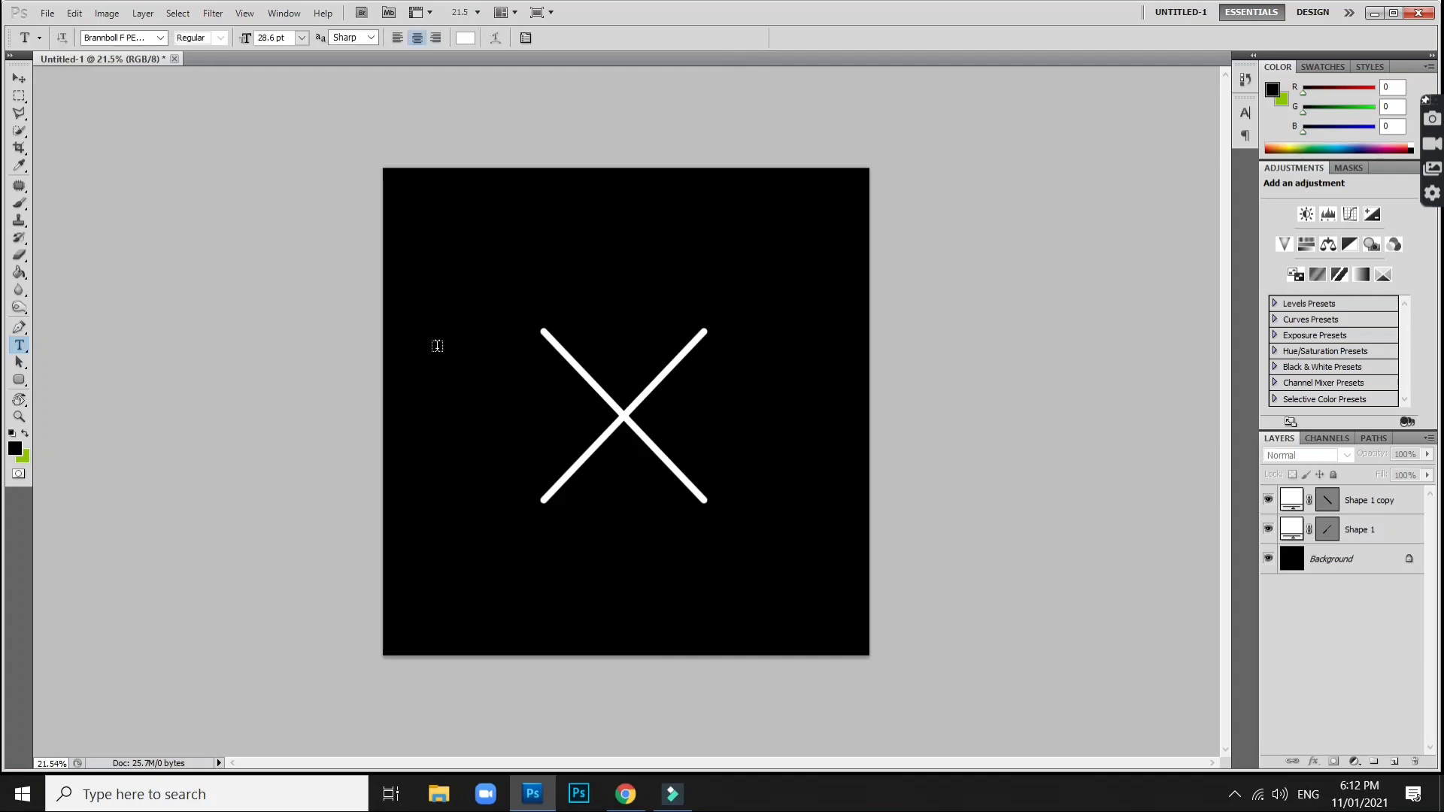
pyautogui.click(451, 394)
pyautogui.click(111, 37)
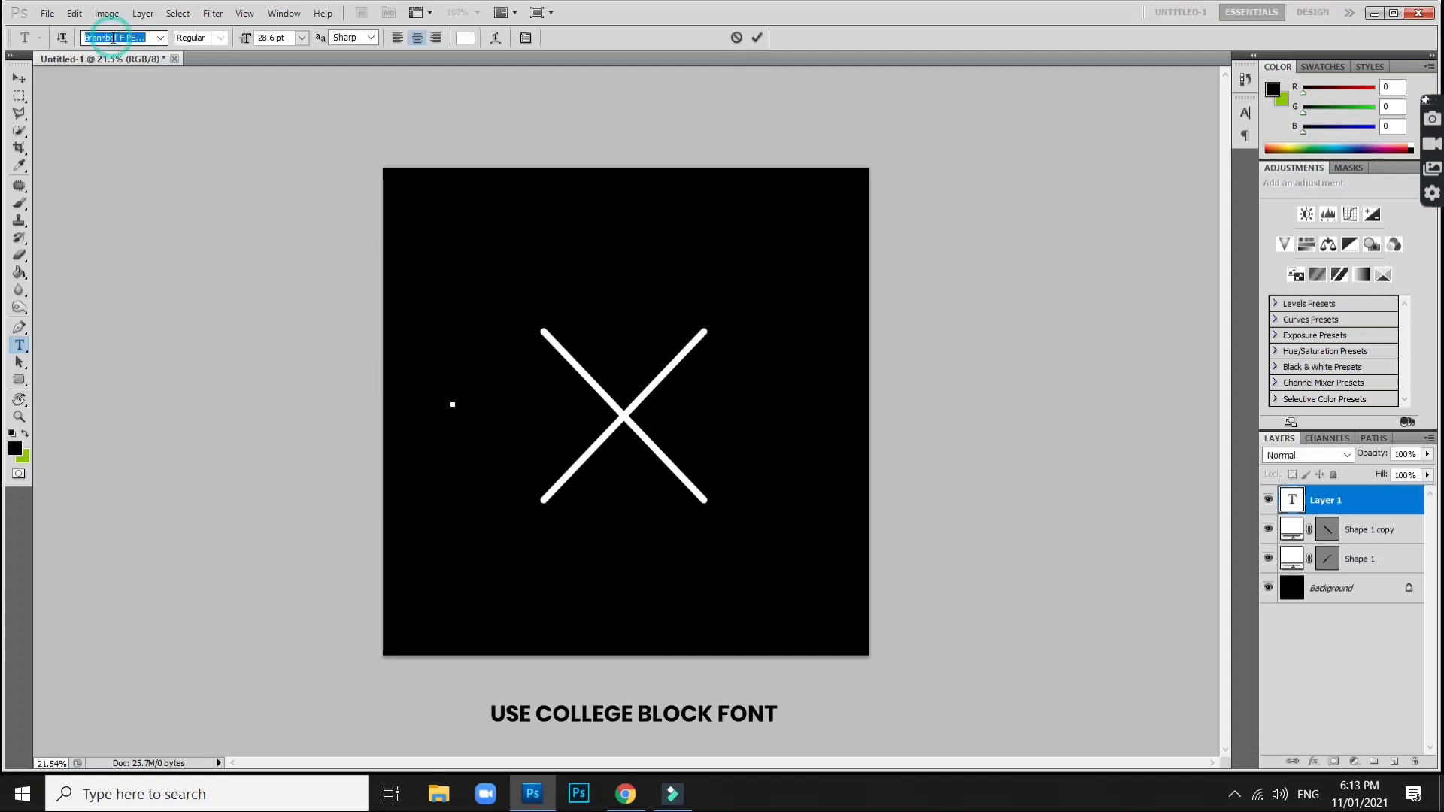
pyautogui.write('College Block')
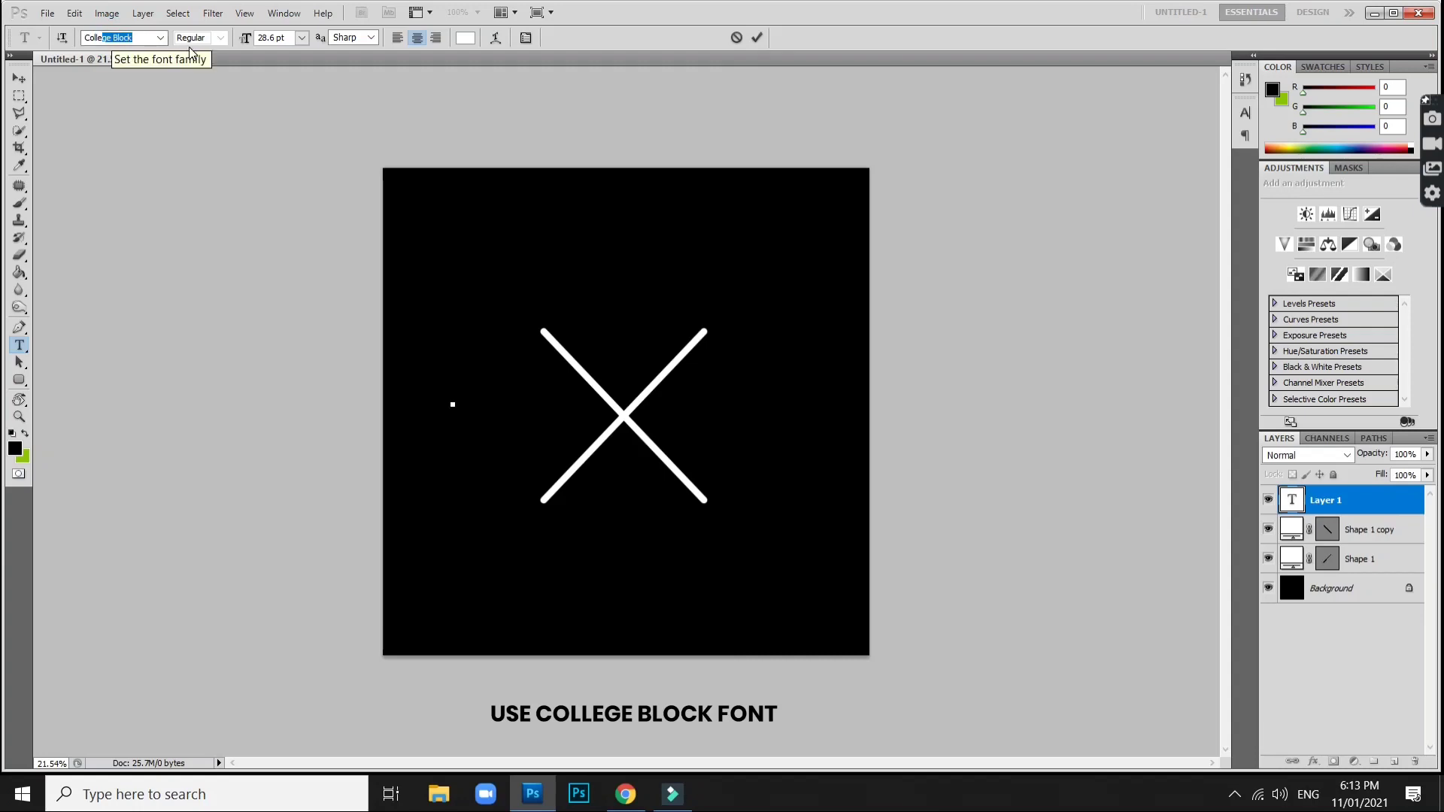
pyautogui.press('Return')
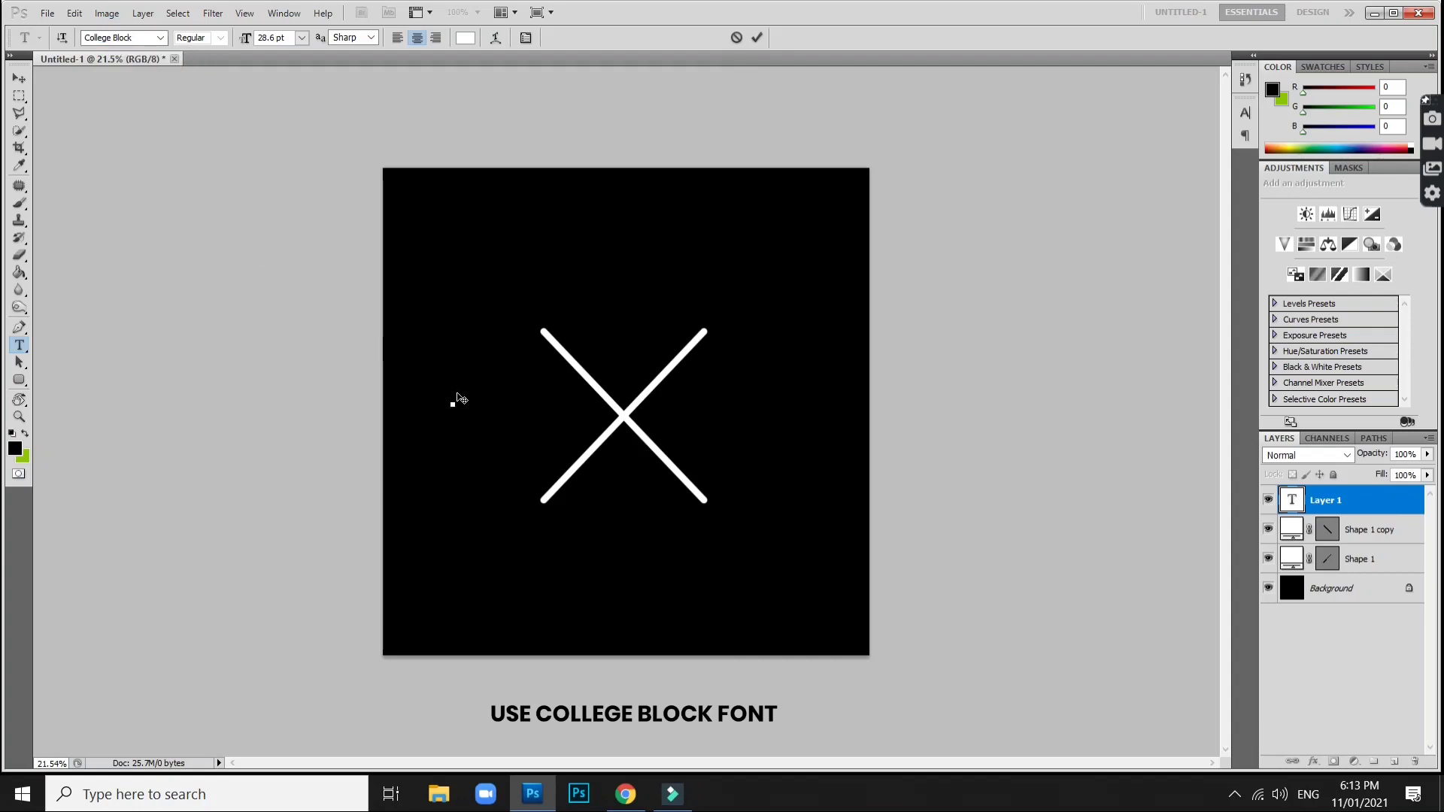
pyautogui.click(452, 400)
pyautogui.click(513, 408)
# Enlarge the M to about 150% and position it left of the X.
pyautogui.hotkey('ctrl', 't')
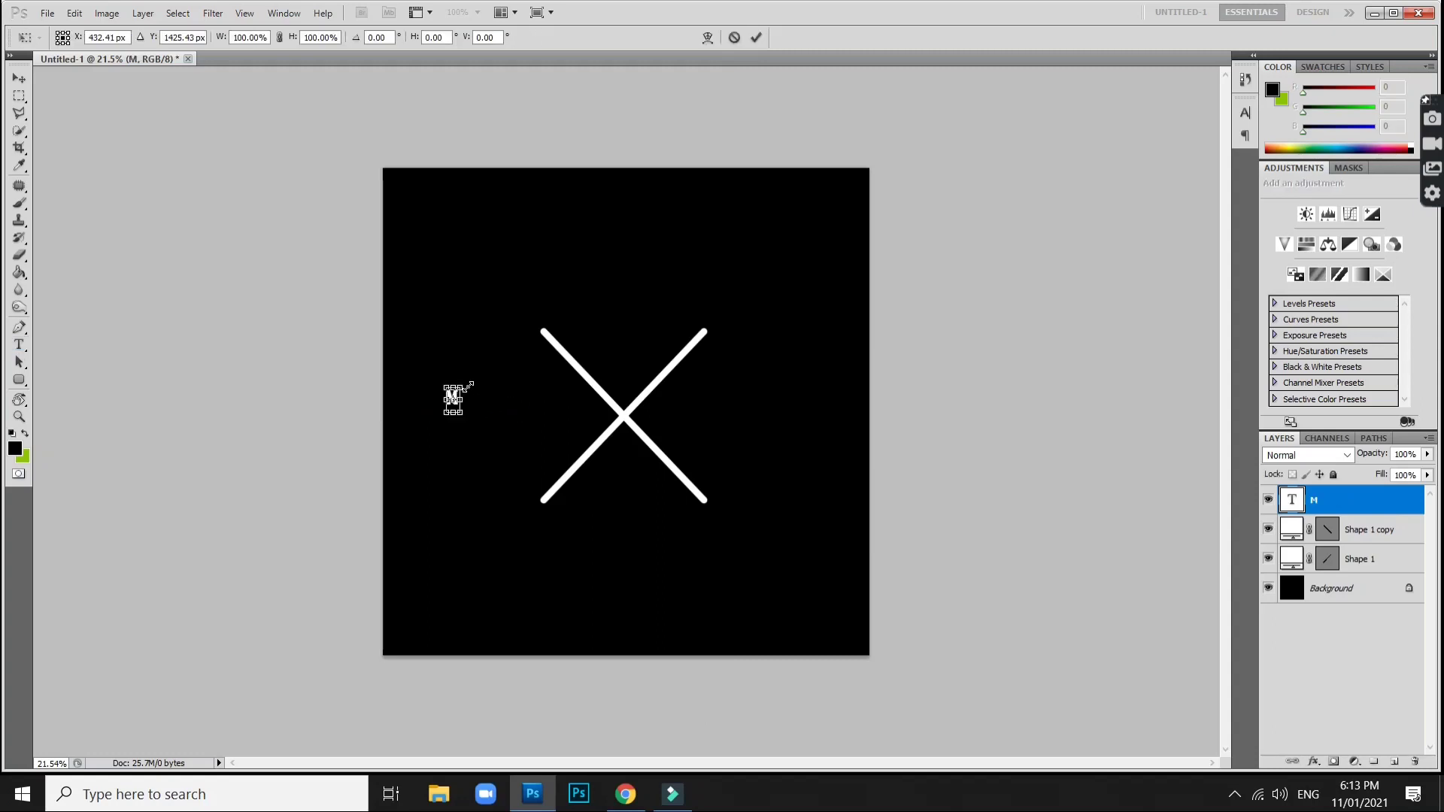
pyautogui.moveTo(466, 385); pyautogui.dragTo(471, 369)
pyautogui.press('Return')
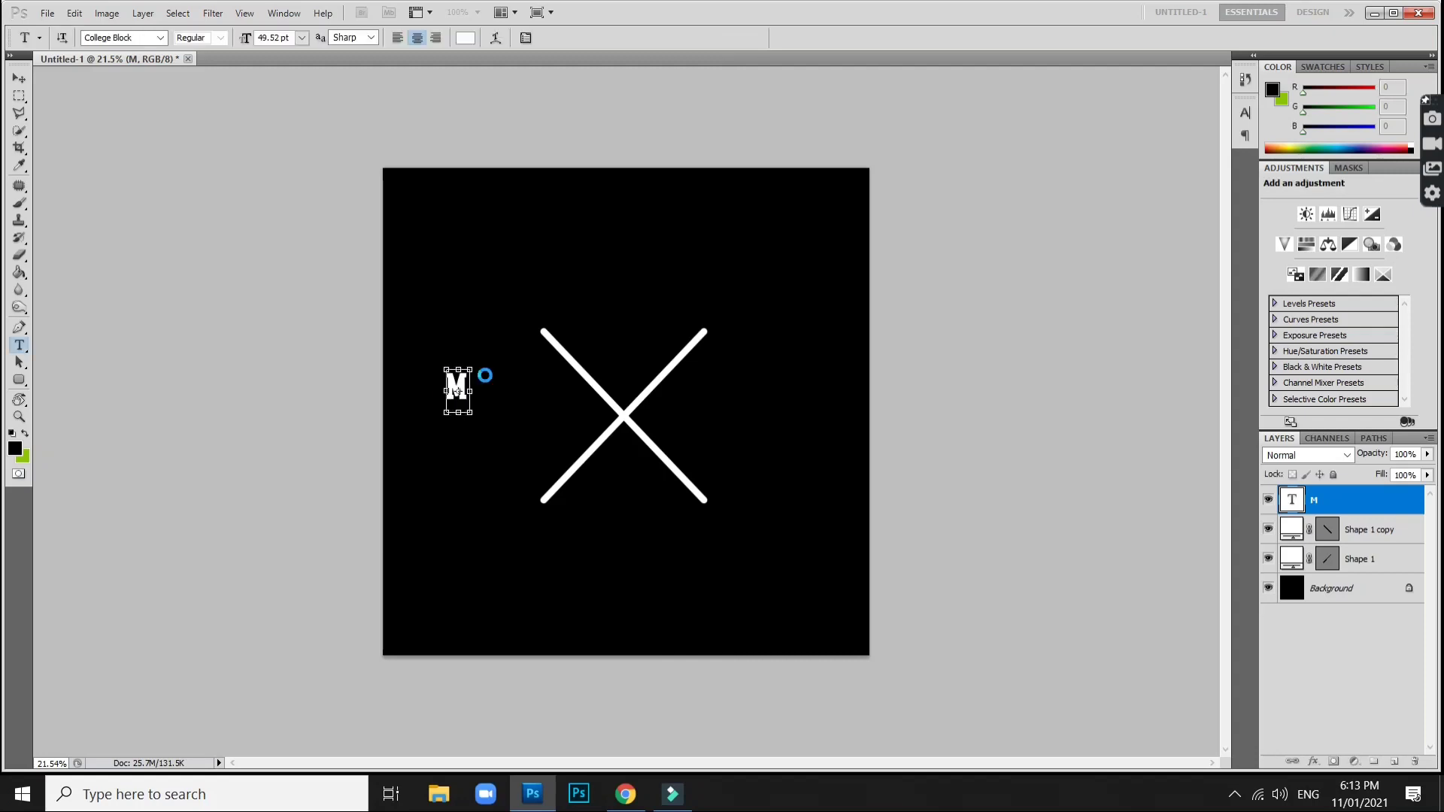
pyautogui.click(19, 78)
pyautogui.click(459, 383)
pyautogui.moveTo(497, 399)
pyautogui.mouseDown()
pyautogui.moveTo(533, 410)
pyautogui.moveTo(629, 327)
pyautogui.mouseUp()
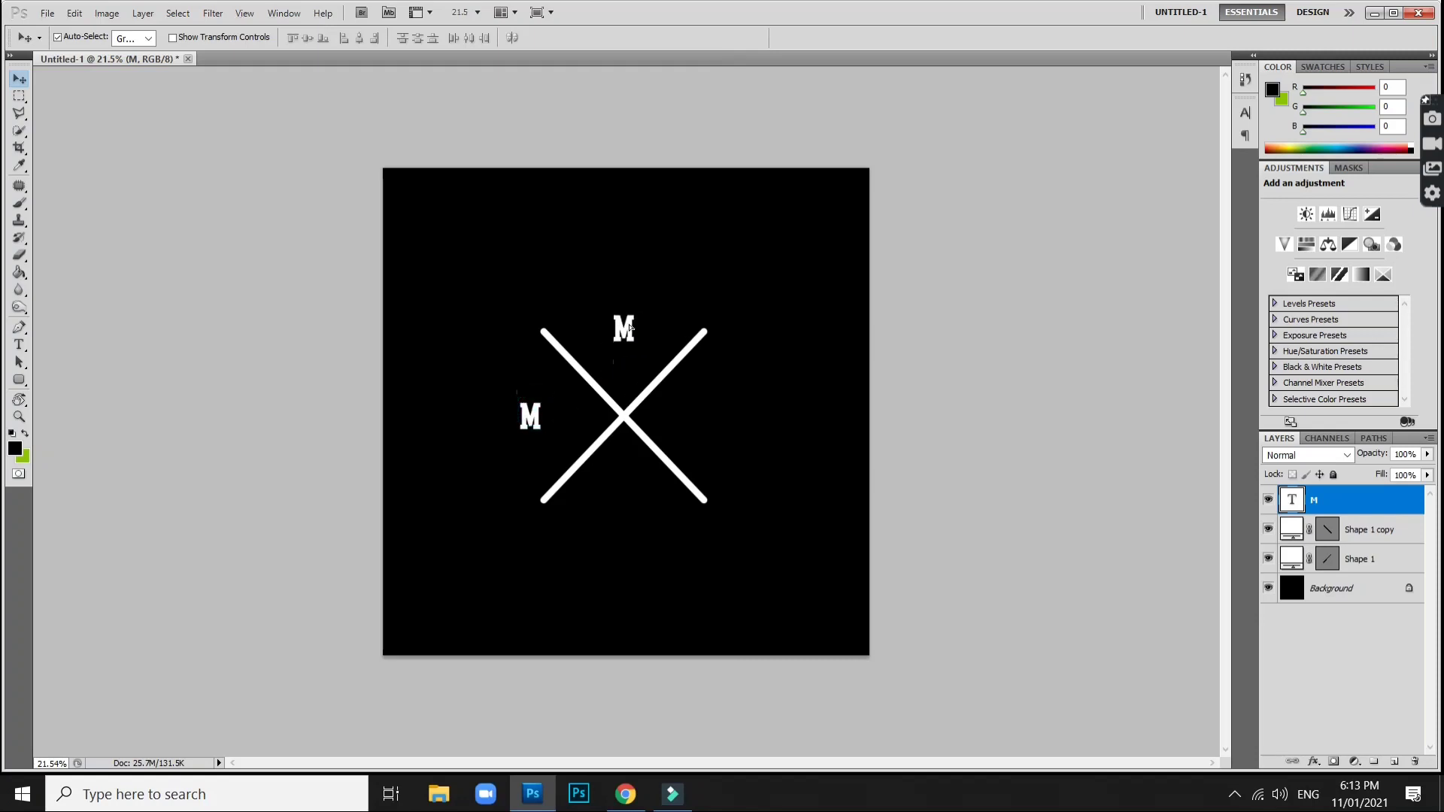
# Change the top copied letter to D and copy it to the right of the X.
pyautogui.press('t')
pyautogui.doubleClick(630, 329)
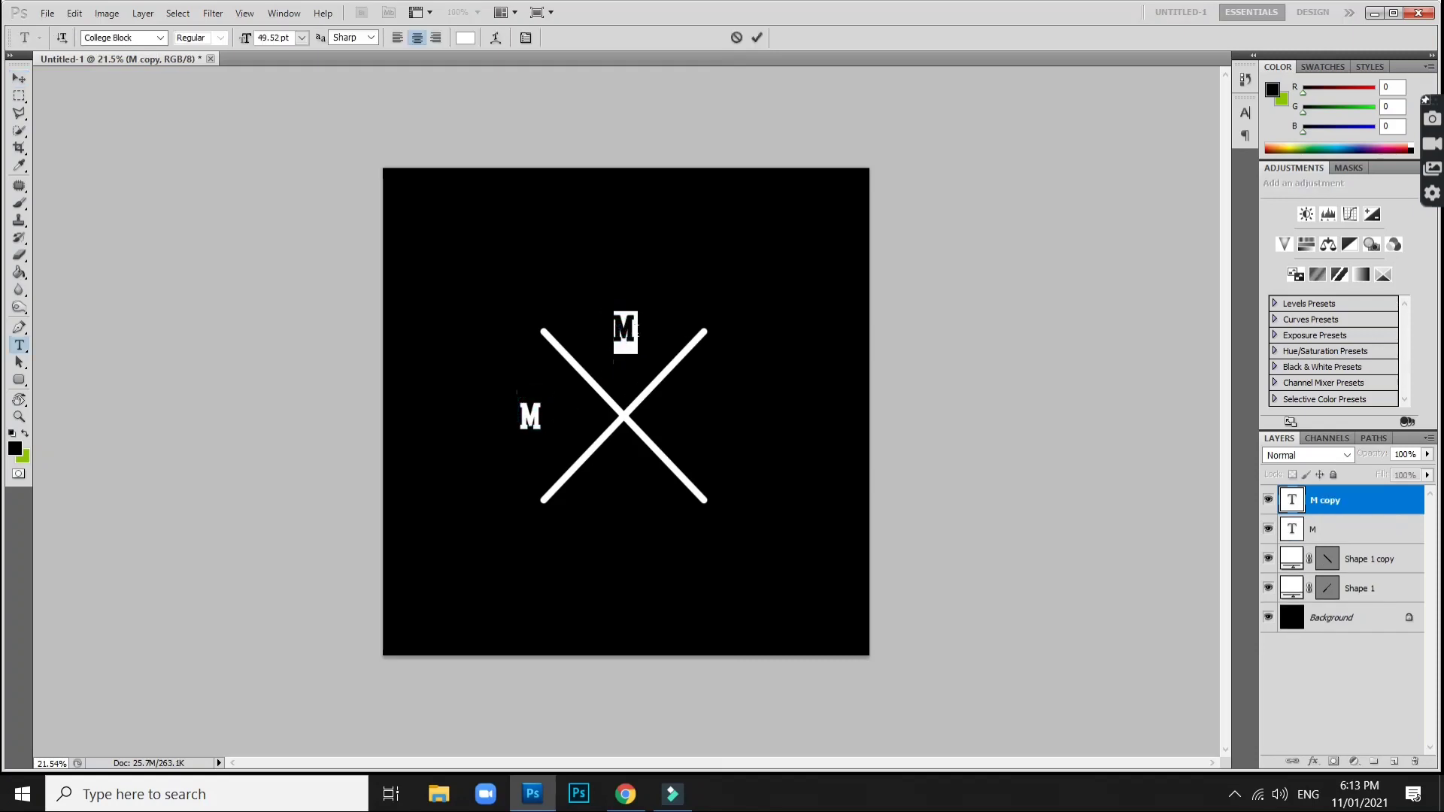
pyautogui.click(637, 330)
pyautogui.write('d')
pyautogui.hotkey('ctrl', 'Return')
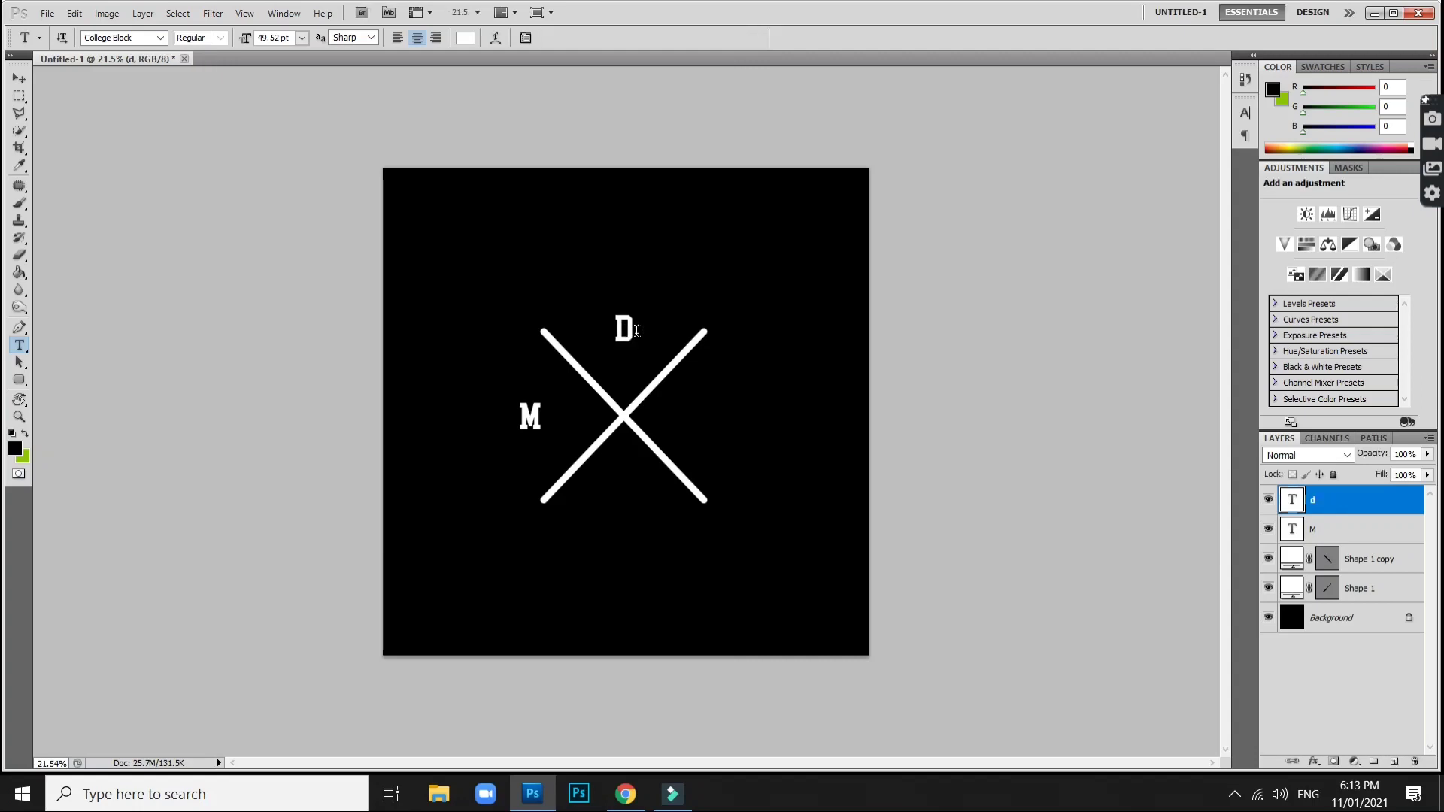
pyautogui.press('v')
pyautogui.moveTo(631, 332); pyautogui.dragTo(711, 419)
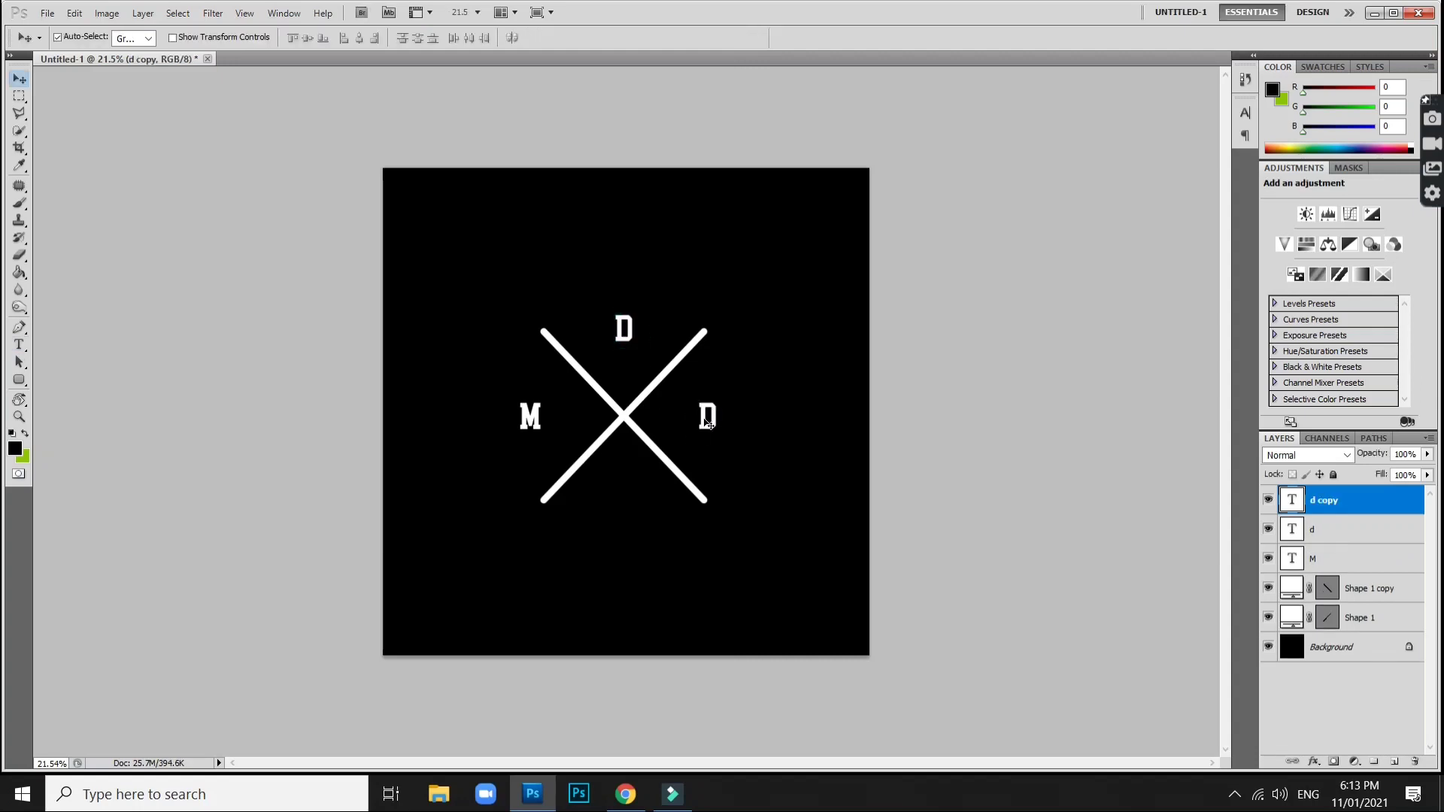
# Change the right-hand letter to V and copy the V below the X.
pyautogui.press('t')
pyautogui.doubleClick(708, 418)
pyautogui.write('v')
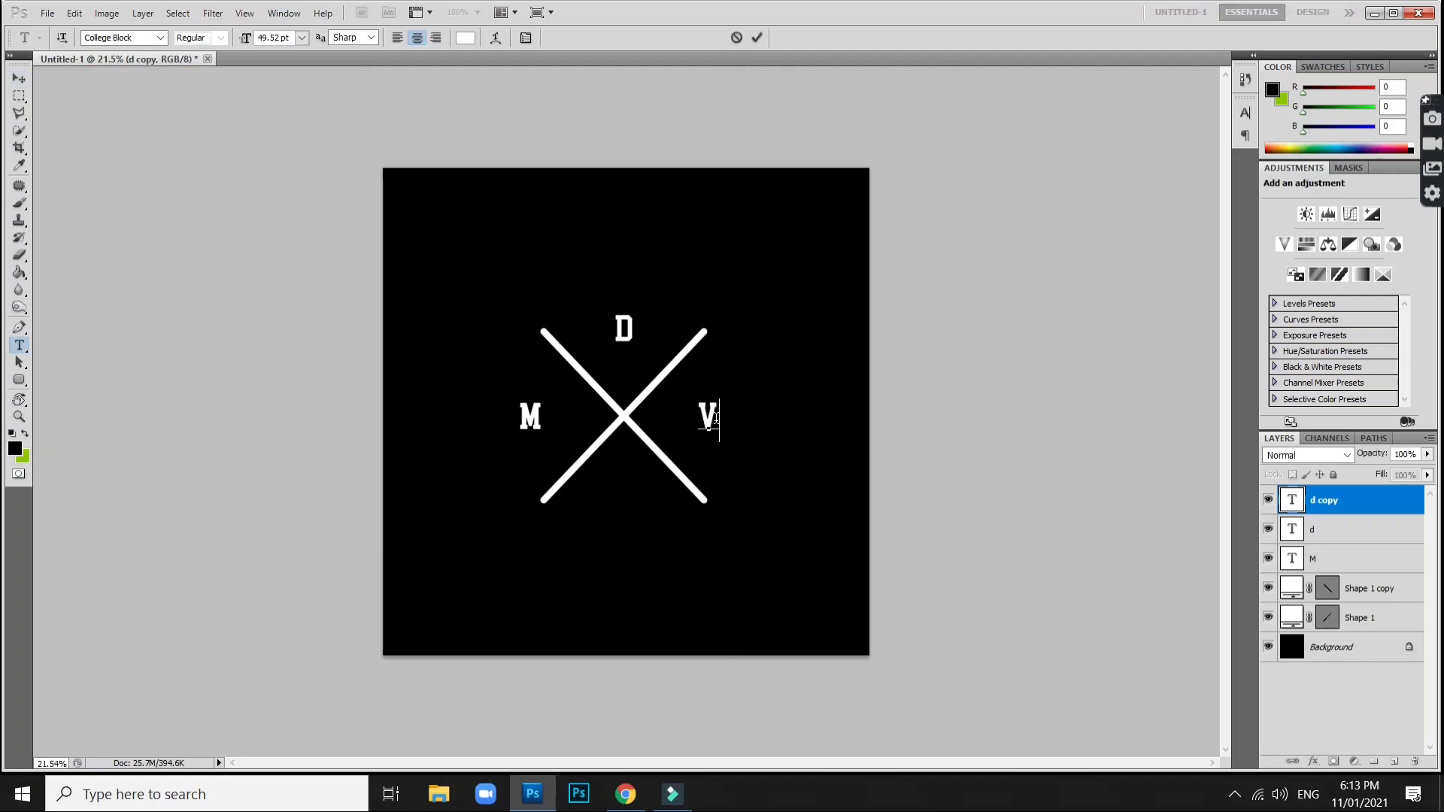
pyautogui.hotkey('ctrl', 'Return')
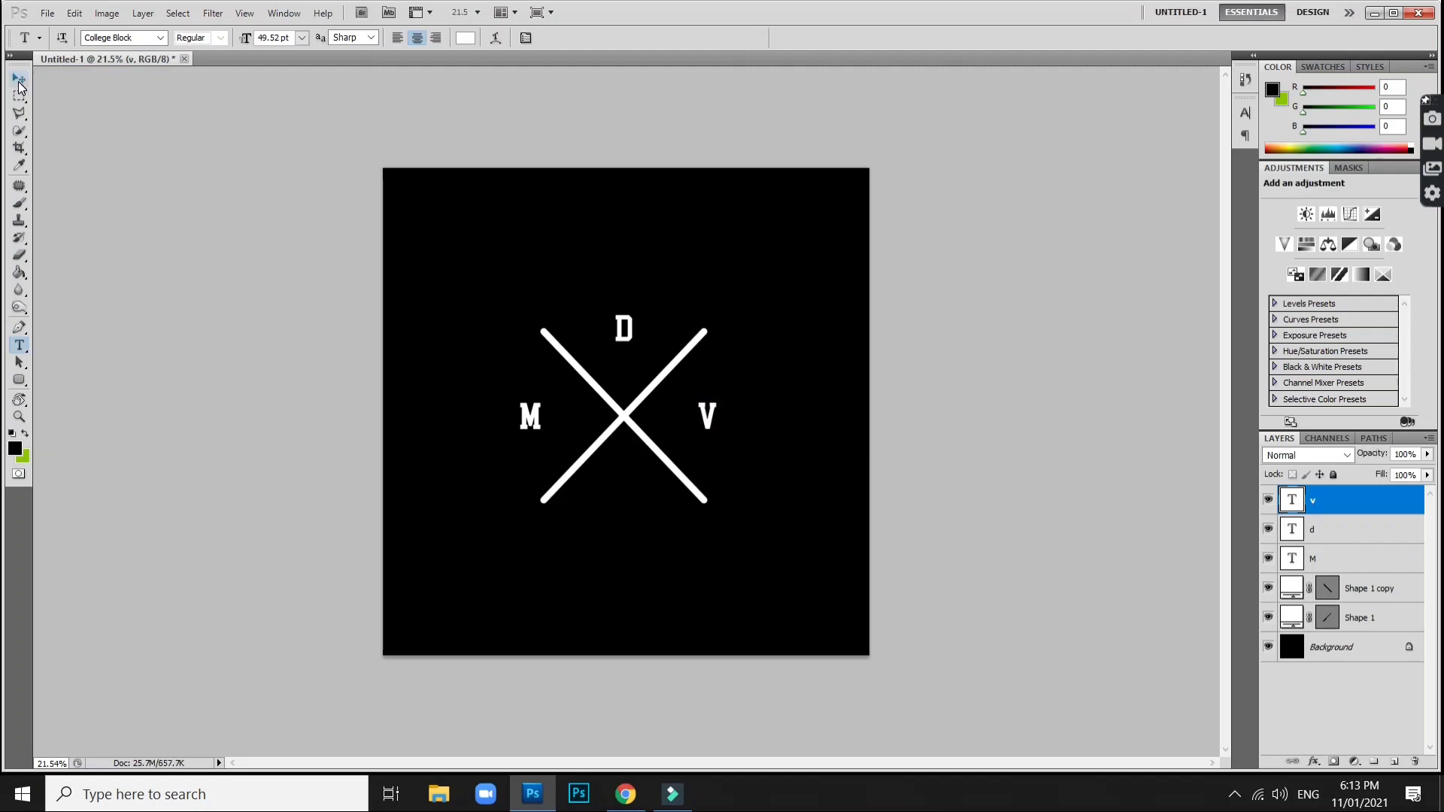
pyautogui.click(20, 81)
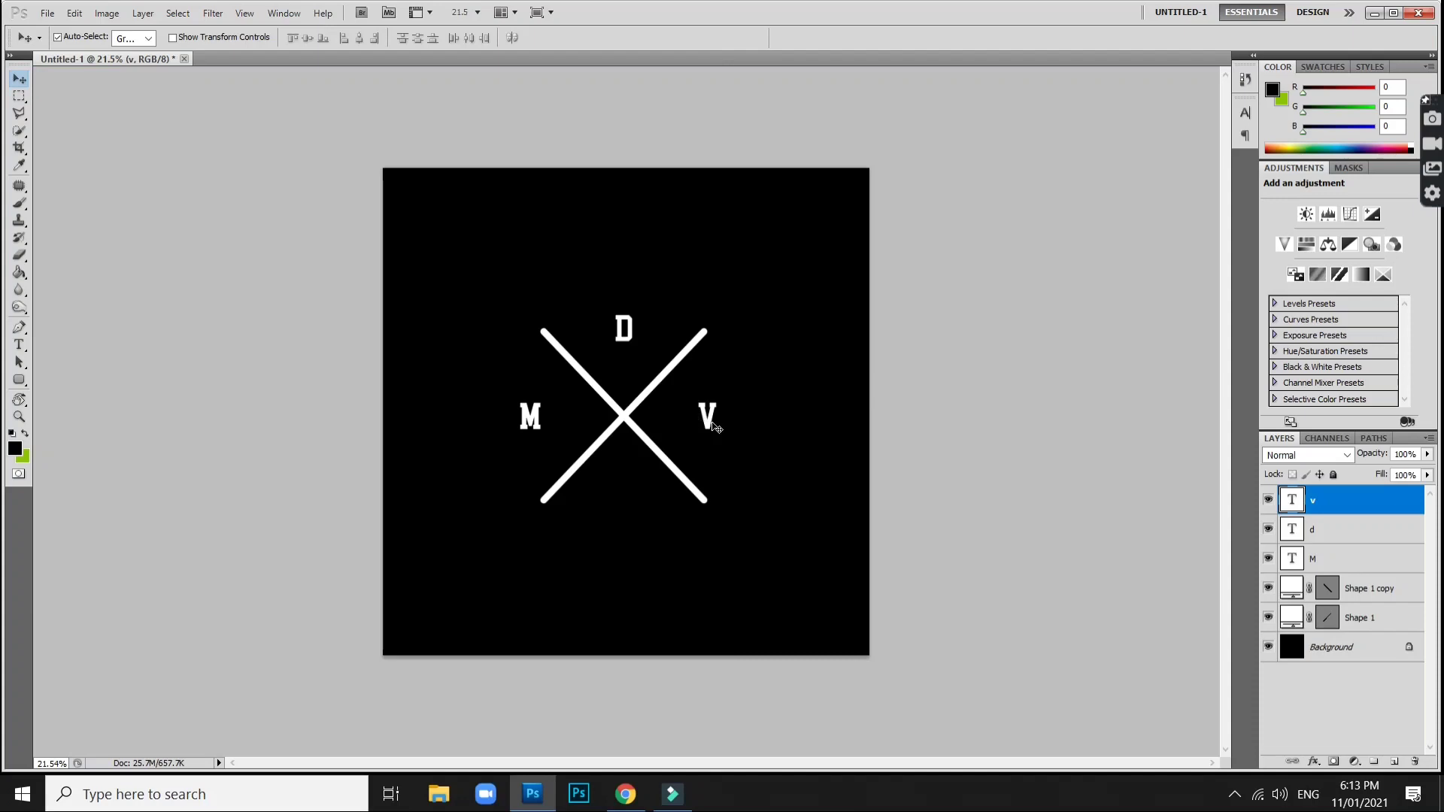
pyautogui.click(712, 426)
pyautogui.click(709, 426)
pyautogui.moveTo(709, 425); pyautogui.dragTo(620, 518)
# Retype the bottom V as EST.2021, correcting the typos.
pyautogui.press('t')
pyautogui.doubleClick(621, 511)
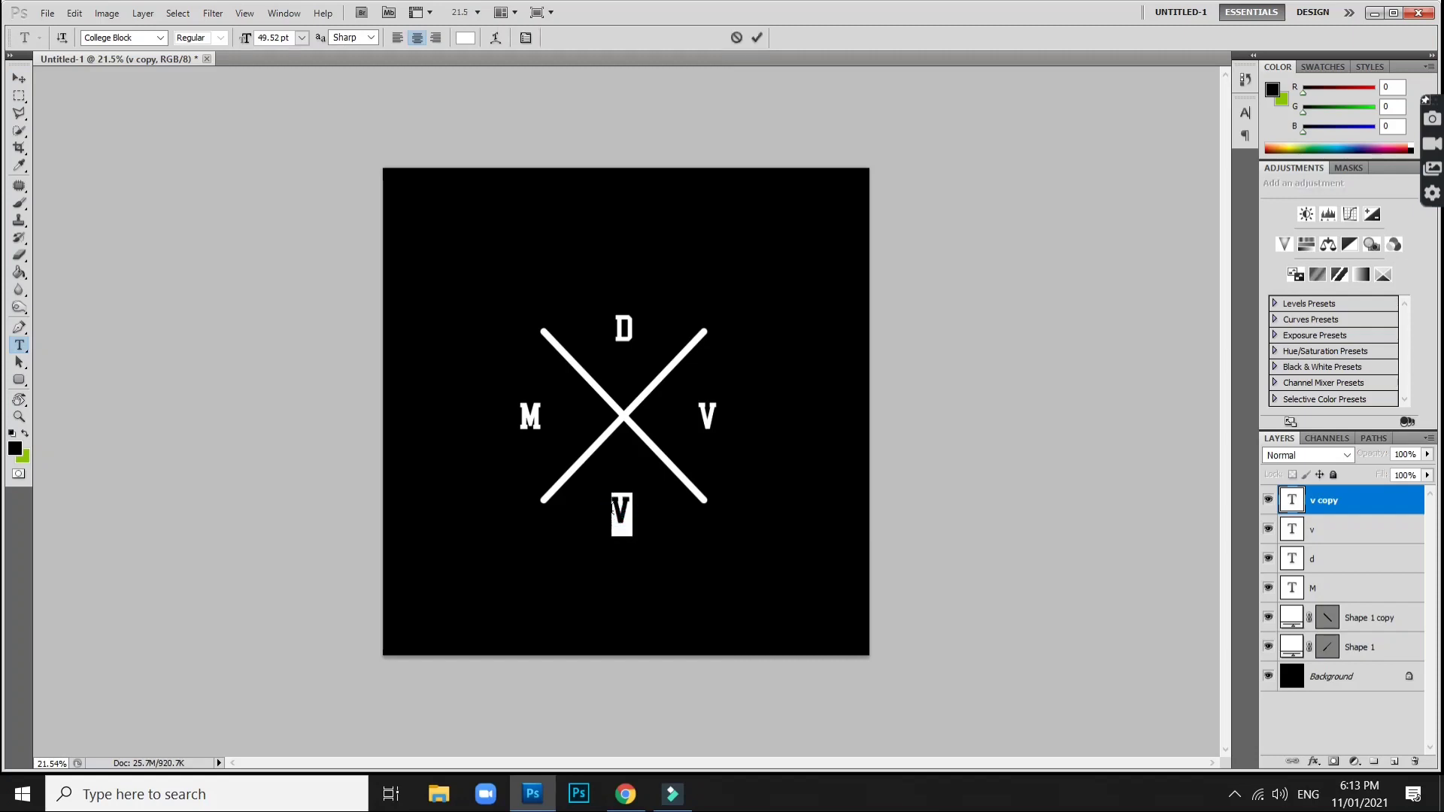
pyautogui.write('RST')
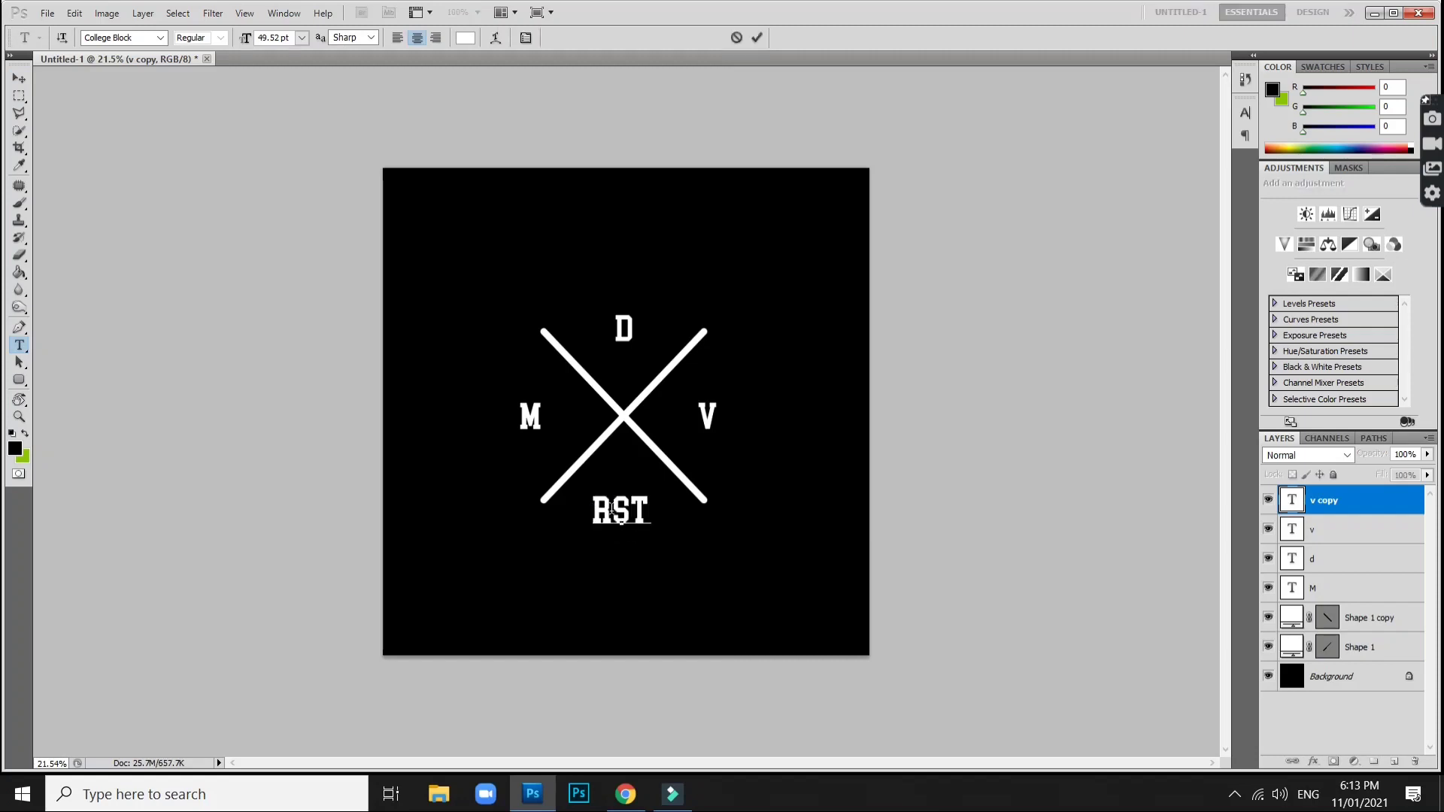
pyautogui.press('BackSpace')
pyautogui.press('BackSpace')
pyautogui.press('BackSpace')
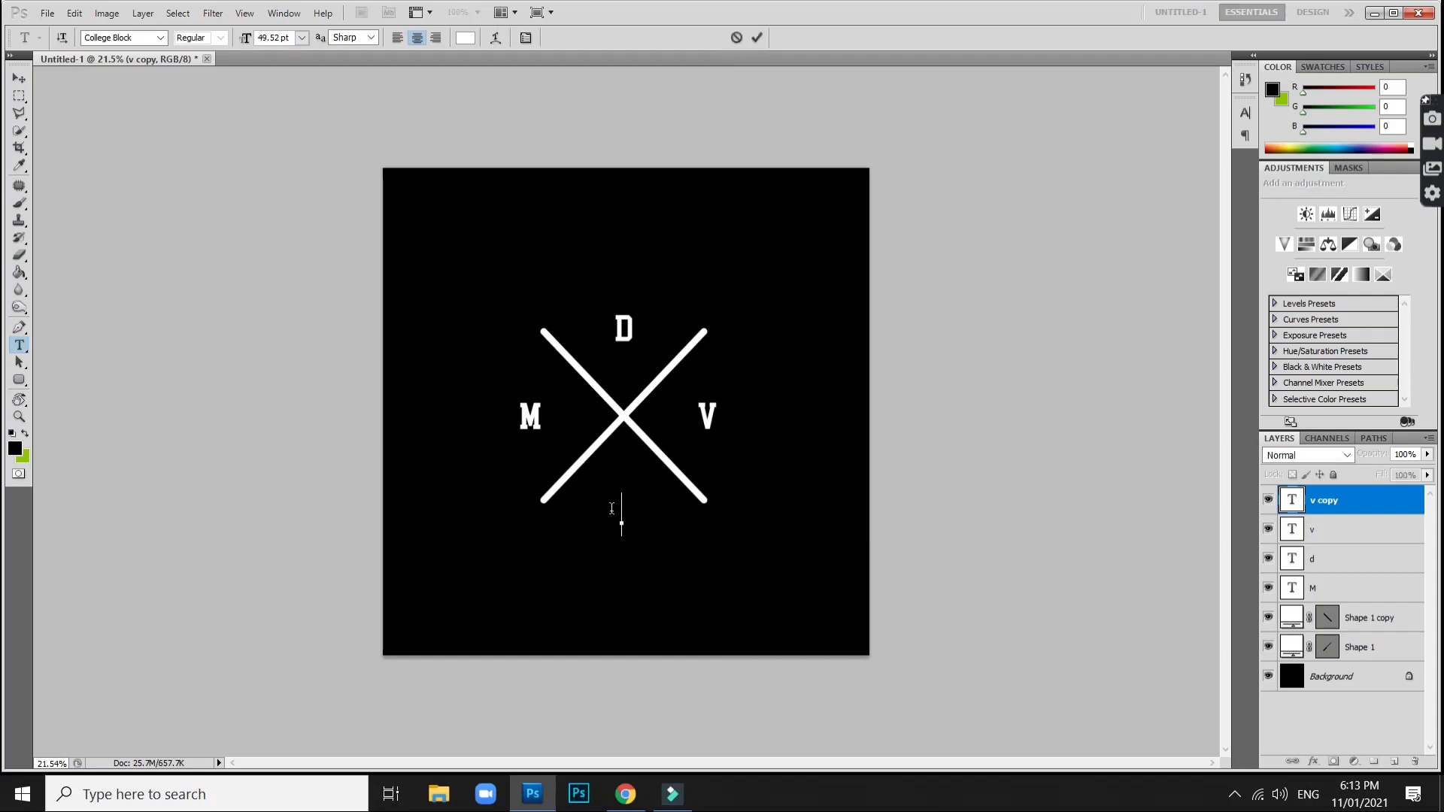
pyautogui.write('EST')
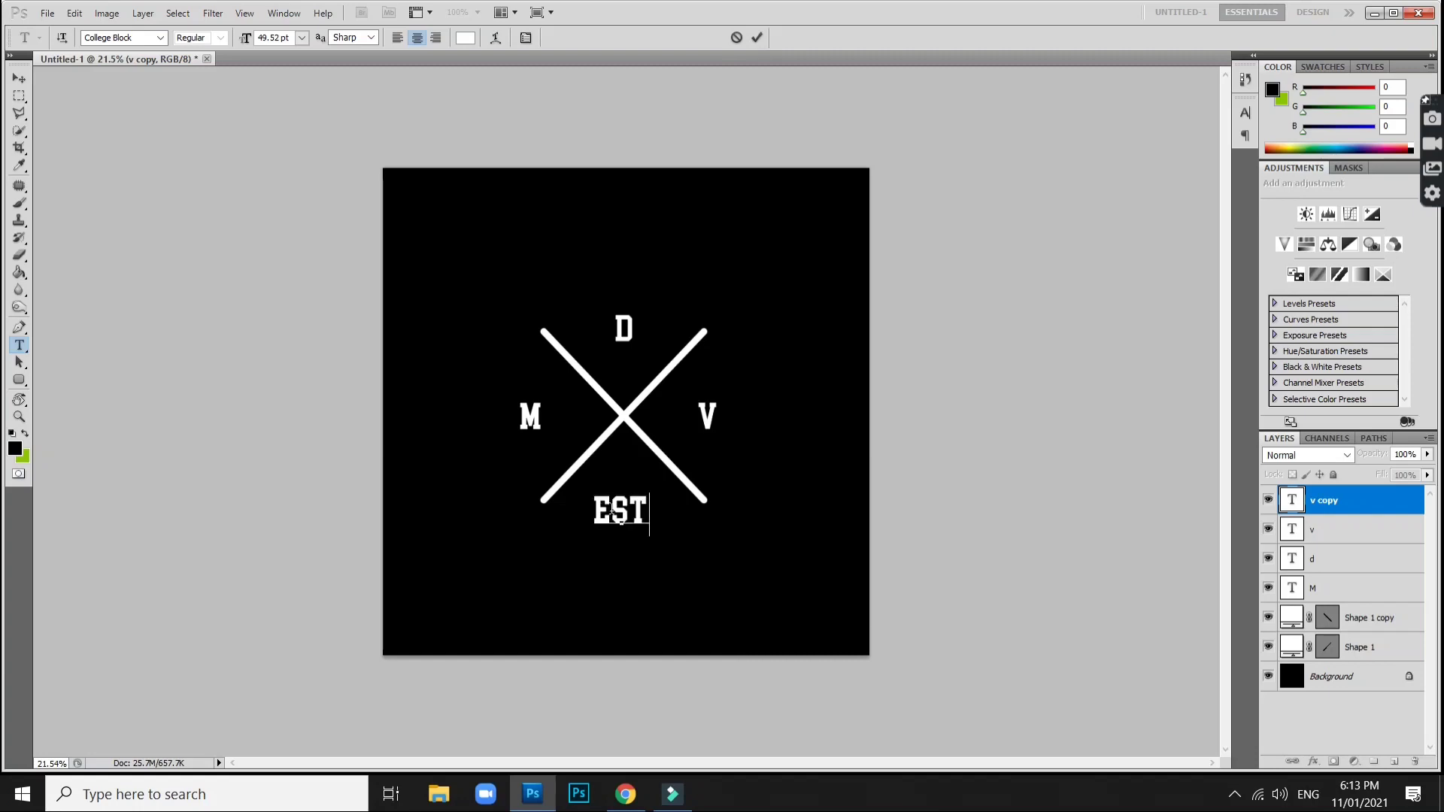
pyautogui.write('.20201')
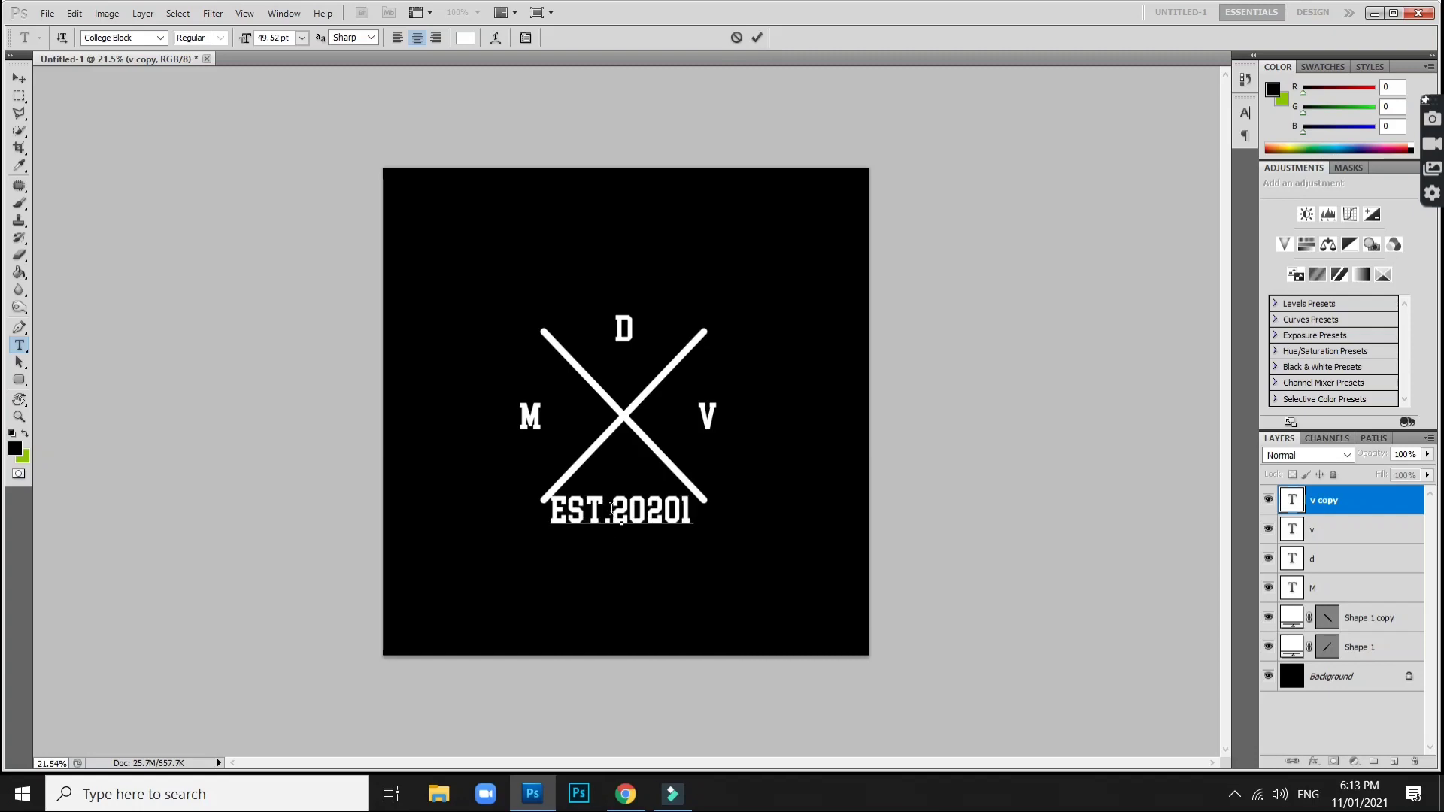
pyautogui.press('BackSpace')
pyautogui.press('BackSpace')
pyautogui.write('1')
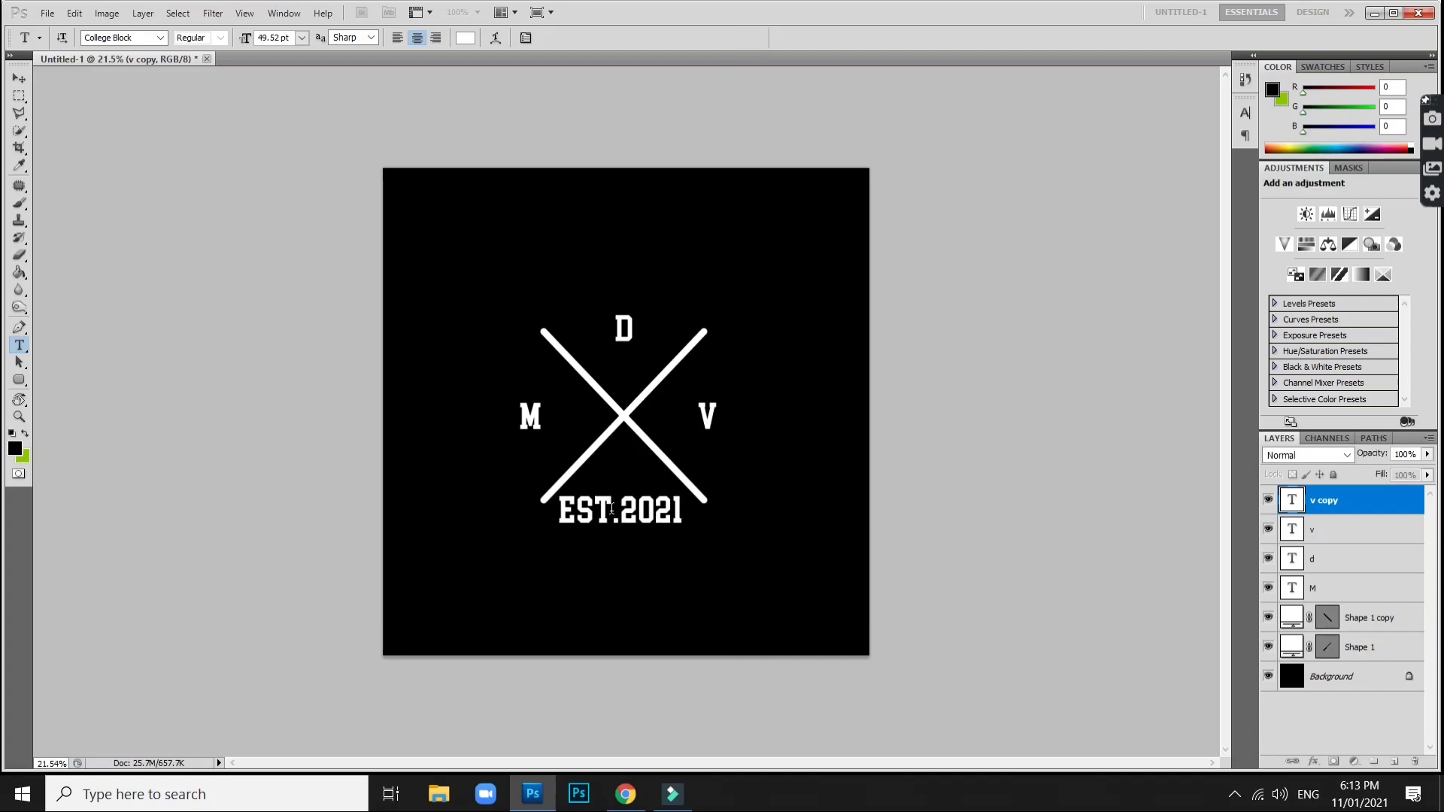
pyautogui.hotkey('ctrl', 'Return')
# Shrink EST.2021 to about half size and centre it just below the X.
pyautogui.hotkey('ctrl', 't')
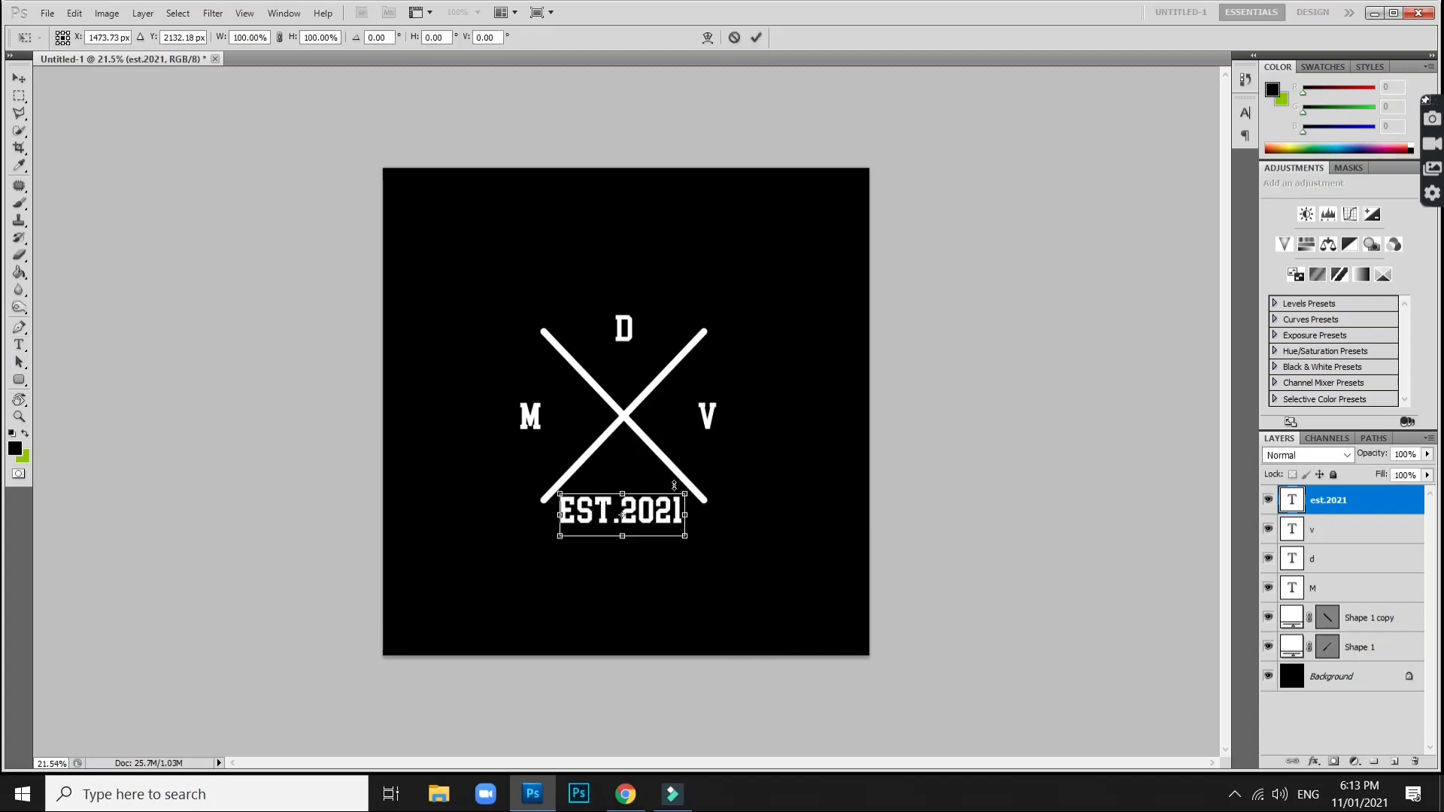
pyautogui.moveTo(685, 494); pyautogui.dragTo(623, 511)
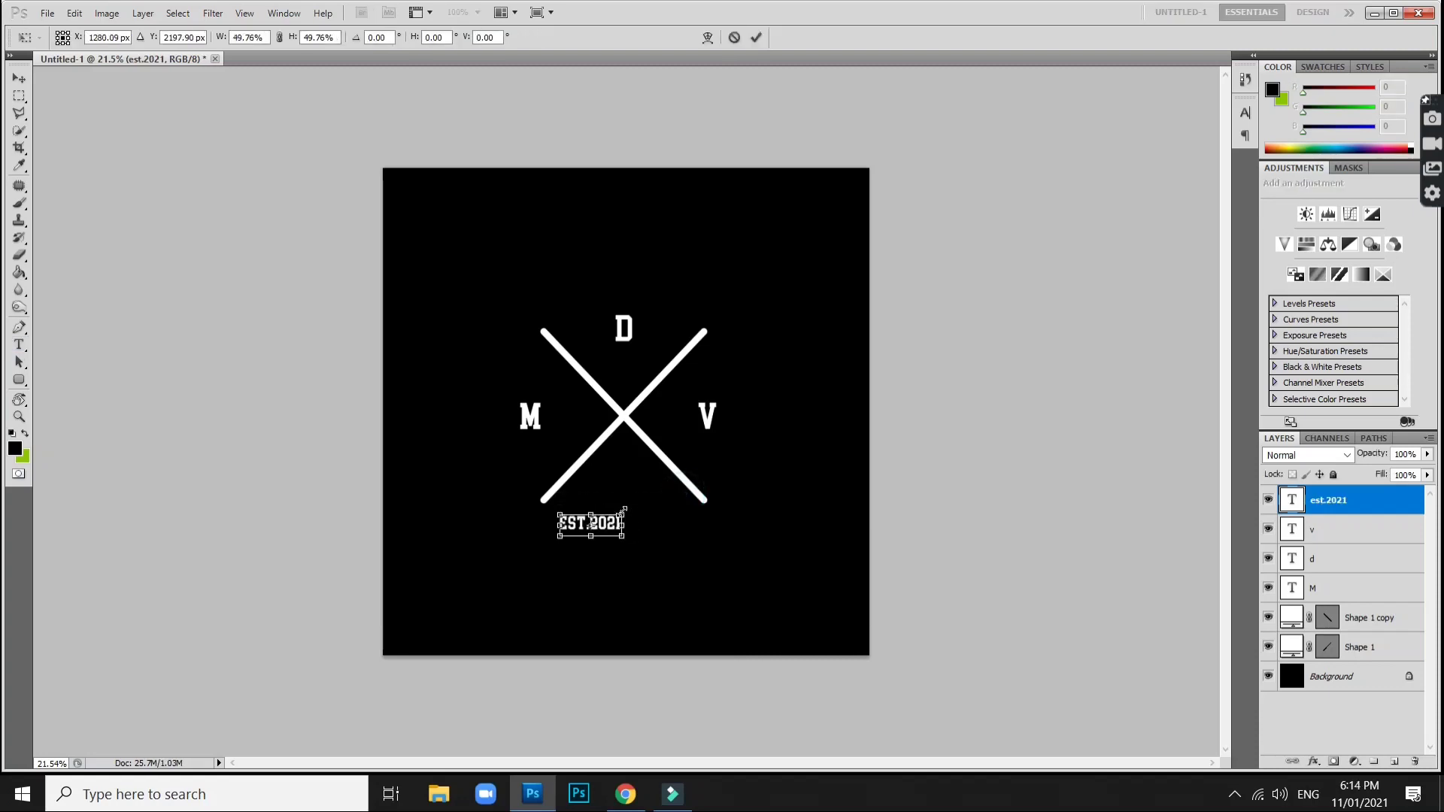
pyautogui.press('Return')
pyautogui.press('v')
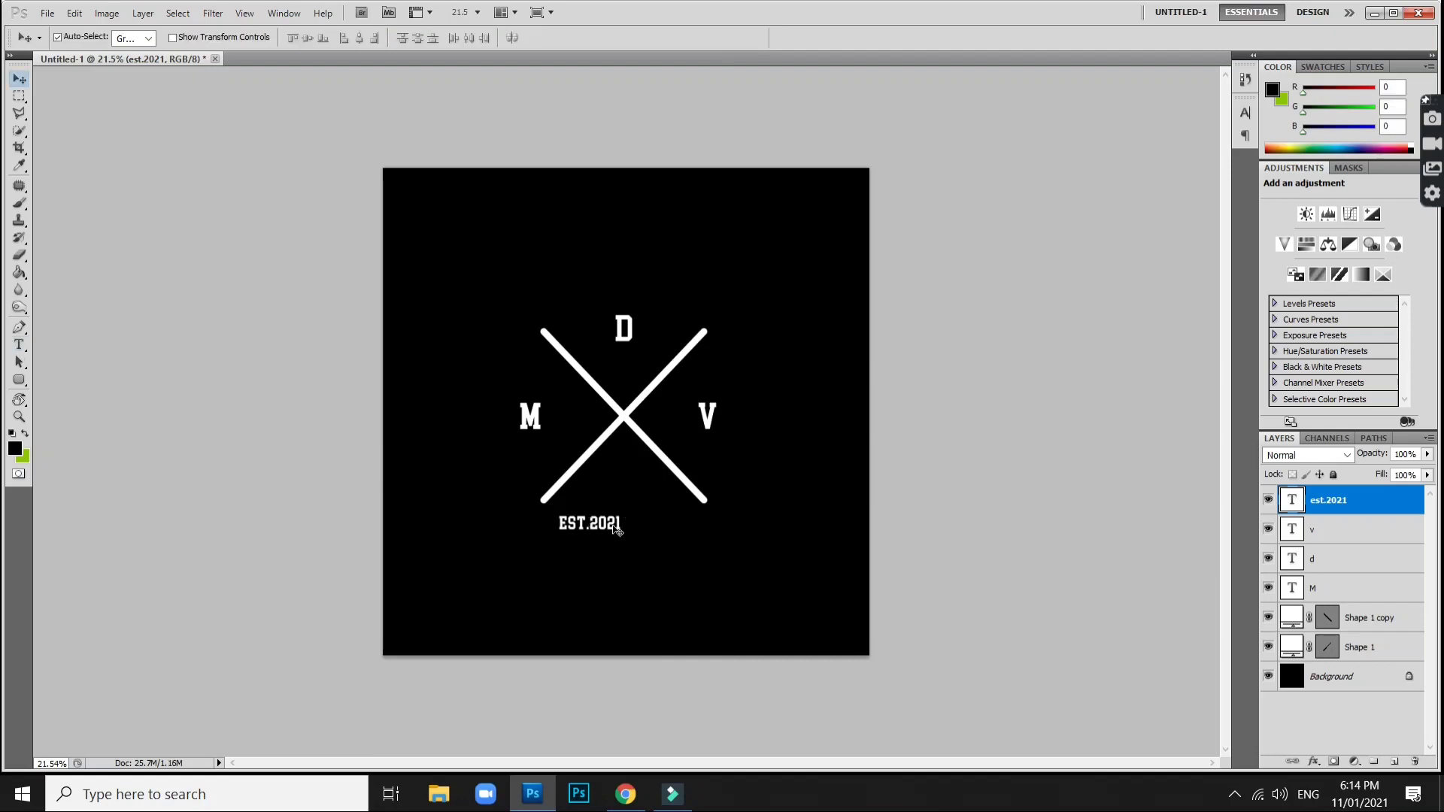
pyautogui.moveTo(624, 522)
pyautogui.mouseDown()
pyautogui.moveTo(647, 502)
pyautogui.moveTo(650, 517)
pyautogui.mouseUp()
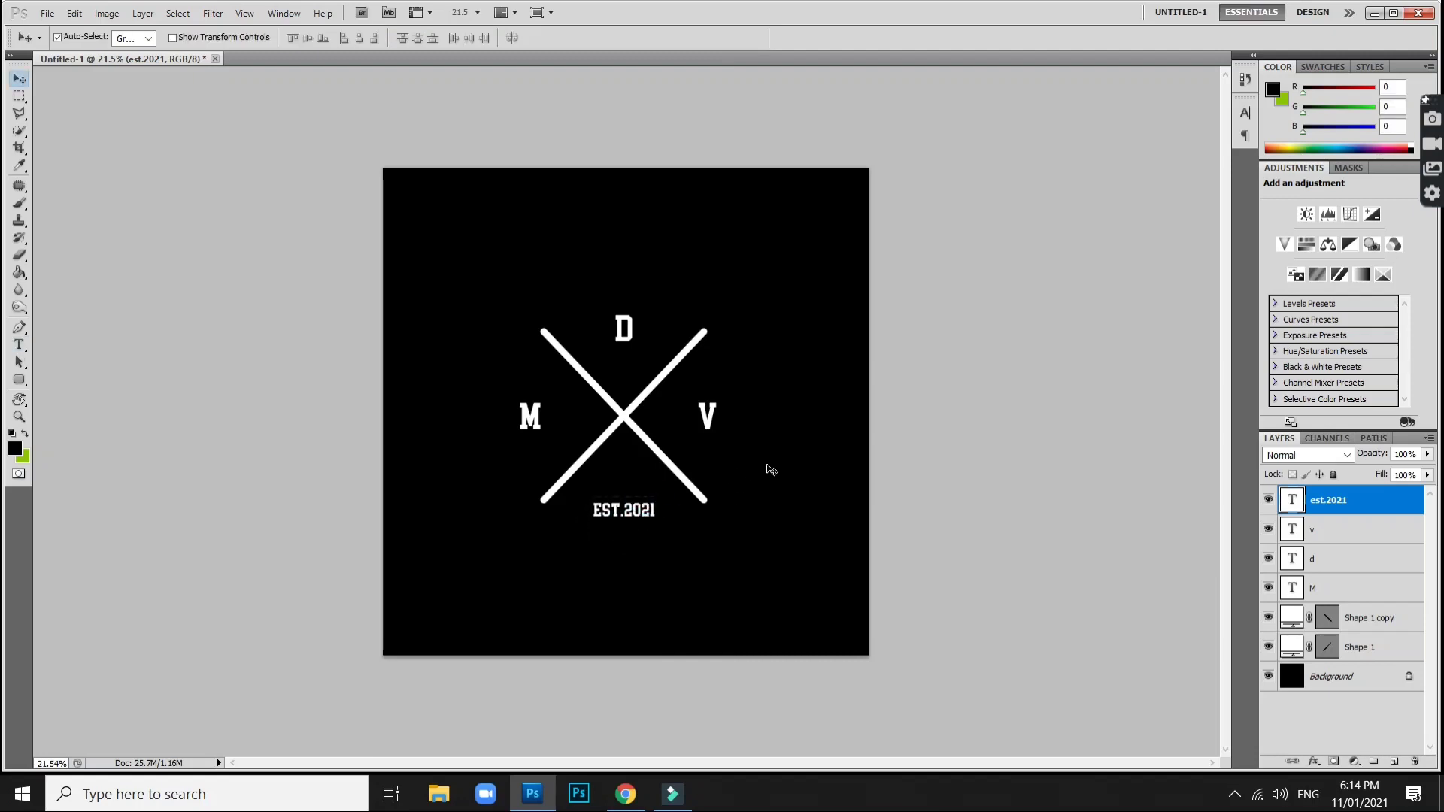
# Select all six logo layers and shift the logo up and to the left.
pyautogui.click(788, 457)
pyautogui.scroll(-2, 741, 473)
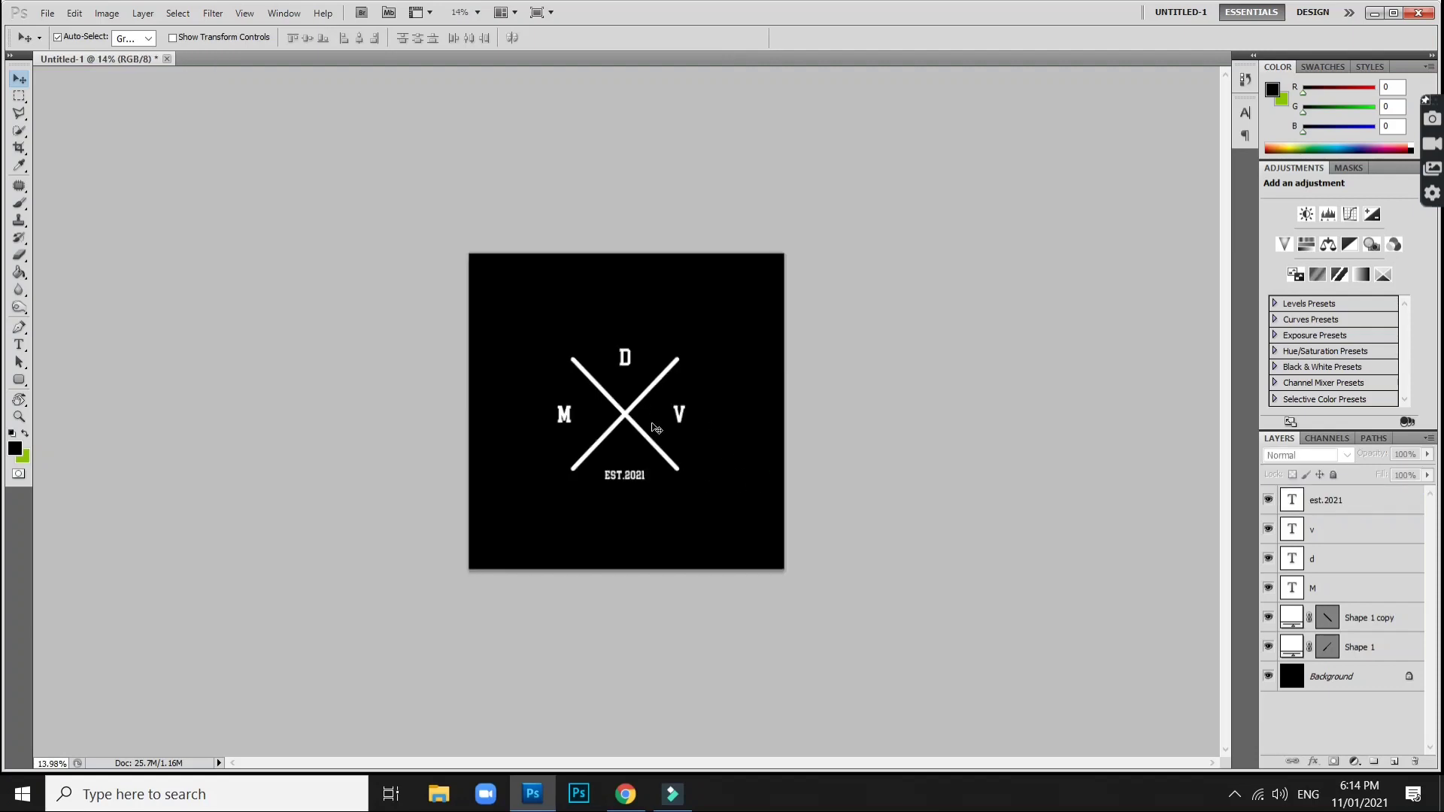
pyautogui.scroll(1, 654, 427)
pyautogui.scroll(1, 655, 421)
pyautogui.scroll(1, 655, 421)
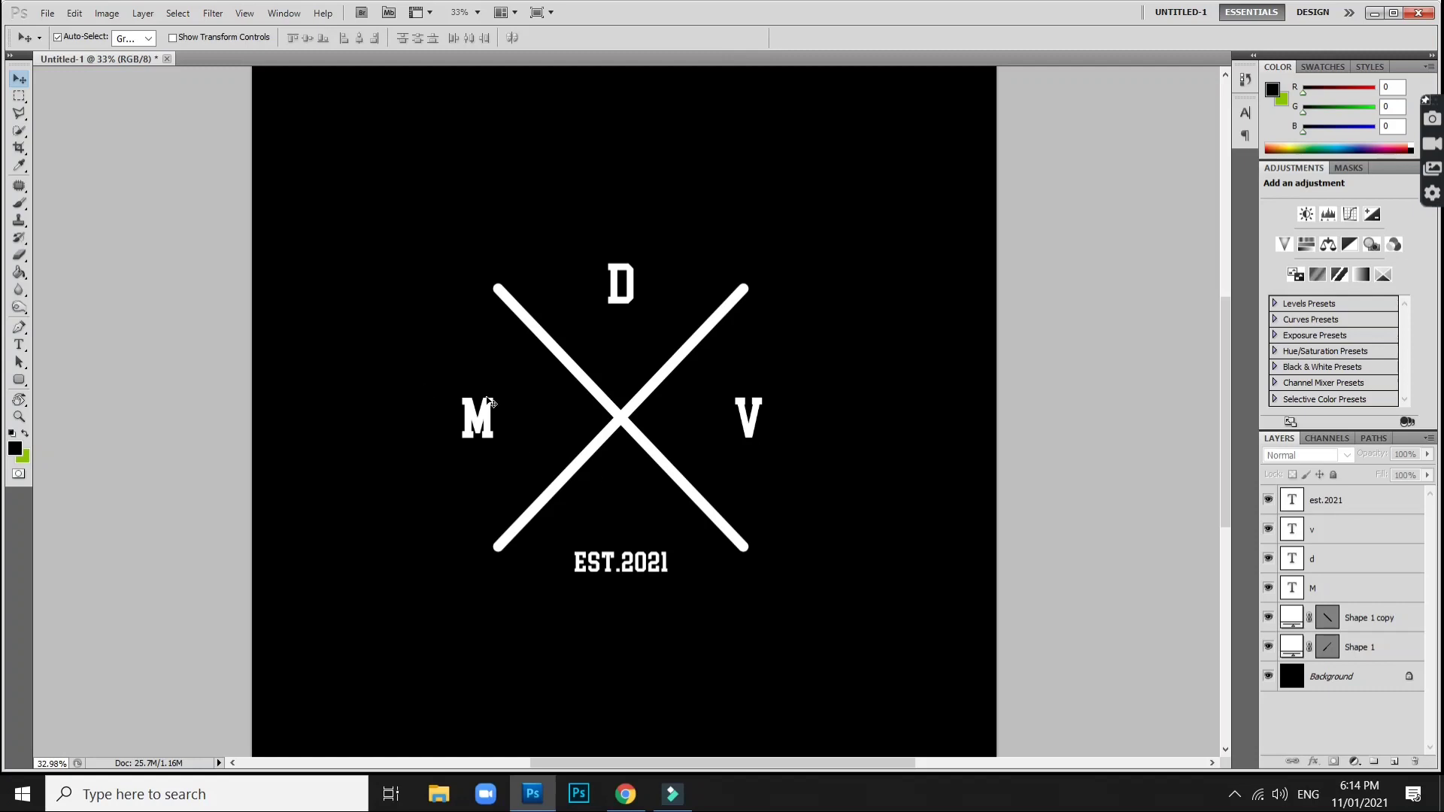
pyautogui.moveTo(786, 573); pyautogui.dragTo(453, 286)
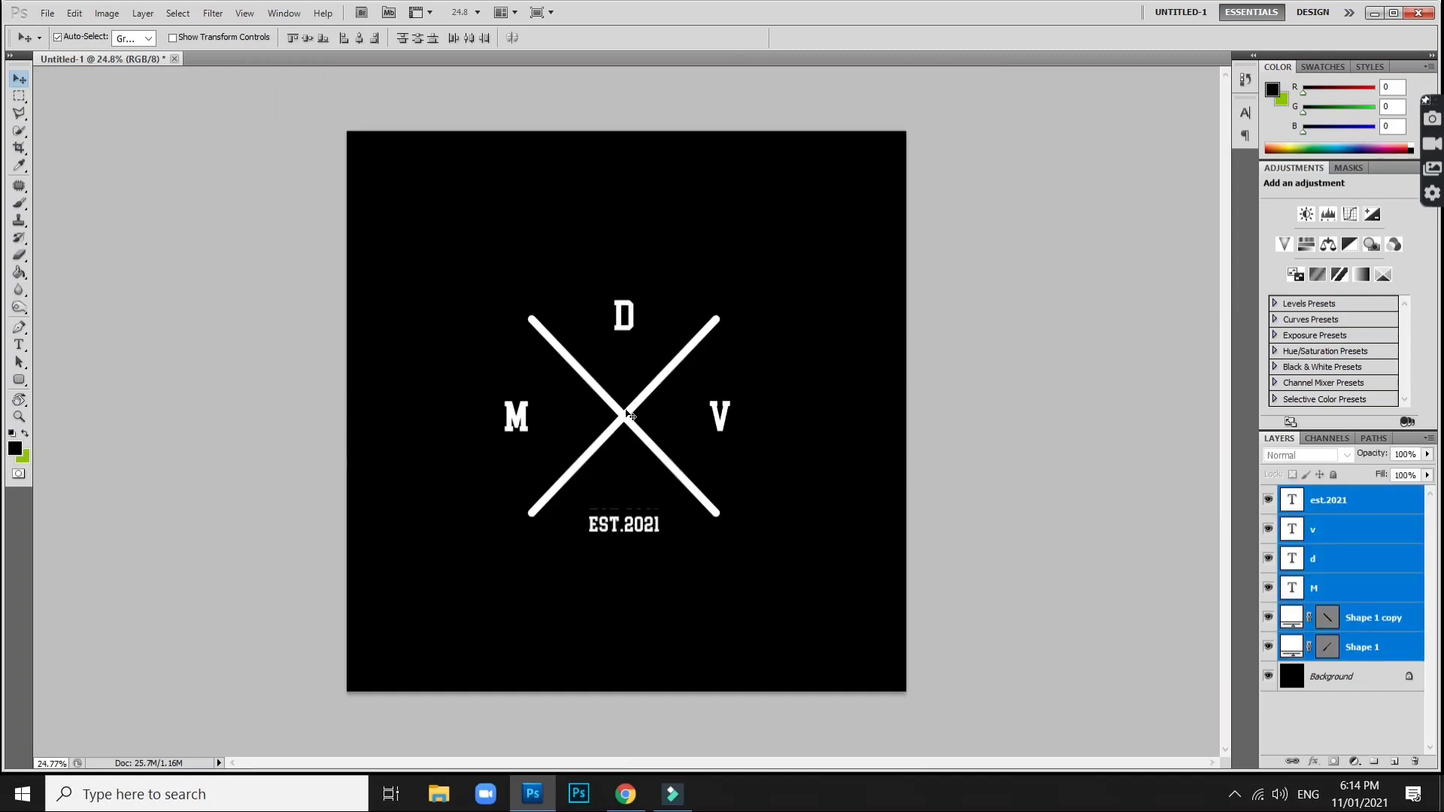
pyautogui.scroll(-1, 625, 413)
pyautogui.moveTo(575, 320); pyautogui.dragTo(526, 292)
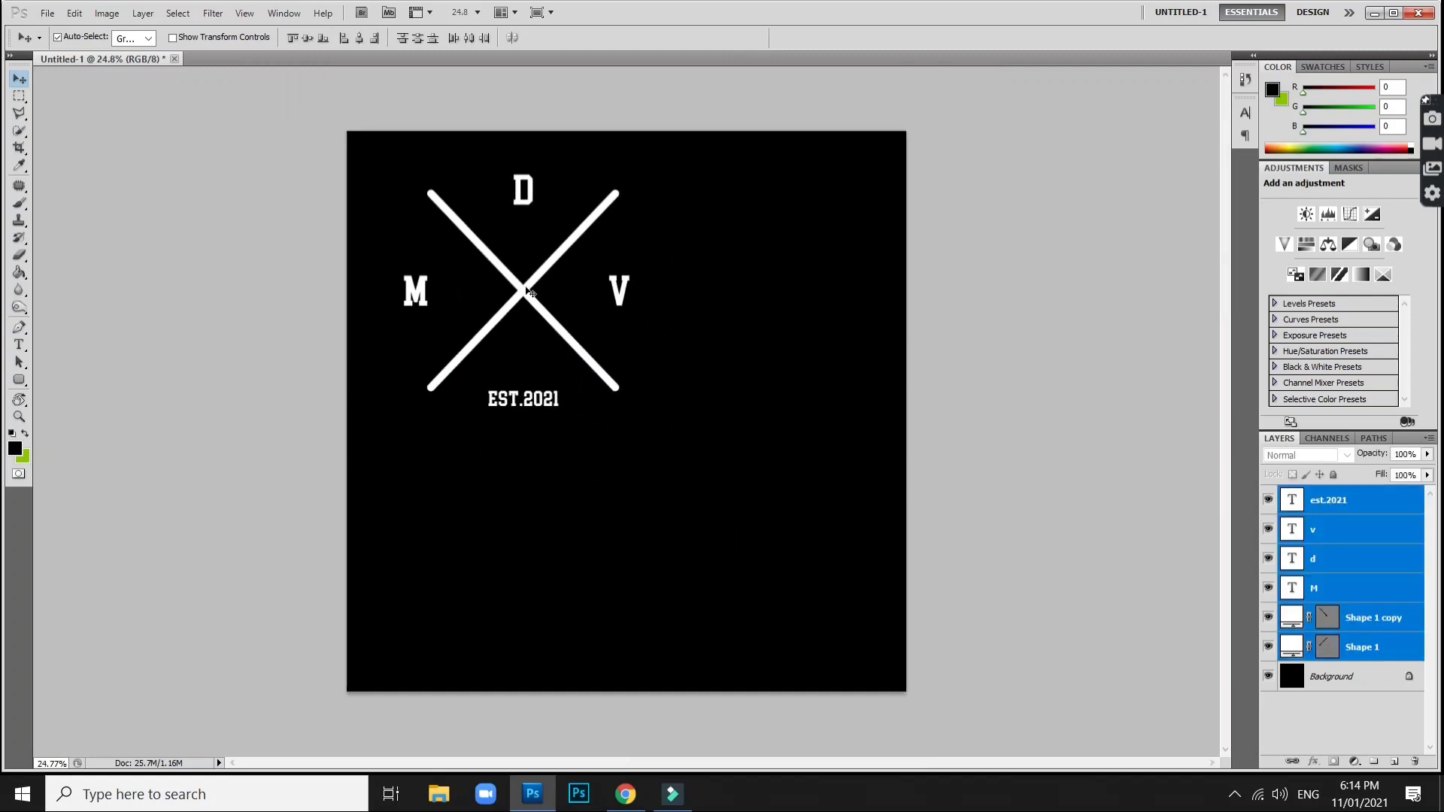
# Put the logo layers into a collapsed Group 1 and scale it to about 85%.
pyautogui.click(1372, 762)
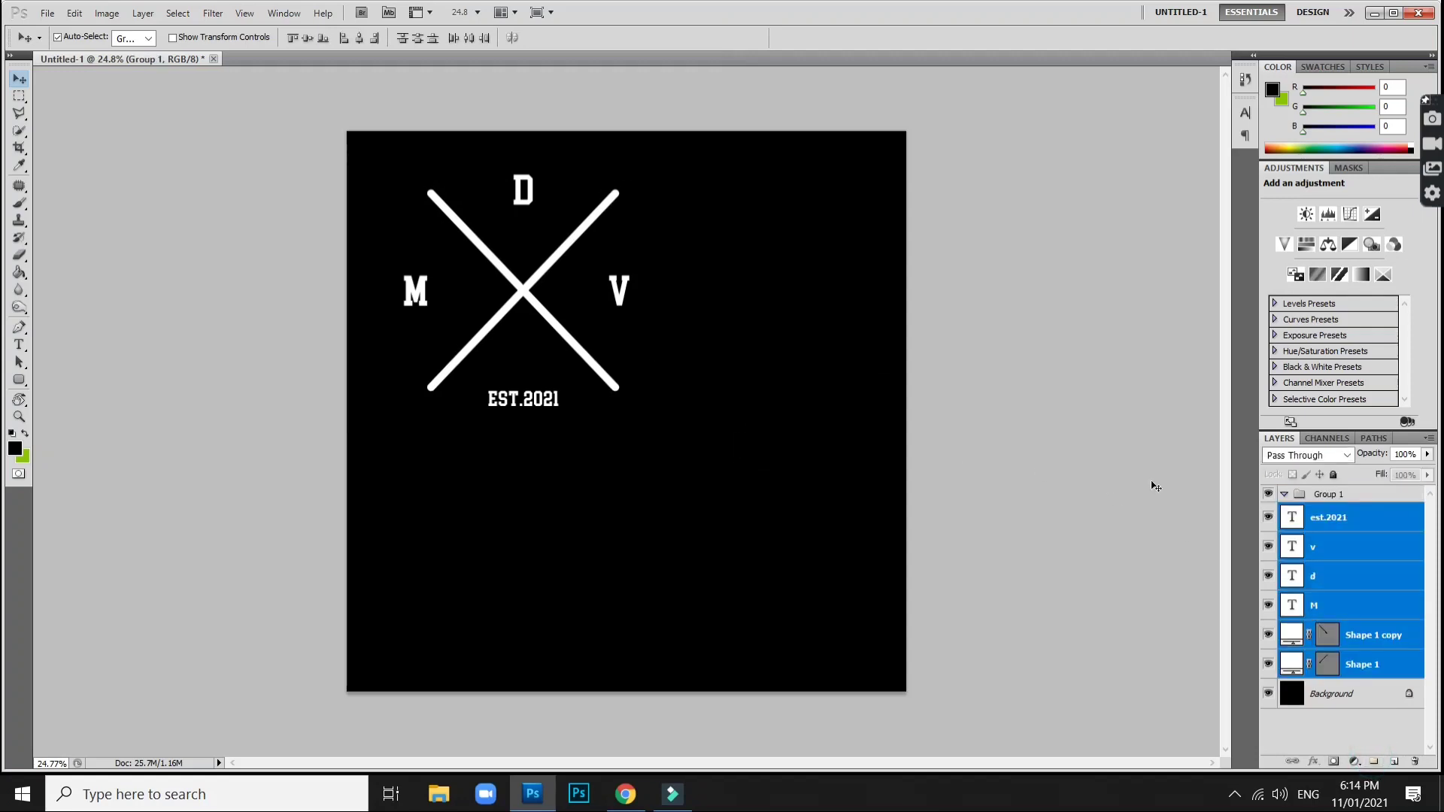
pyautogui.moveTo(1361, 518); pyautogui.dragTo(1346, 495)
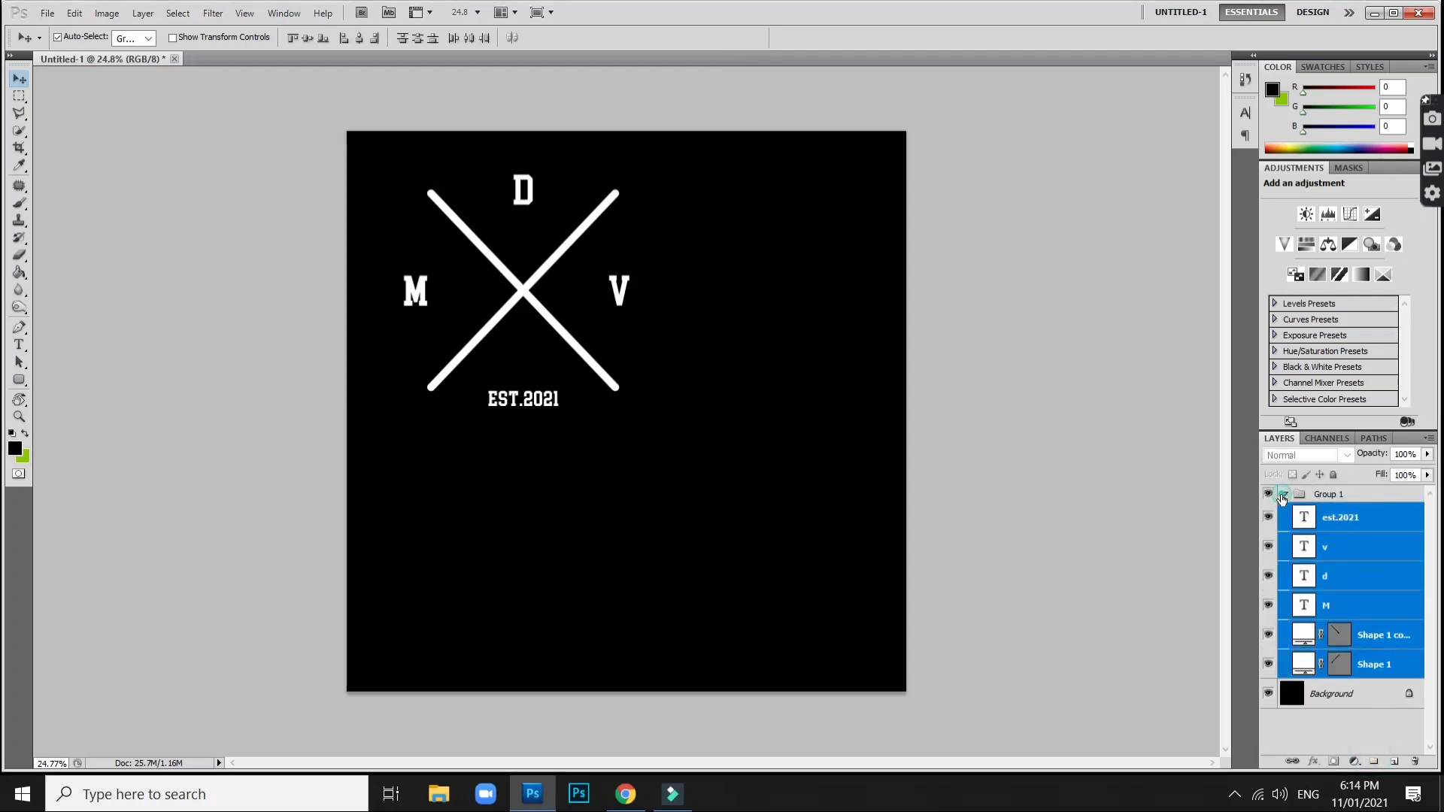
pyautogui.click(1282, 495)
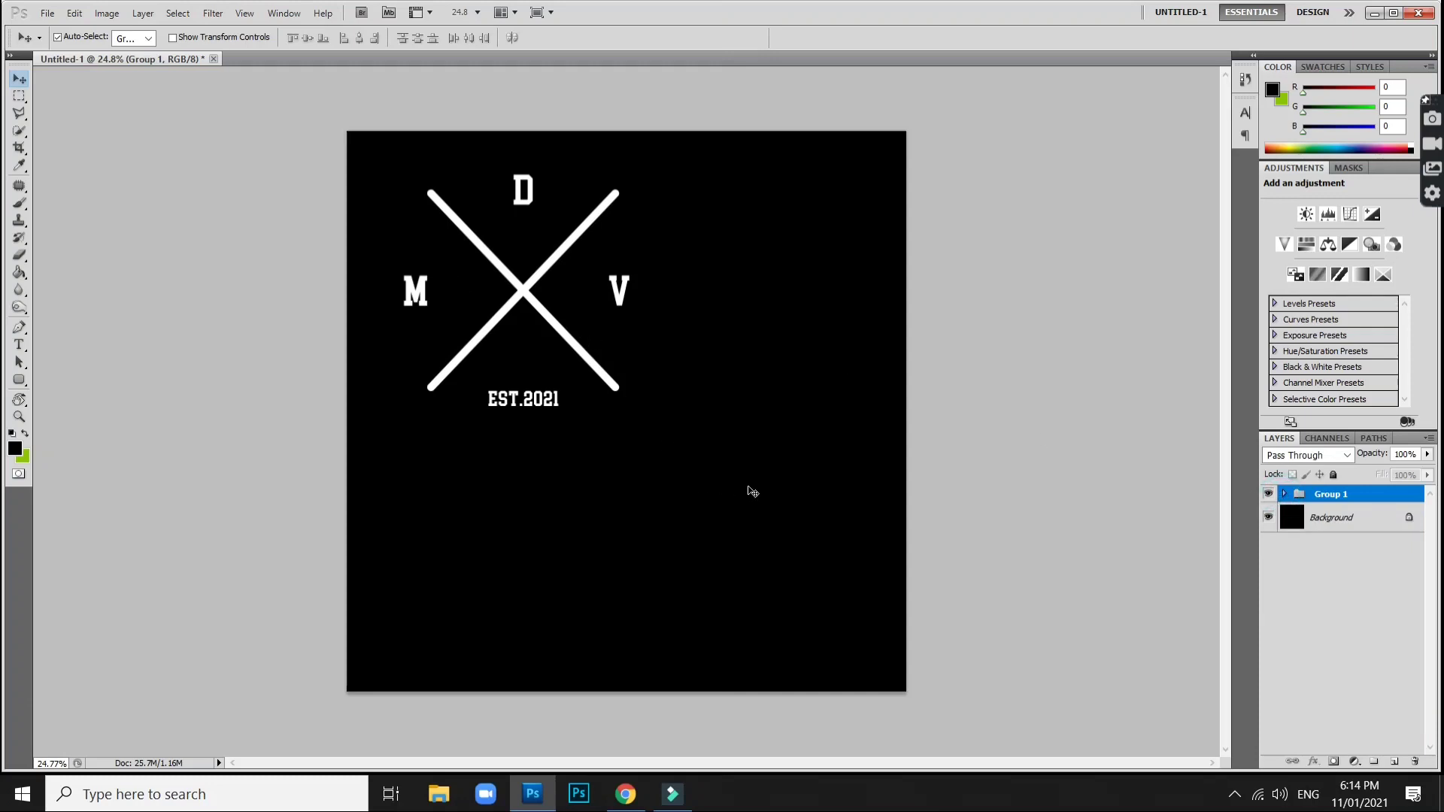
pyautogui.hotkey('ctrl', 't')
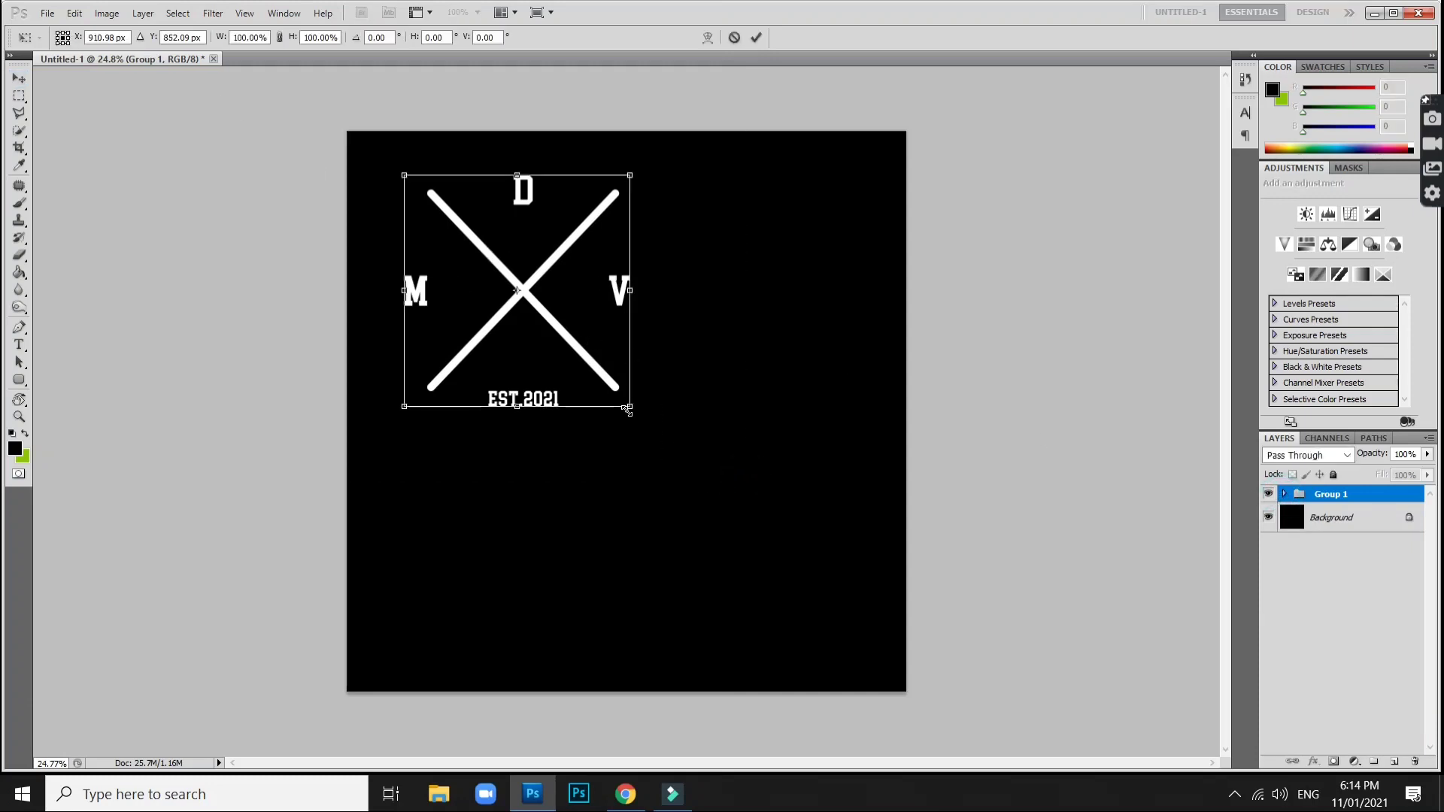
pyautogui.moveTo(628, 409); pyautogui.dragTo(522, 295)
pyautogui.press('Return')
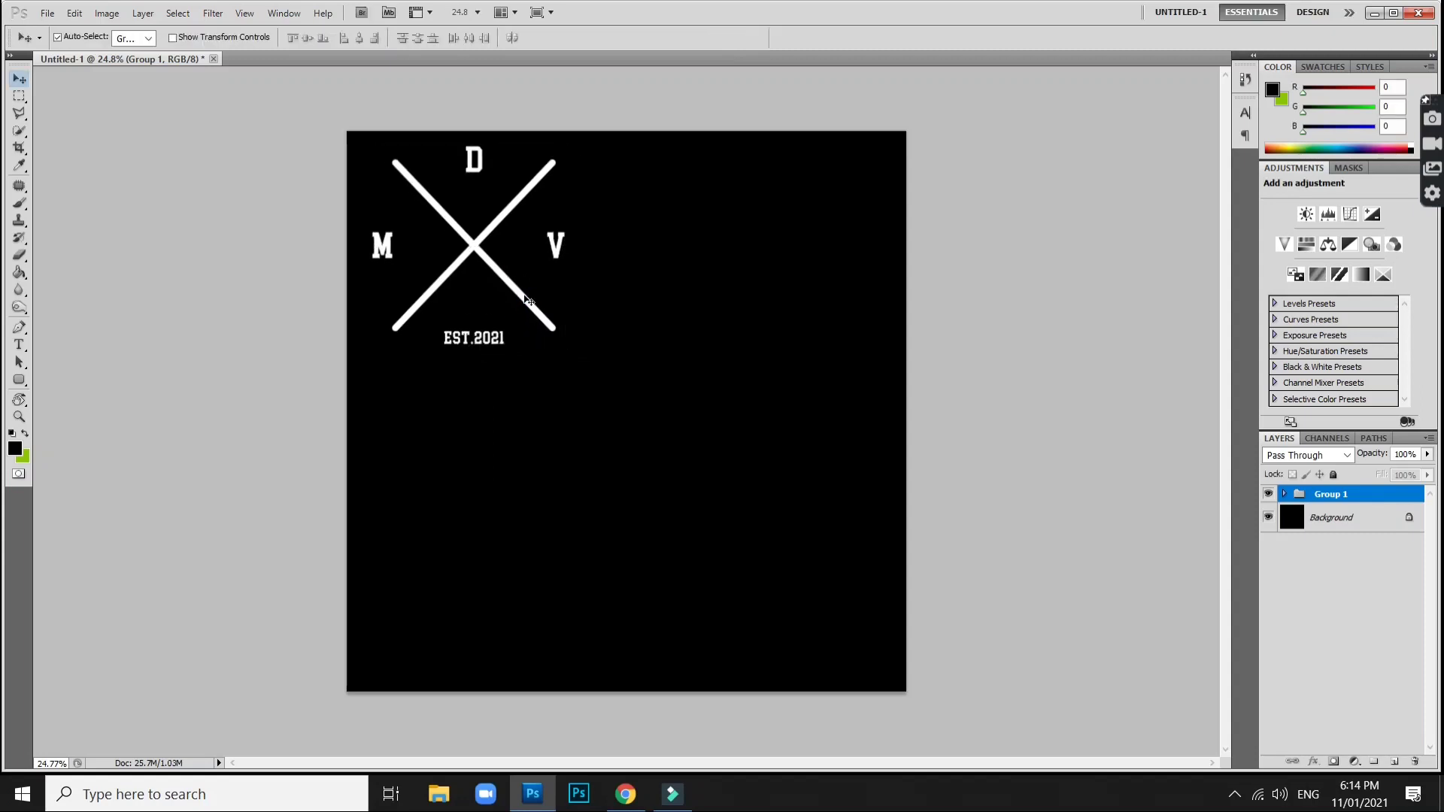
pyautogui.click(19, 344)
# Type the word 'VARSITY' as a new text layer in the middle of the canvas.
pyautogui.hotkey('ctrl', '0')
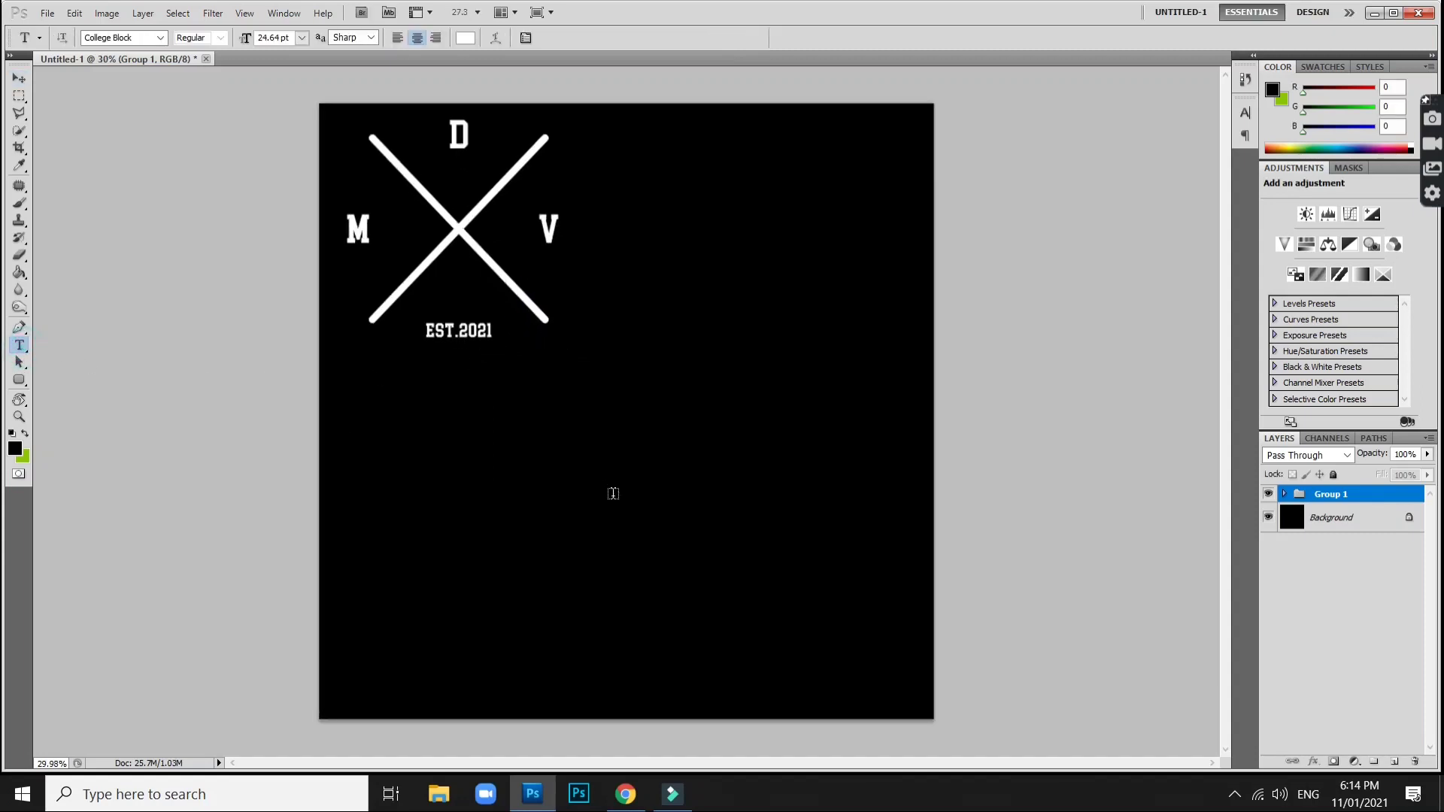
pyautogui.click(610, 540)
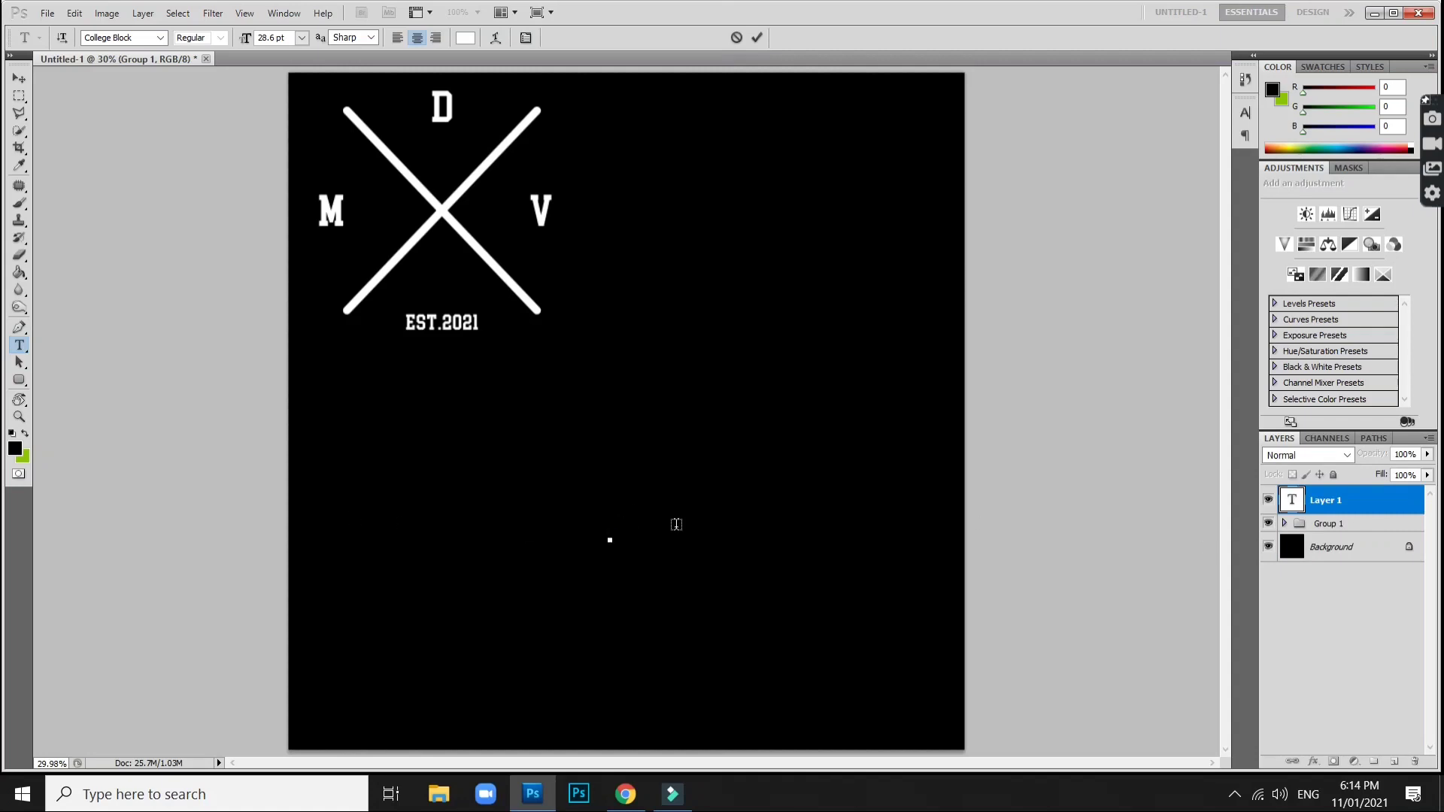
pyautogui.write('VA')
pyautogui.write('RIS')
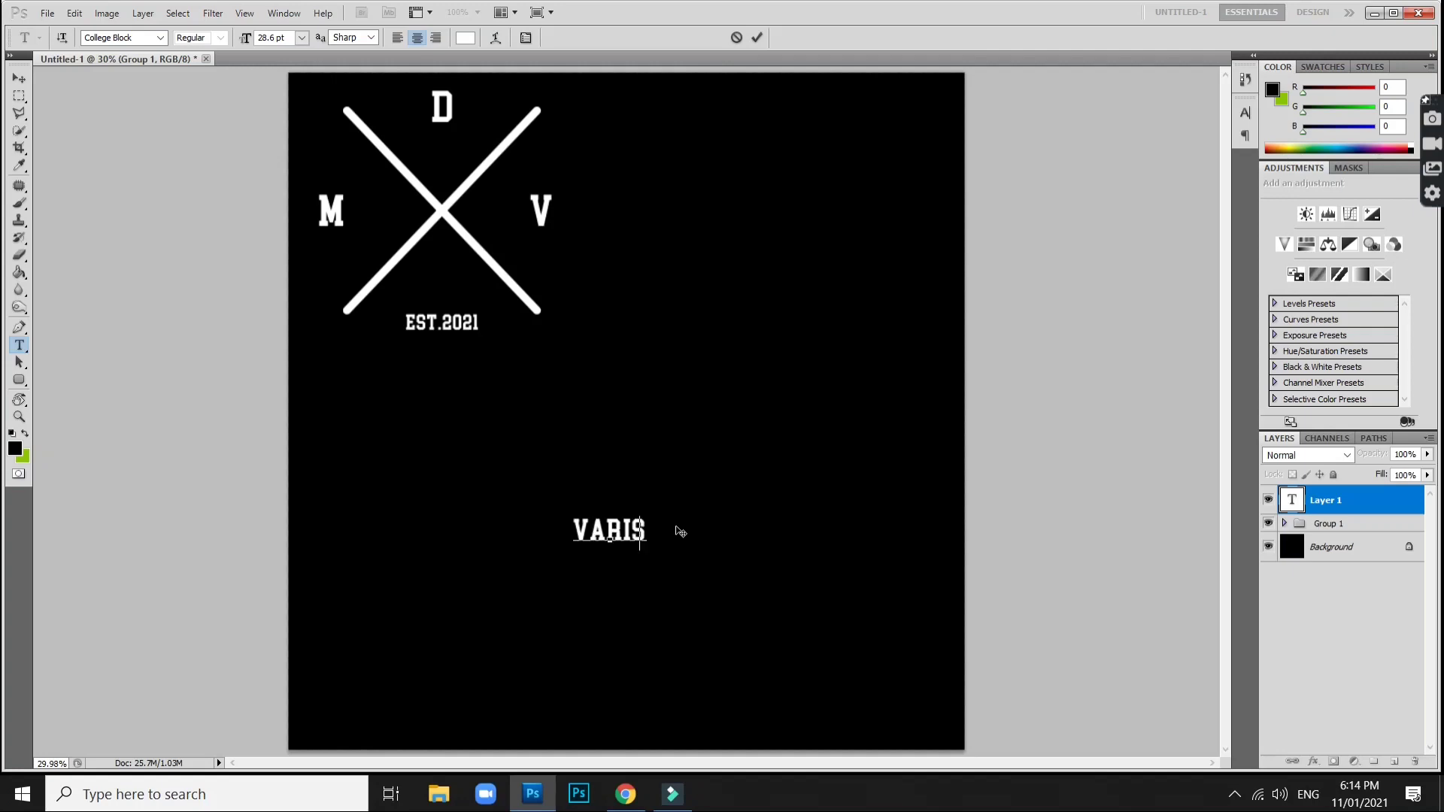
pyautogui.press('BackSpace')
pyautogui.press('BackSpace')
pyautogui.write('SITY')
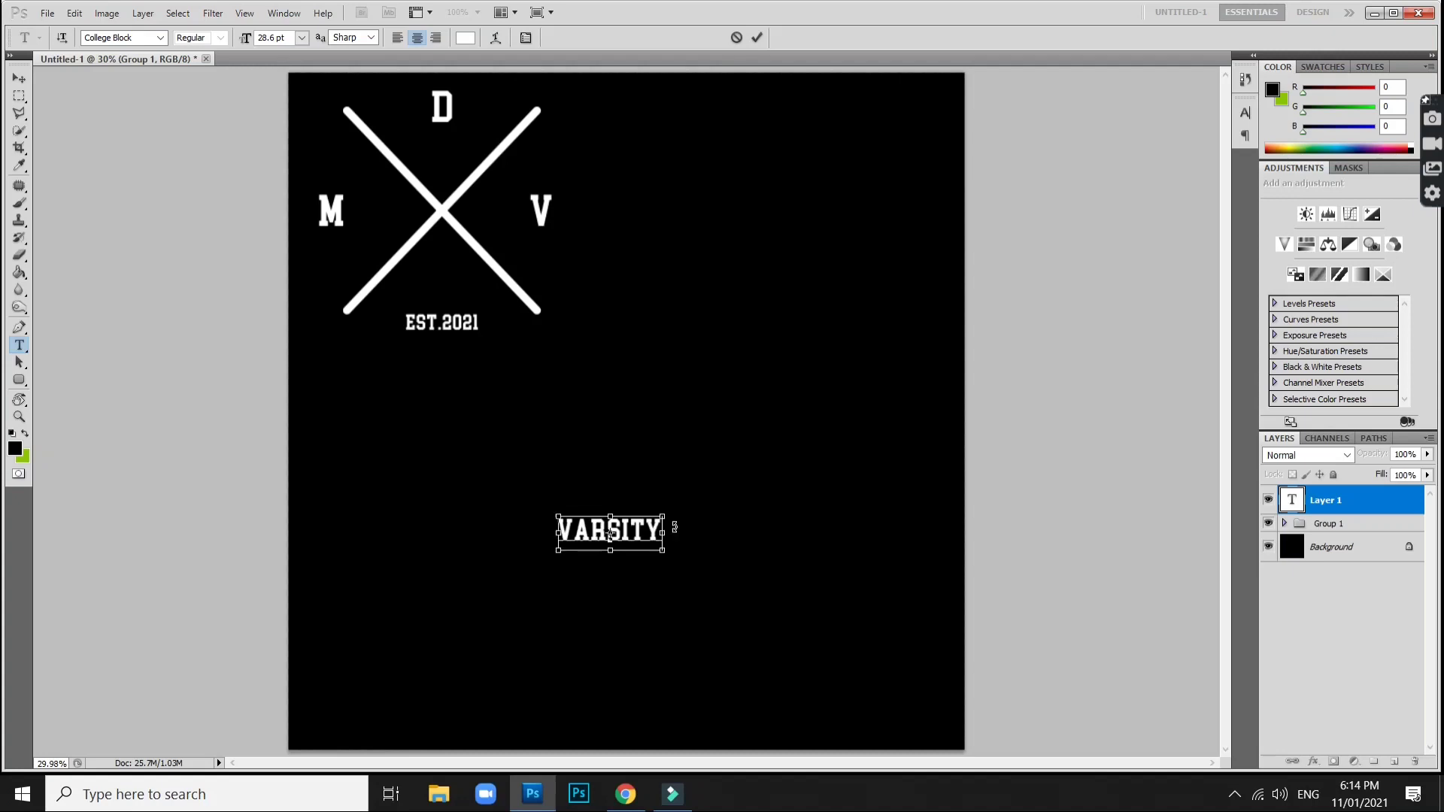
# Set the VARSITY text to the Fresty Script font.
pyautogui.hotkey('ctrl', 'a')
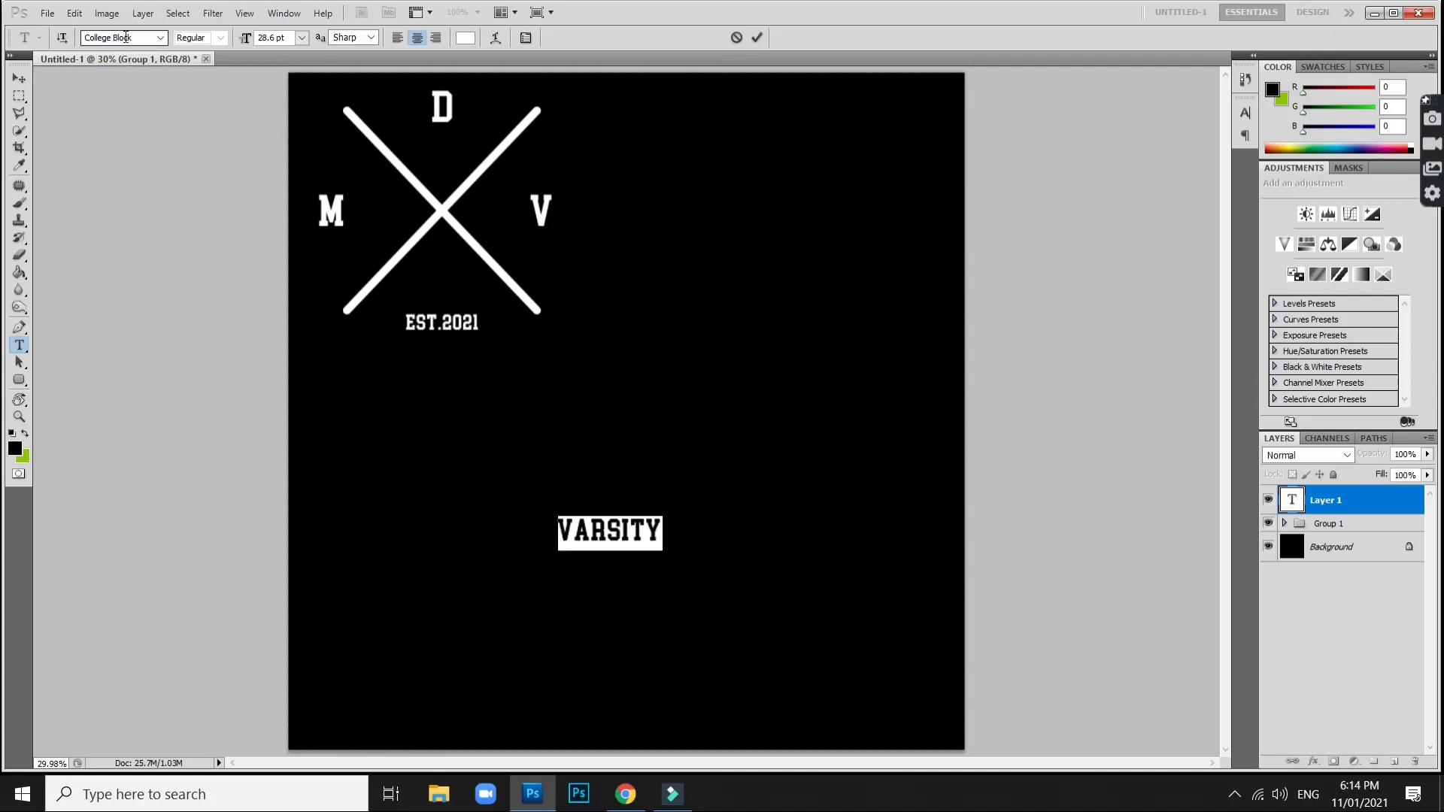
pyautogui.click(124, 38)
pyautogui.write('Fresty Script')
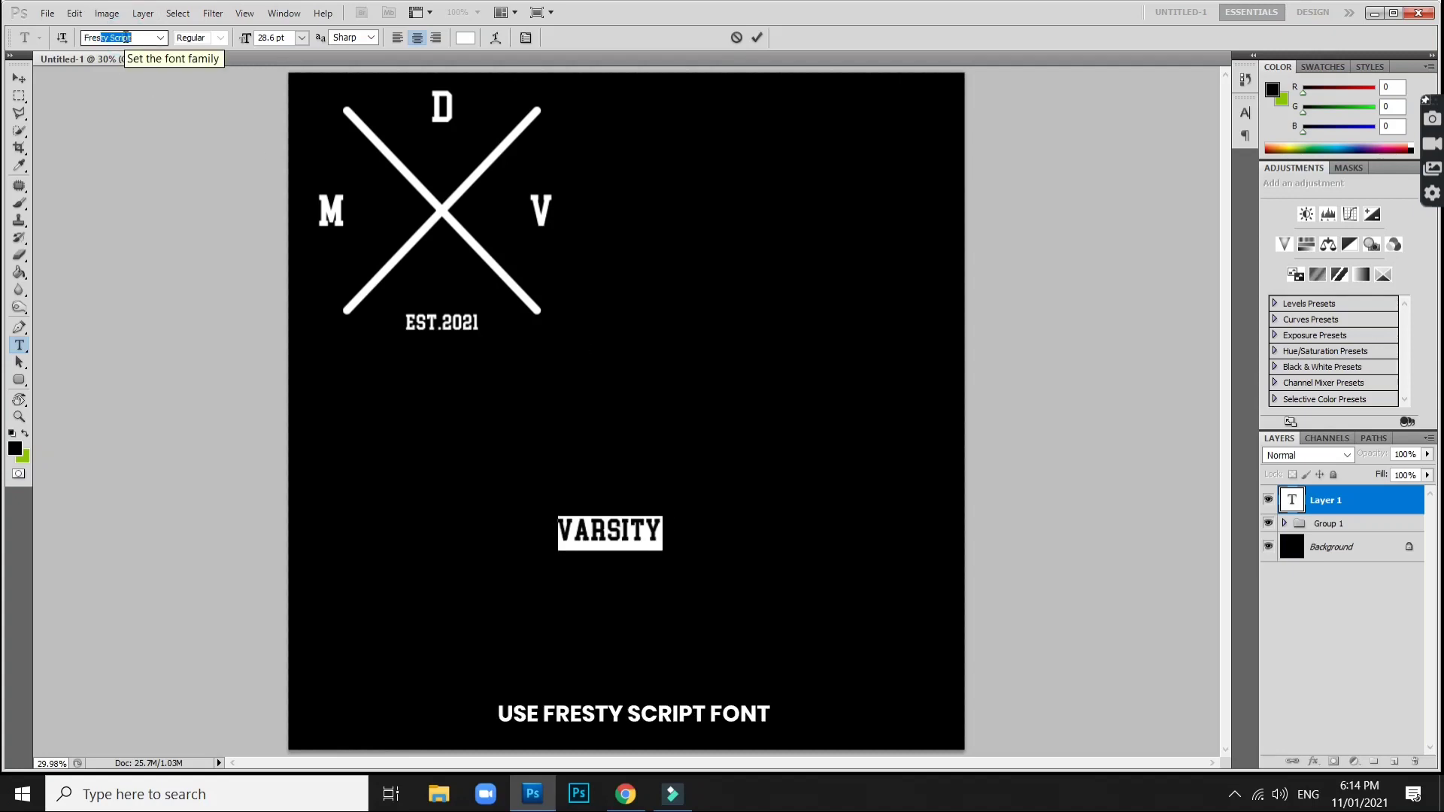
pyautogui.press('Return')
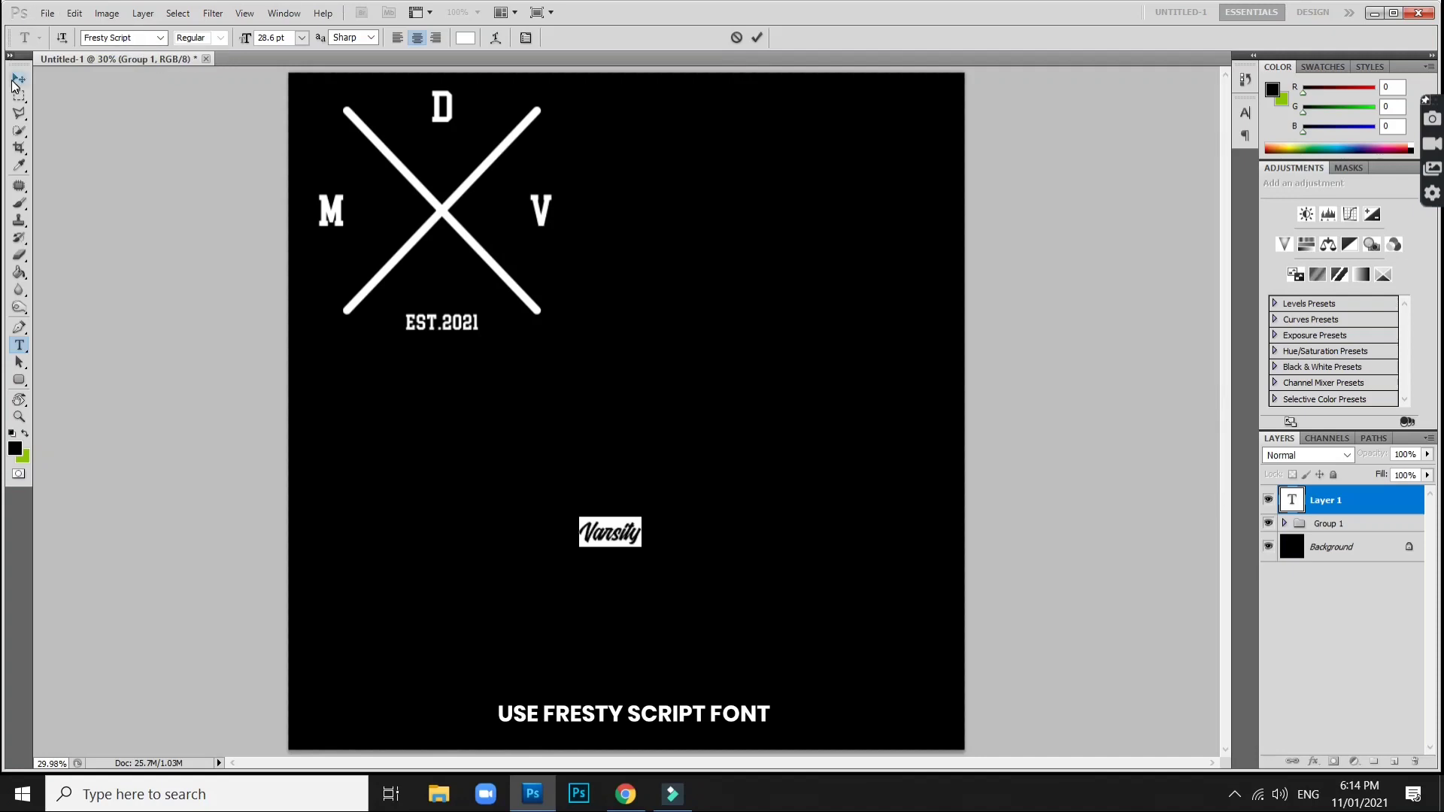
pyautogui.click(19, 78)
# Enlarge Varsity to about 459%, move it left and down, then scale it a further 140%.
pyautogui.click(74, 14)
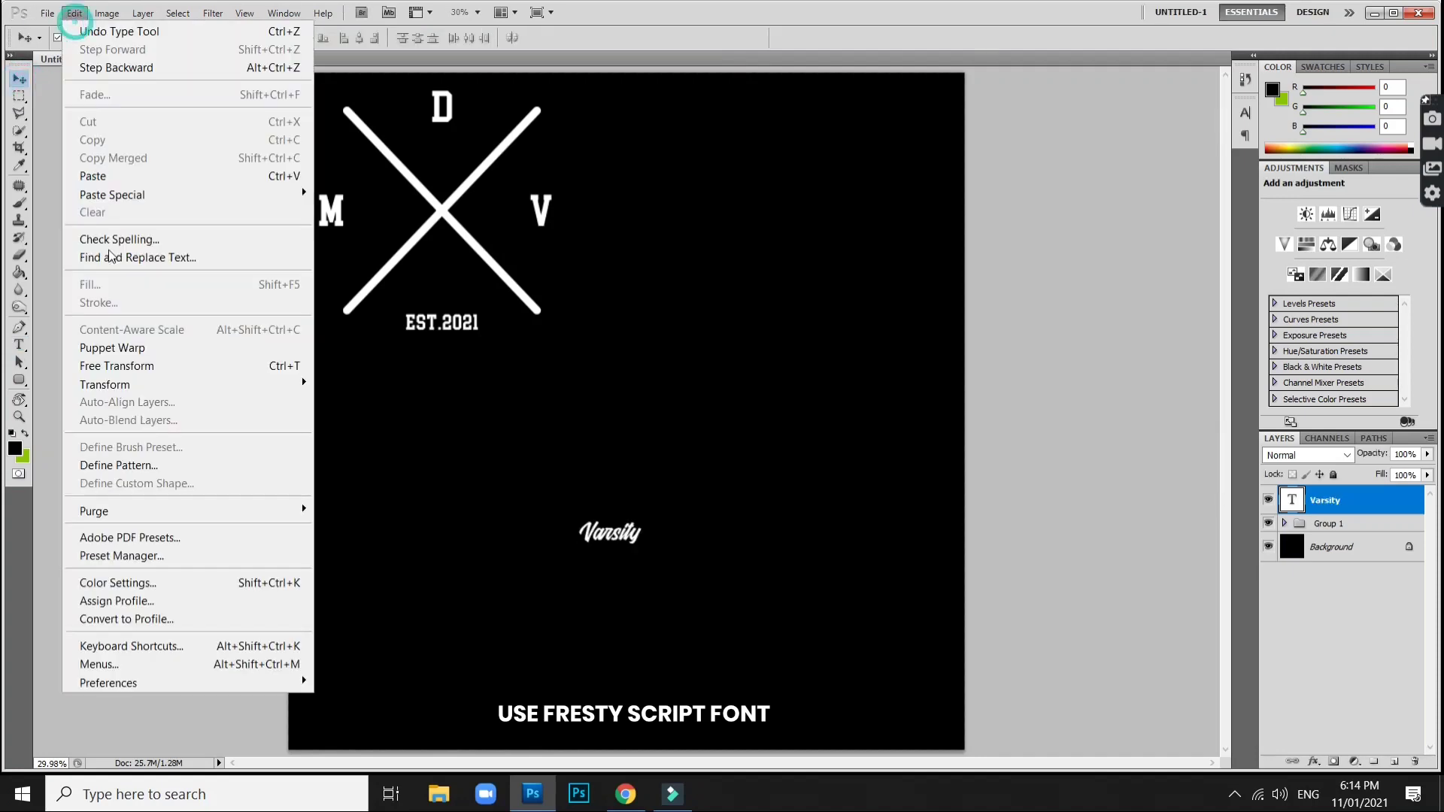
pyautogui.click(193, 365)
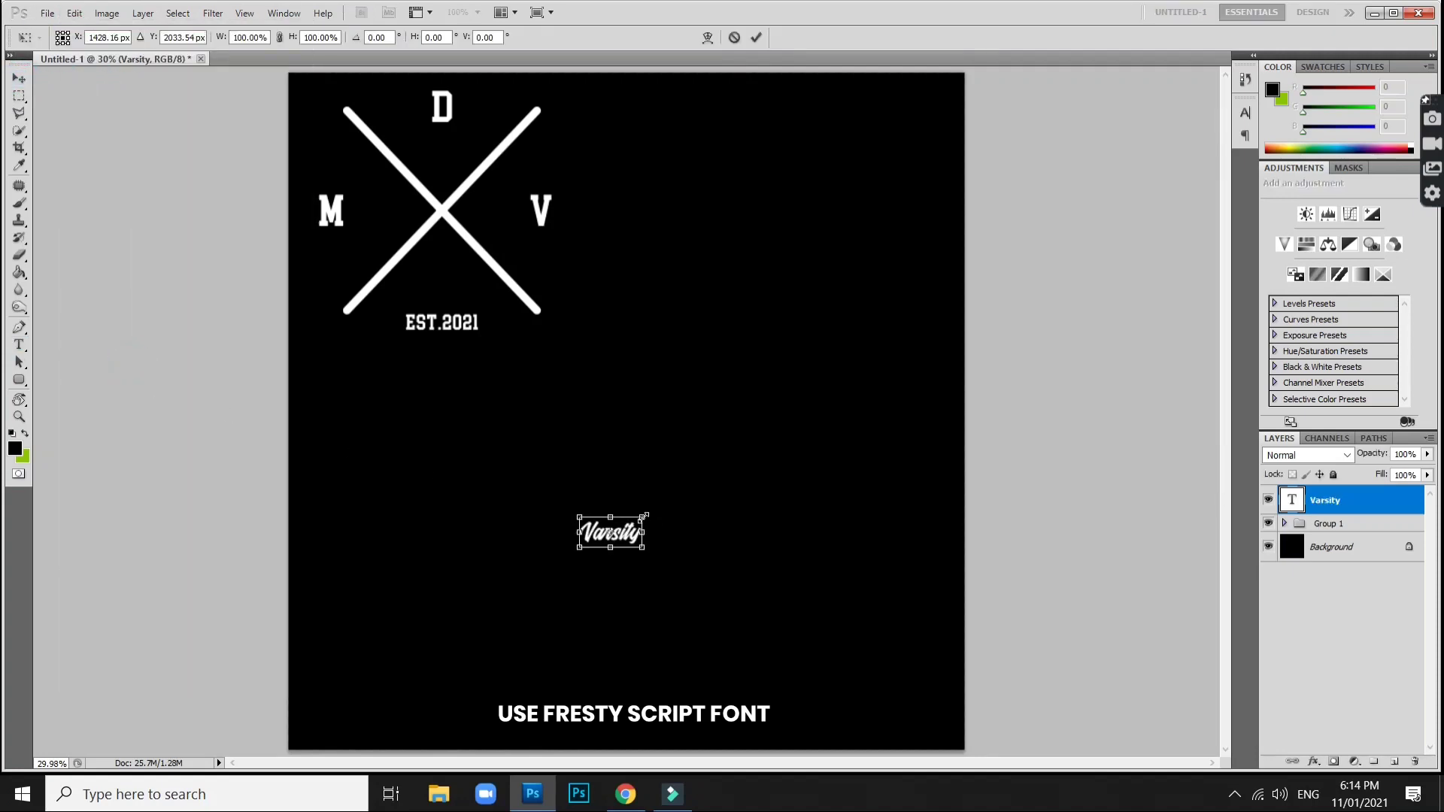
pyautogui.moveTo(643, 517); pyautogui.dragTo(879, 439)
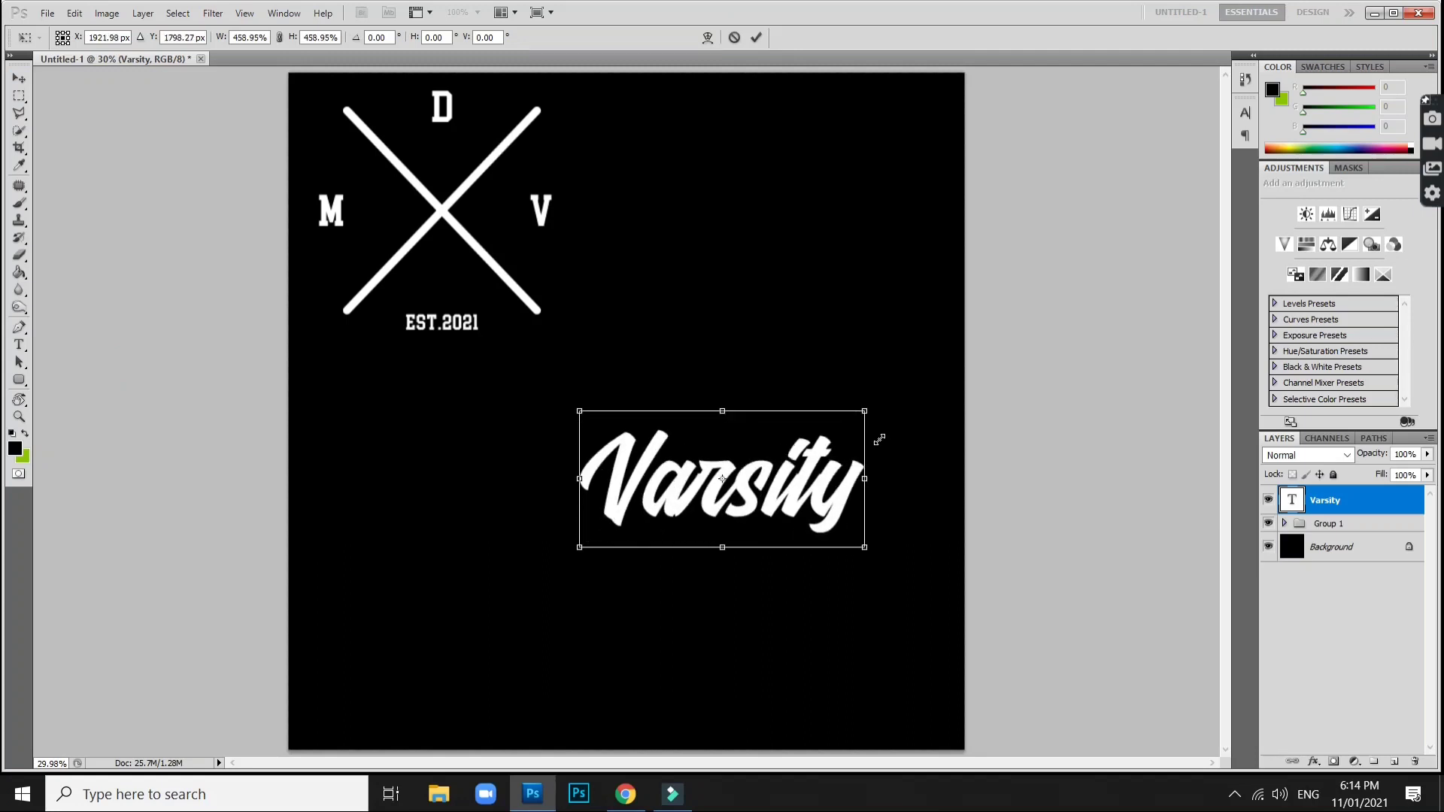
pyautogui.press('Return')
pyautogui.moveTo(803, 469); pyautogui.dragTo(635, 522)
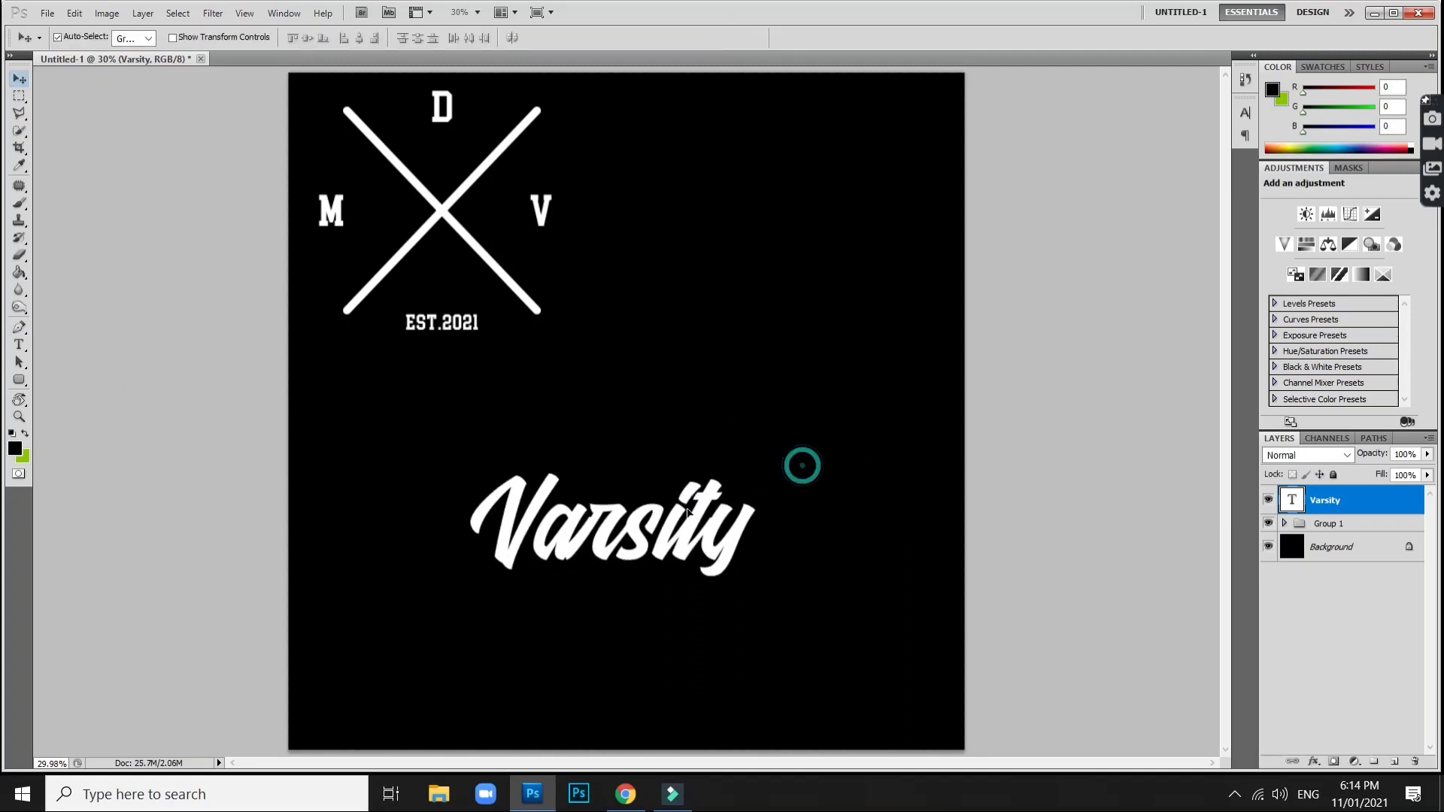
pyautogui.hotkey('ctrl', 't')
pyautogui.moveTo(697, 461); pyautogui.dragTo(811, 408)
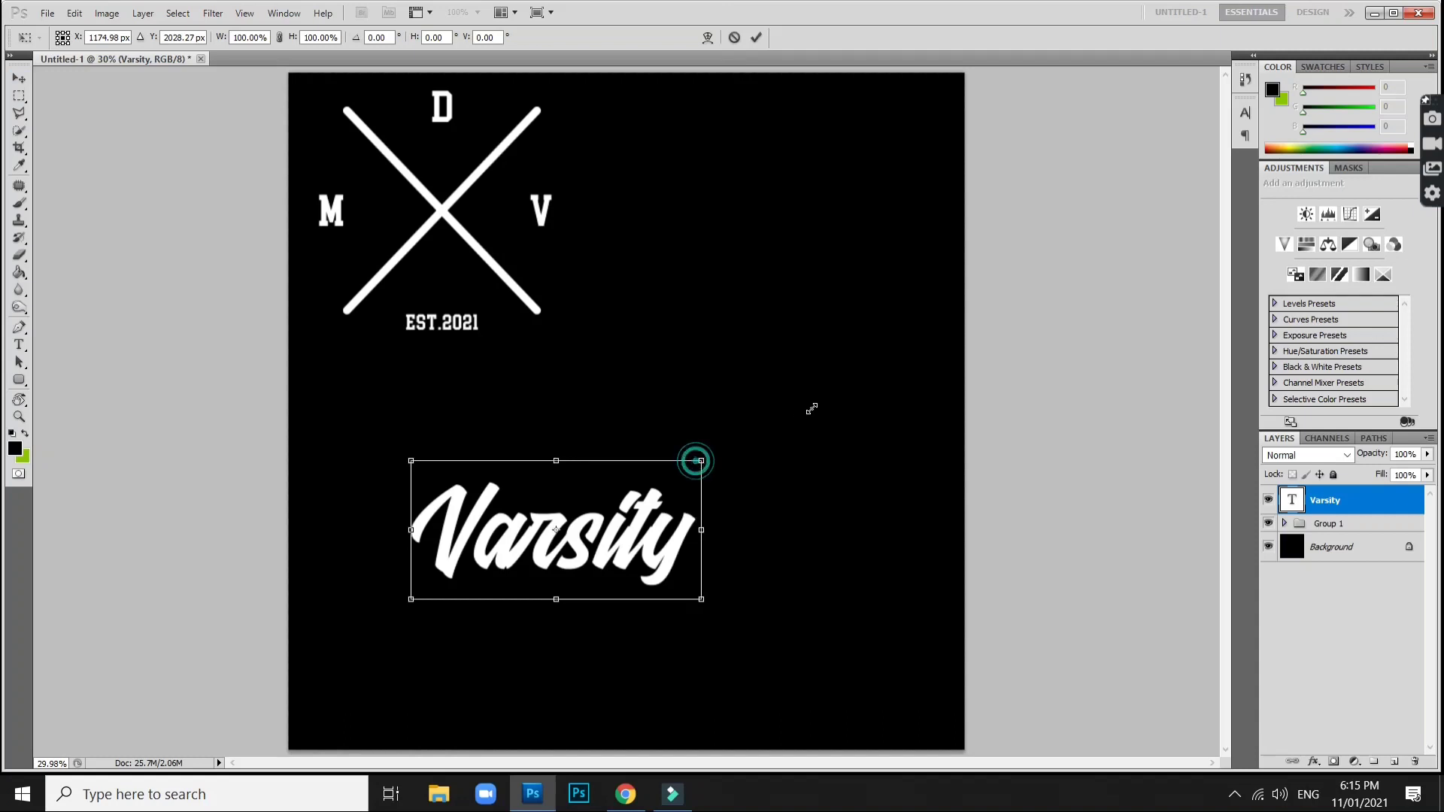
pyautogui.press('Return')
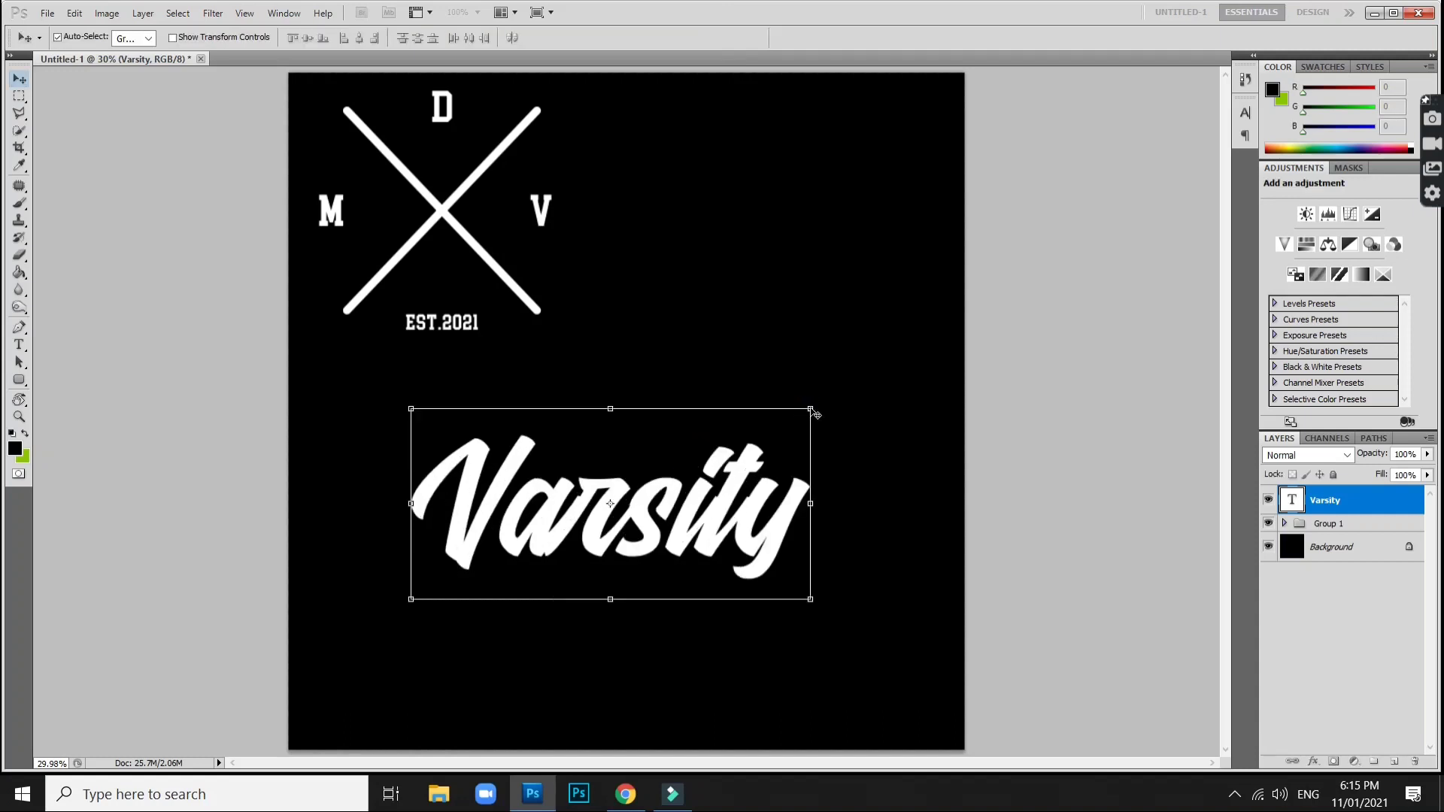
pyautogui.click(830, 478)
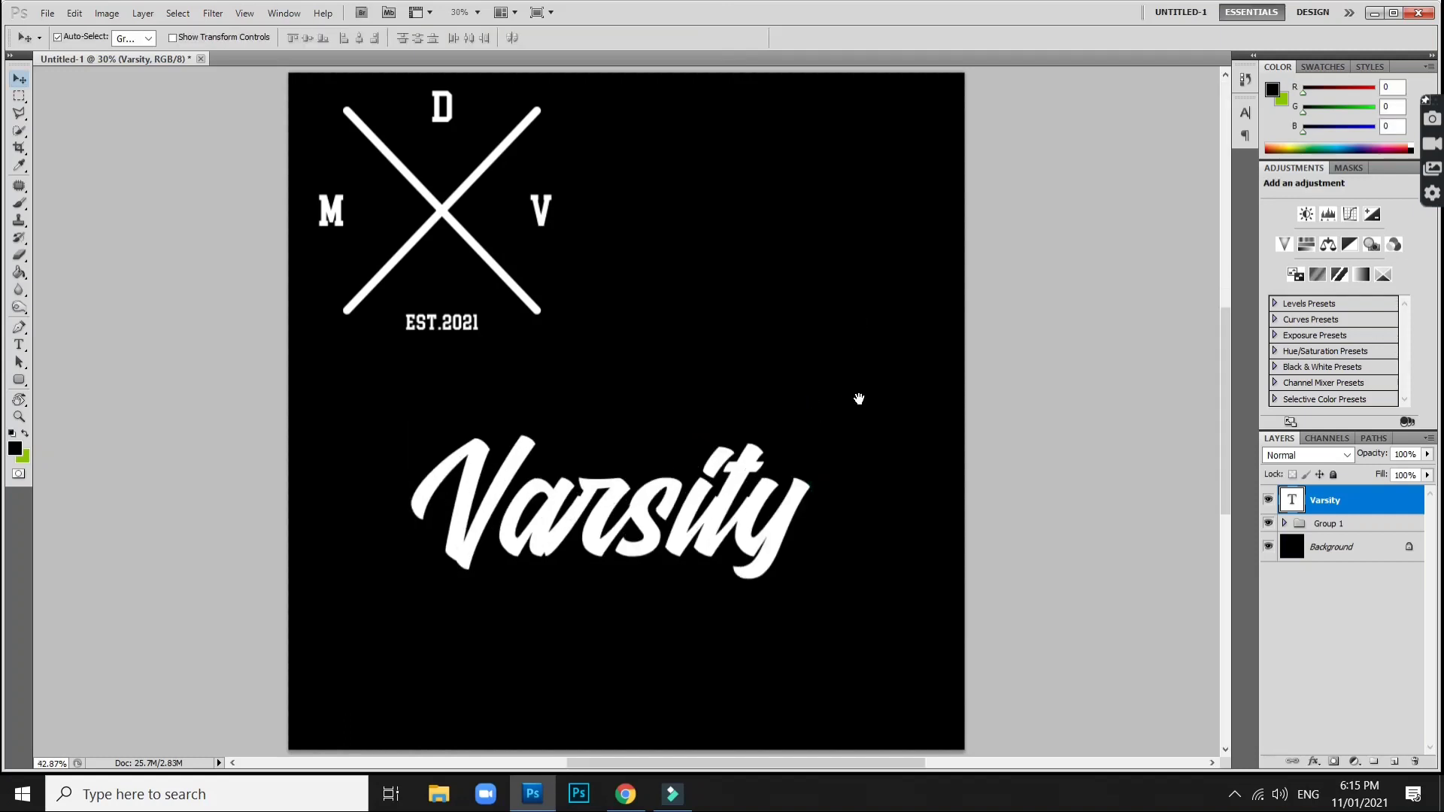
# Move the Varsity lettering toward the centre and rotate it slightly counterclockwise.
pyautogui.moveTo(867, 500); pyautogui.dragTo(970, 241)
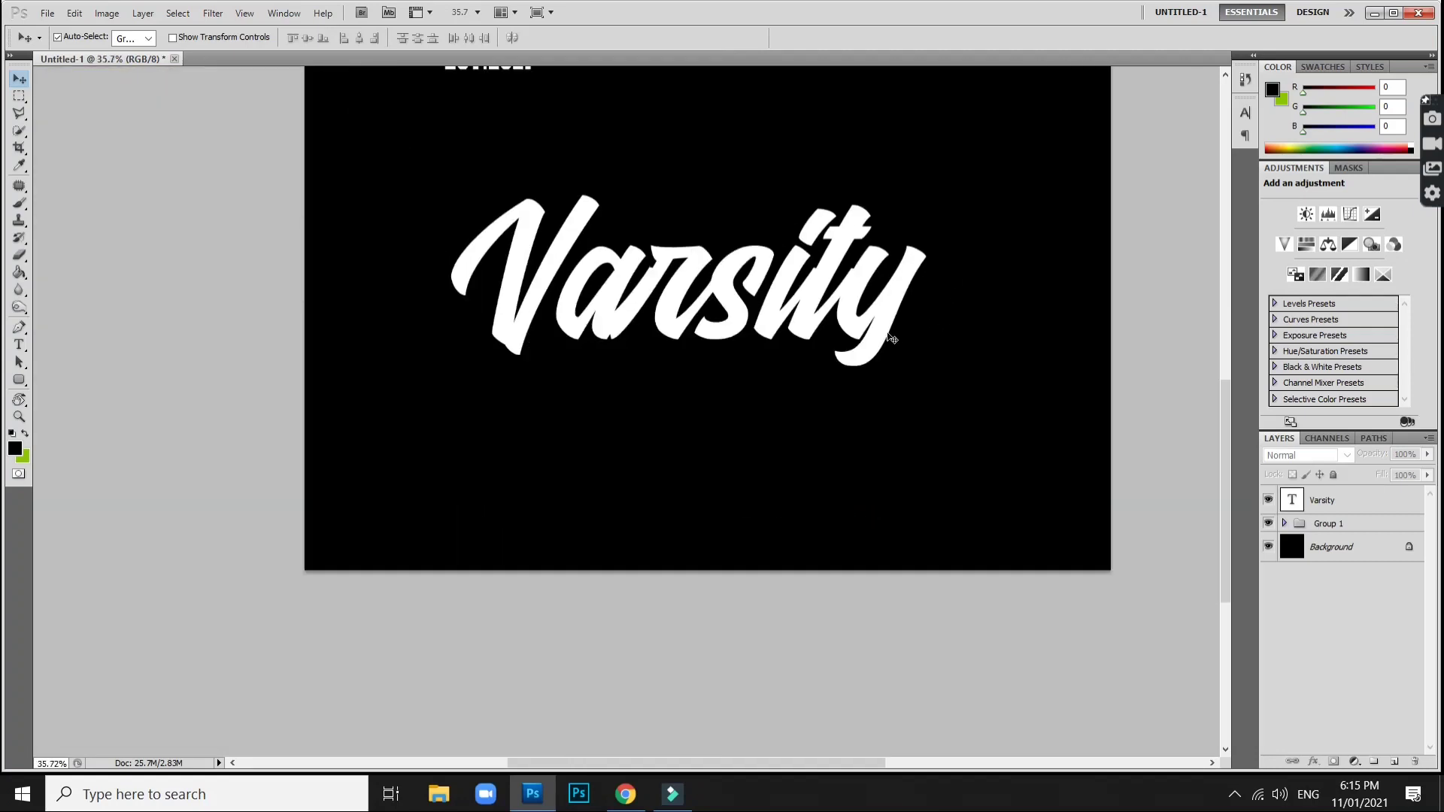
pyautogui.moveTo(891, 338); pyautogui.dragTo(928, 328)
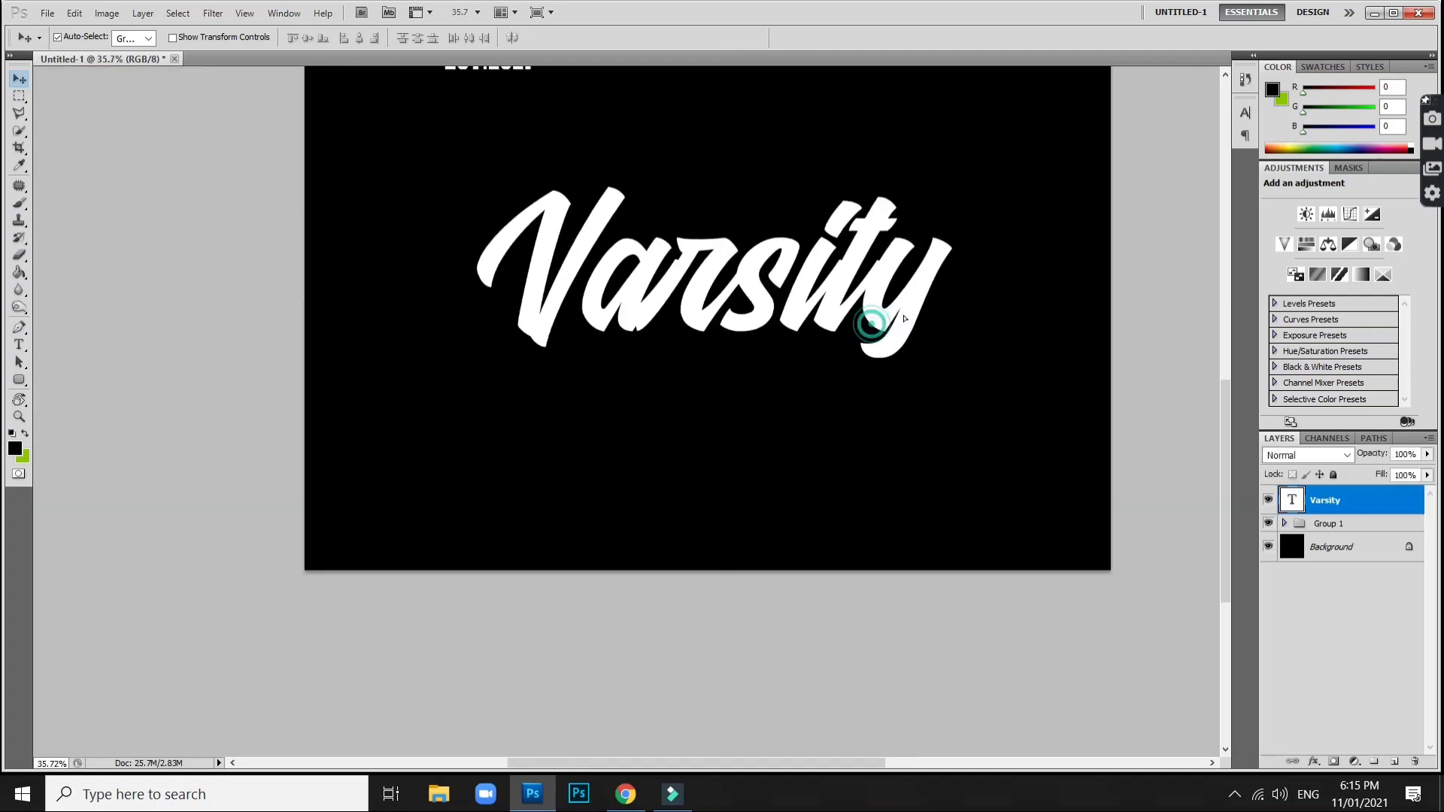
pyautogui.hotkey('ctrl', 't')
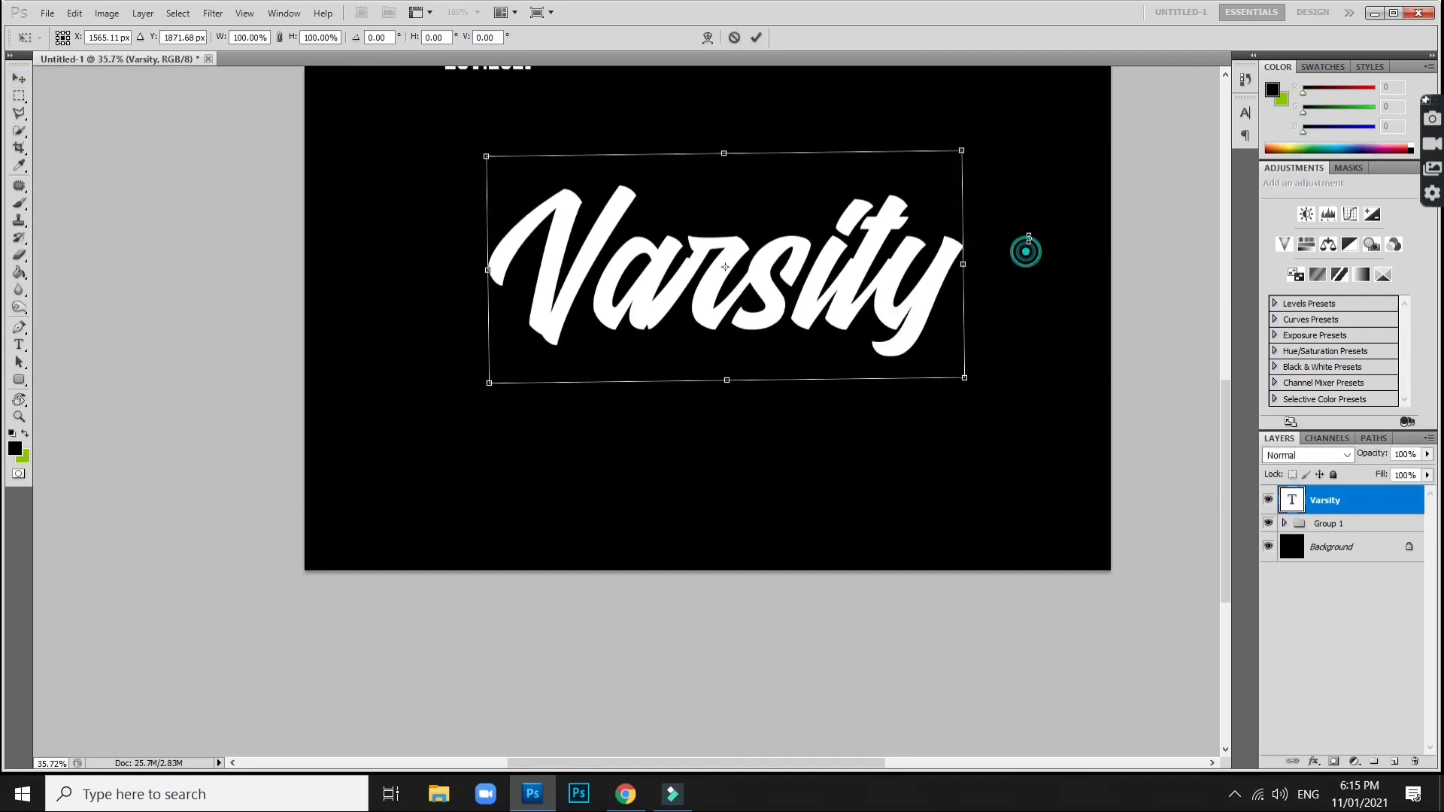
pyautogui.moveTo(1025, 245); pyautogui.dragTo(1031, 235)
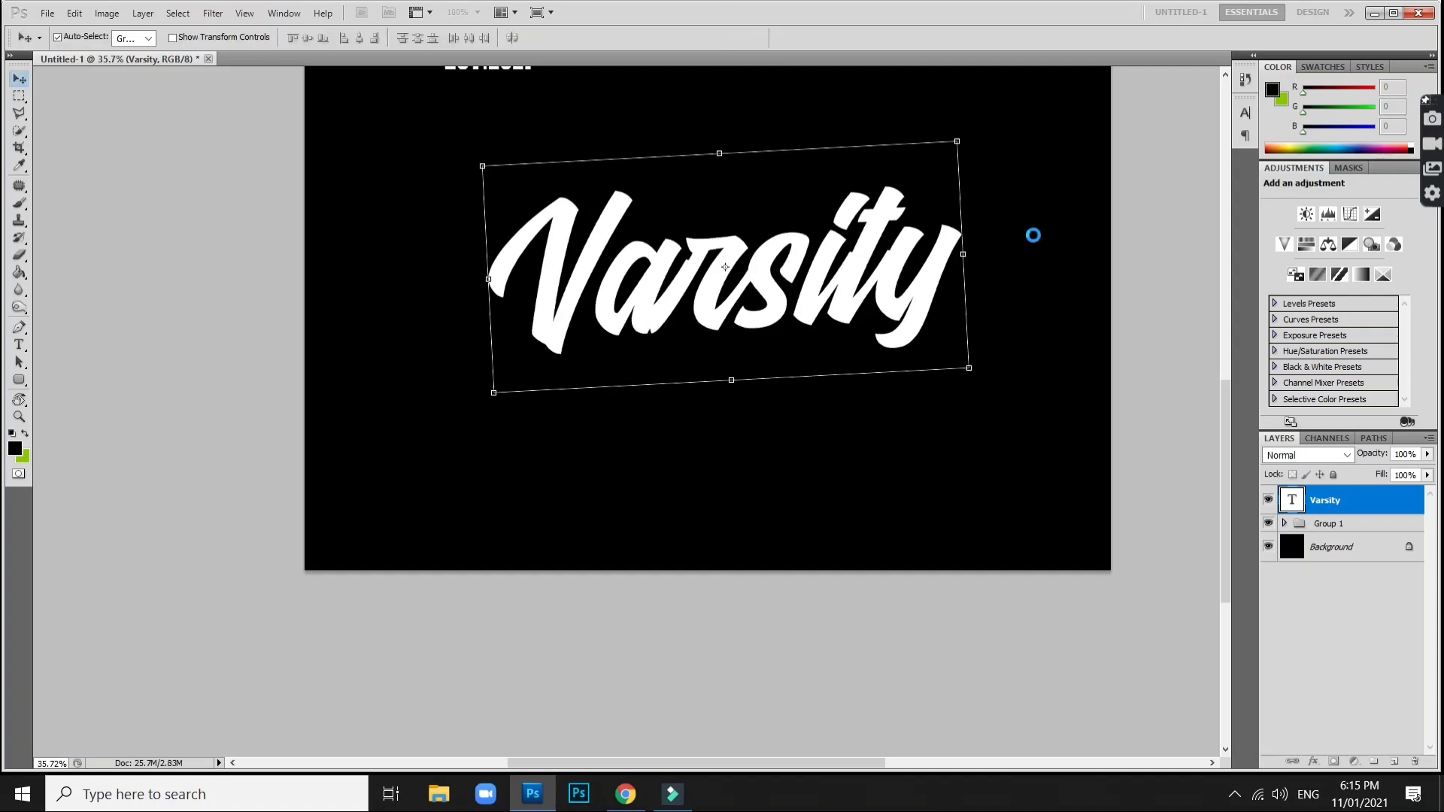
pyautogui.press('Return')
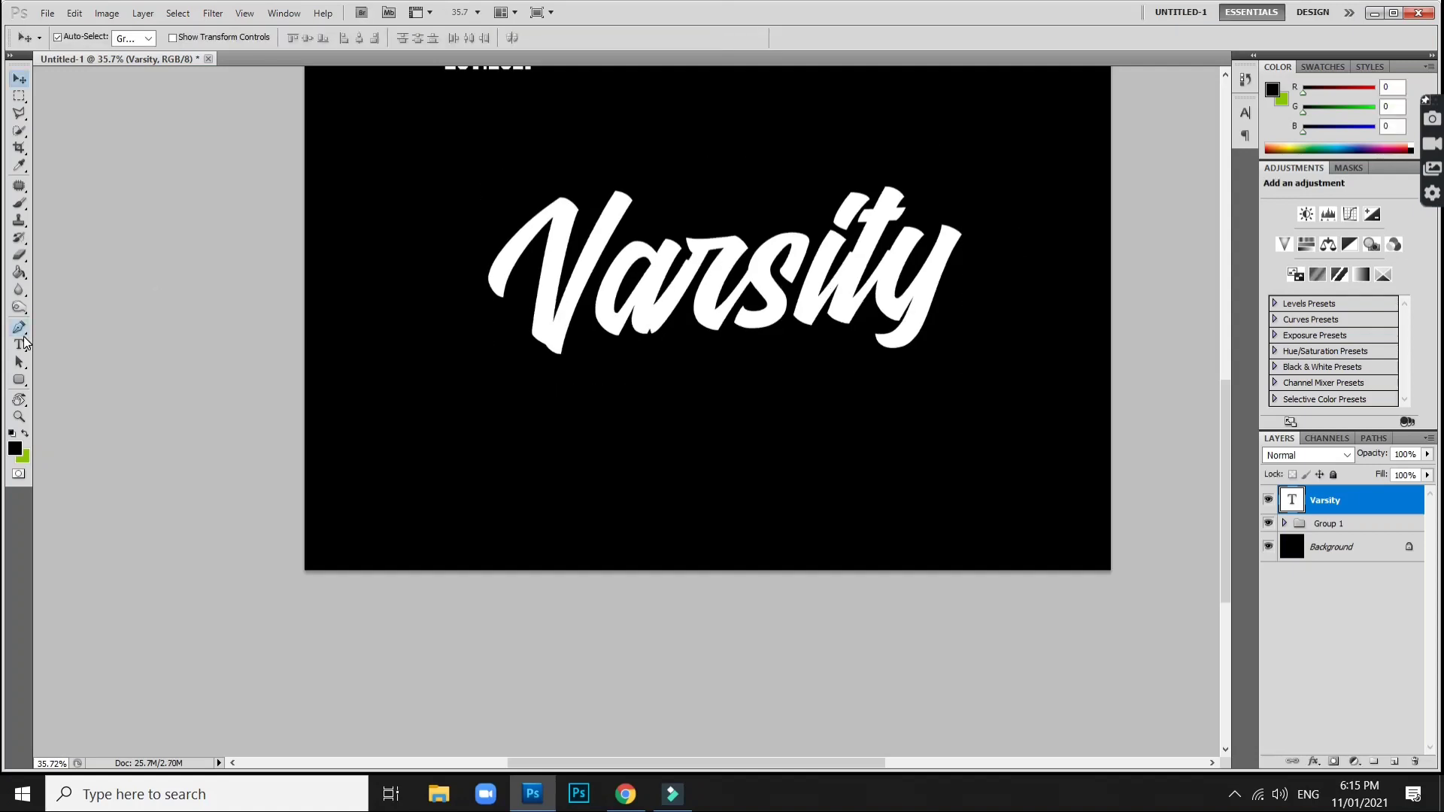
# Add a new 48 pt Brannboll text layer containing the swash character '1' below Varsity.
pyautogui.click(20, 344)
pyautogui.click(409, 366)
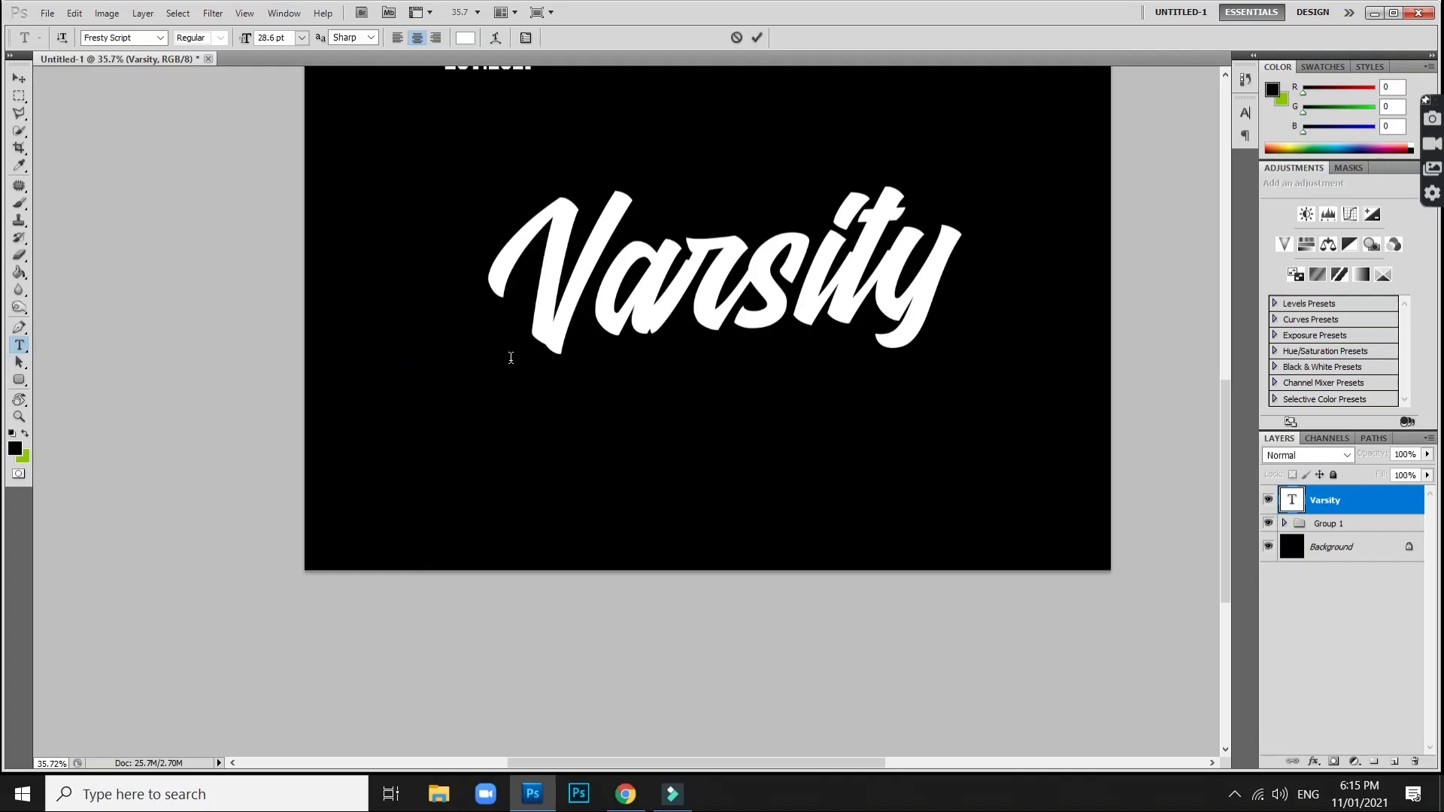
pyautogui.click(302, 38)
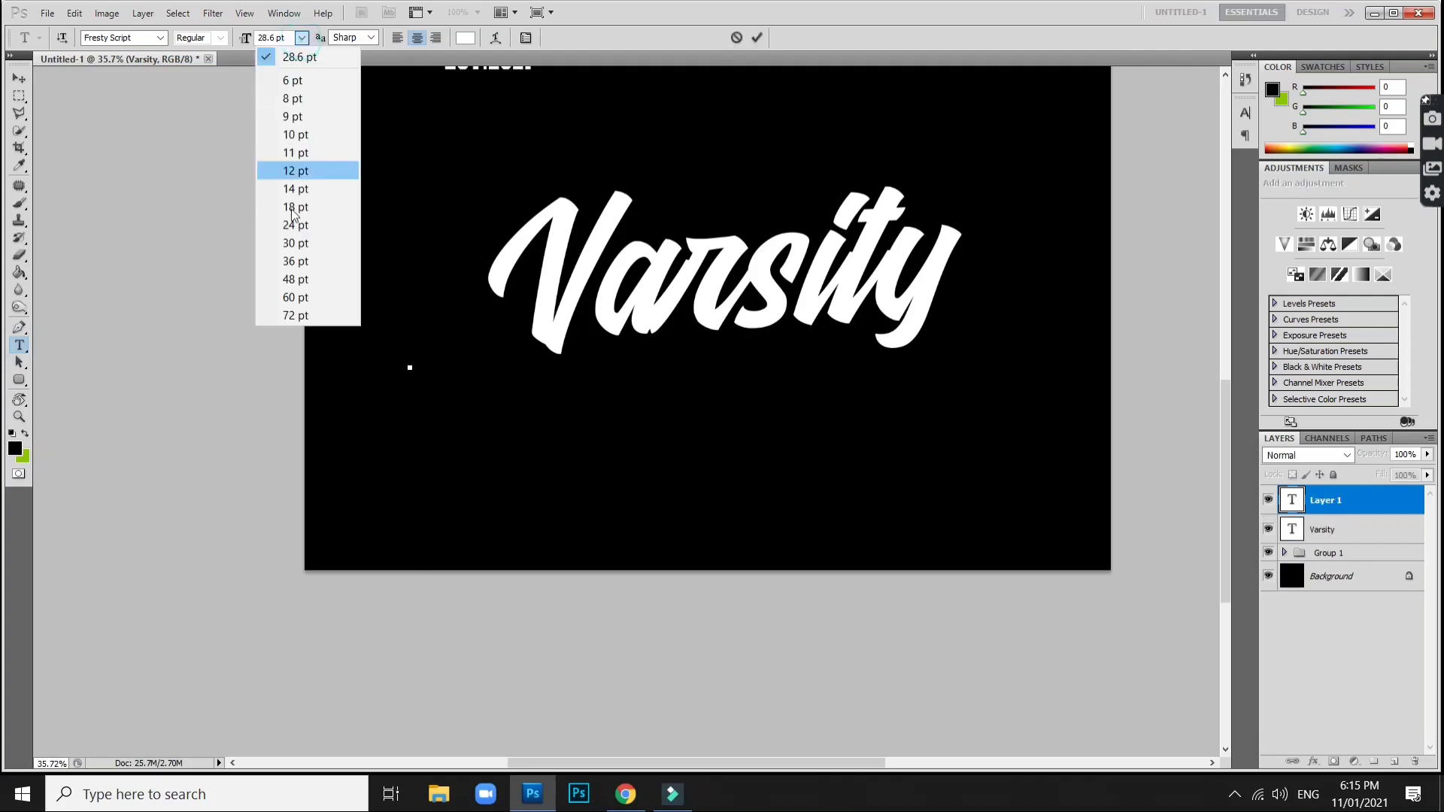
pyautogui.click(297, 275)
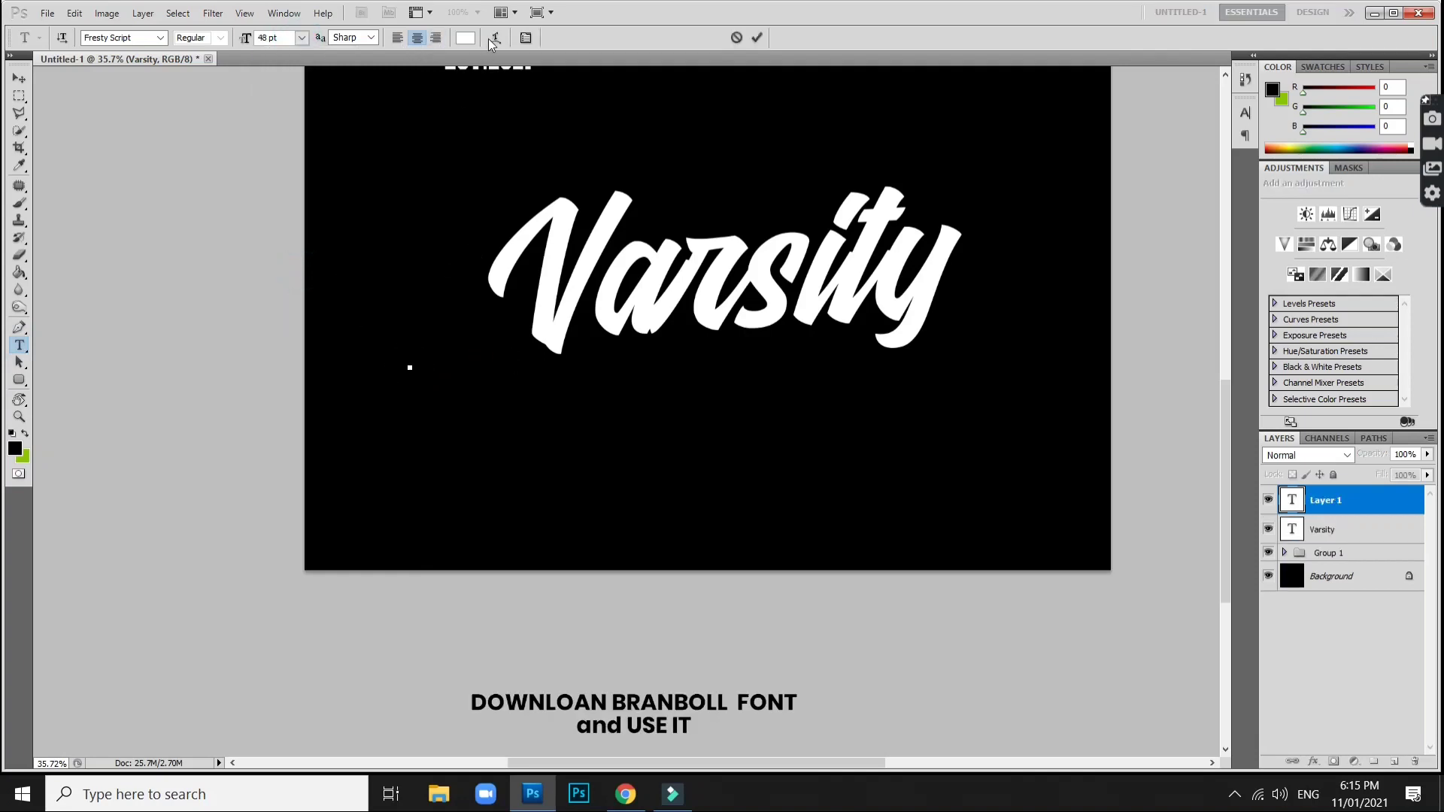
pyautogui.click(135, 37)
pyautogui.write('Brannboll F PE')
pyautogui.press('Return')
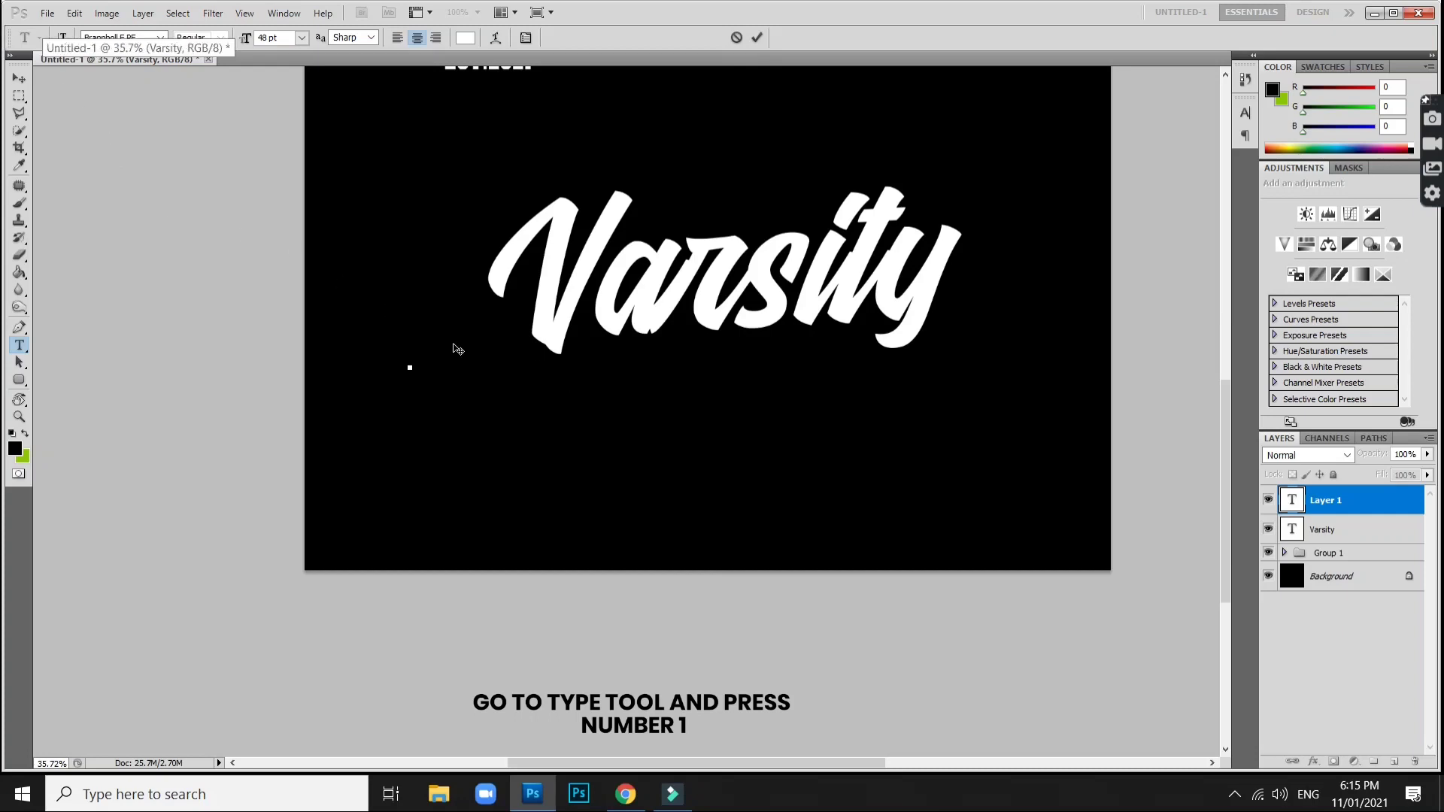
pyautogui.write('1')
pyautogui.hotkey('ctrl', 'Return')
# Scale the swash about 3.5 times and stretch it beneath Varsity to span the word.
pyautogui.press('v')
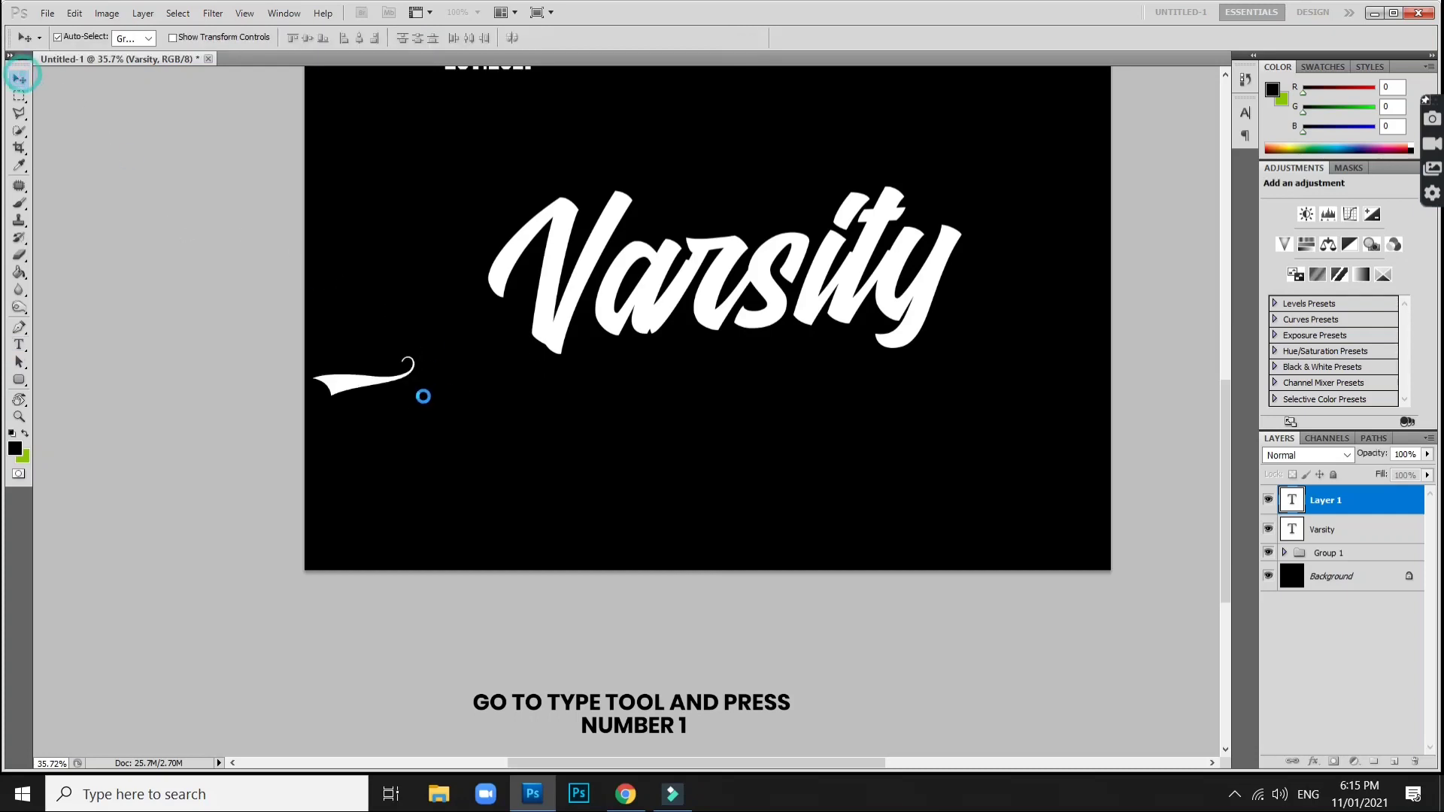
pyautogui.moveTo(358, 377); pyautogui.dragTo(390, 488)
pyautogui.hotkey('ctrl', 't')
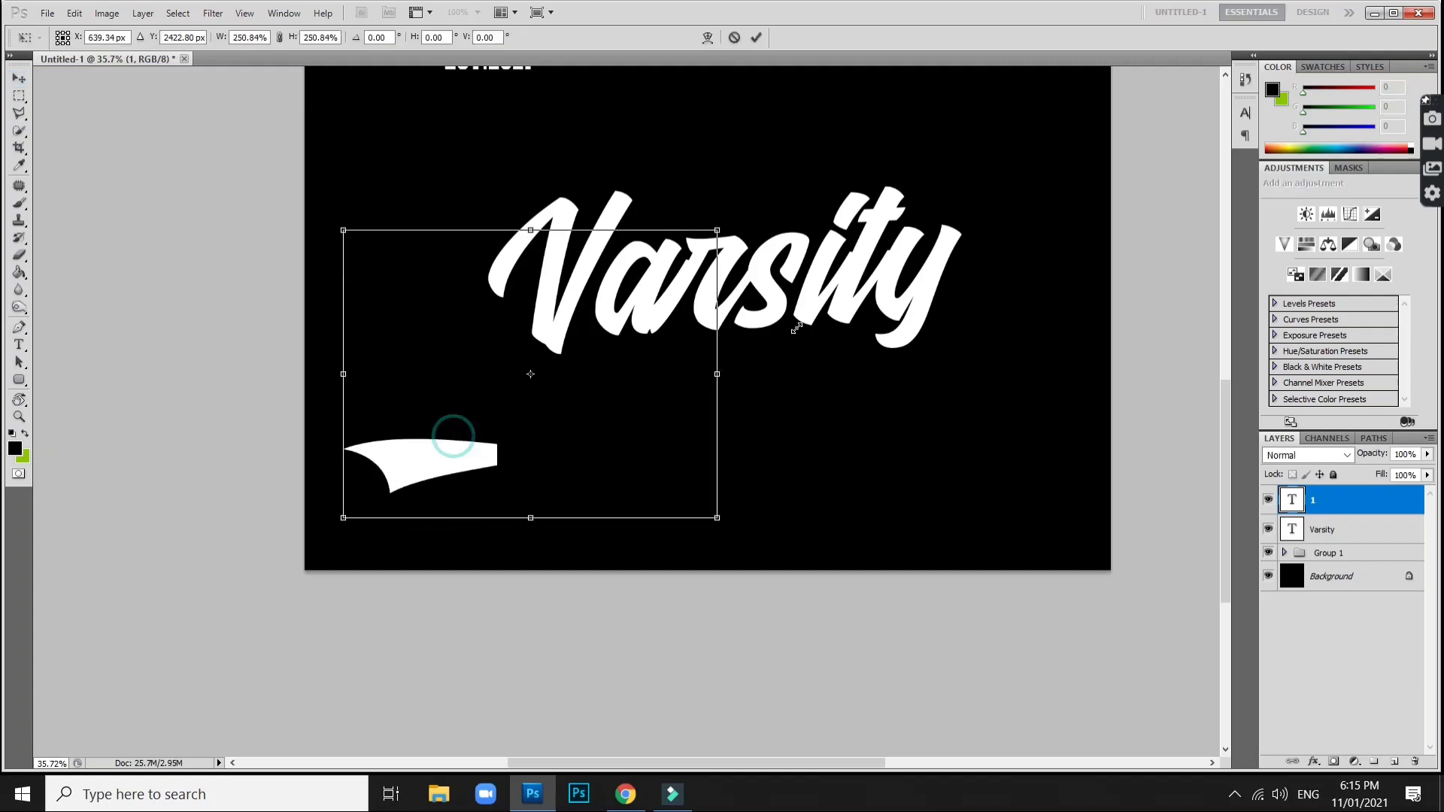
pyautogui.moveTo(453, 434); pyautogui.dragTo(723, 224)
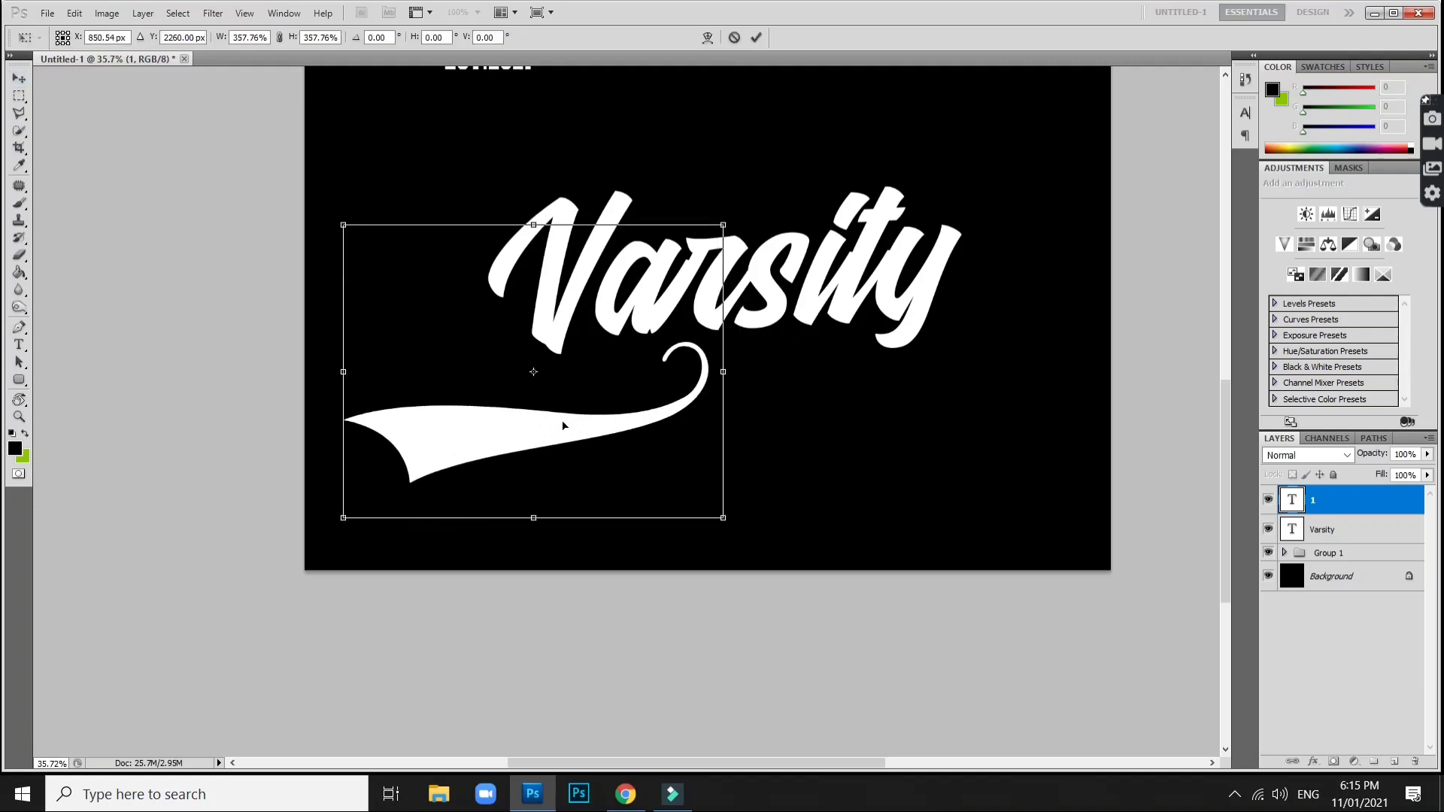
pyautogui.moveTo(563, 425); pyautogui.dragTo(769, 371)
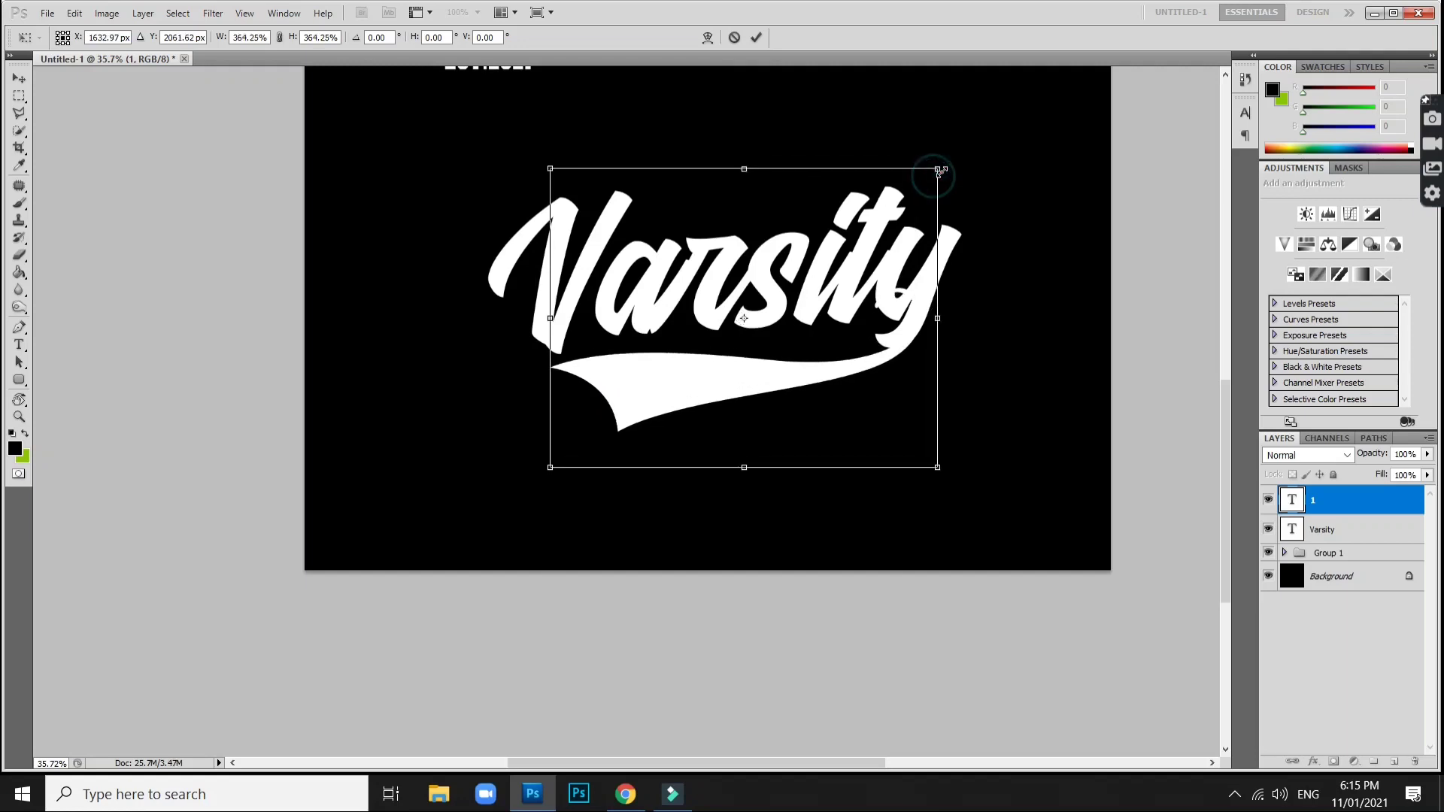
pyautogui.moveTo(932, 175); pyautogui.dragTo(940, 167)
pyautogui.press('Return')
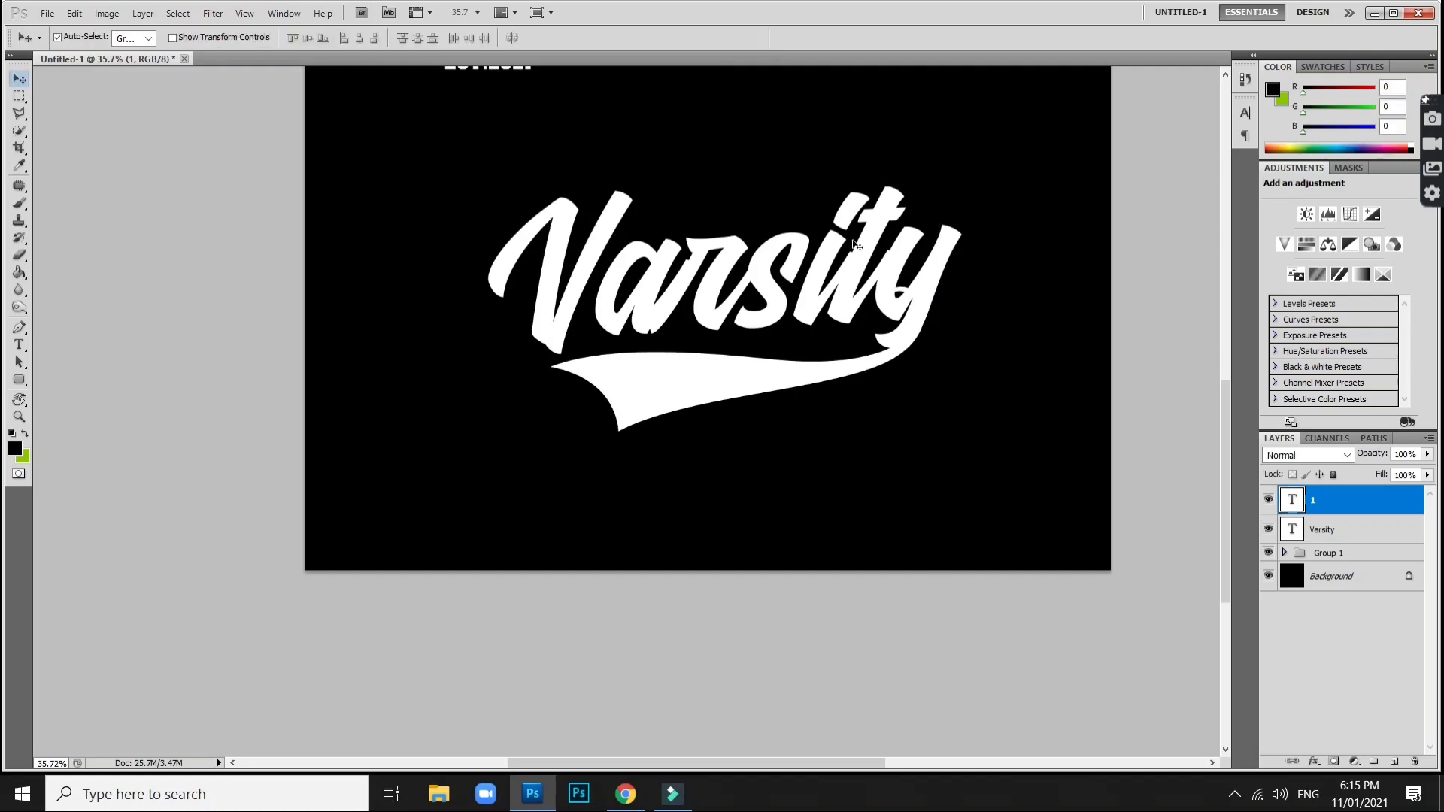
pyautogui.scroll(4, 756, 340)
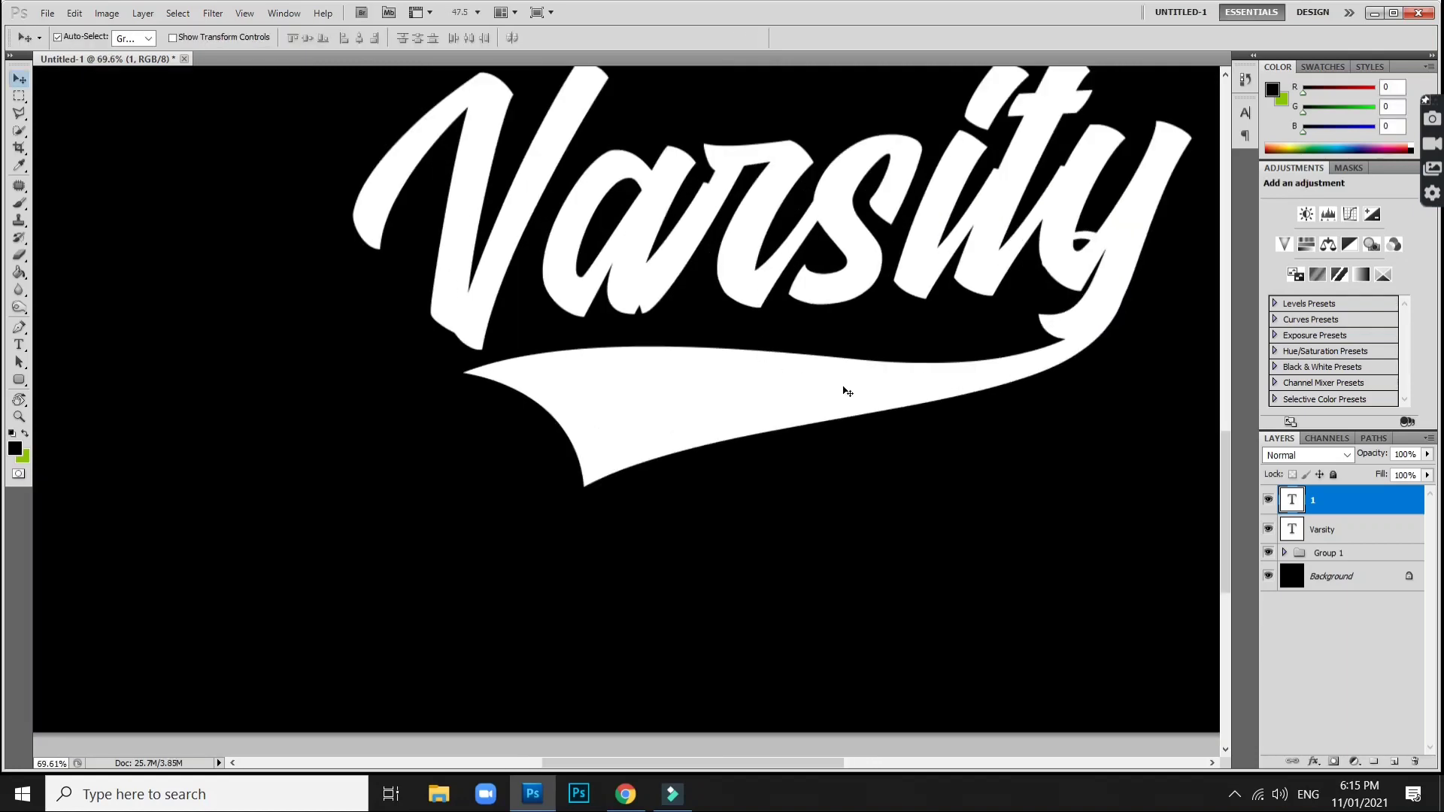
pyautogui.scroll(1, 845, 391)
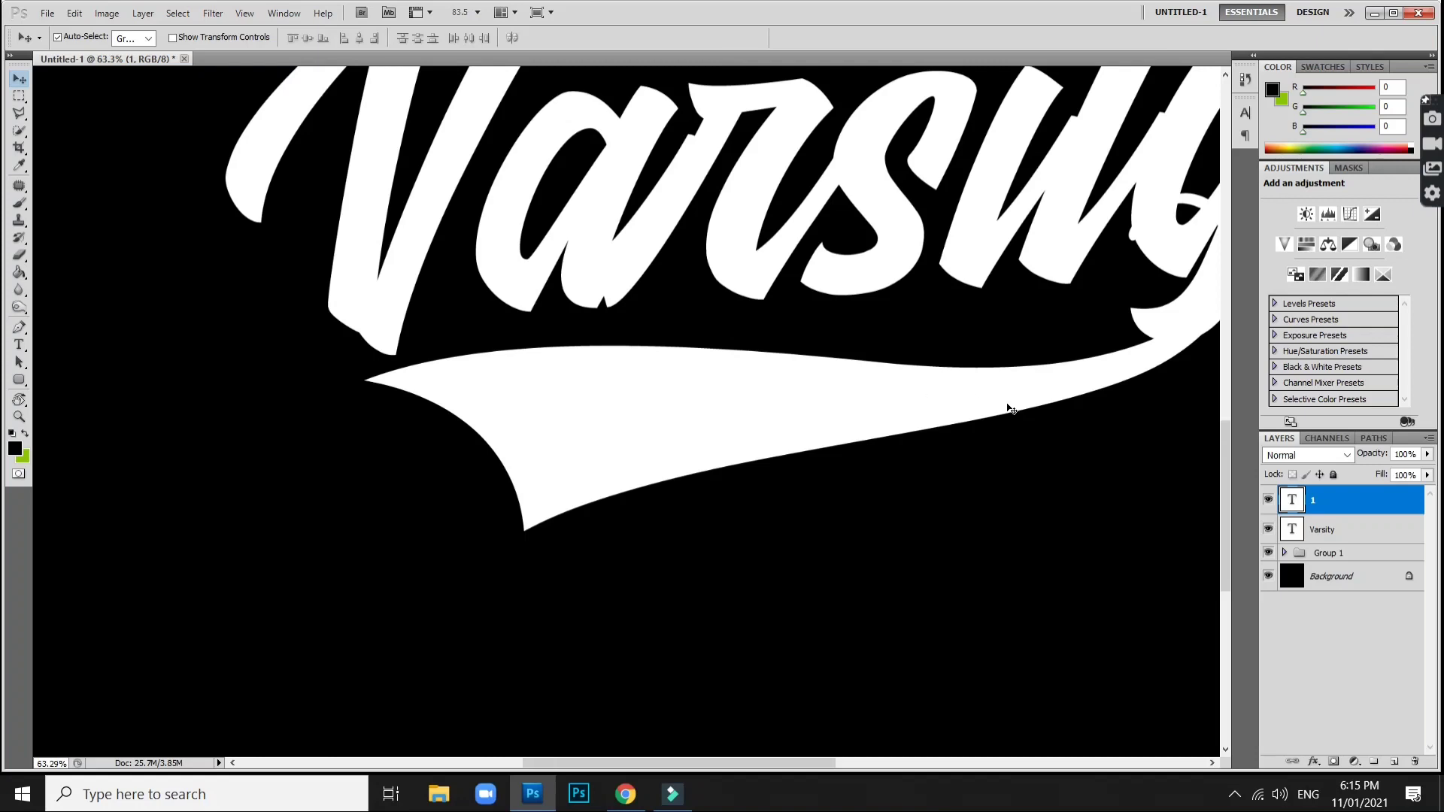
pyautogui.moveTo(1038, 368)
pyautogui.mouseDown()
pyautogui.moveTo(600, 393)
pyautogui.moveTo(640, 402)
pyautogui.mouseUp()
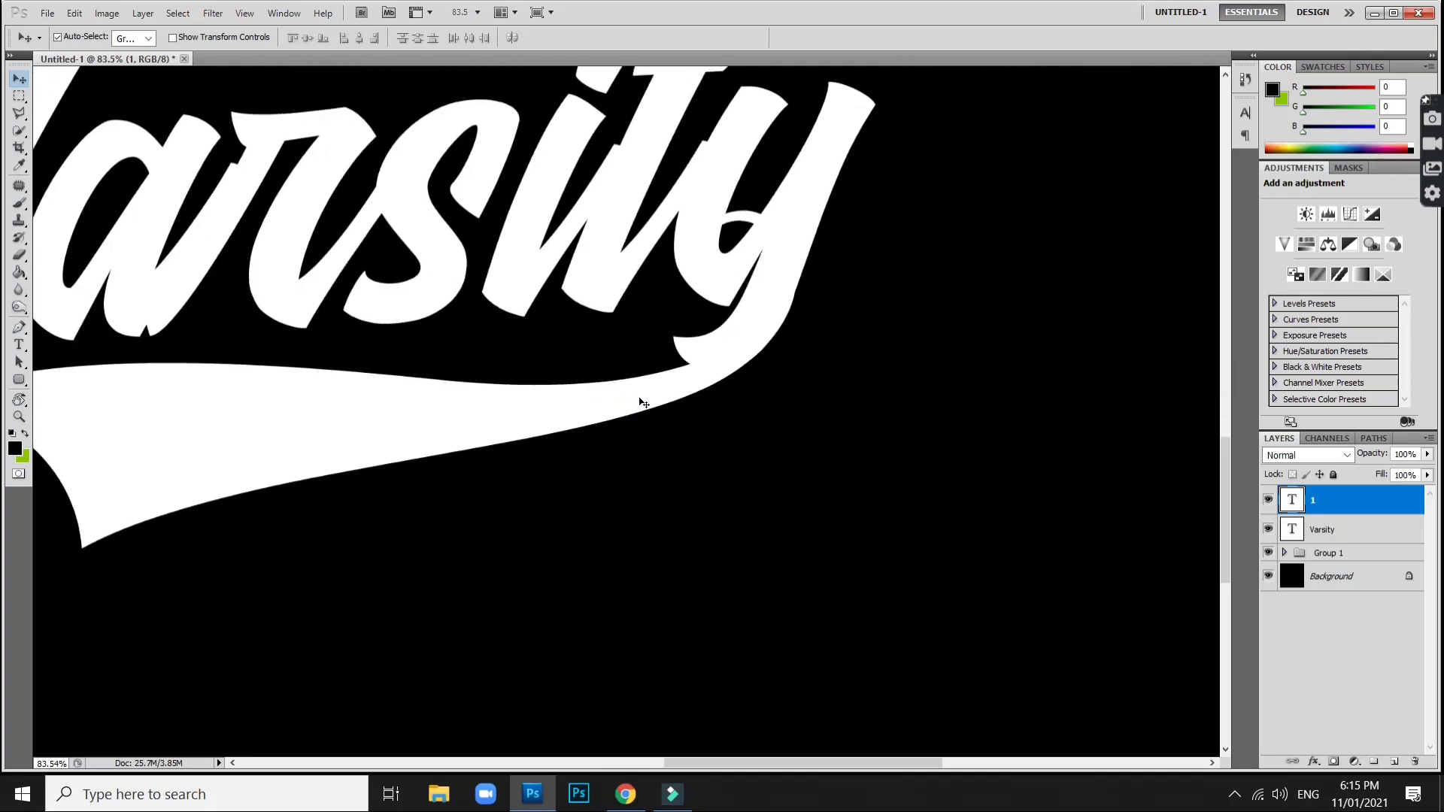
pyautogui.scroll(1, 711, 376)
pyautogui.scroll(1, 725, 364)
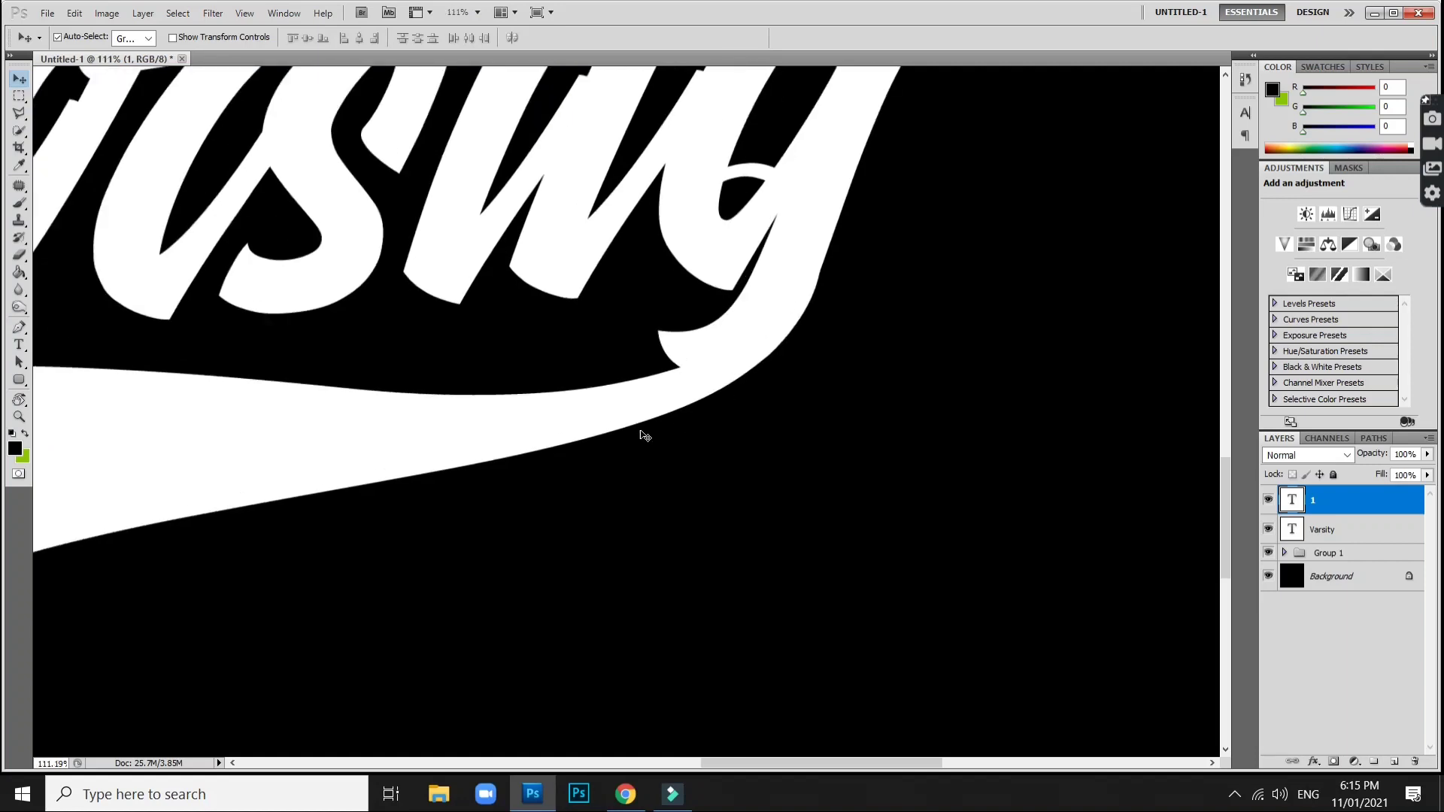
# Convert swash layer 1 to a smart object, then rasterize it into plain pixels.
pyautogui.rightClick(1363, 499)
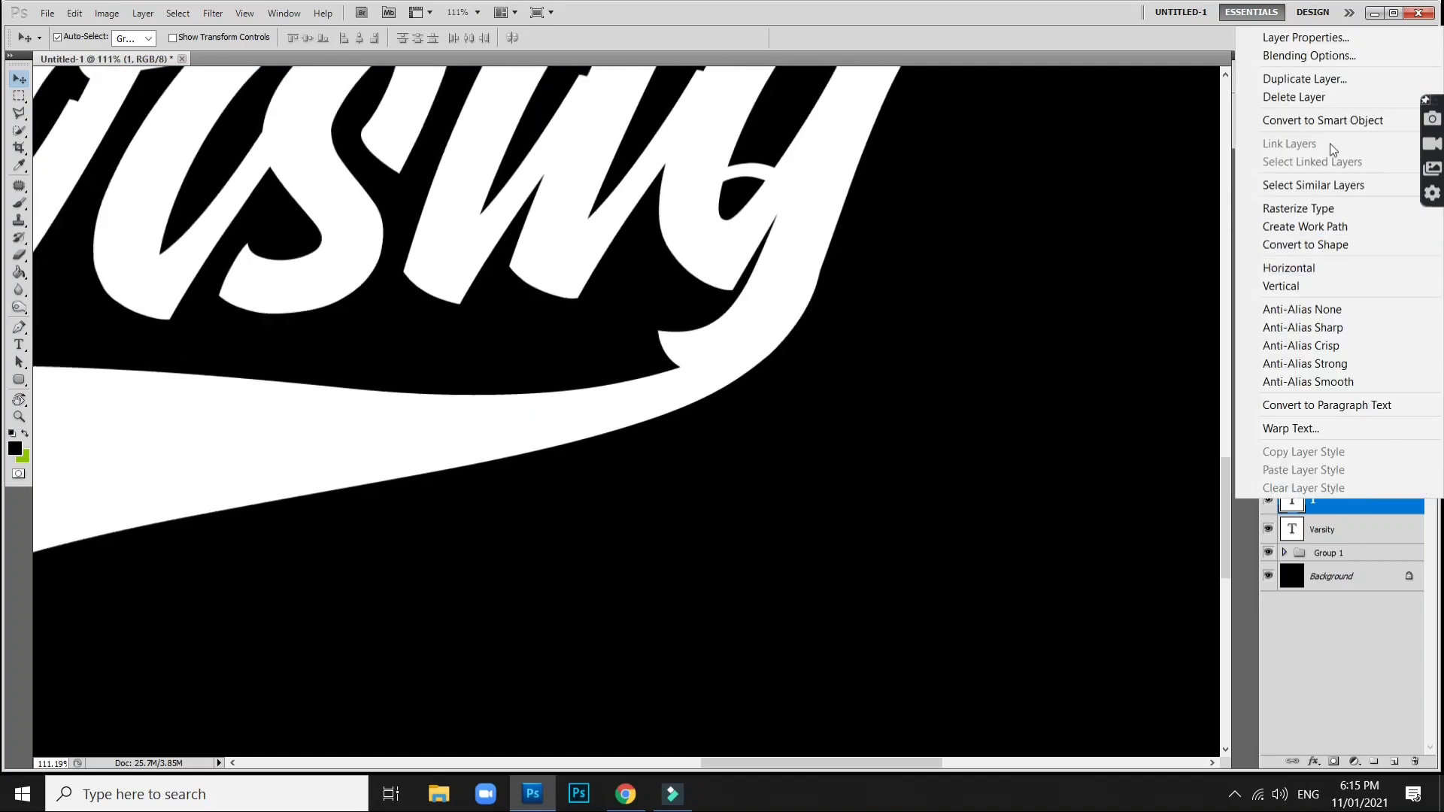
pyautogui.click(1320, 122)
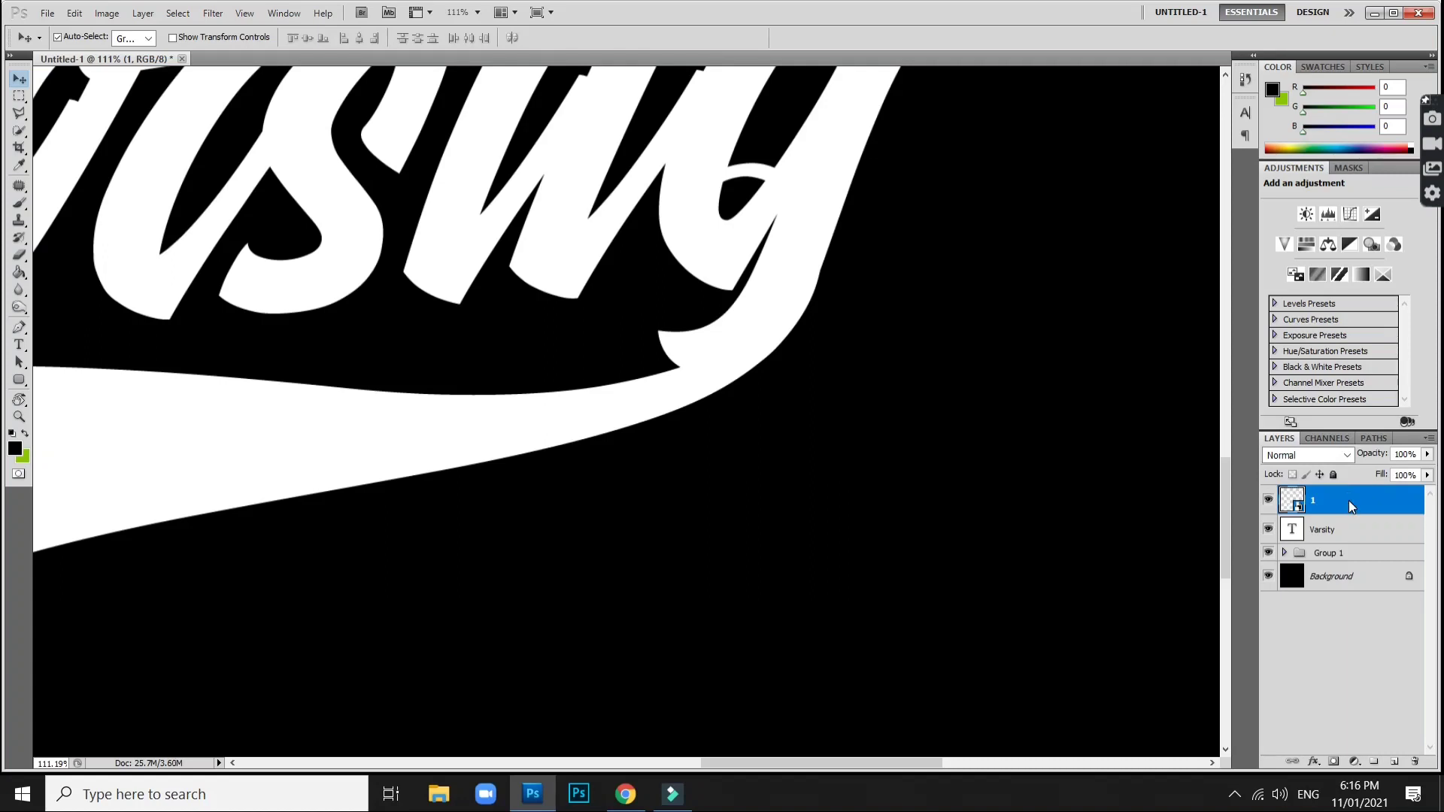
pyautogui.rightClick(1389, 501)
pyautogui.click(1324, 245)
# Erase the swash curl that overlaps the y.
pyautogui.press('e')
pyautogui.moveTo(735, 187); pyautogui.dragTo(734, 167)
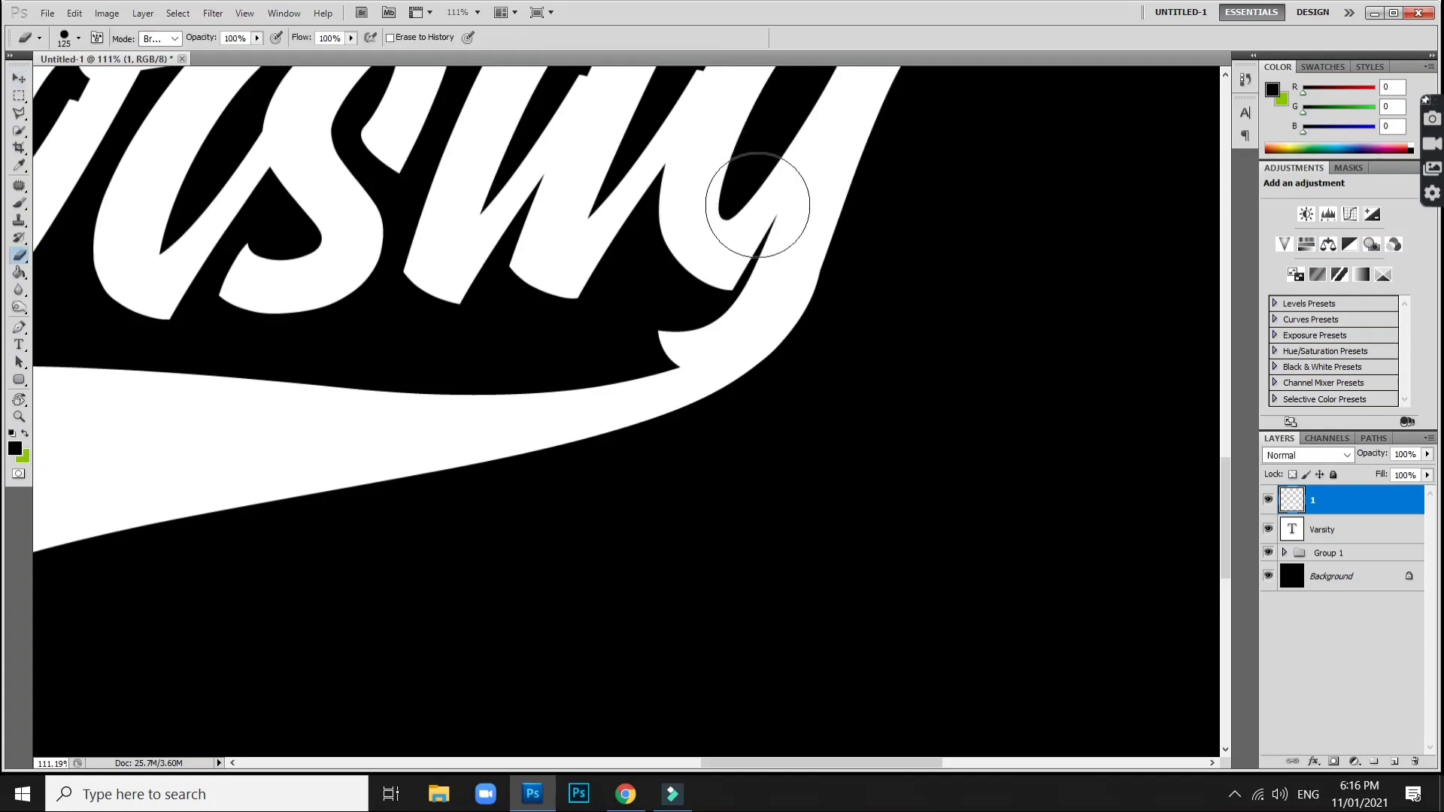
pyautogui.click(18, 78)
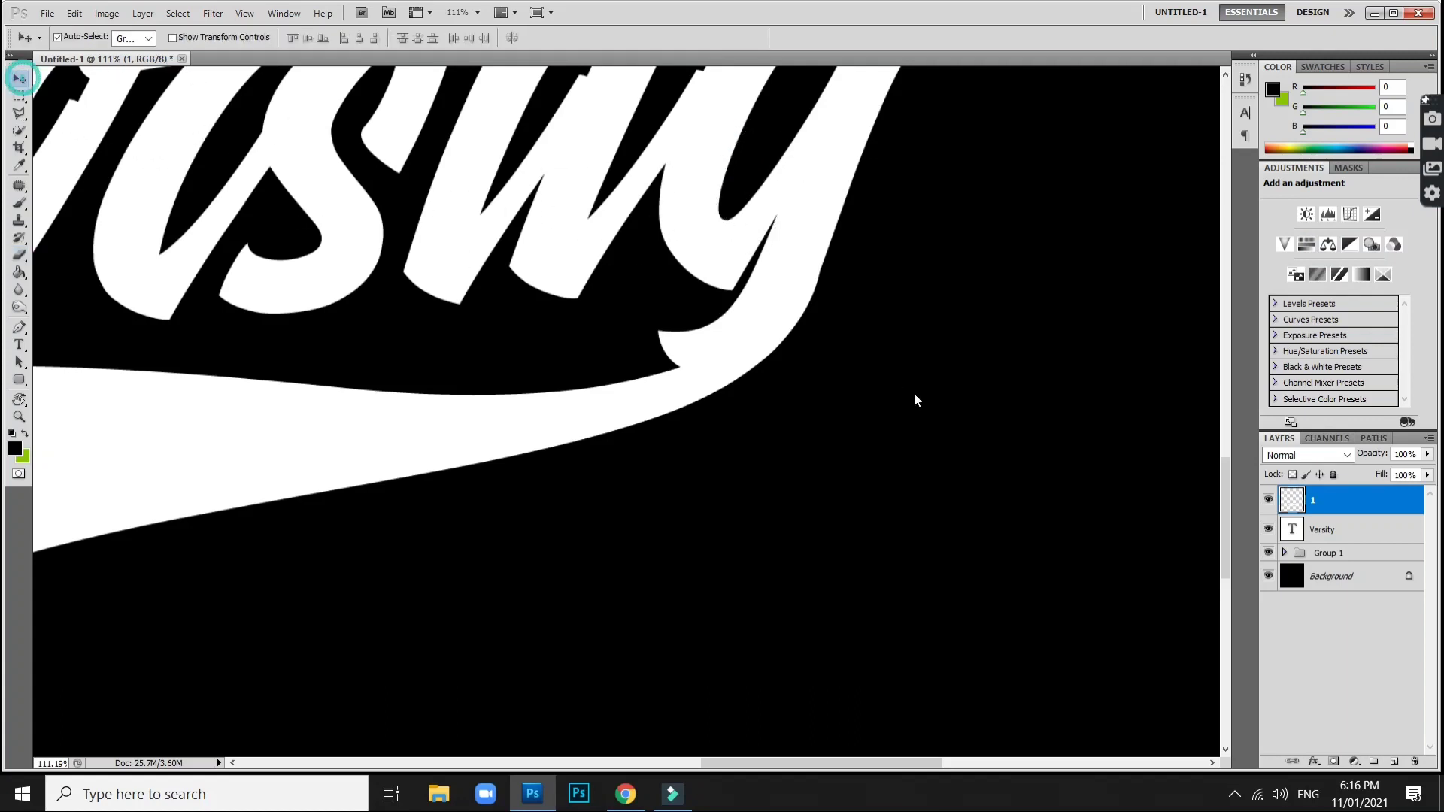
pyautogui.scroll(1, 865, 384)
pyautogui.scroll(1, 797, 365)
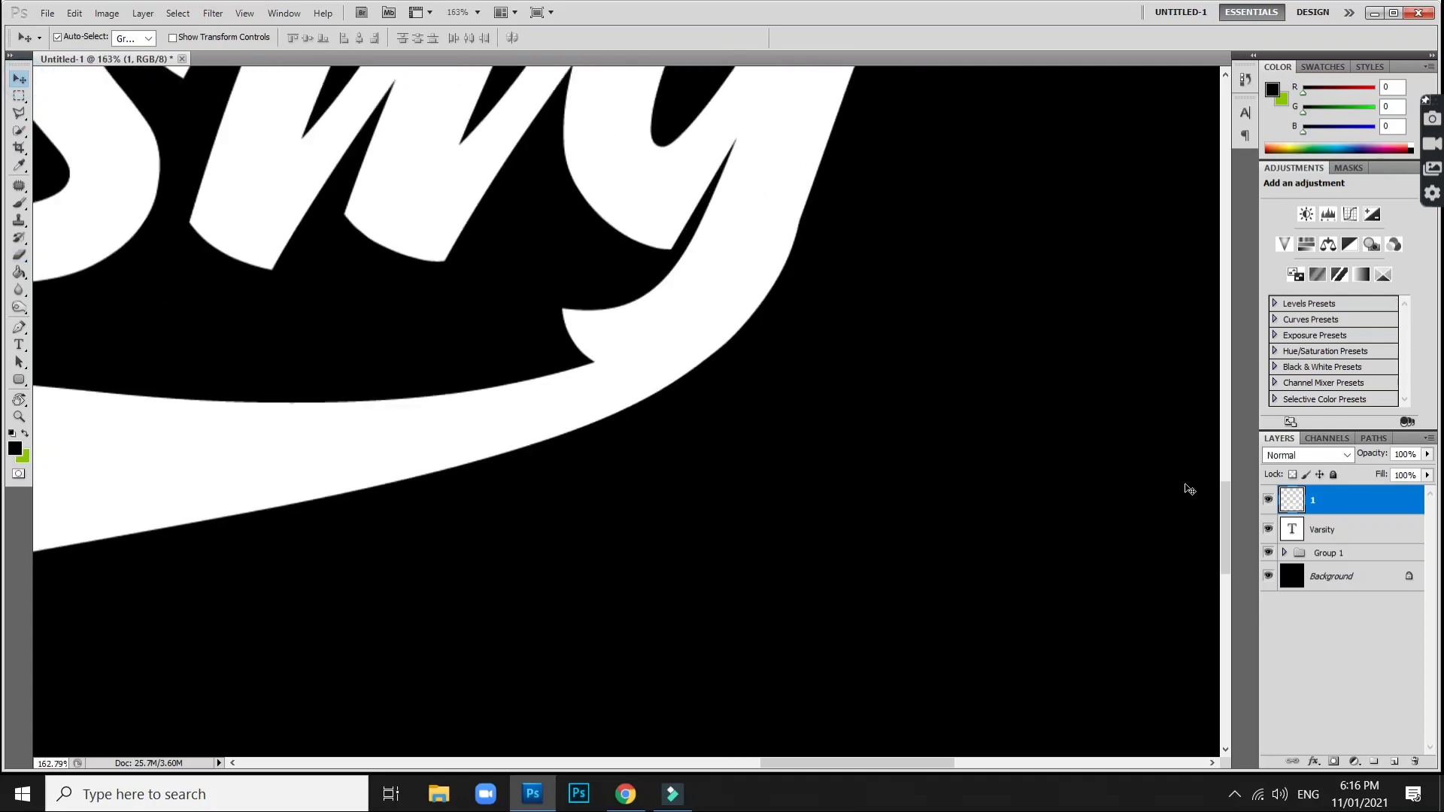
# With the Varsity layer selected, start a curved pen path along the y's tail.
pyautogui.click(1355, 539)
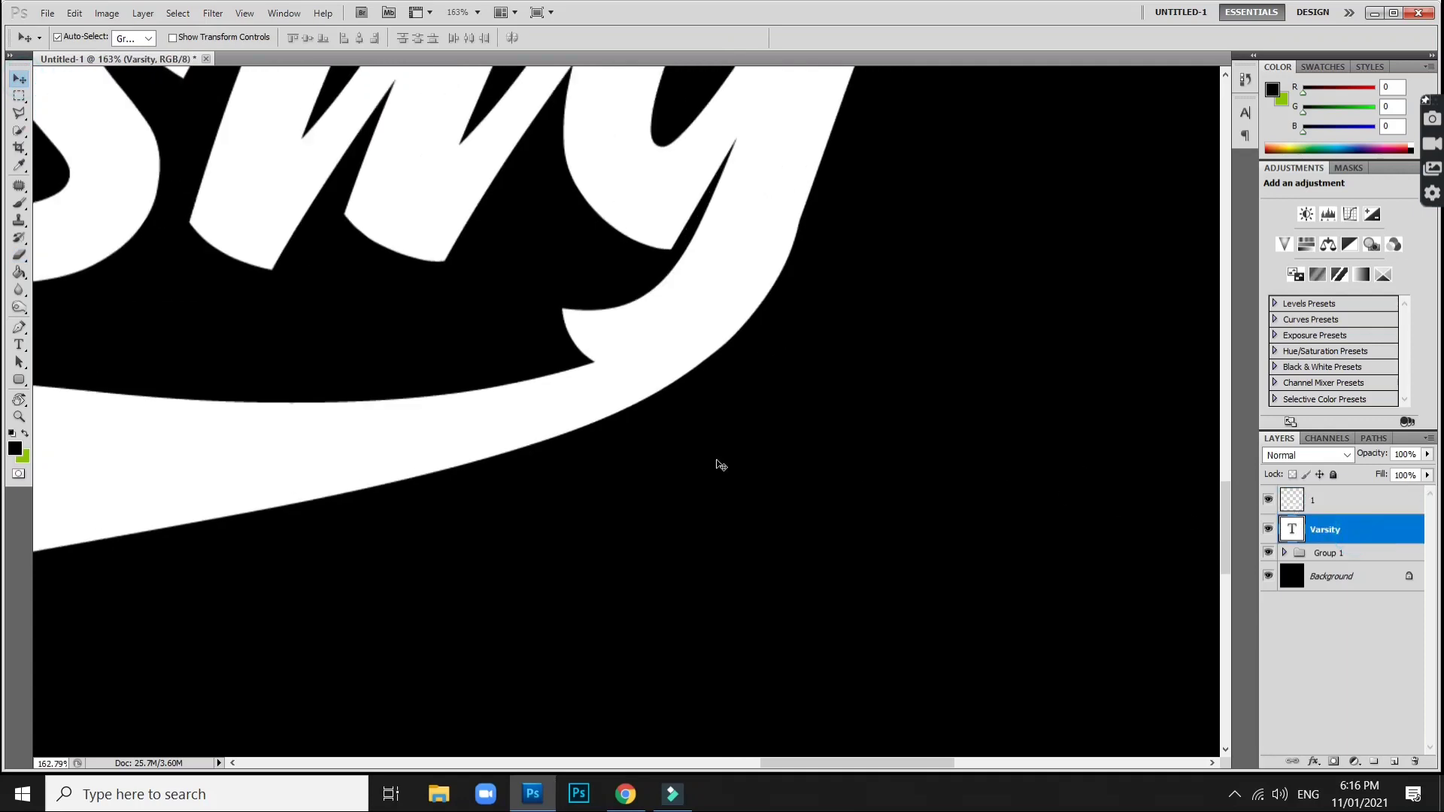
pyautogui.click(19, 327)
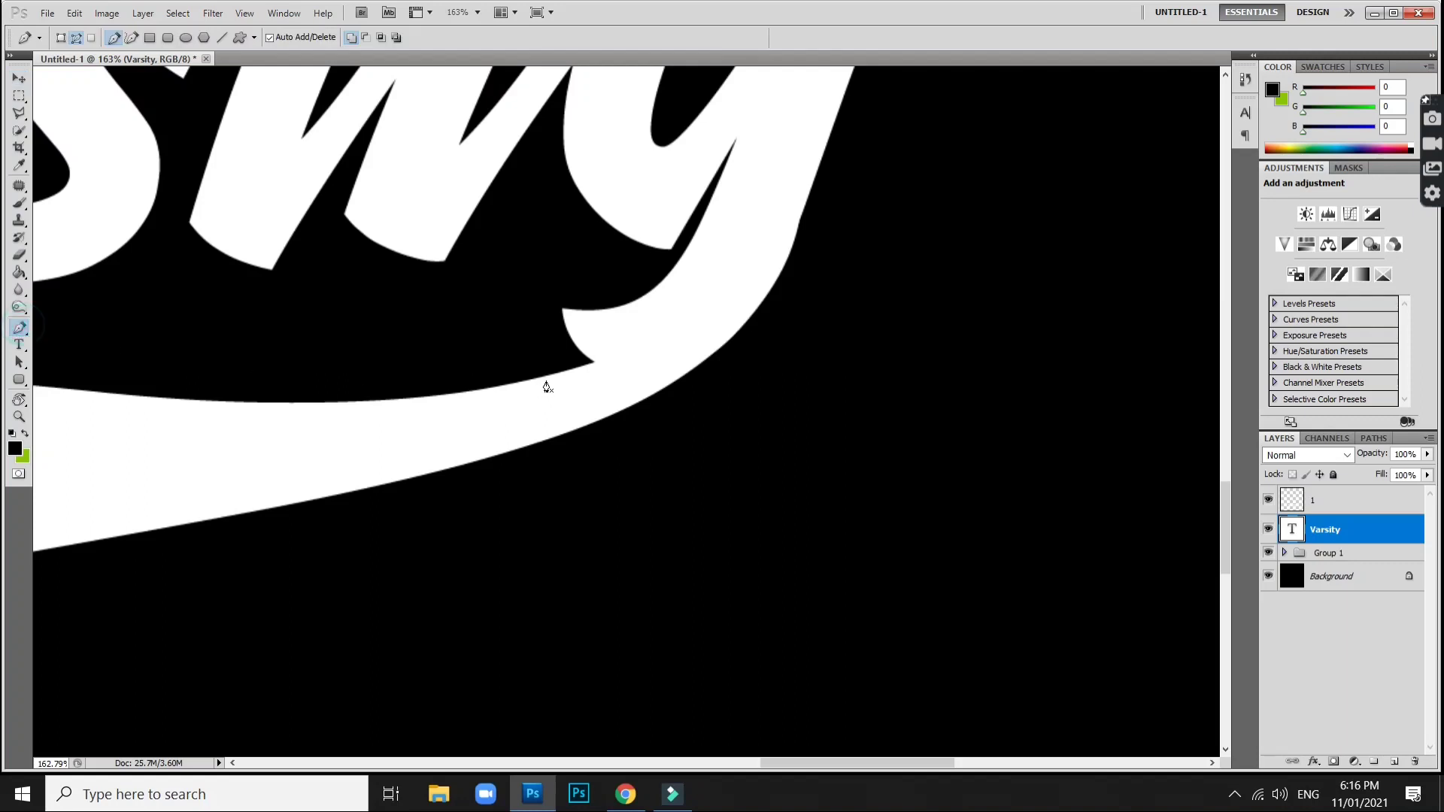
pyautogui.scroll(2, 546, 384)
pyautogui.scroll(-1, 809, 333)
pyautogui.moveTo(809, 328); pyautogui.dragTo(818, 155)
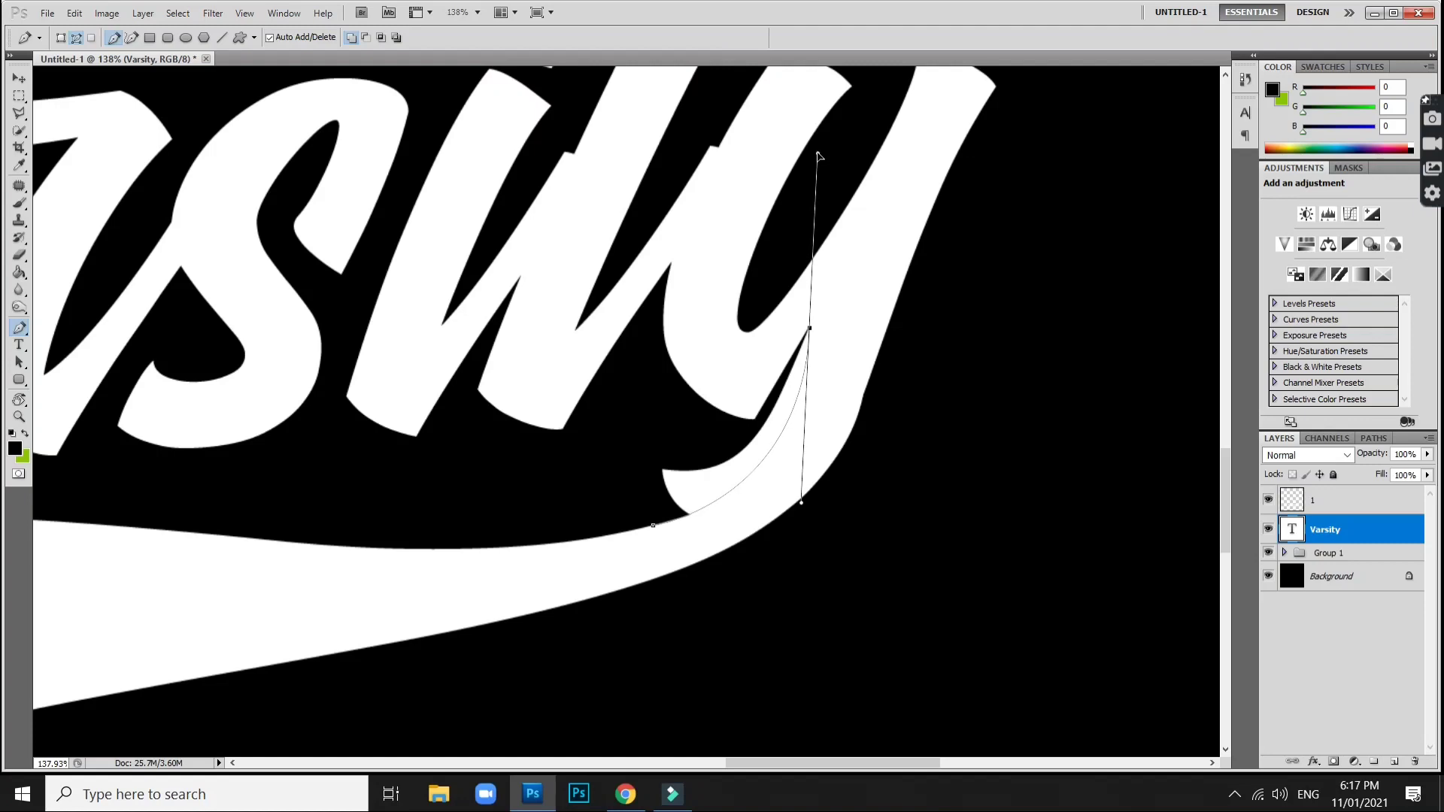
pyautogui.scroll(1, 814, 276)
pyautogui.scroll(1, 814, 276)
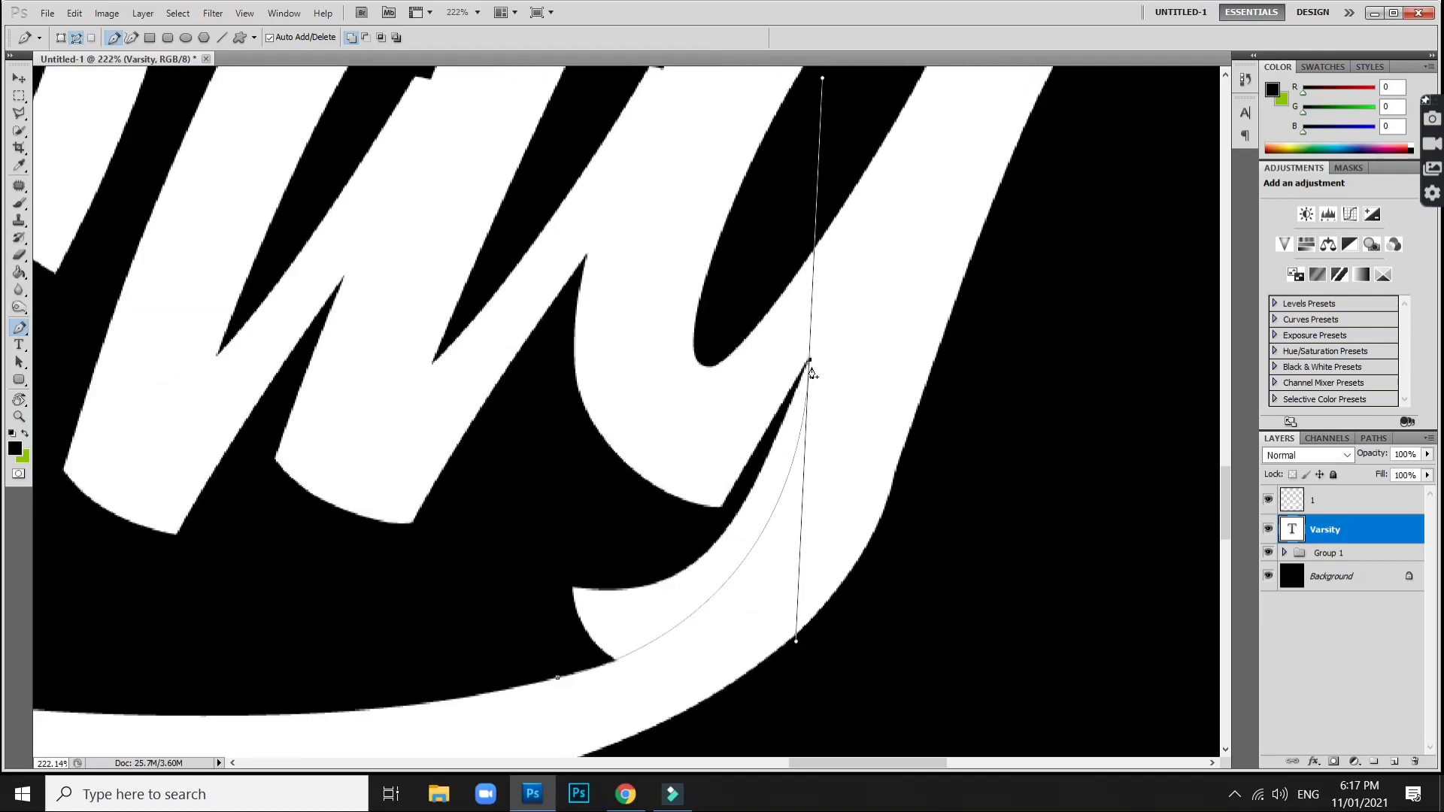
# Trace down the y's inner edge and close the outline around the overlap.
pyautogui.keyDown('alt'); pyautogui.click(810, 361); pyautogui.keyUp('alt')
pyautogui.click(765, 446)
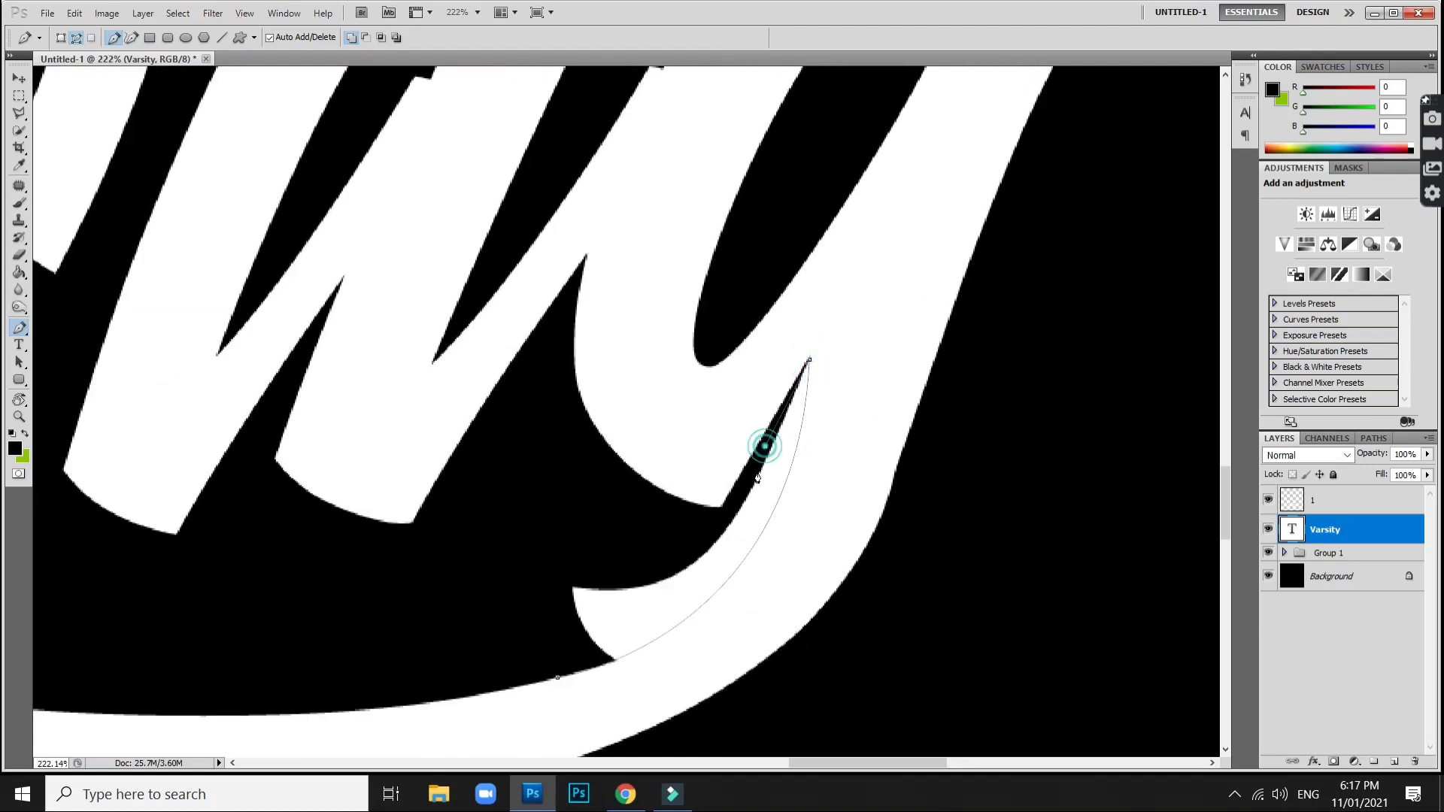
pyautogui.click(737, 502)
pyautogui.click(704, 534)
pyautogui.click(622, 549)
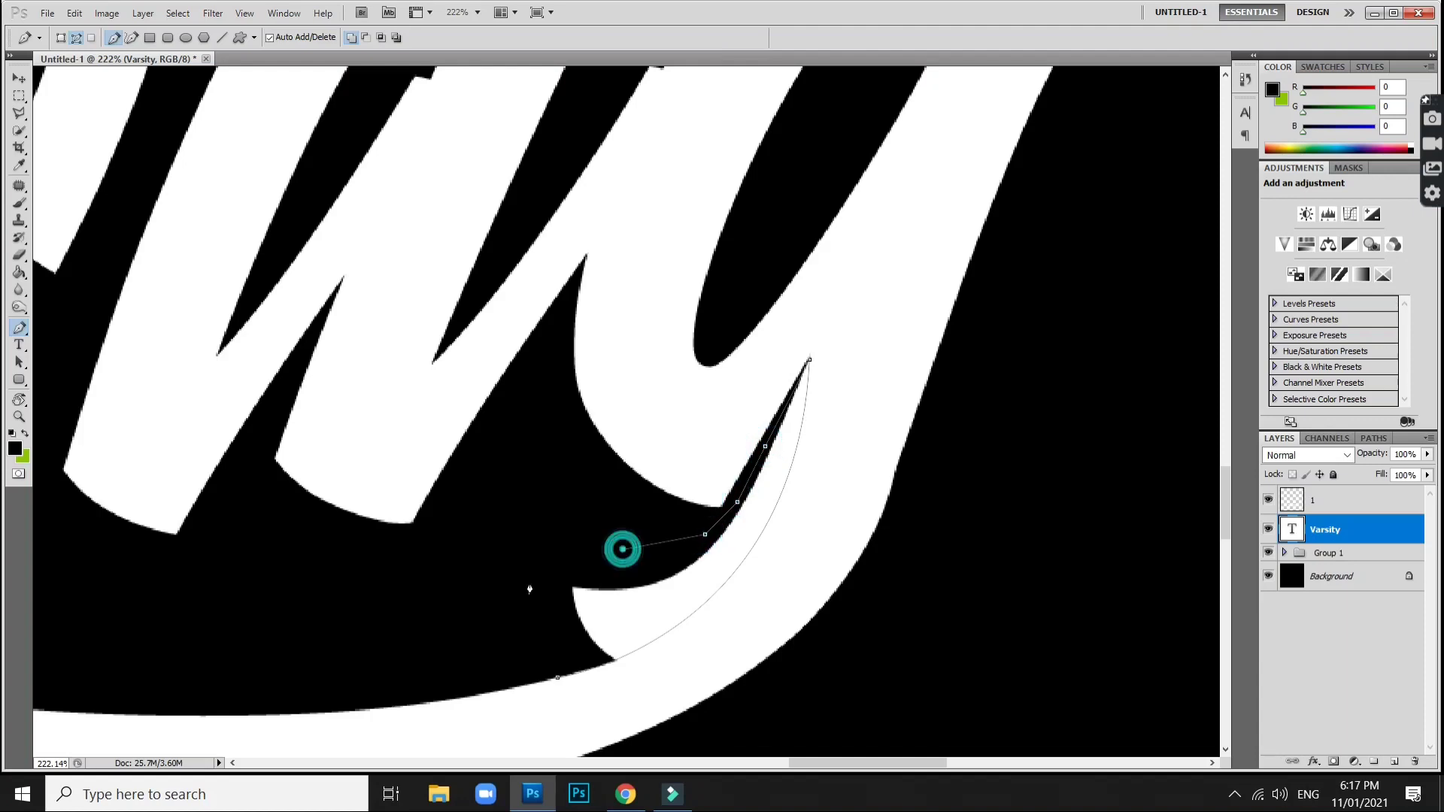
pyautogui.moveTo(530, 583); pyautogui.dragTo(530, 596)
pyautogui.click(558, 681)
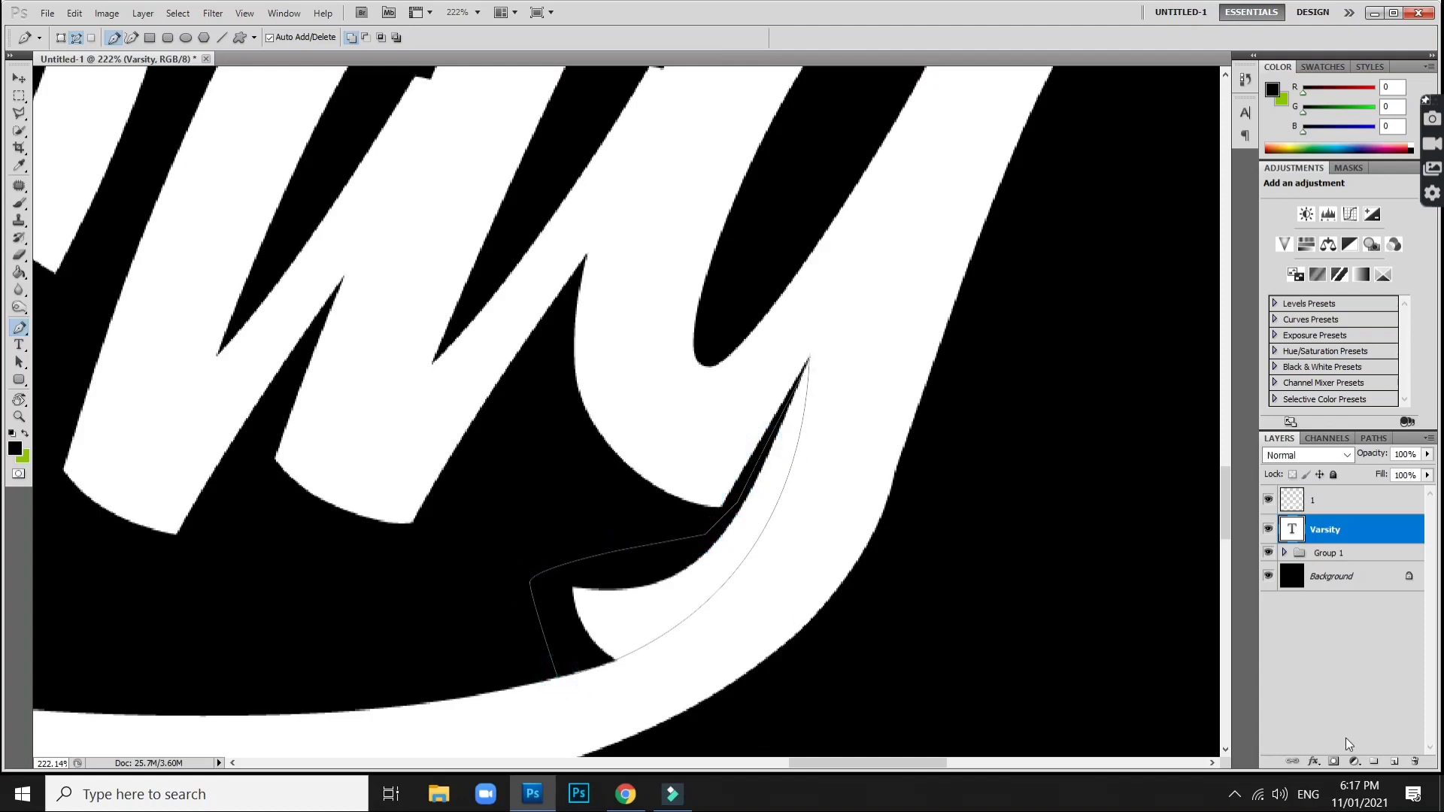
# Fill the outline with a black Solid Color fill layer.
pyautogui.click(1354, 762)
pyautogui.click(1333, 427)
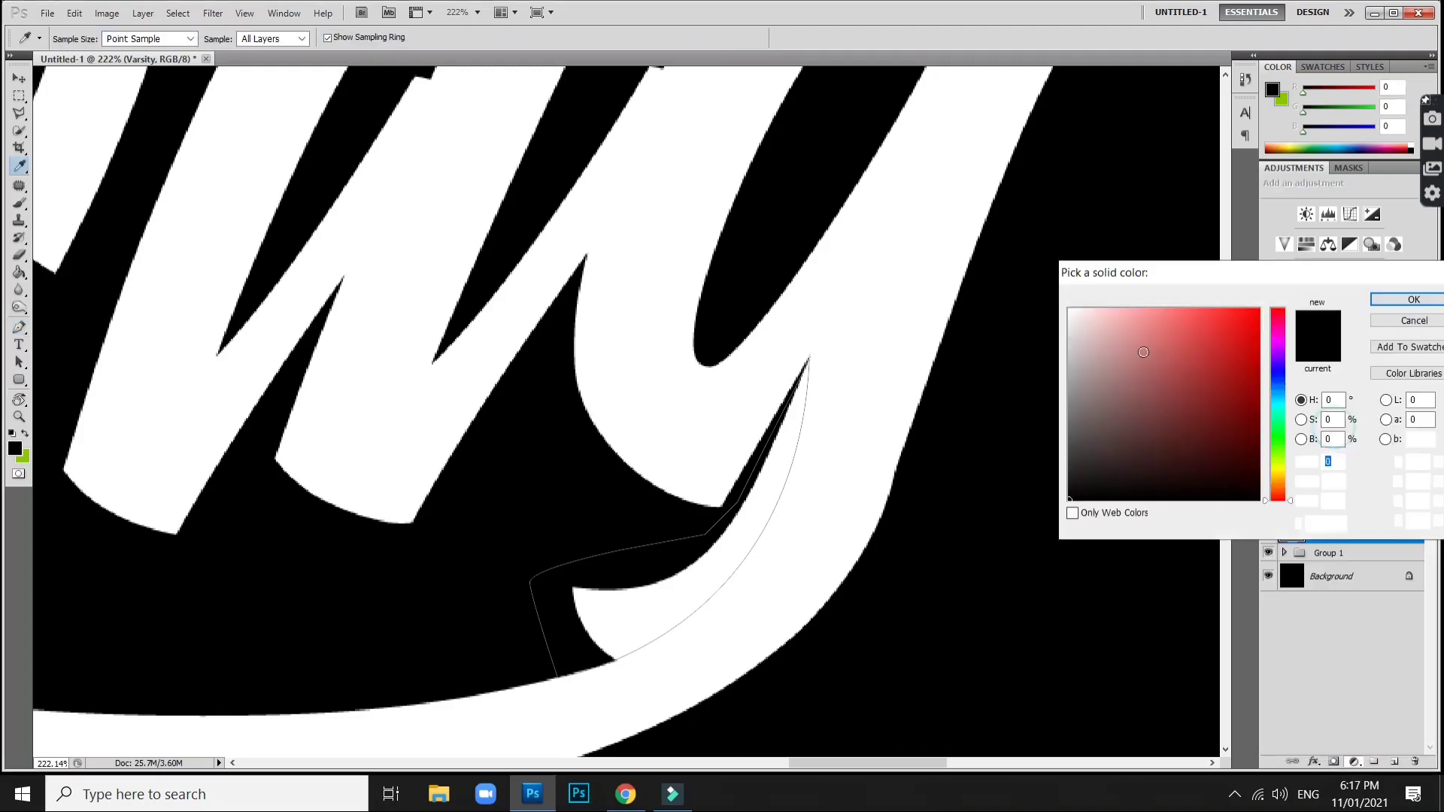
pyautogui.press('Return')
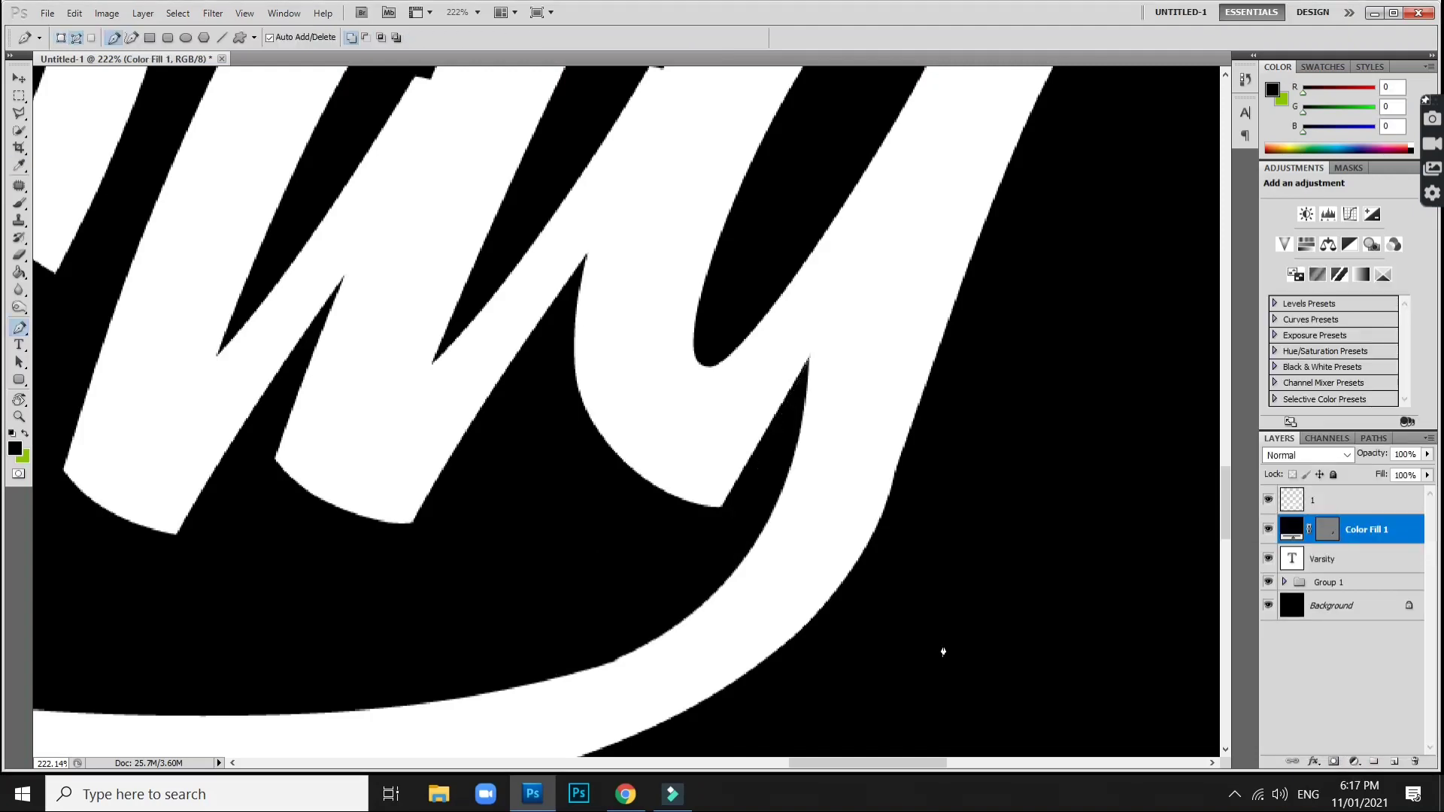
# Select the swash, Color Fill 1 and Varsity layers together.
pyautogui.click(20, 81)
pyautogui.scroll(-3, 651, 338)
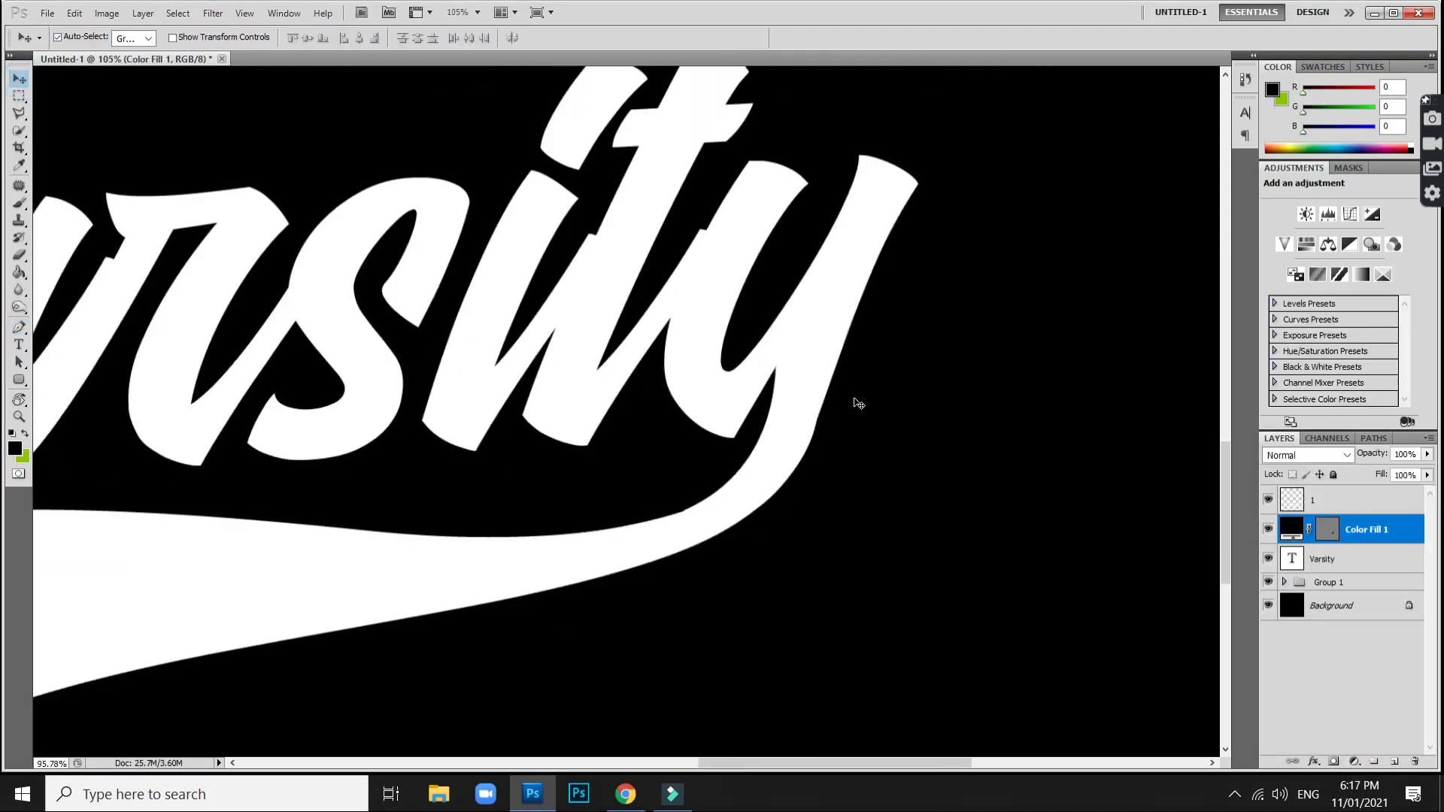
pyautogui.scroll(-3, 853, 403)
pyautogui.scroll(-2, 885, 490)
pyautogui.moveTo(830, 589); pyautogui.dragTo(421, 463)
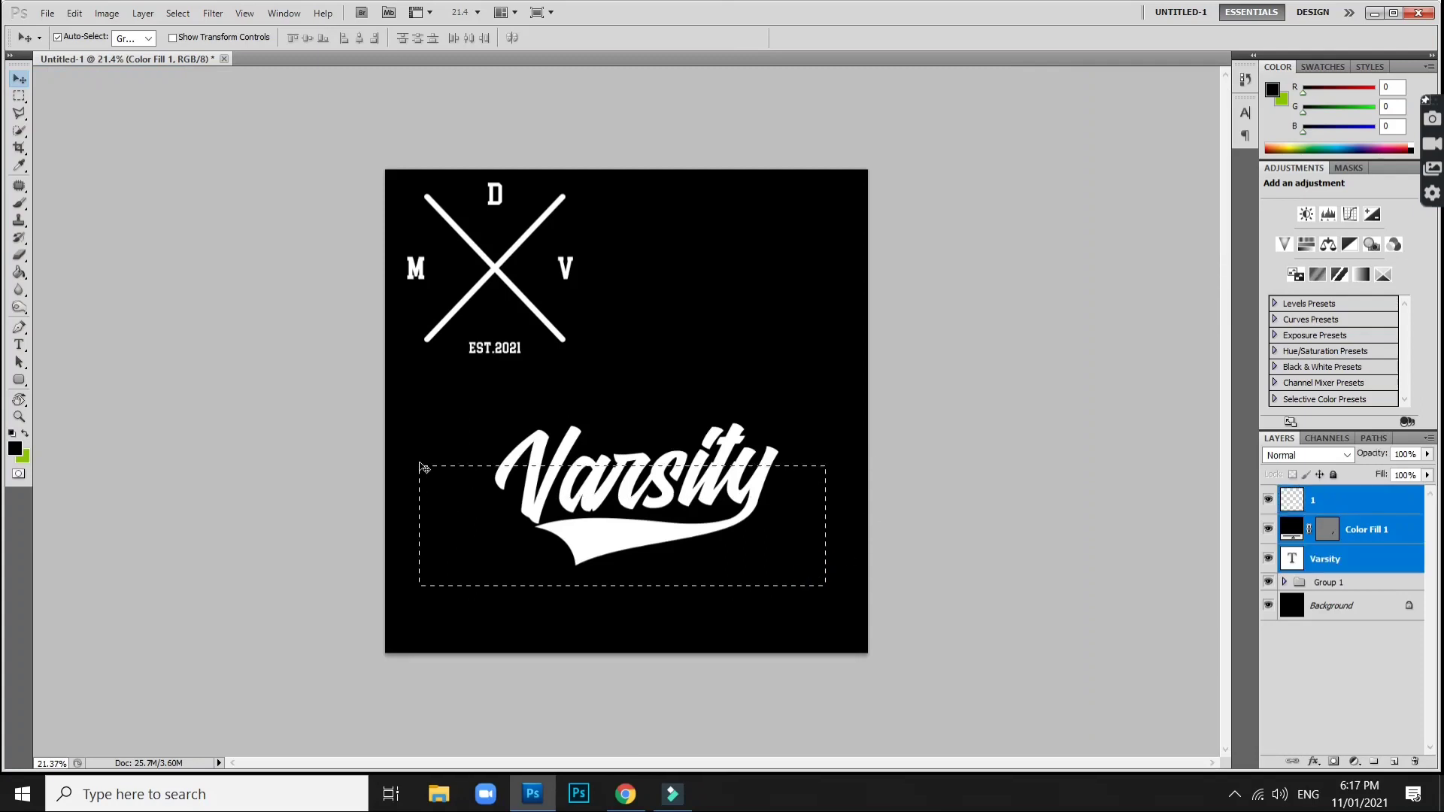
# Group the selected Varsity layers into Group 2 and collapse it.
pyautogui.click(1365, 764)
pyautogui.moveTo(588, 492); pyautogui.dragTo(767, 605)
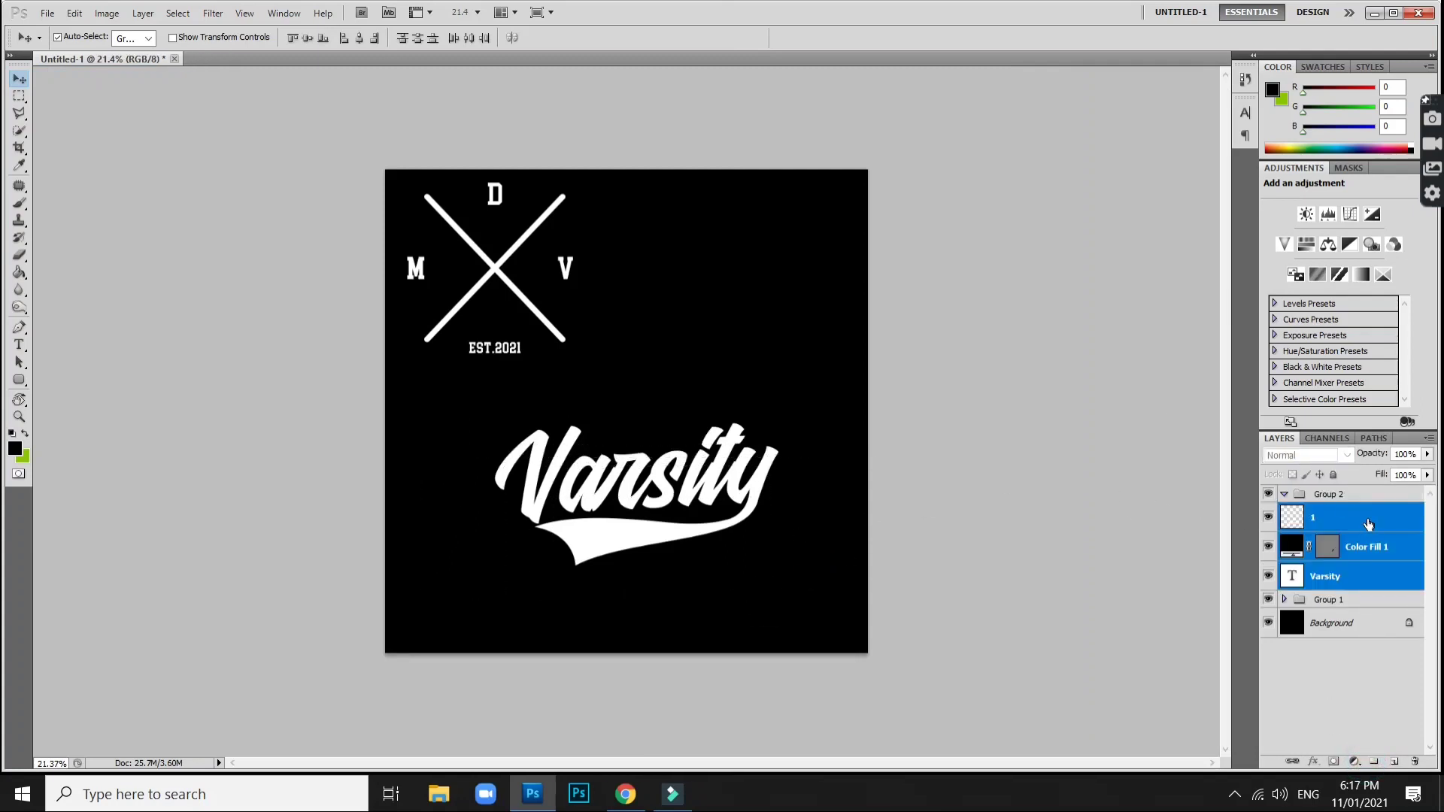
pyautogui.click(1284, 494)
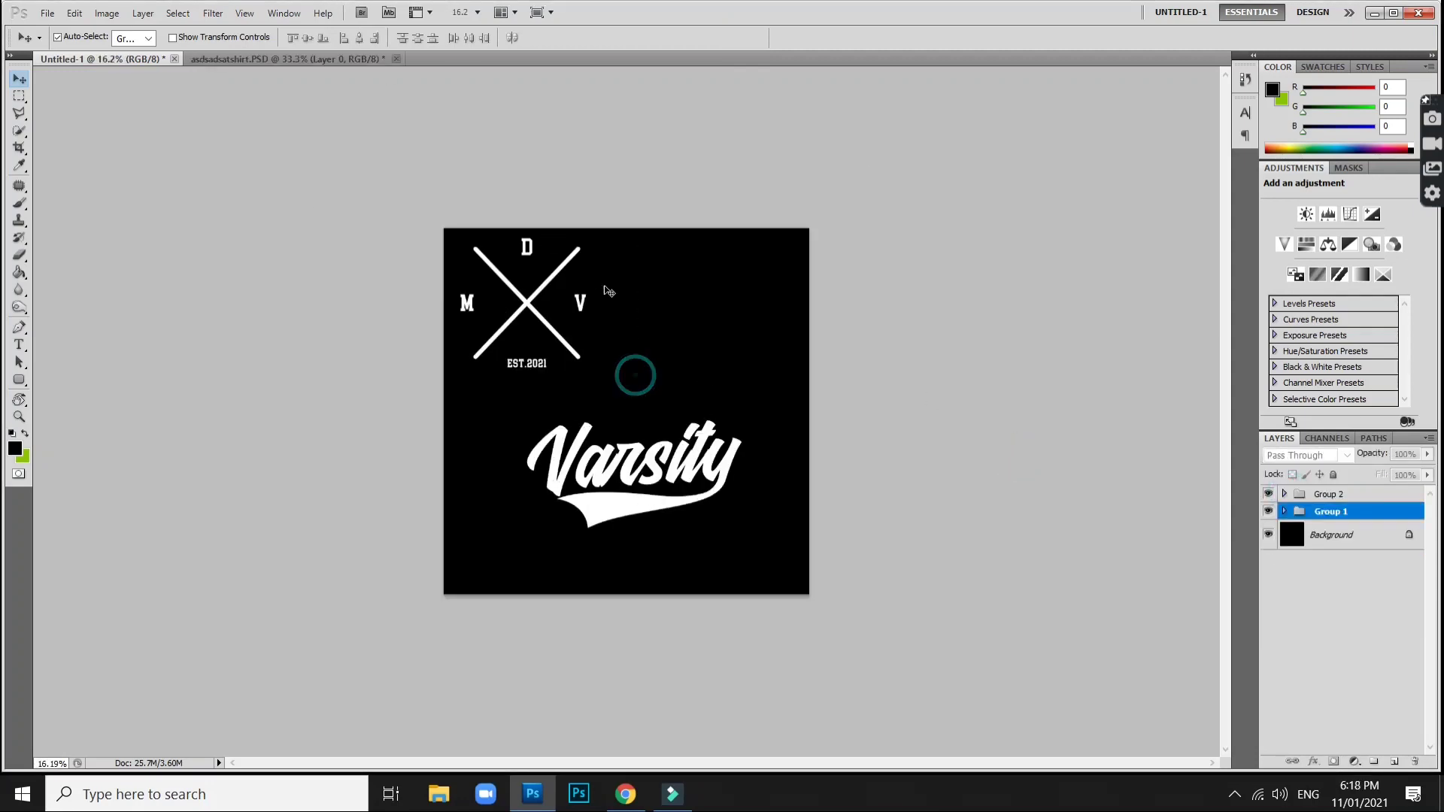
# Copy the MDV X logo into the mockup and shrink it to about 36% on the left tee's chest.
pyautogui.moveTo(609, 291)
pyautogui.mouseDown()
pyautogui.moveTo(313, 61)
pyautogui.moveTo(484, 391)
pyautogui.mouseUp()
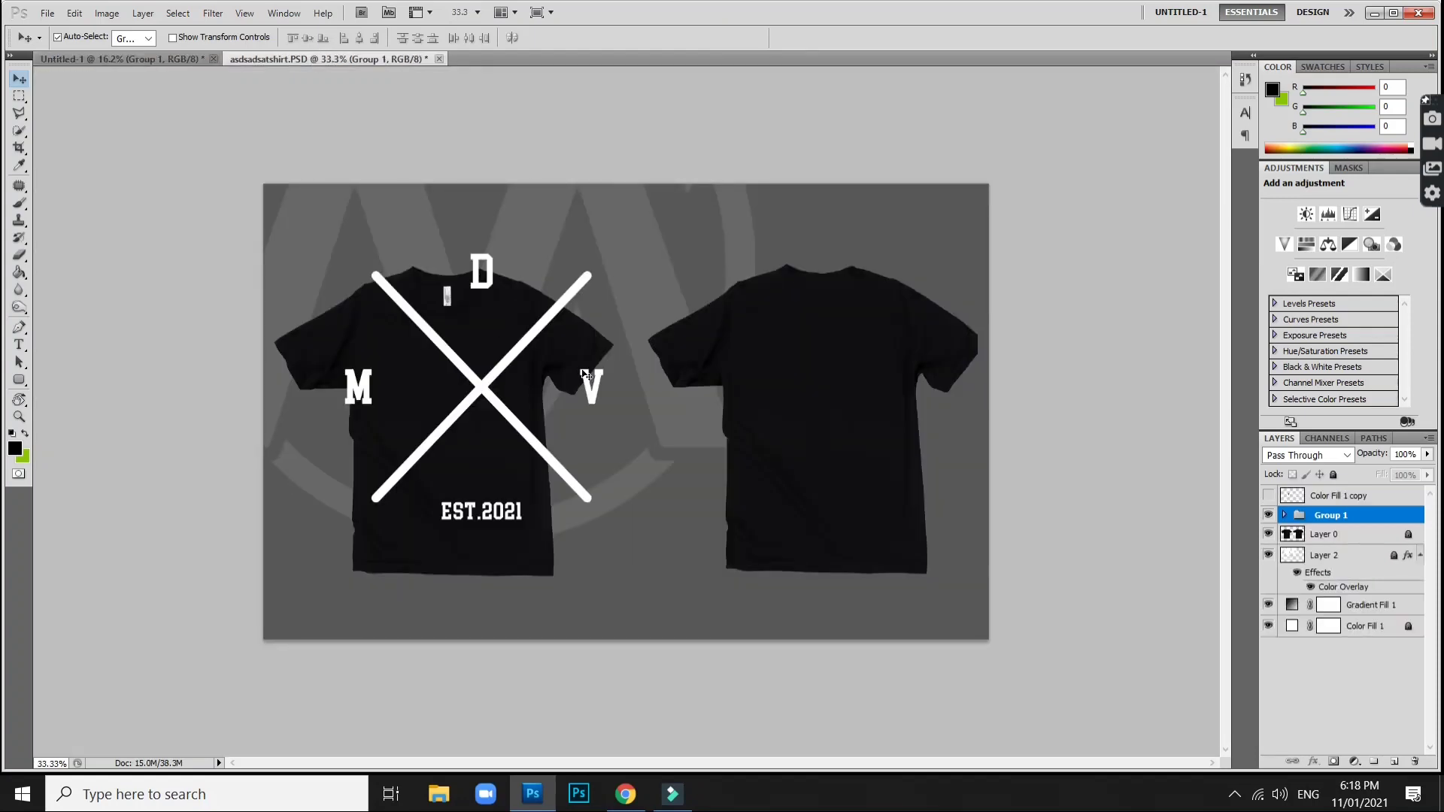
pyautogui.hotkey('ctrl', 't')
pyautogui.moveTo(608, 249); pyautogui.dragTo(395, 385)
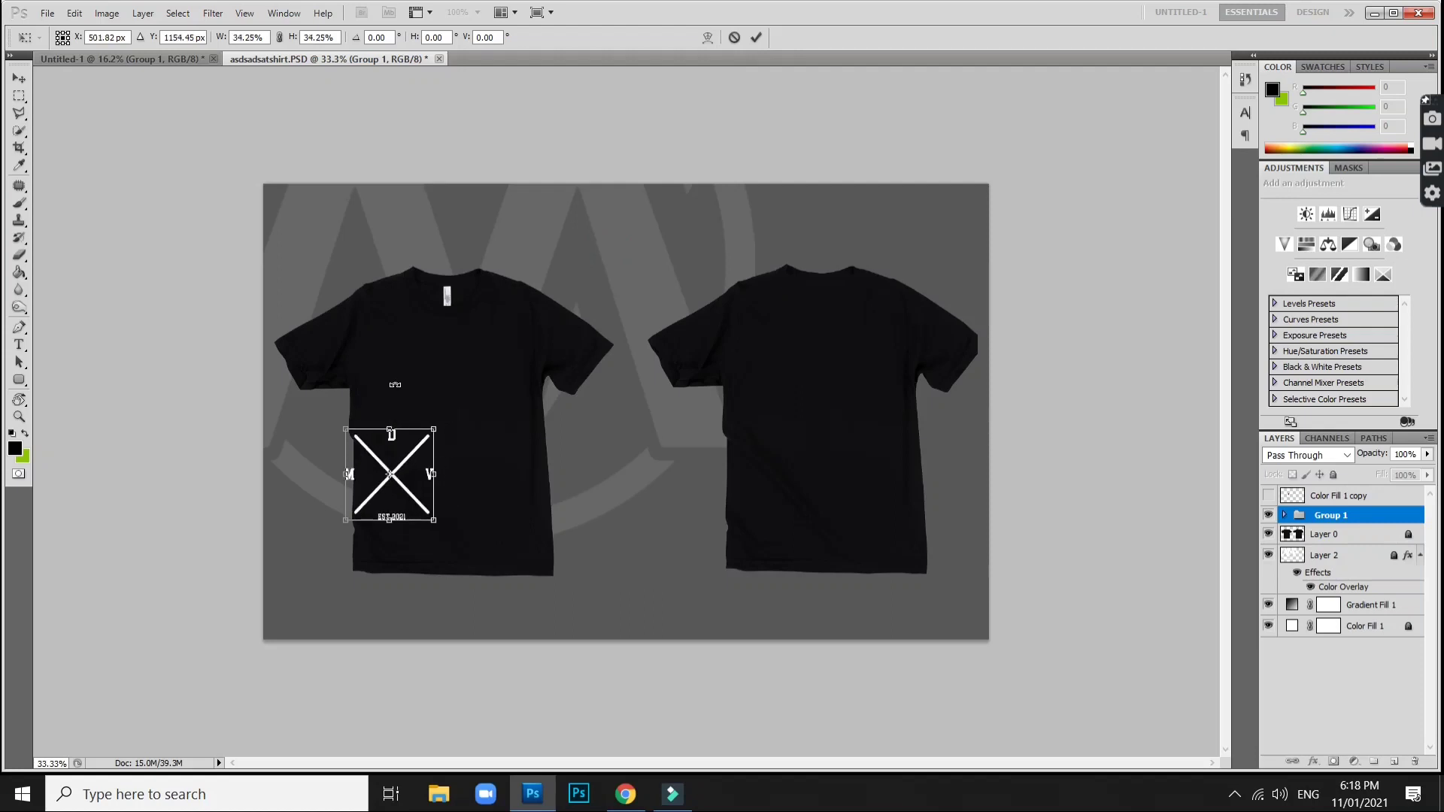
pyautogui.press('Return')
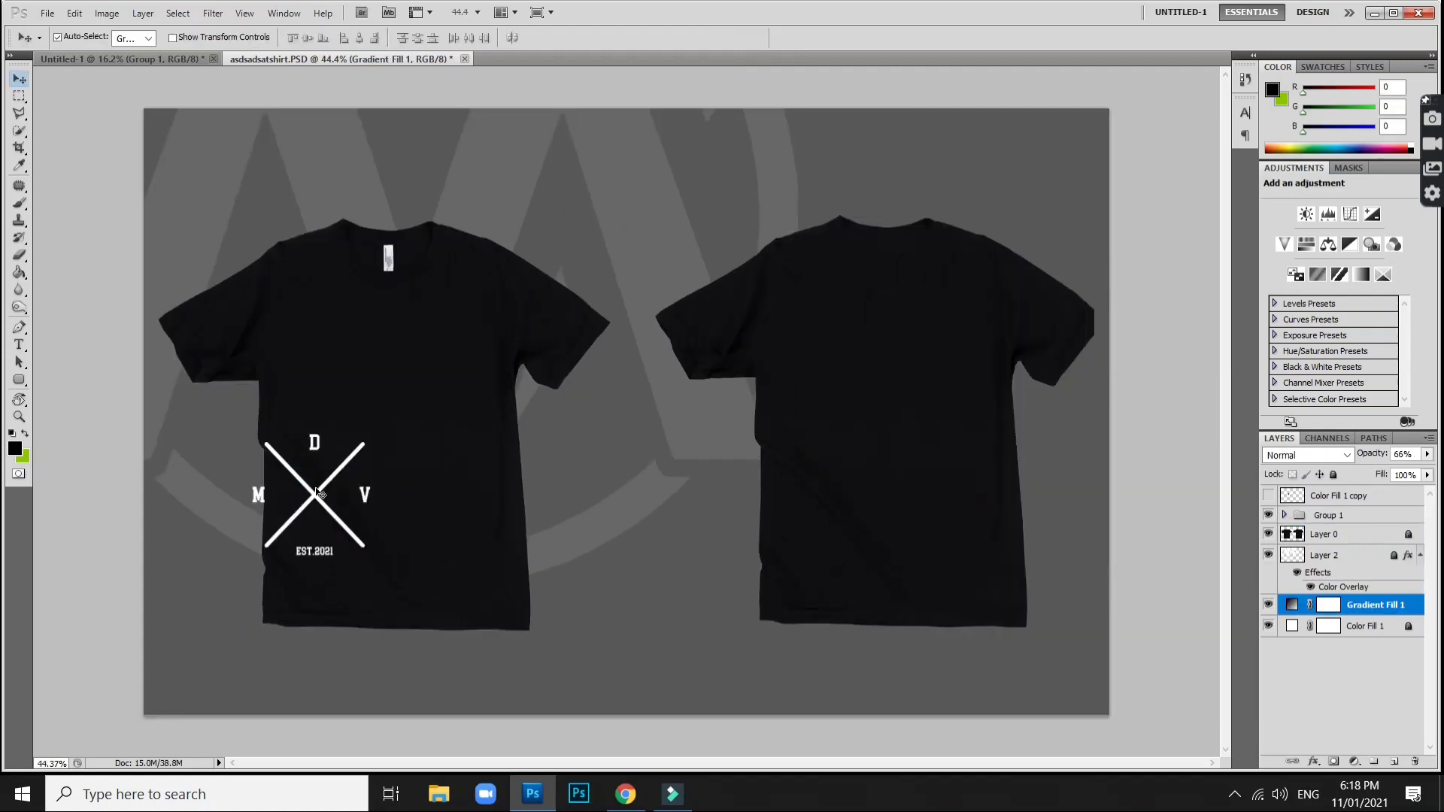
pyautogui.moveTo(320, 494); pyautogui.dragTo(486, 367)
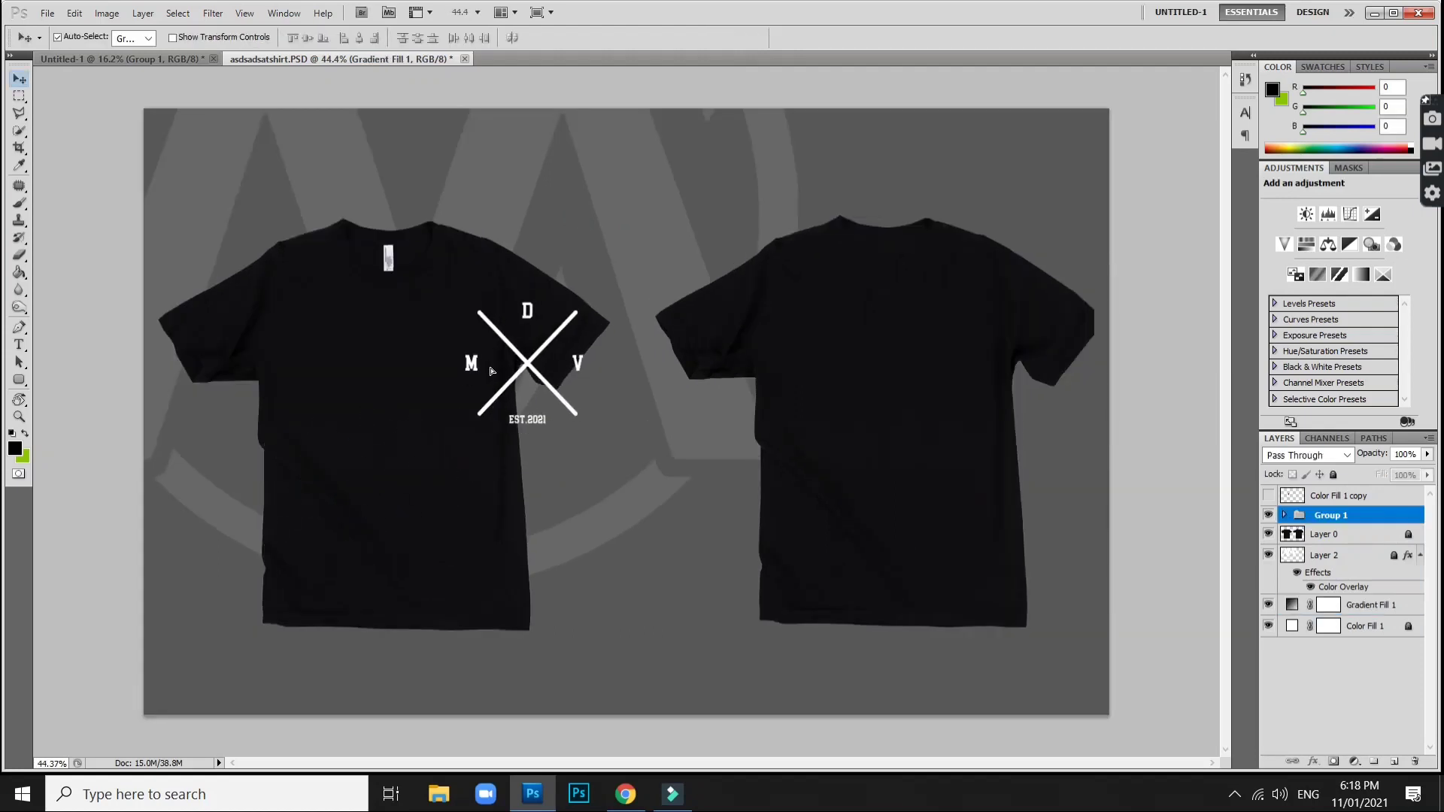
pyautogui.hotkey('ctrl', 't')
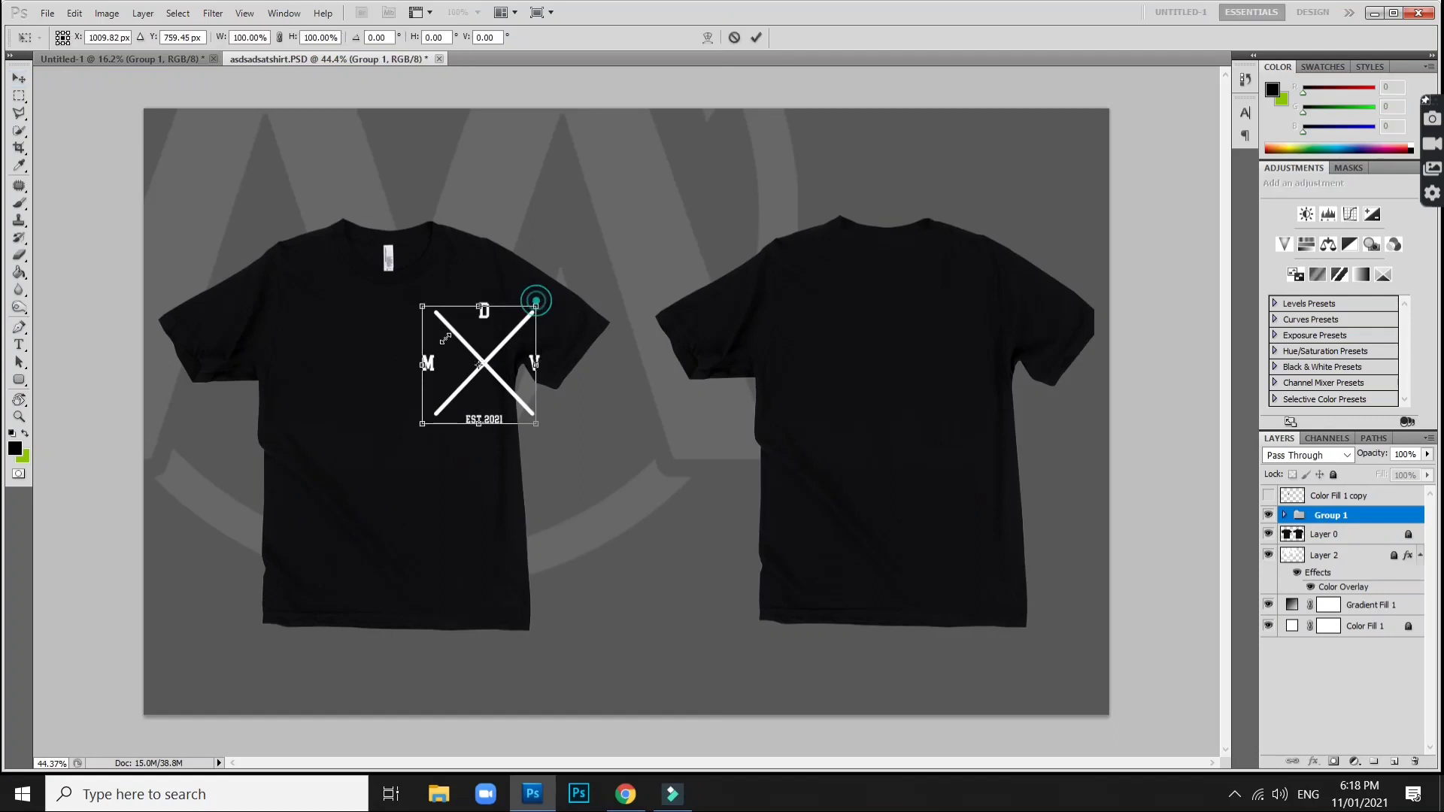
pyautogui.moveTo(535, 302)
pyautogui.mouseDown()
pyautogui.moveTo(476, 369)
pyautogui.moveTo(459, 363)
pyautogui.mouseUp()
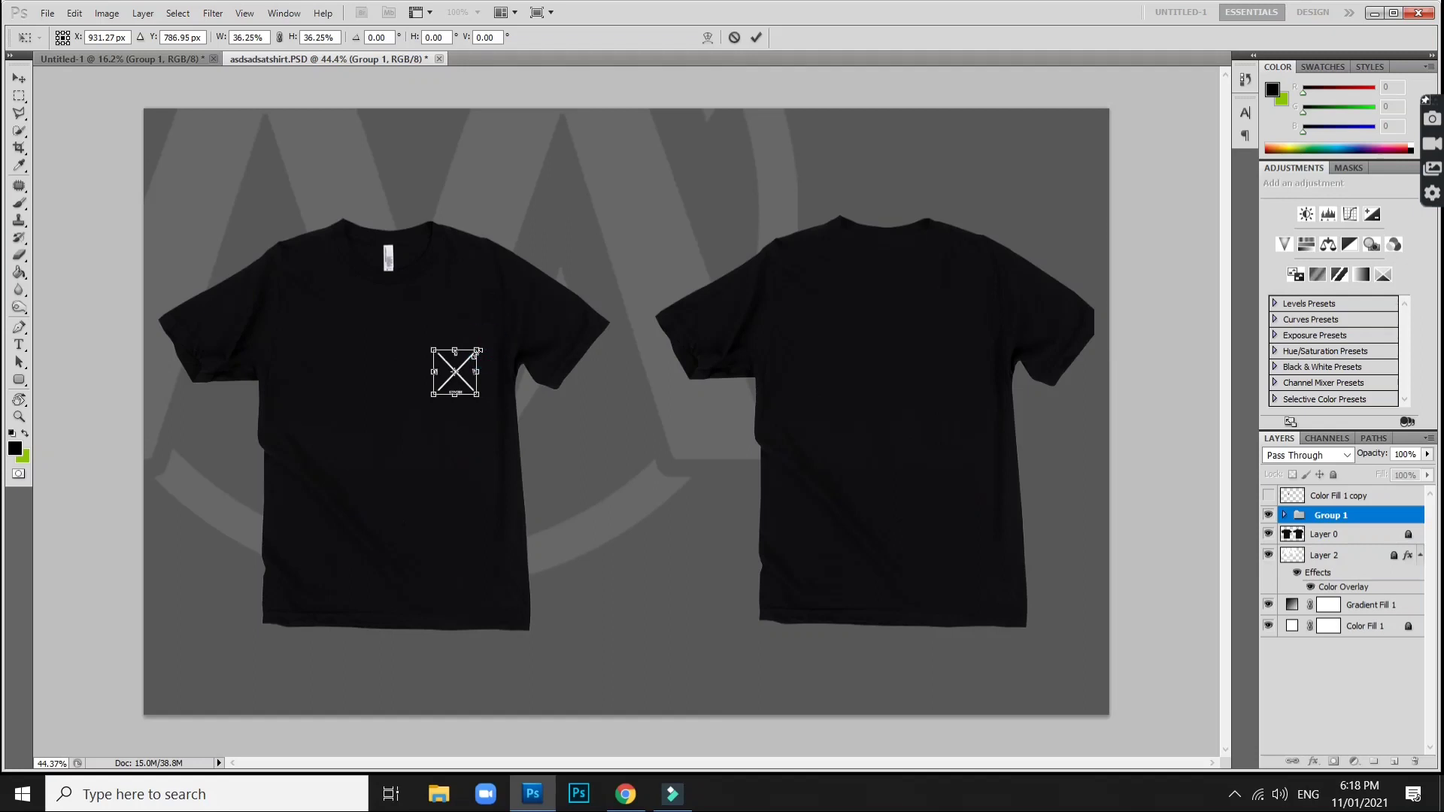
pyautogui.press('Return')
pyautogui.scroll(2, 457, 377)
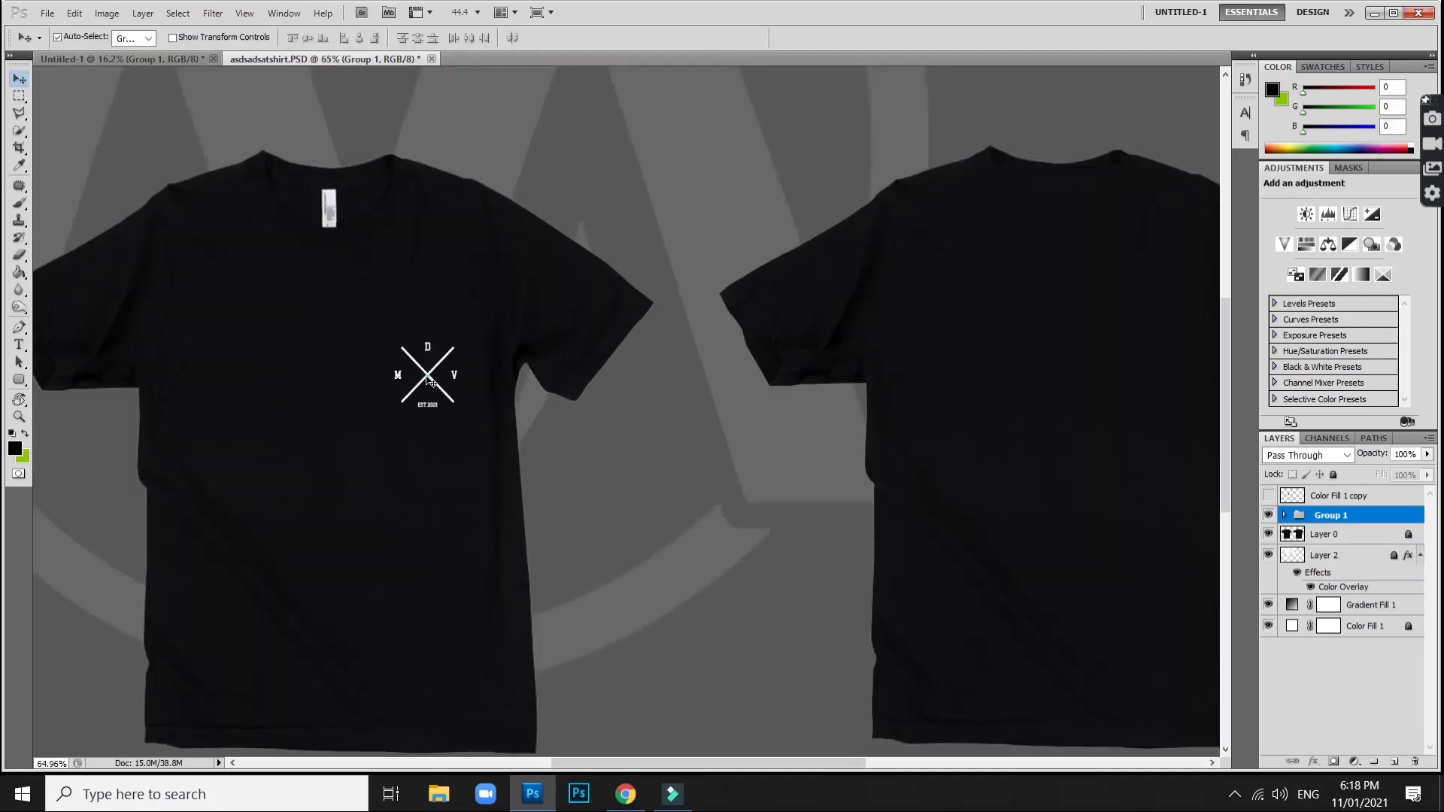
pyautogui.scroll(-3, 597, 425)
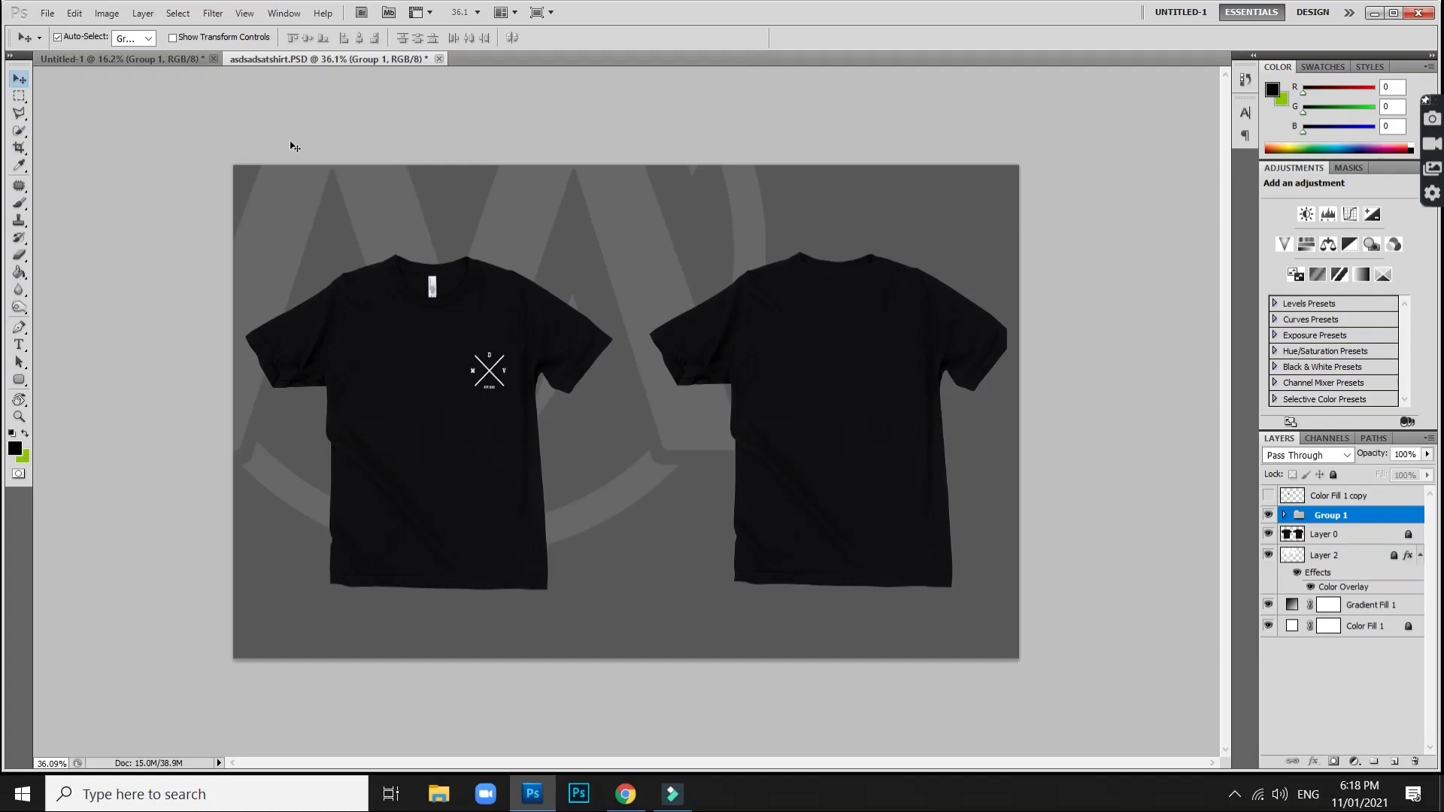
# Copy the Varsity group from Untitled-1 into the mockup and scale it to about 33% on the back tee.
pyautogui.click(171, 60)
pyautogui.moveTo(672, 493)
pyautogui.mouseDown()
pyautogui.moveTo(363, 67)
pyautogui.moveTo(859, 408)
pyautogui.mouseUp()
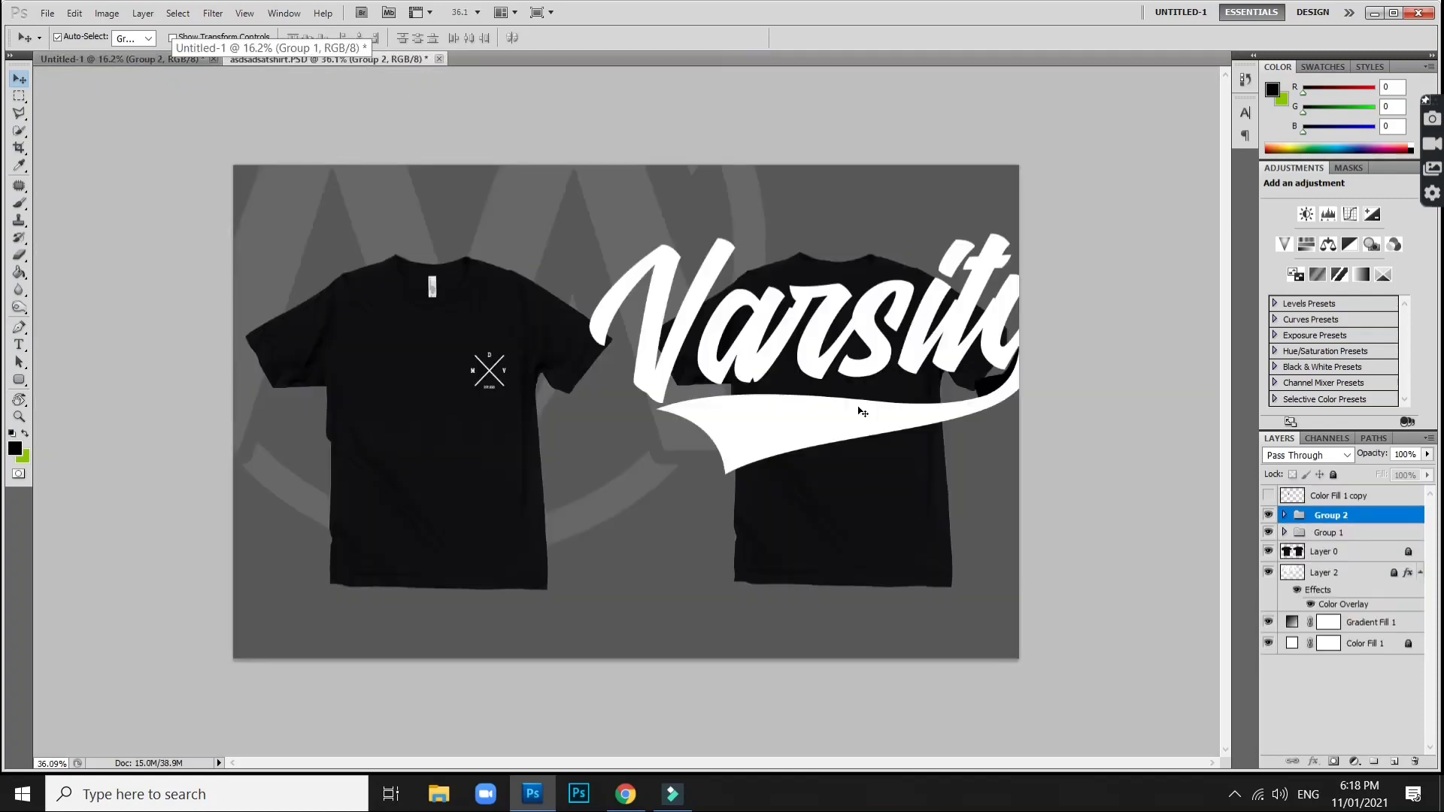
pyautogui.hotkey('ctrl', 't')
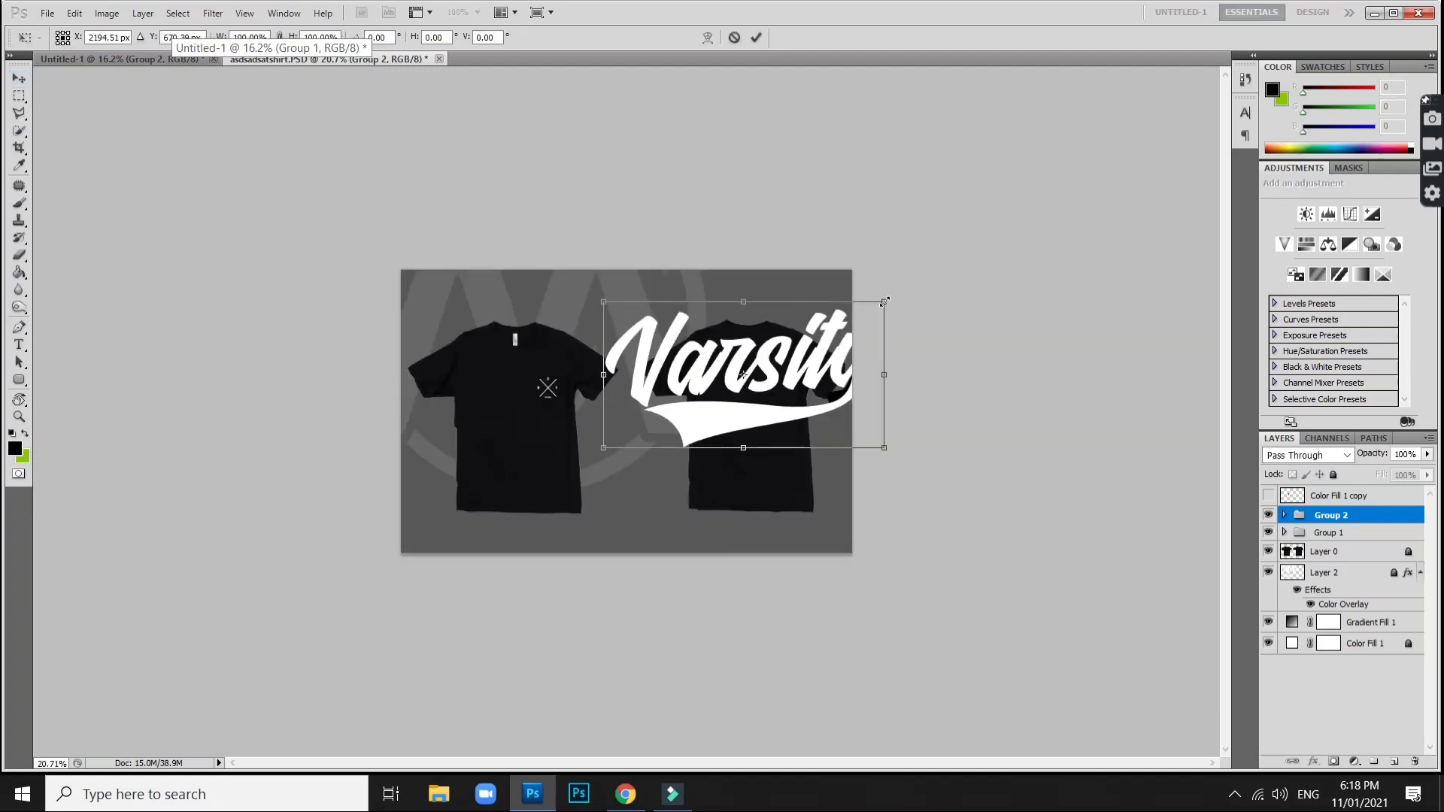
pyautogui.moveTo(878, 298)
pyautogui.mouseDown()
pyautogui.moveTo(695, 379)
pyautogui.moveTo(824, 370)
pyautogui.moveTo(764, 387)
pyautogui.mouseUp()
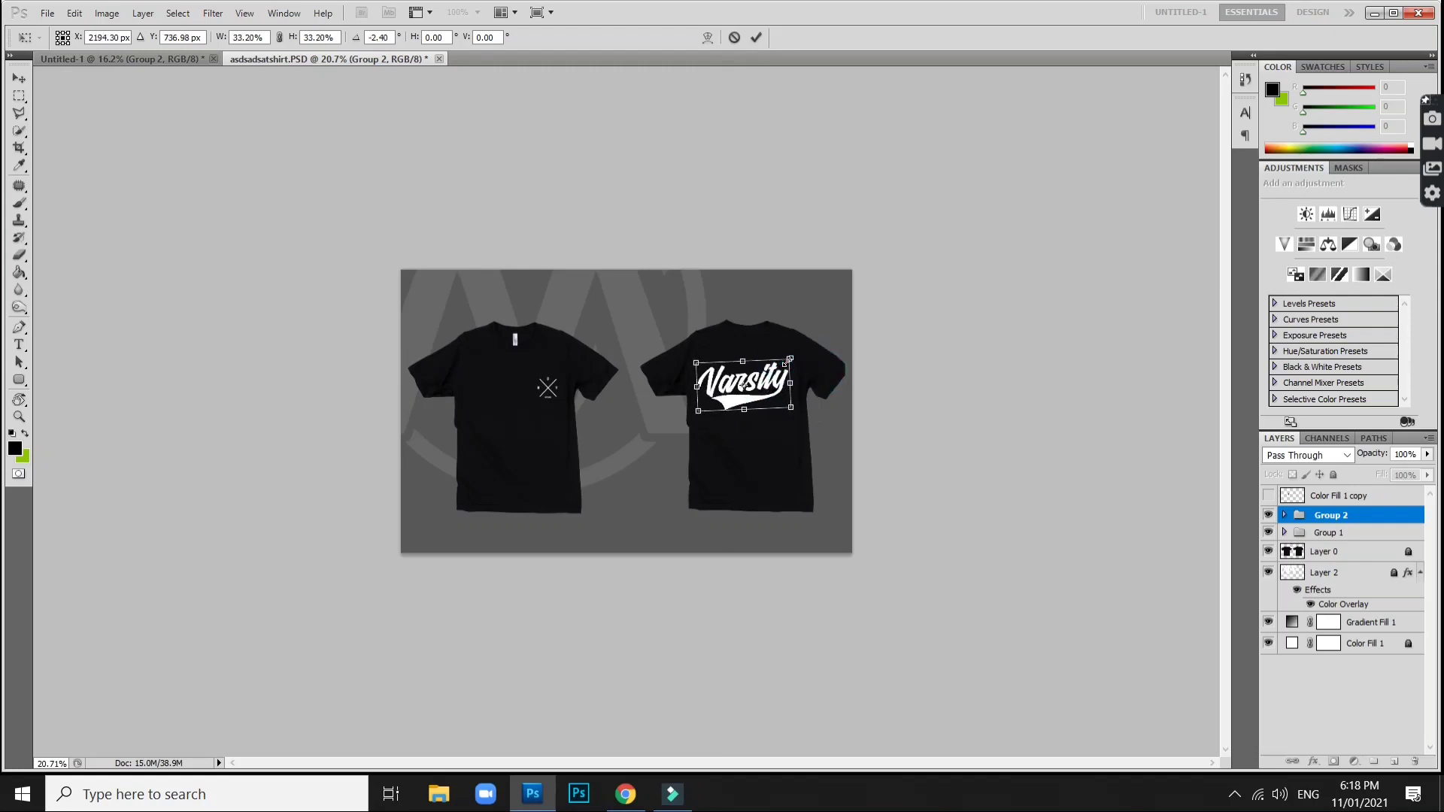
pyautogui.press('Return')
pyautogui.scroll(1, 788, 367)
pyautogui.scroll(1, 788, 368)
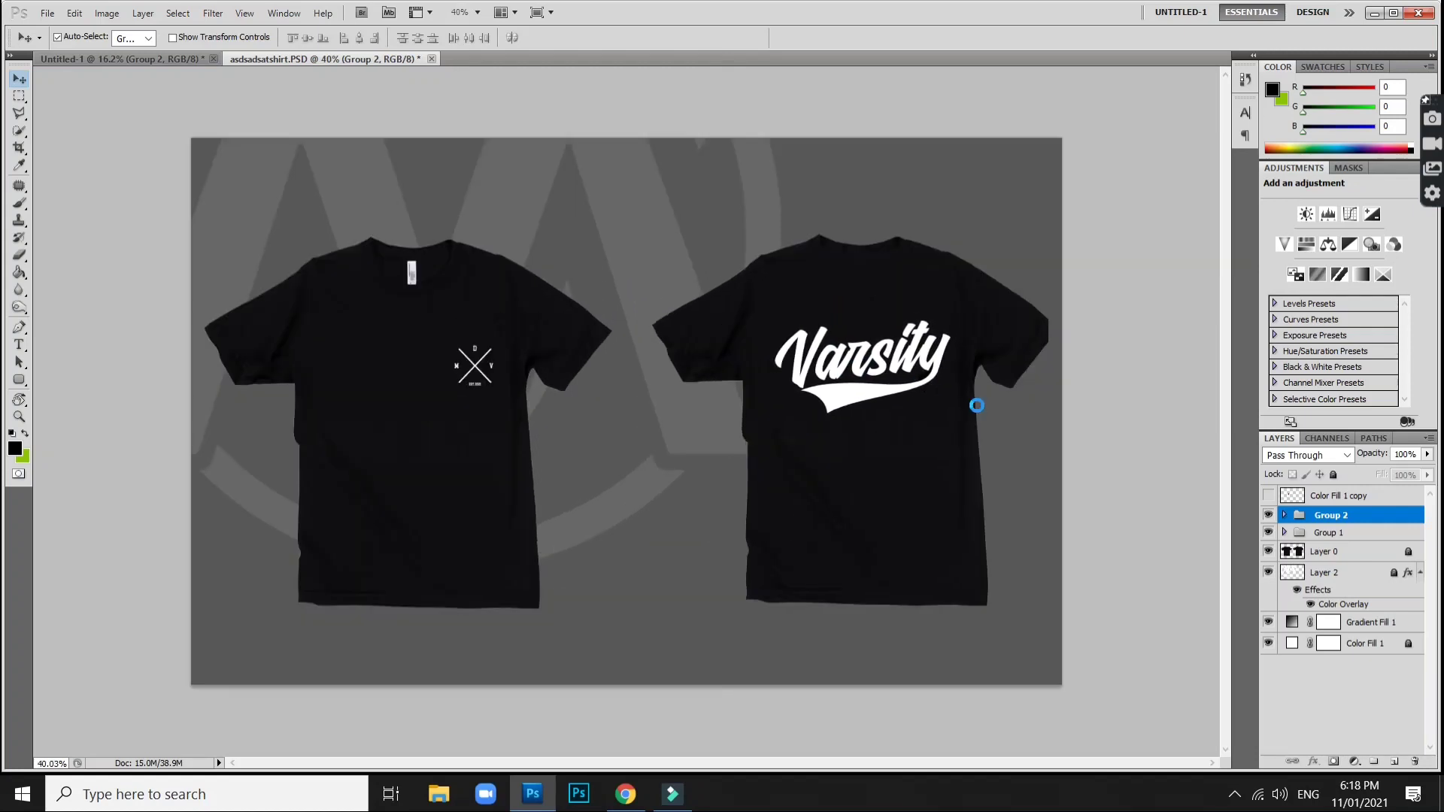
# Deselect the Varsity group and set the pasteboard around the mockup to black.
pyautogui.click(1071, 461)
pyautogui.scroll(-2, 1074, 472)
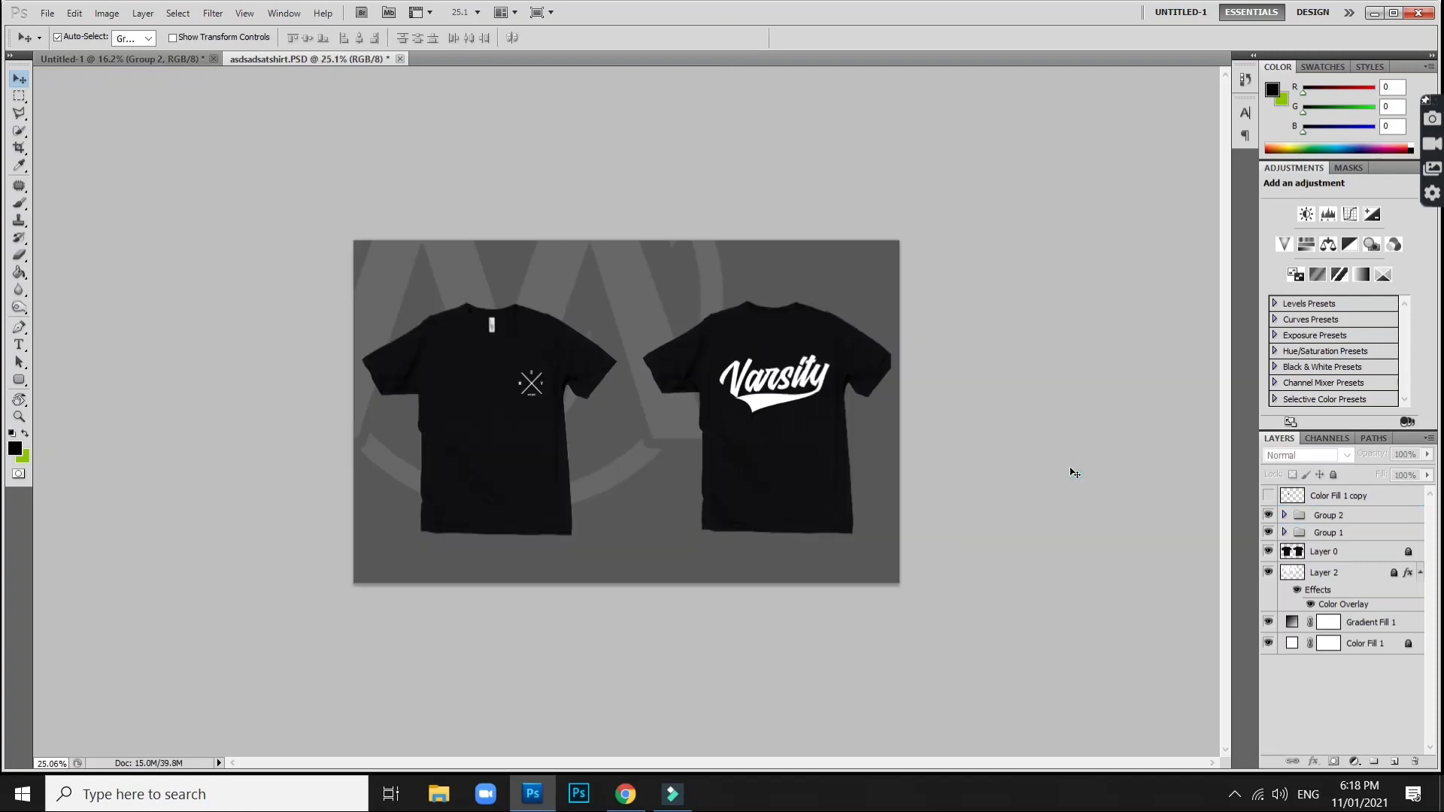
pyautogui.scroll(2, 1067, 502)
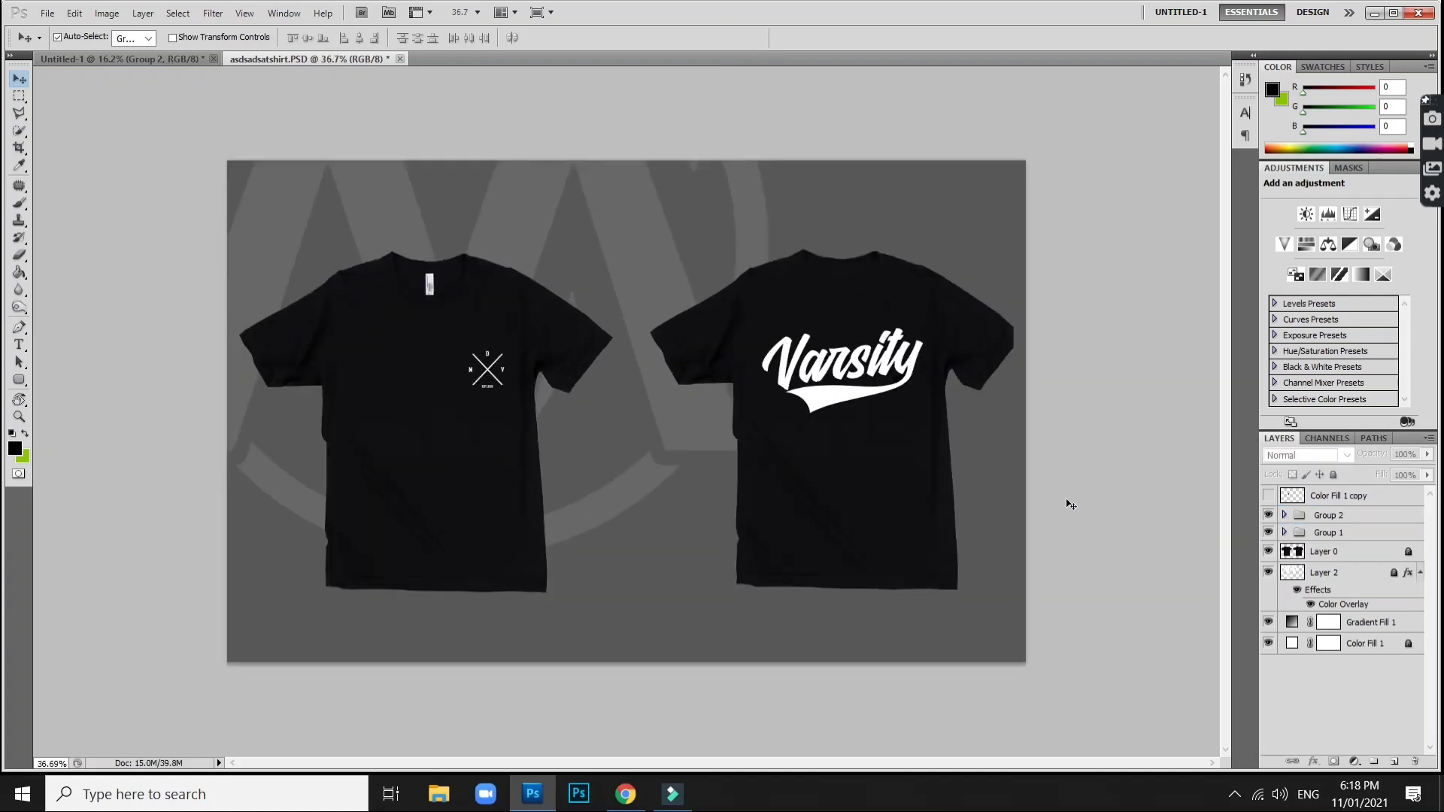
pyautogui.scroll(1, 1068, 501)
pyautogui.scroll(-1, 1067, 498)
pyautogui.rightClick(1116, 508)
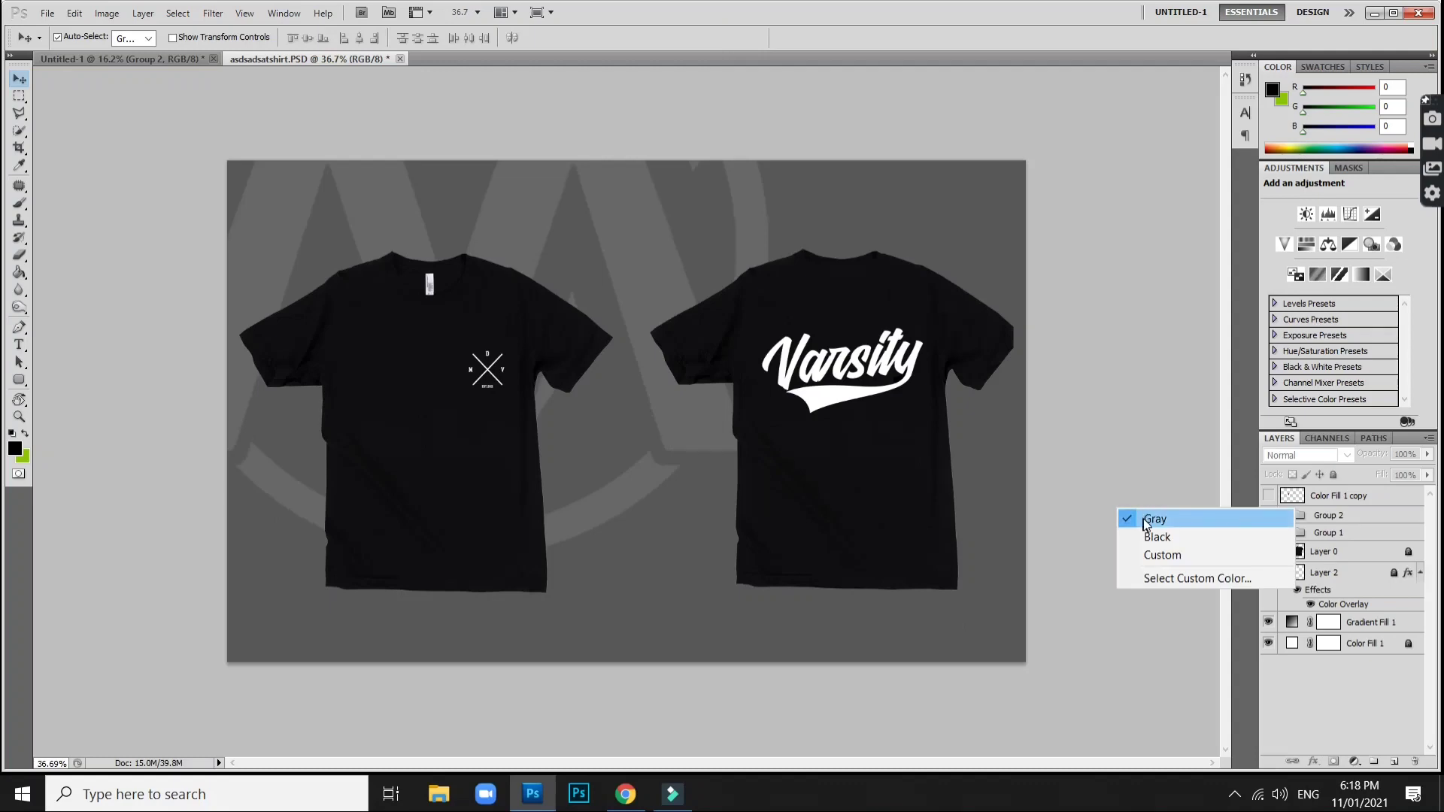
pyautogui.click(1156, 537)
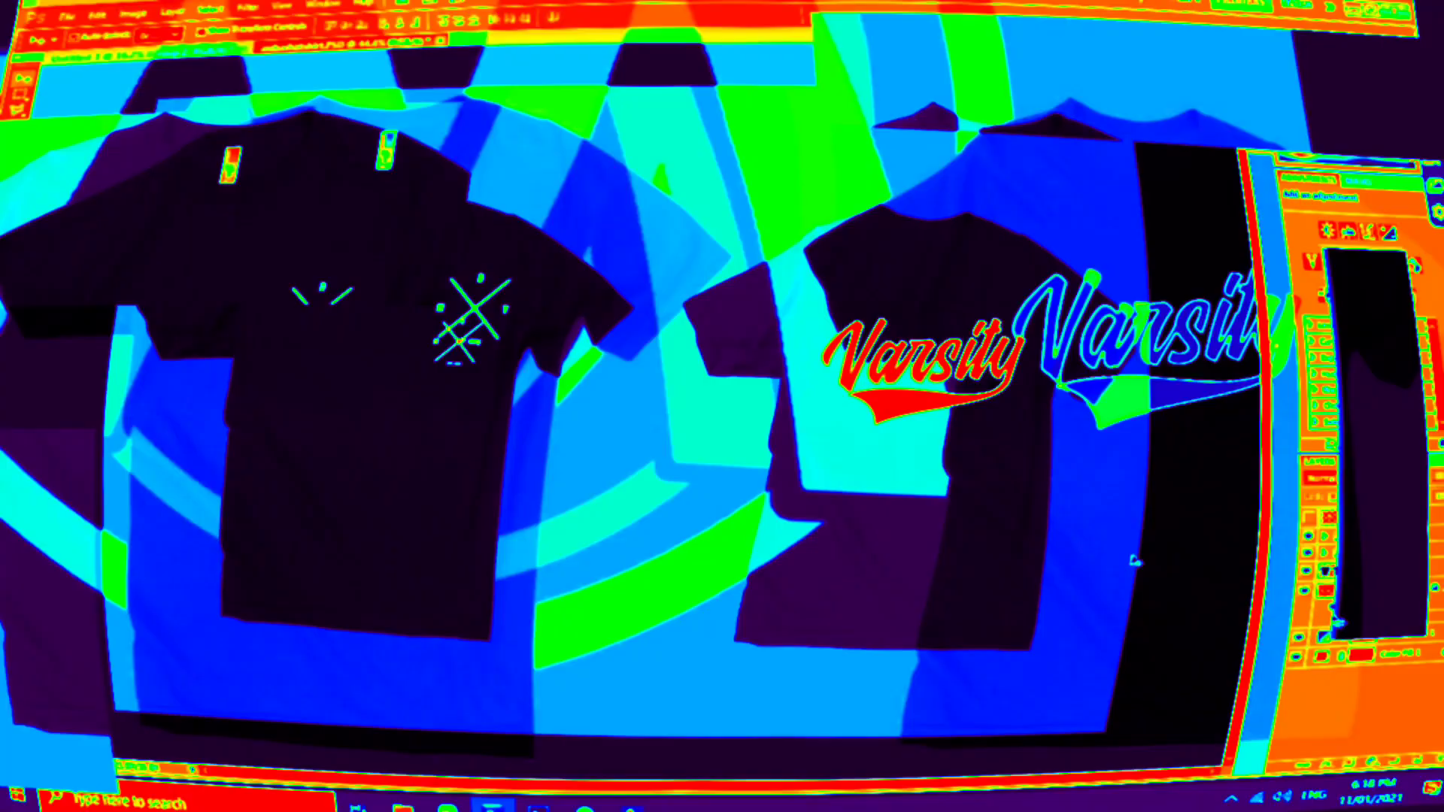